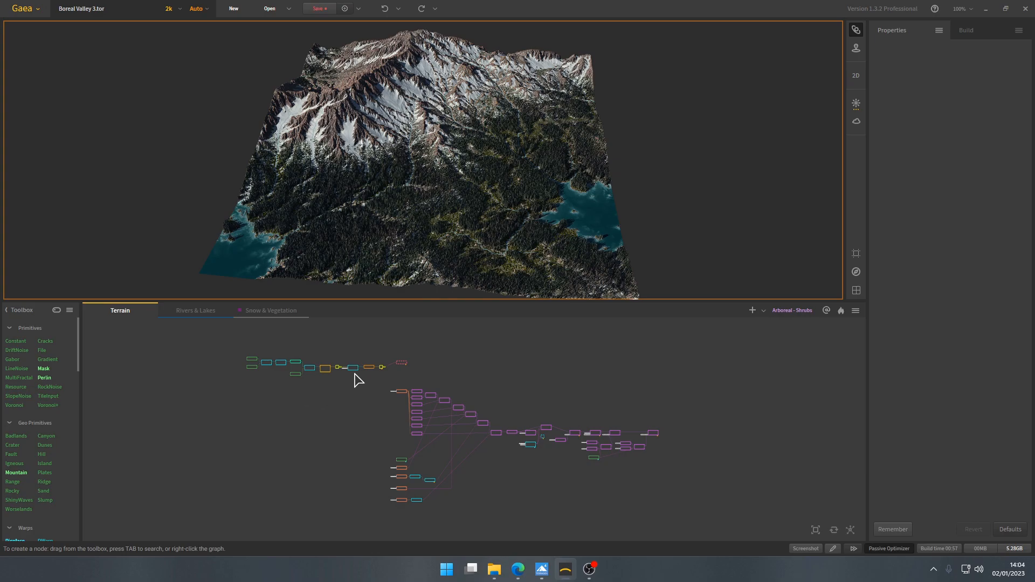
- Review the overall terrain and the node graphs of Terrain, Rivers & Lakes and Snow & Vegetation
{"action": "left_click_drag", "start_coordinate": [321, 390], "coordinate": [364, 419]}
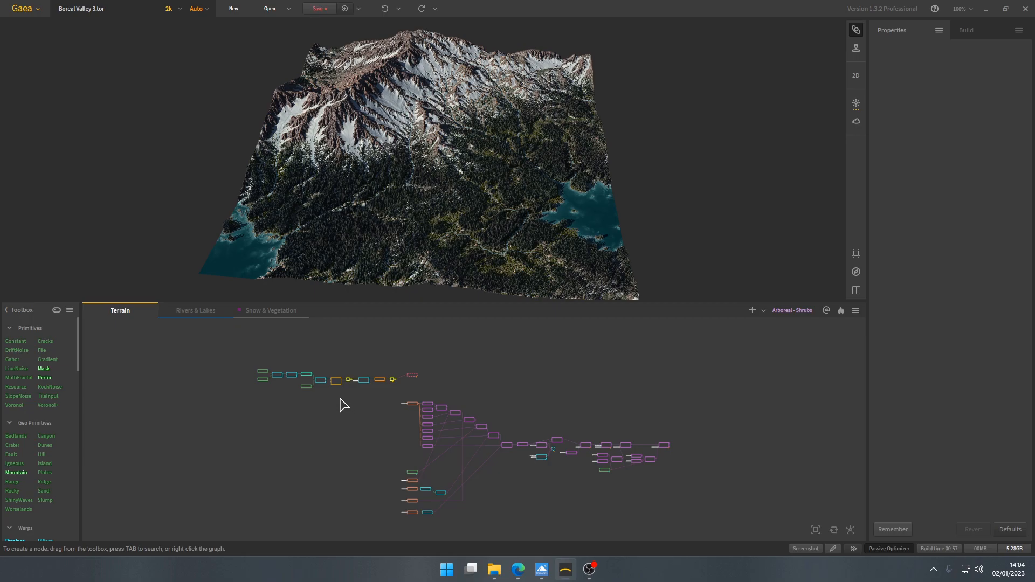
{"action": "left_click_drag", "start_coordinate": [421, 202], "coordinate": [422, 201]}
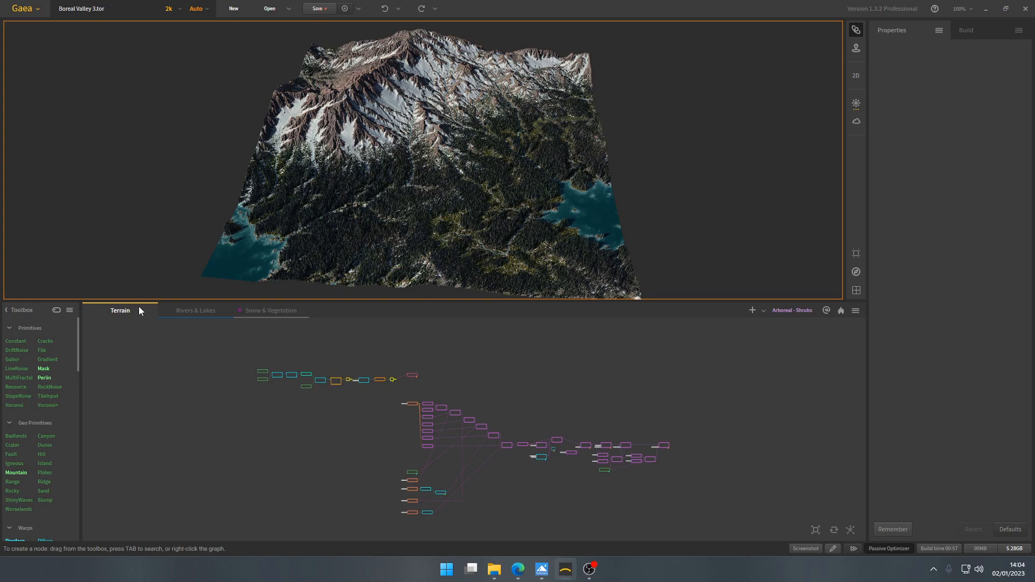
{"action": "scroll", "coordinate": [254, 389], "scroll_direction": "up", "scroll_amount": 4}
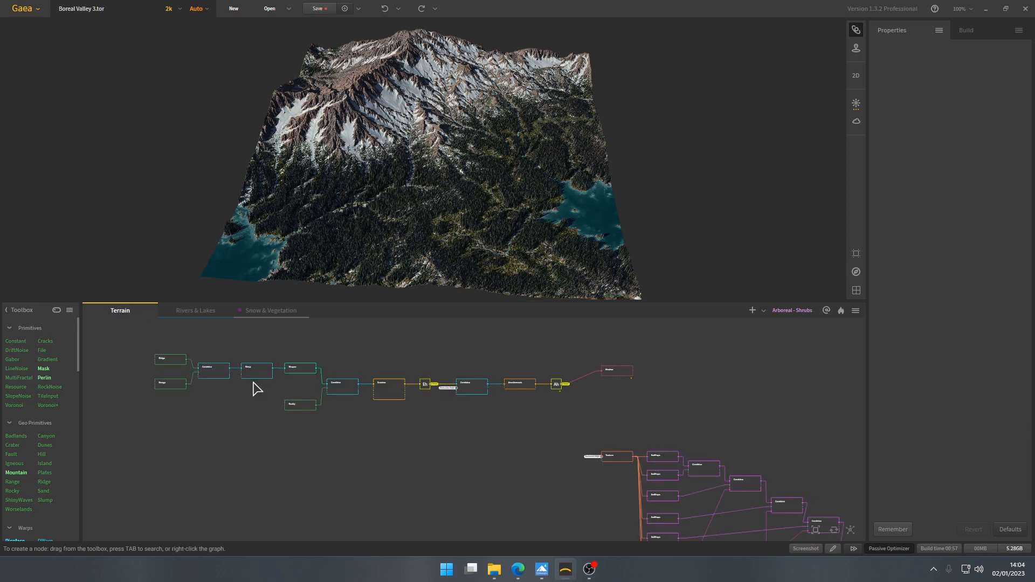
{"action": "left_click_drag", "start_coordinate": [191, 345], "coordinate": [493, 399]}
{"action": "left_click", "coordinate": [512, 394]}
{"action": "middle_click_drag", "start_coordinate": [535, 479], "coordinate": [479, 410]}
{"action": "left_click", "coordinate": [196, 312]}
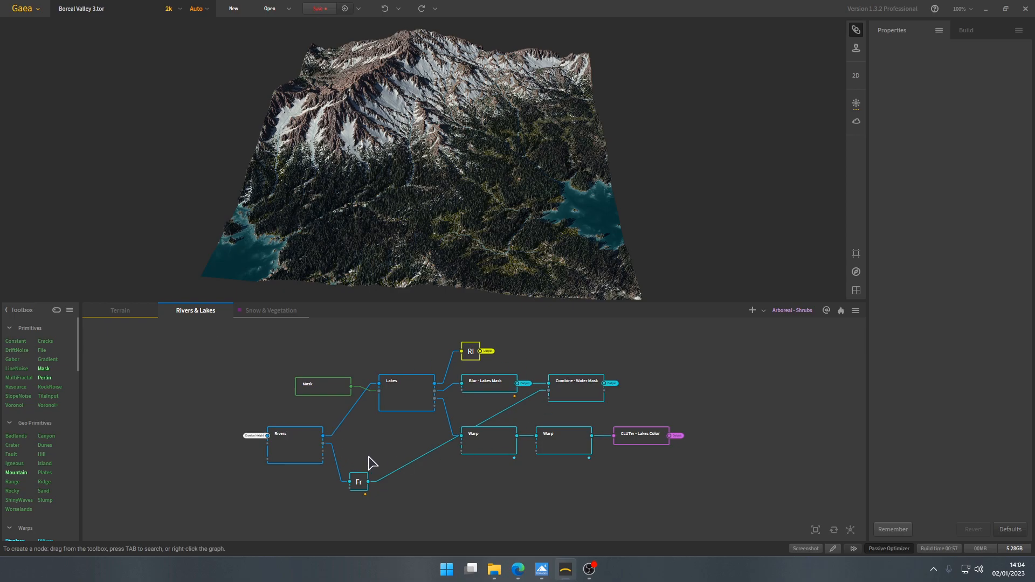
{"action": "left_click", "coordinate": [270, 311]}
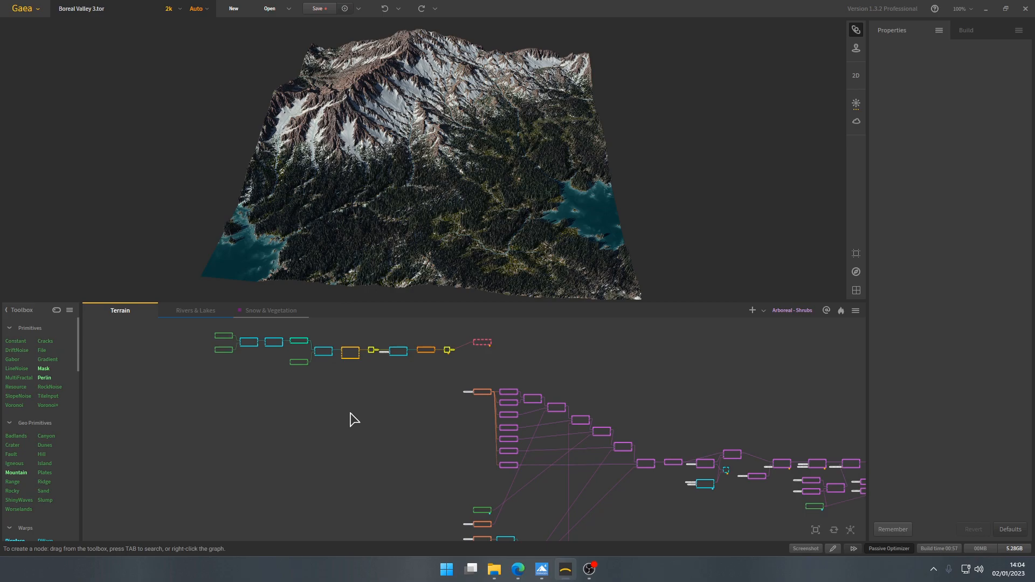
{"action": "middle_click_drag", "start_coordinate": [351, 414], "coordinate": [381, 425]}
- Check the processor load in the Windows Task Manager and close it
{"action": "key", "text": "ctrl+shift+Escape"}
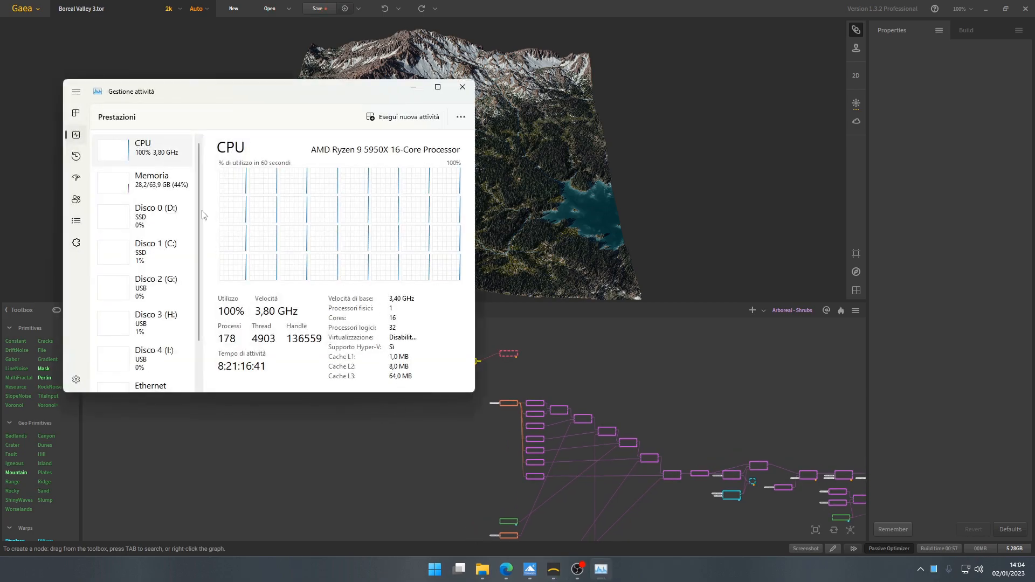
{"action": "left_click", "coordinate": [463, 87]}
- Inspect the Ridge node's settings and its terrain shape at the start of the Terrain graph
{"action": "scroll", "coordinate": [410, 408], "scroll_direction": "up", "scroll_amount": 4}
{"action": "scroll", "coordinate": [396, 409], "scroll_direction": "up", "scroll_amount": 4}
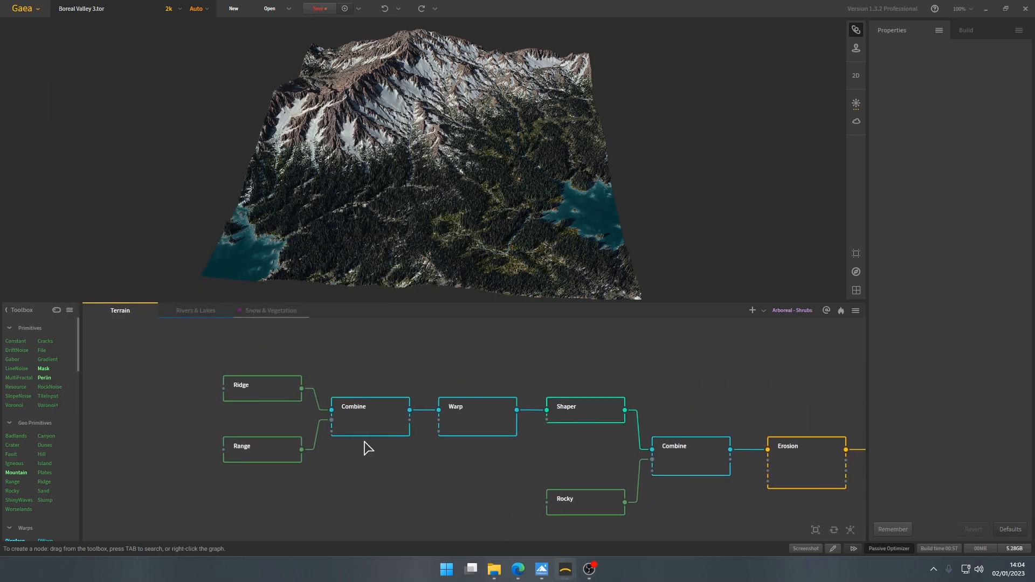
{"action": "left_click", "coordinate": [264, 391]}
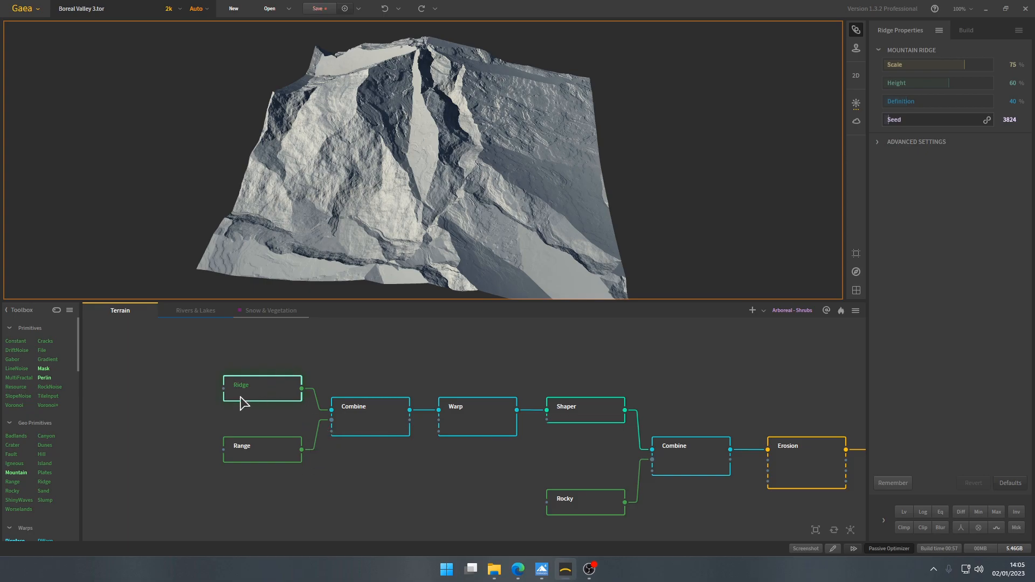
{"action": "mouse_move", "coordinate": [453, 183]}
{"action": "left_mouse_down"}
{"action": "mouse_move", "coordinate": [390, 175]}
{"action": "mouse_move", "coordinate": [447, 157]}
{"action": "mouse_move", "coordinate": [429, 193]}
{"action": "mouse_move", "coordinate": [432, 180]}
{"action": "mouse_move", "coordinate": [455, 179]}
{"action": "left_mouse_up"}
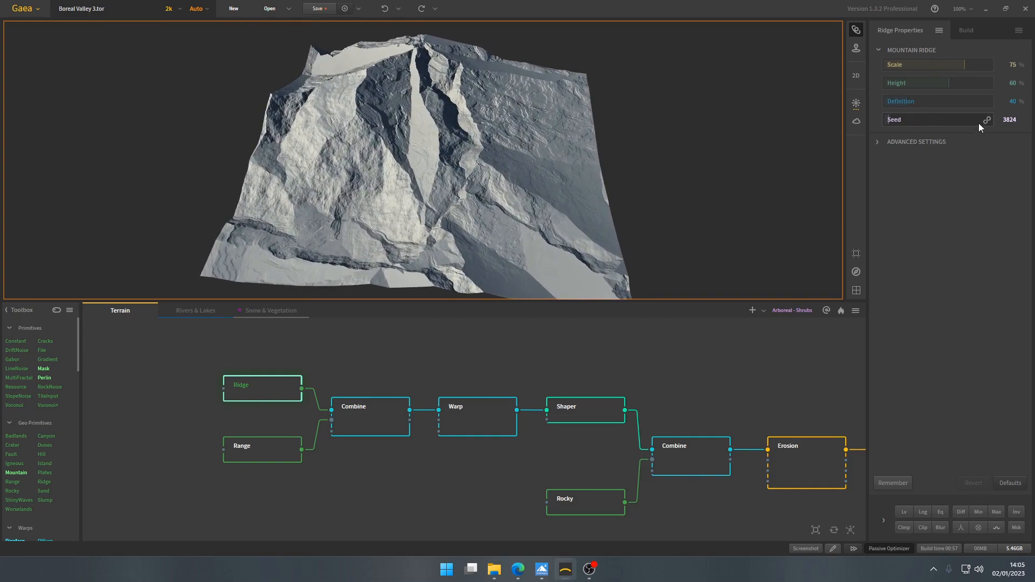
- Inspect the Range node's settings and view its mountain range terrain from several angles
{"action": "left_click", "coordinate": [273, 450]}
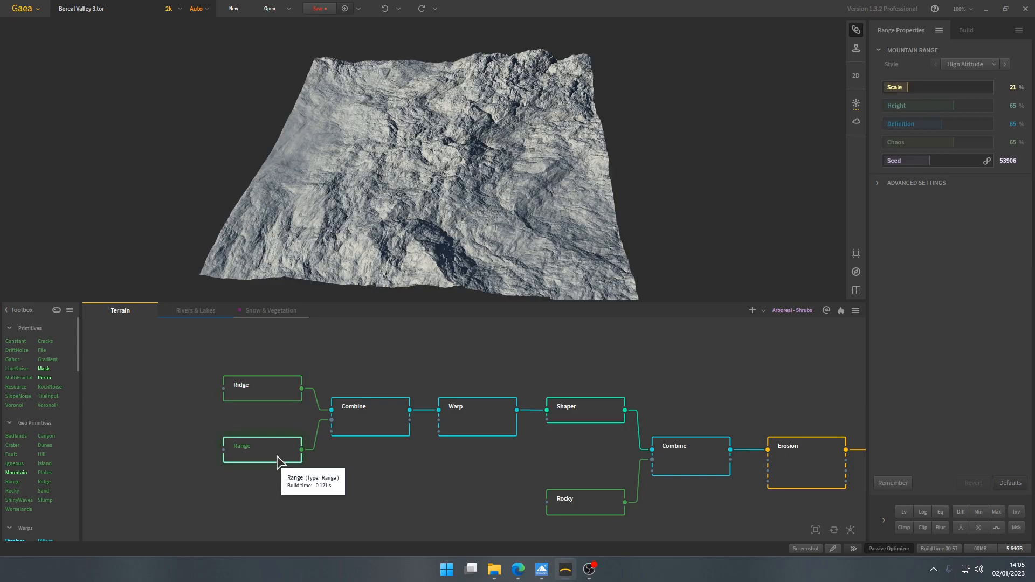
{"action": "left_click_drag", "start_coordinate": [410, 215], "coordinate": [488, 186]}
{"action": "left_click_drag", "start_coordinate": [294, 131], "coordinate": [430, 154]}
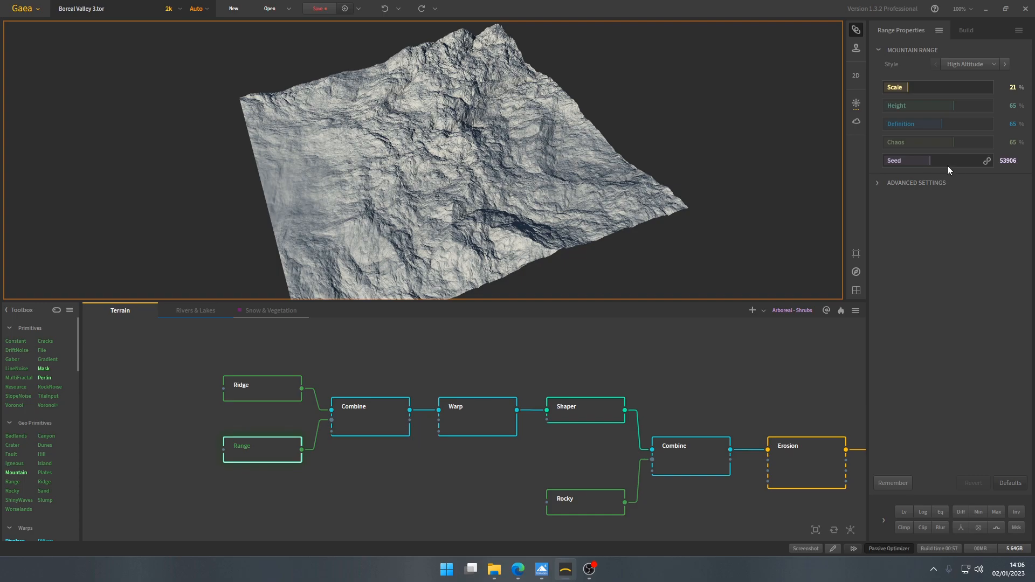
{"action": "left_click_drag", "start_coordinate": [452, 189], "coordinate": [426, 194]}
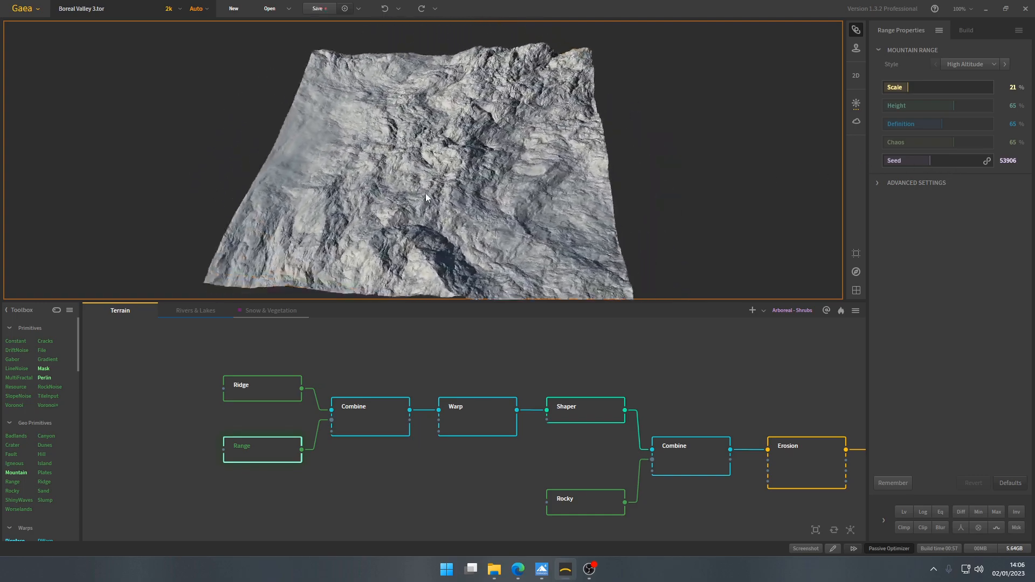
- Examine the Combine node that merges Ridge and Range, and the Warp node that follows it
{"action": "left_click", "coordinate": [374, 408]}
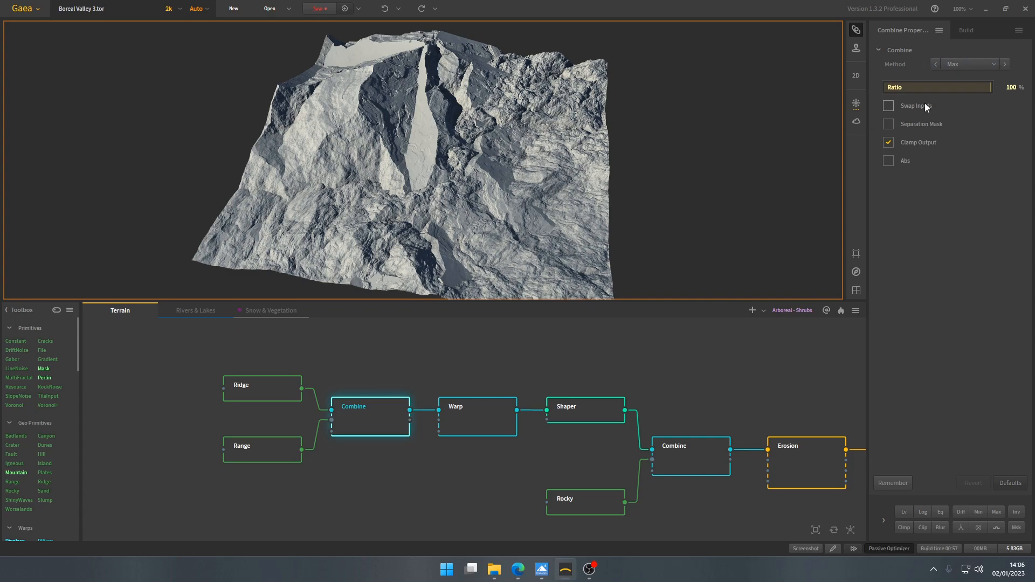
{"action": "left_click_drag", "start_coordinate": [539, 173], "coordinate": [419, 172]}
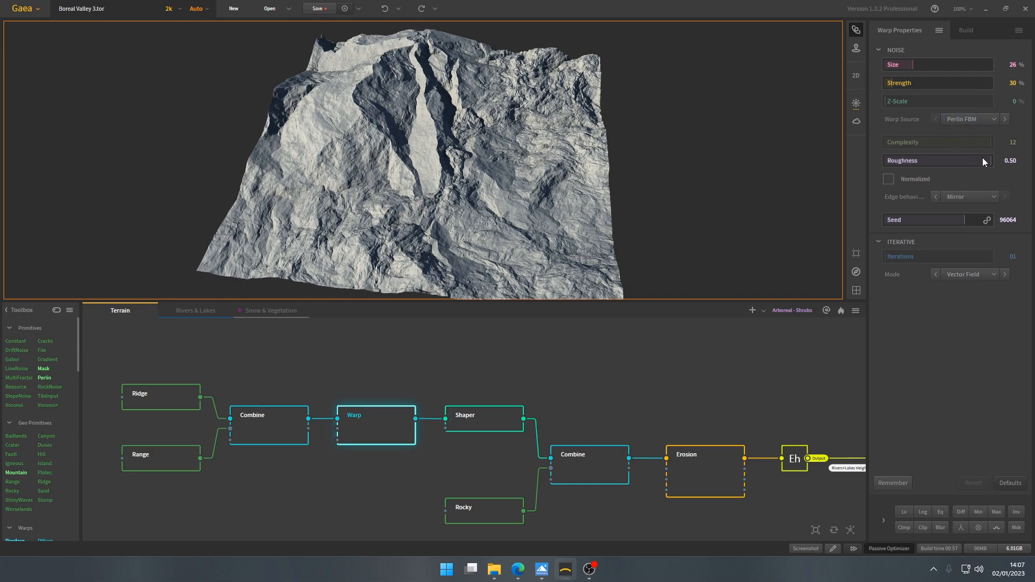
{"action": "mouse_move", "coordinate": [444, 213]}
{"action": "left_mouse_down"}
{"action": "mouse_move", "coordinate": [409, 215]}
{"action": "mouse_move", "coordinate": [443, 213]}
{"action": "mouse_move", "coordinate": [435, 218]}
{"action": "mouse_move", "coordinate": [413, 208]}
{"action": "mouse_move", "coordinate": [448, 202]}
{"action": "left_mouse_up"}
- Compare the terrain of the Warp node with that of the Shaper node and examine the Shaper settings
{"action": "left_click", "coordinate": [484, 418]}
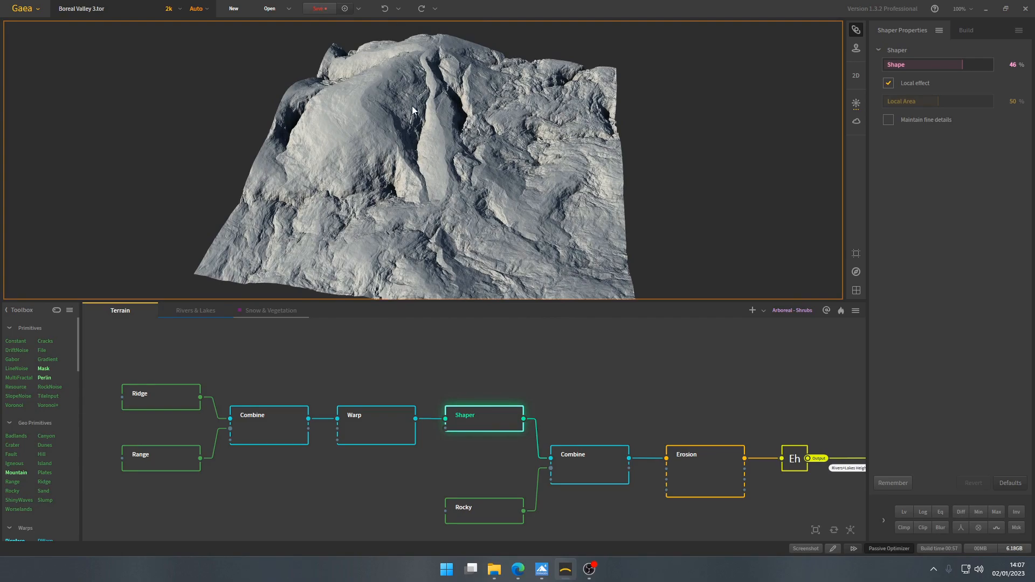
{"action": "left_click", "coordinate": [384, 433]}
{"action": "left_click_drag", "start_coordinate": [410, 178], "coordinate": [422, 57]}
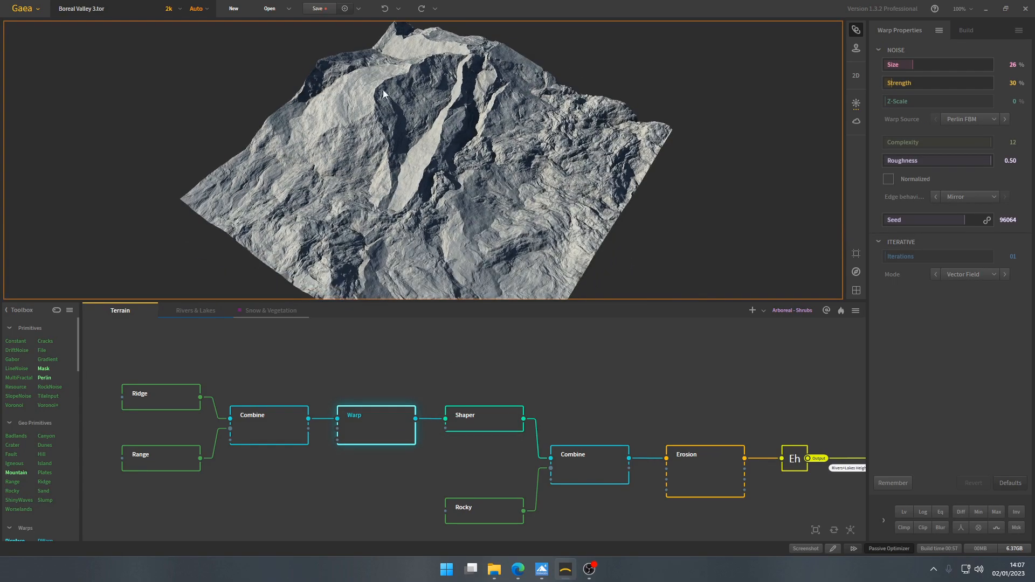
{"action": "left_click", "coordinate": [508, 418]}
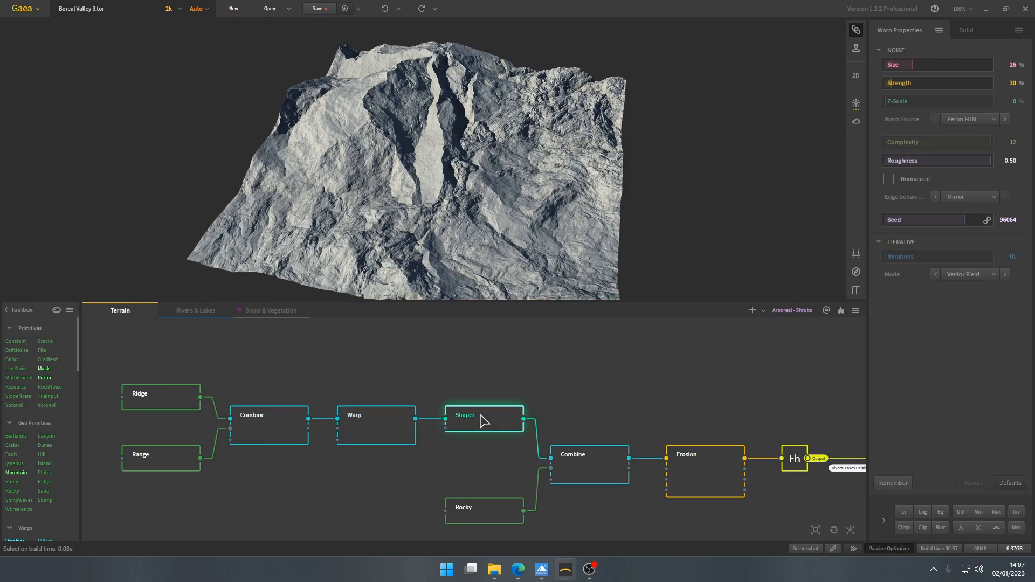
{"action": "left_click_drag", "start_coordinate": [432, 167], "coordinate": [410, 181]}
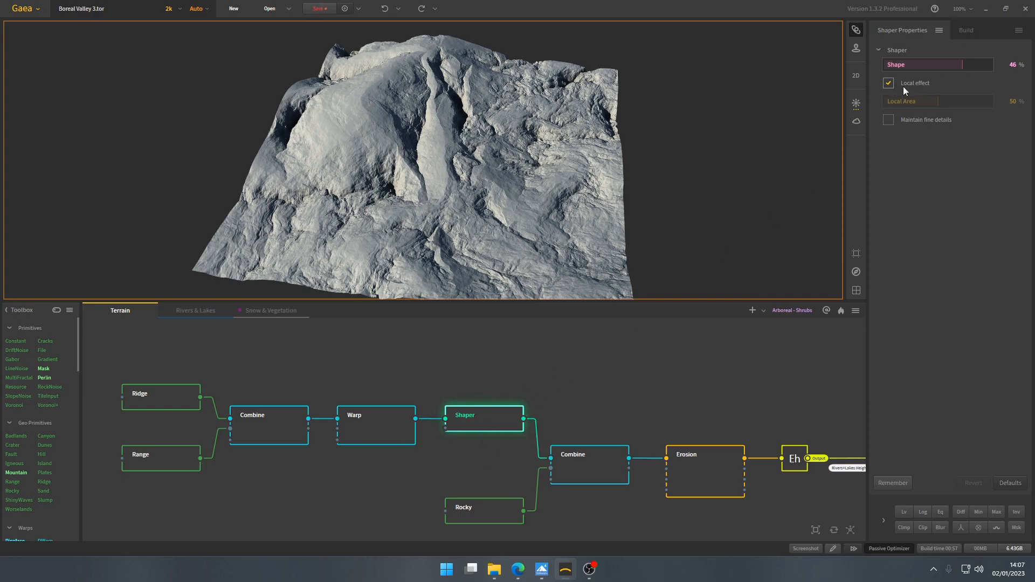
{"action": "left_click_drag", "start_coordinate": [460, 222], "coordinate": [454, 218]}
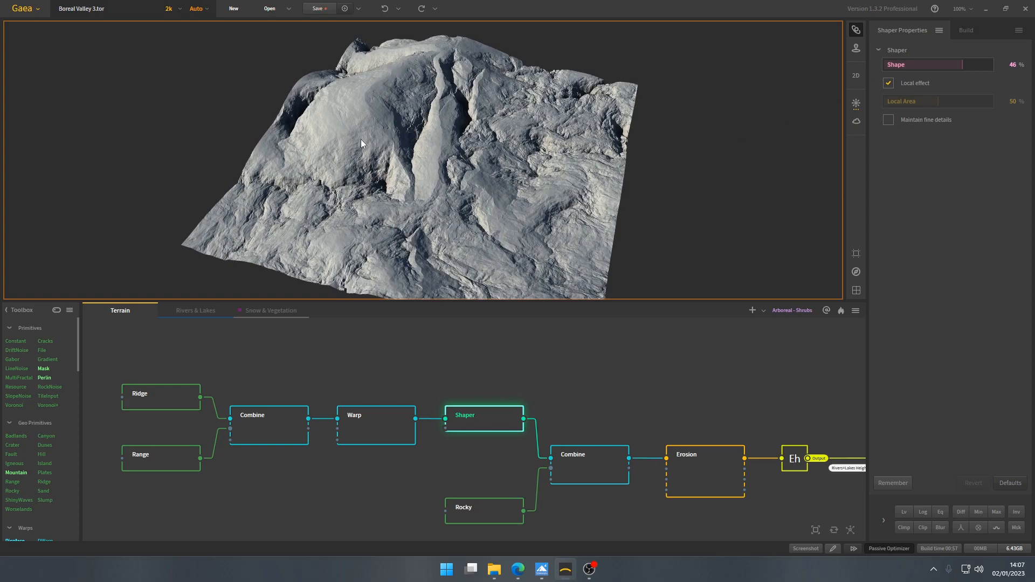
{"action": "left_click_drag", "start_coordinate": [361, 139], "coordinate": [431, 168]}
{"action": "left_click_drag", "start_coordinate": [509, 194], "coordinate": [462, 146]}
{"action": "left_click_drag", "start_coordinate": [383, 154], "coordinate": [368, 156]}
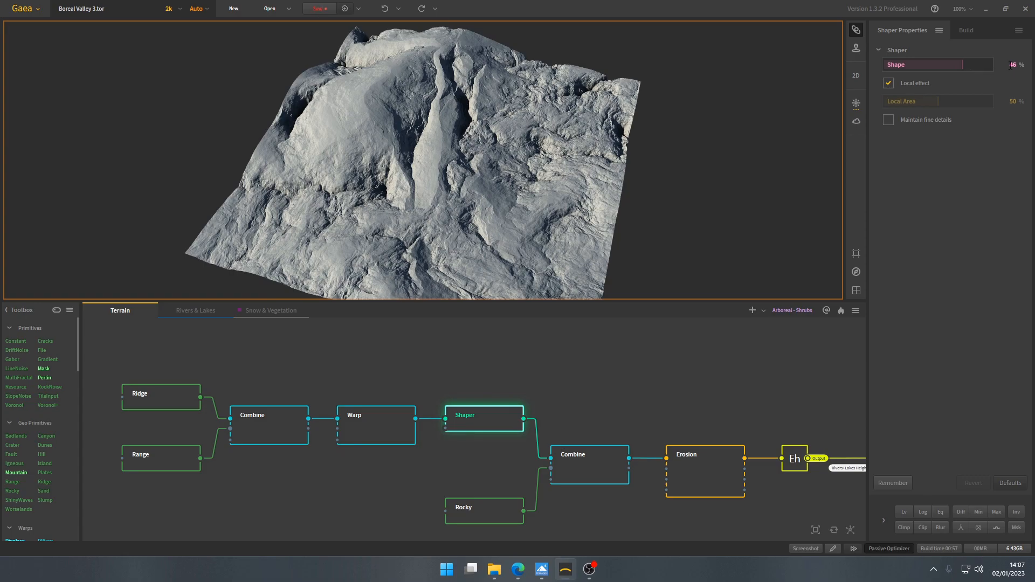
- Inspect the Rocky node's settings and its rock surface preview
{"action": "left_click_drag", "start_coordinate": [473, 458], "coordinate": [367, 443]}
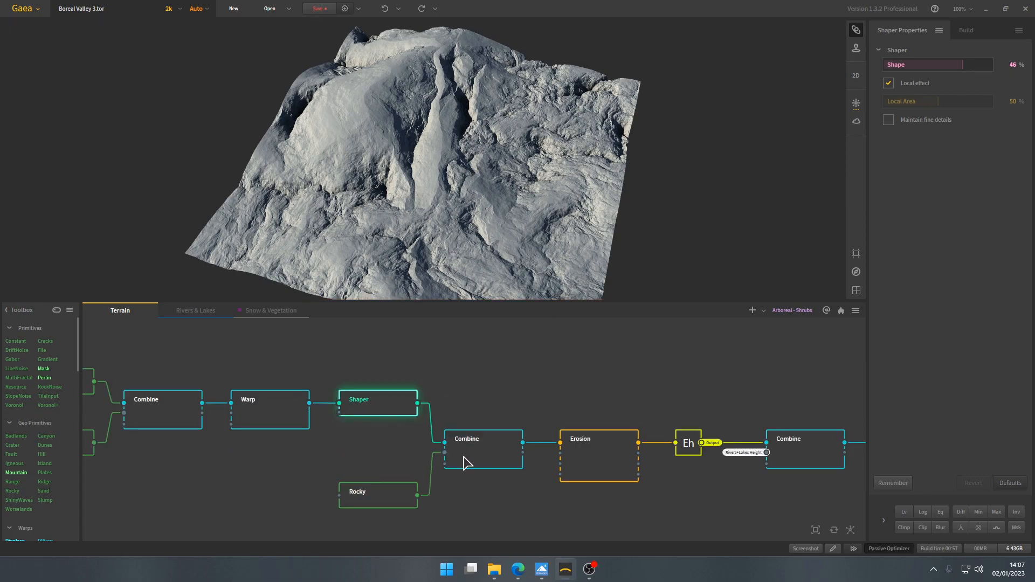
{"action": "left_click", "coordinate": [383, 497]}
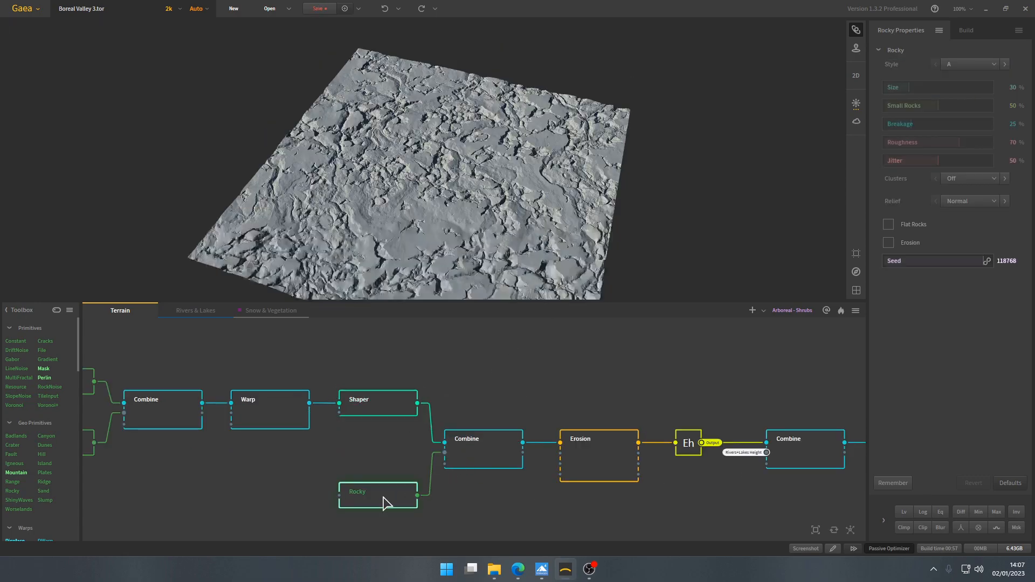
{"action": "mouse_move", "coordinate": [435, 222]}
{"action": "left_mouse_down"}
{"action": "mouse_move", "coordinate": [446, 225]}
{"action": "mouse_move", "coordinate": [451, 209]}
{"action": "mouse_move", "coordinate": [430, 227]}
{"action": "left_mouse_up"}
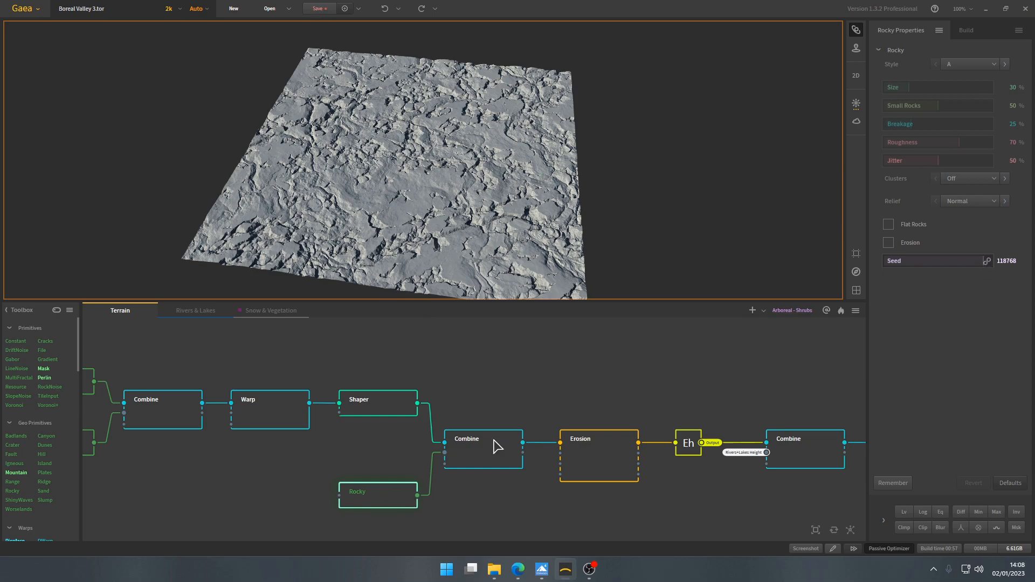
- Examine the Combine node joining Shaper and Rocky, including its blending method and the resulting rocky terrain
{"action": "left_click", "coordinate": [484, 461]}
{"action": "mouse_move", "coordinate": [436, 204]}
{"action": "left_mouse_down"}
{"action": "mouse_move", "coordinate": [412, 244]}
{"action": "mouse_move", "coordinate": [439, 231]}
{"action": "mouse_move", "coordinate": [441, 219]}
{"action": "mouse_move", "coordinate": [425, 232]}
{"action": "mouse_move", "coordinate": [444, 215]}
{"action": "mouse_move", "coordinate": [432, 223]}
{"action": "mouse_move", "coordinate": [426, 209]}
{"action": "mouse_move", "coordinate": [431, 218]}
{"action": "left_mouse_up"}
{"action": "mouse_move", "coordinate": [616, 459]}
{"action": "left_click_drag", "start_coordinate": [492, 207], "coordinate": [463, 185]}
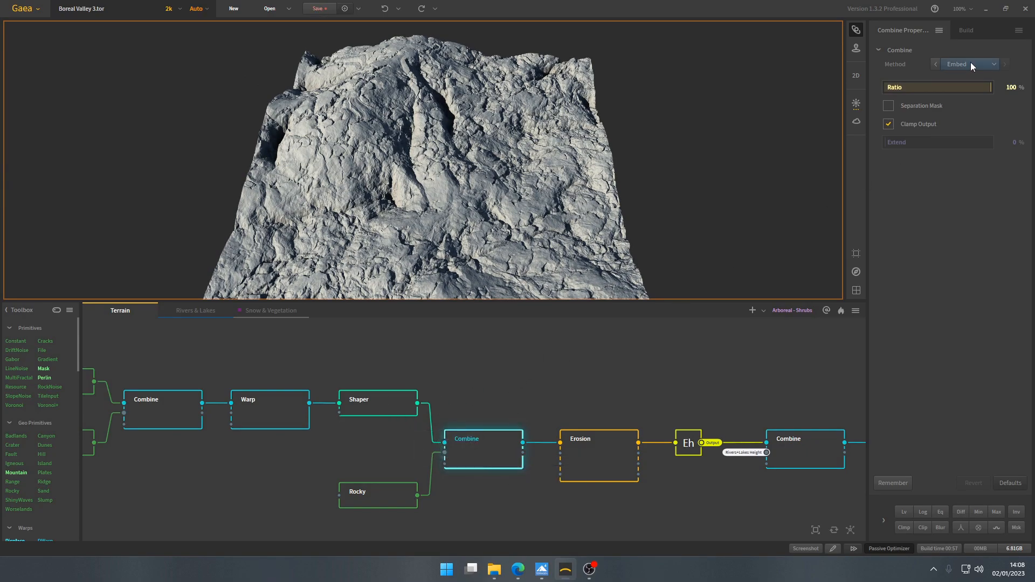
{"action": "left_click_drag", "start_coordinate": [497, 159], "coordinate": [430, 158]}
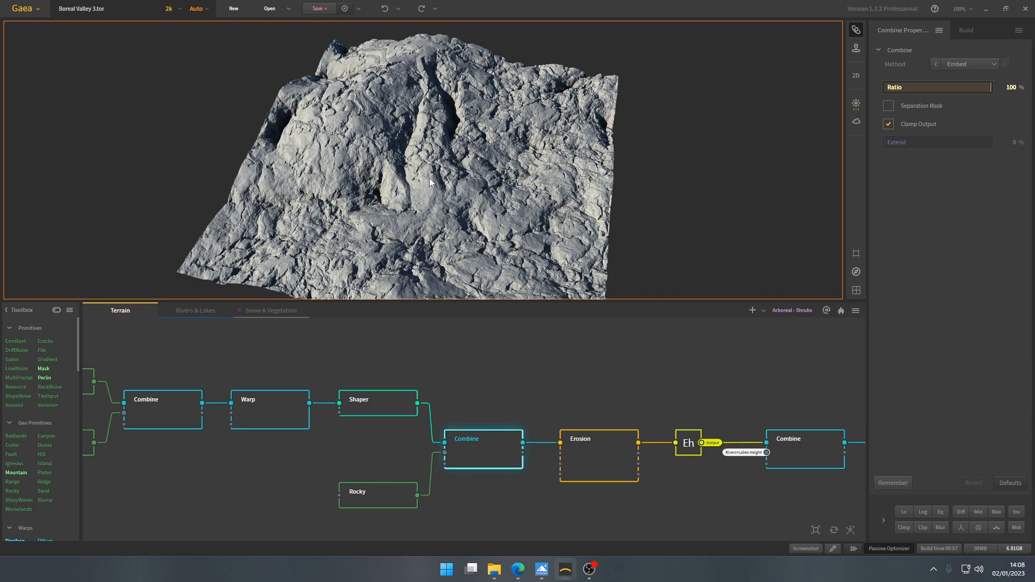
- Compare the separate Rocky and Shaper terrains with the result of their Combine node
{"action": "left_click", "coordinate": [405, 502]}
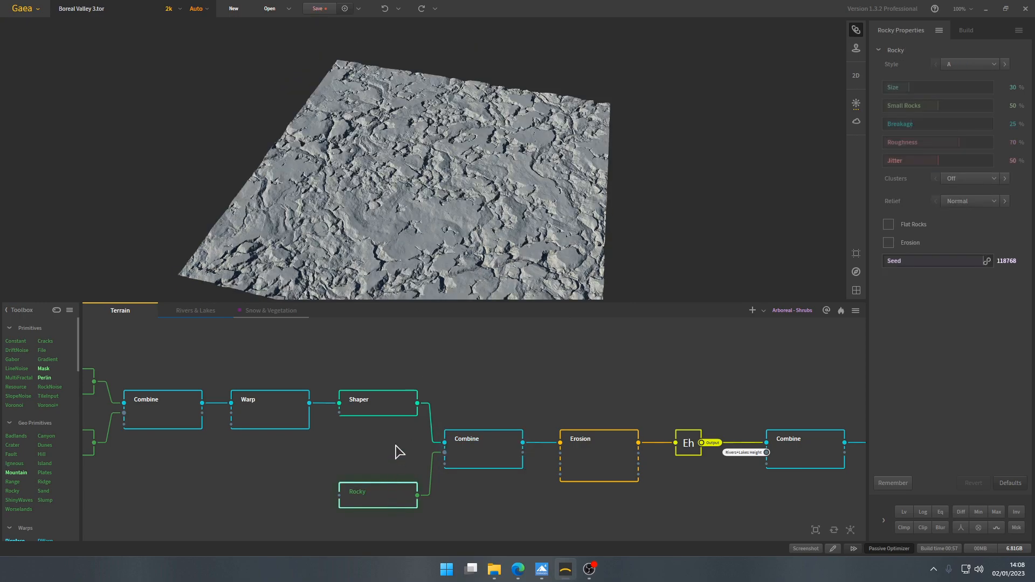
{"action": "left_click", "coordinate": [393, 408]}
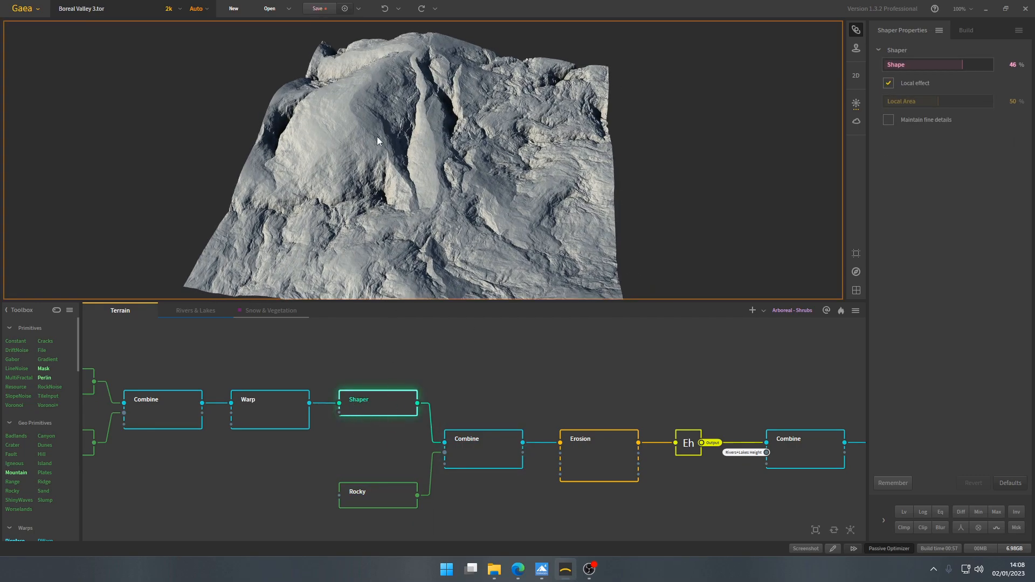
{"action": "left_click", "coordinate": [489, 438]}
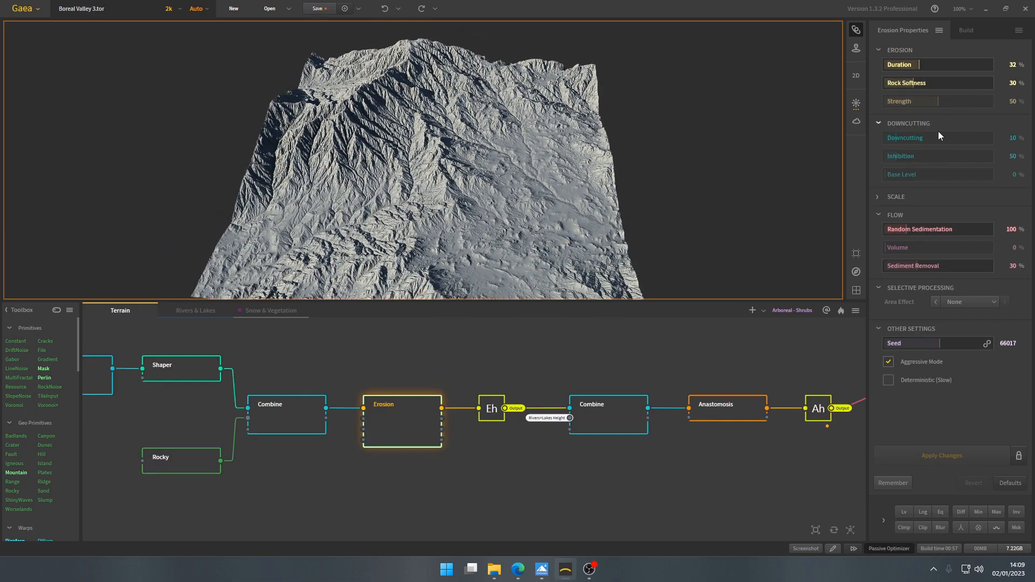
- Browse the Erosion node's presets and examine its erosion, downcutting and flow settings against the eroded terrain
{"action": "left_click", "coordinate": [940, 31]}
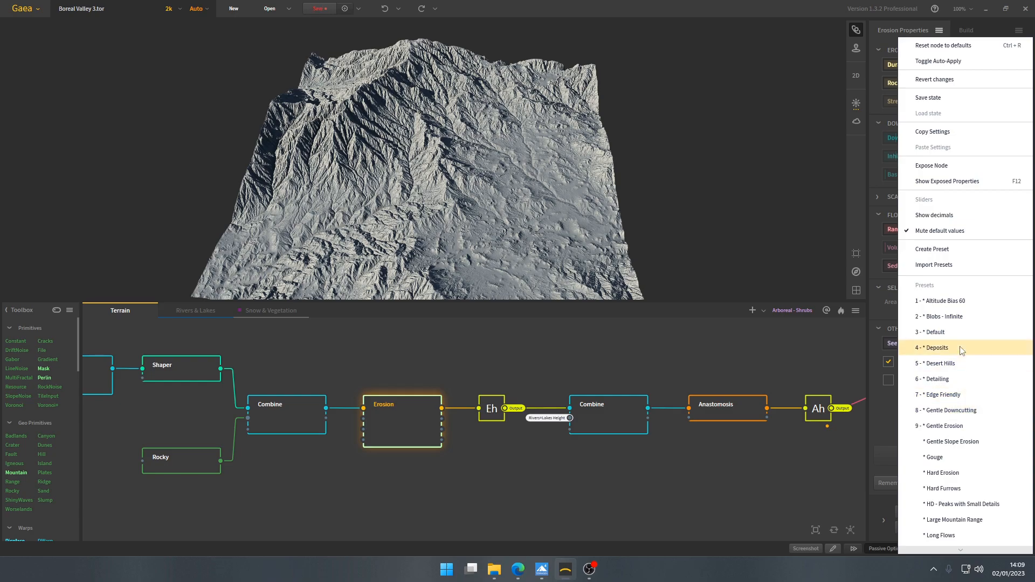
{"action": "left_click", "coordinate": [956, 410]}
{"action": "mouse_move", "coordinate": [465, 215]}
{"action": "left_mouse_down"}
{"action": "mouse_move", "coordinate": [443, 218]}
{"action": "mouse_move", "coordinate": [448, 232]}
{"action": "mouse_move", "coordinate": [465, 225]}
{"action": "left_mouse_up"}
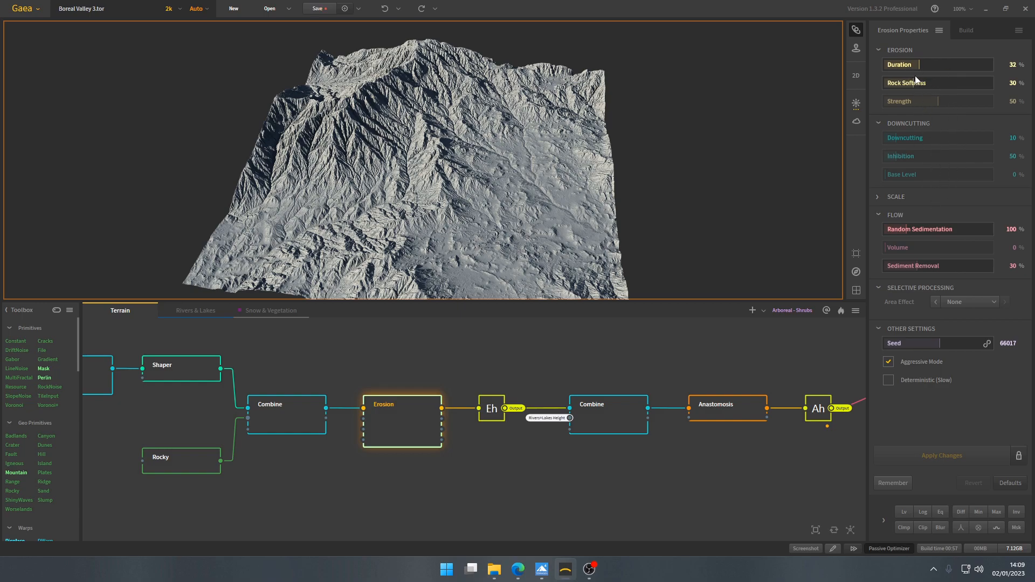
{"action": "mouse_move", "coordinate": [503, 203]}
{"action": "left_mouse_down"}
{"action": "mouse_move", "coordinate": [491, 209]}
{"action": "mouse_move", "coordinate": [502, 223]}
{"action": "left_mouse_up"}
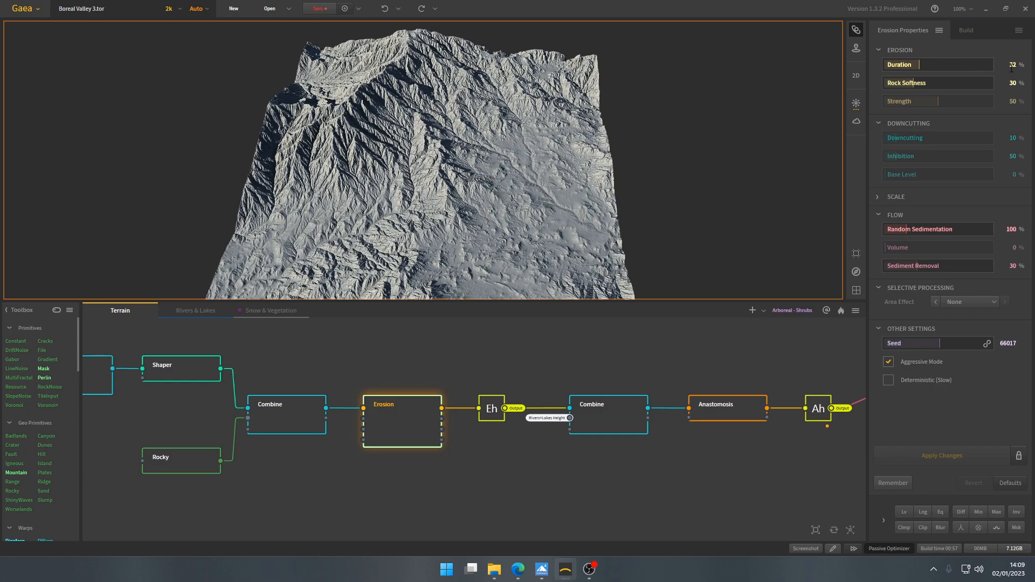
{"action": "left_click_drag", "start_coordinate": [439, 246], "coordinate": [471, 209]}
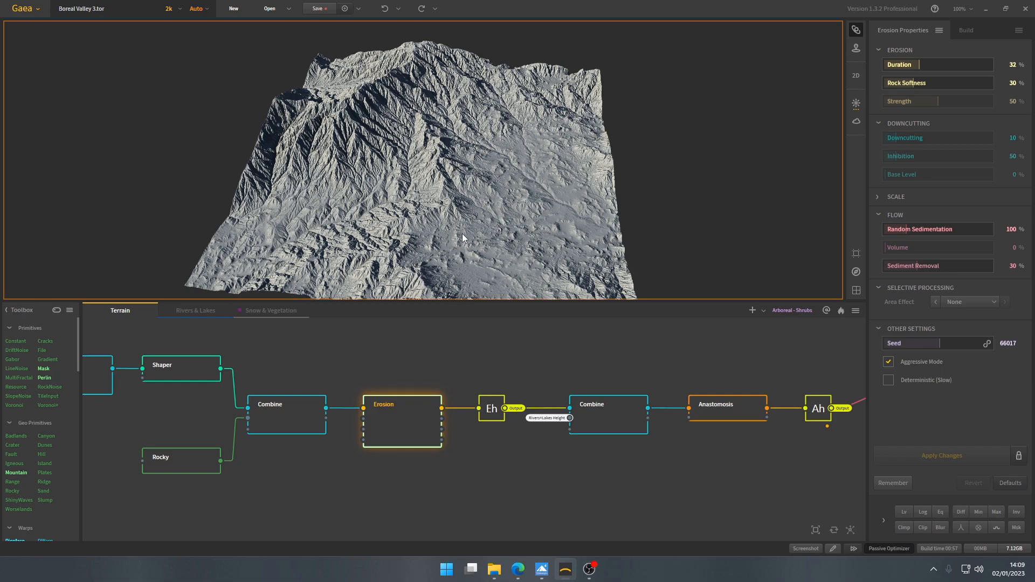
{"action": "mouse_move", "coordinate": [487, 229]}
{"action": "left_mouse_down"}
{"action": "mouse_move", "coordinate": [444, 225]}
{"action": "mouse_move", "coordinate": [474, 226]}
{"action": "left_mouse_up"}
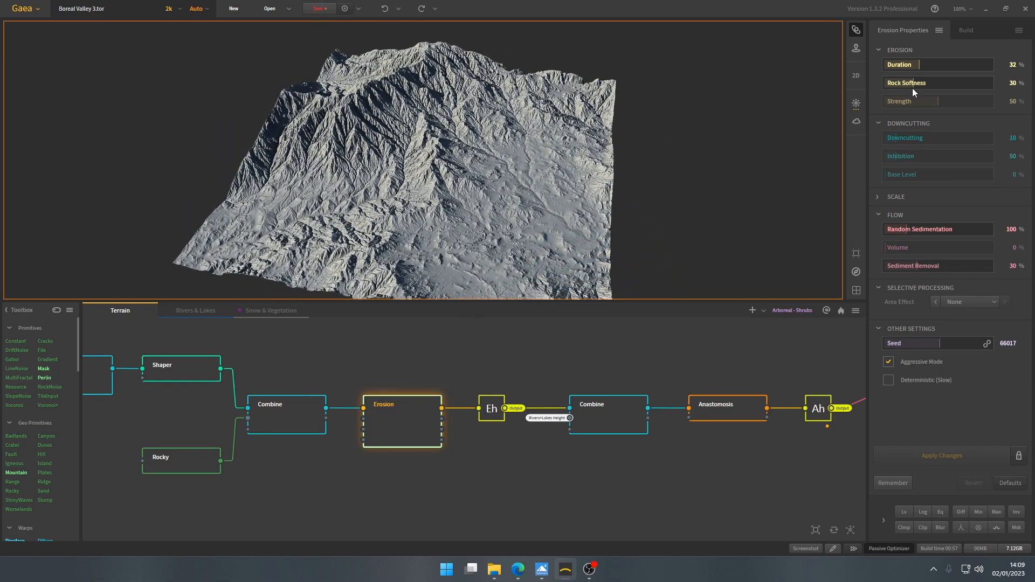
{"action": "mouse_move", "coordinate": [448, 188]}
{"action": "left_mouse_down"}
{"action": "mouse_move", "coordinate": [412, 188]}
{"action": "mouse_move", "coordinate": [445, 188]}
{"action": "left_mouse_up"}
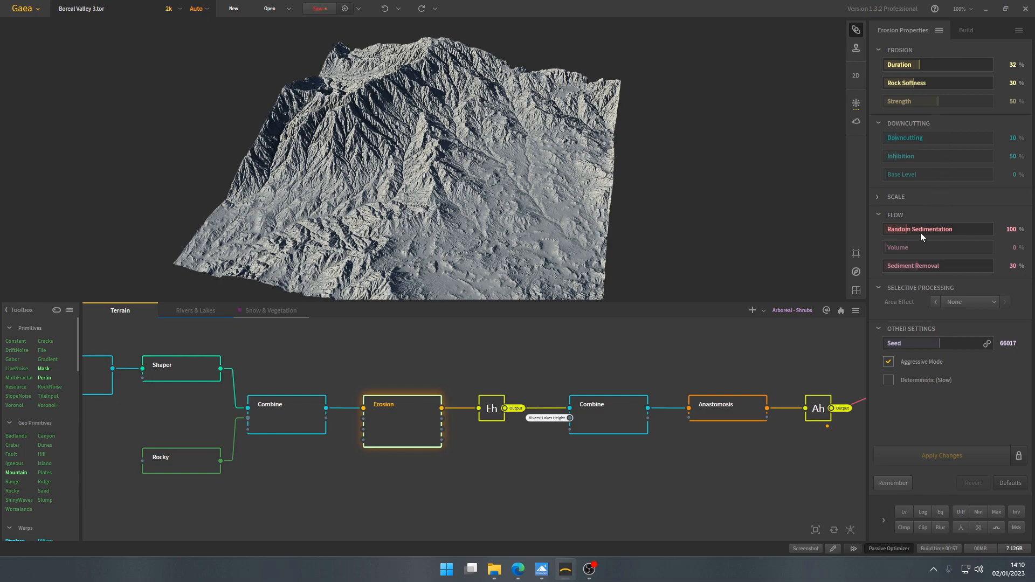
{"action": "scroll", "coordinate": [430, 151], "scroll_direction": "up", "scroll_amount": 8}
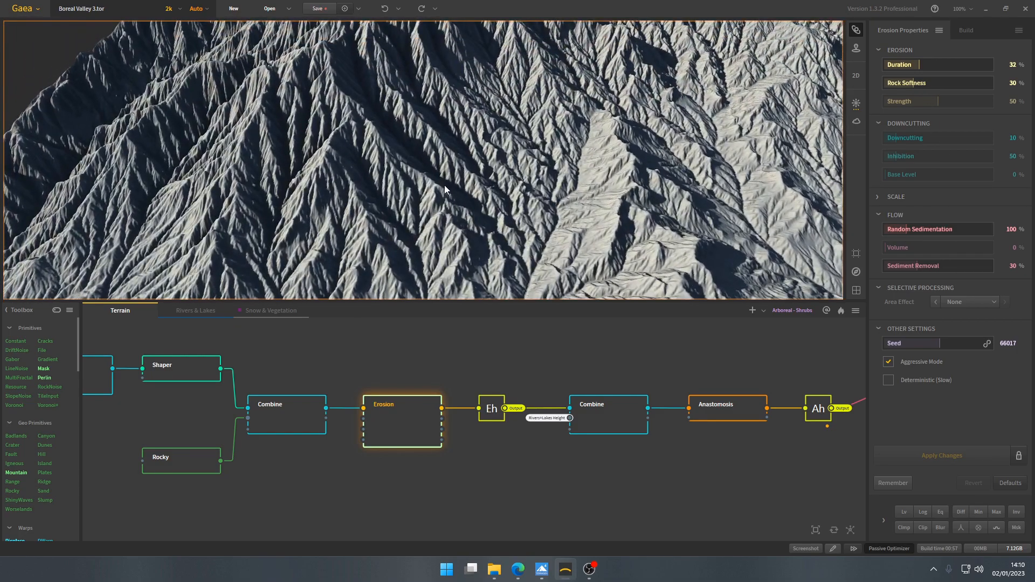
- Examine the eroded slopes and valleys from several angles against the Erosion node's downcutting and sediment removal settings
{"action": "scroll", "coordinate": [445, 185], "scroll_direction": "down", "scroll_amount": 8}
{"action": "middle_click_drag", "start_coordinate": [571, 242], "coordinate": [474, 185]}
{"action": "scroll", "coordinate": [474, 185], "scroll_direction": "up", "scroll_amount": 8}
{"action": "mouse_move", "coordinate": [470, 186]}
{"action": "left_mouse_down"}
{"action": "mouse_move", "coordinate": [426, 205]}
{"action": "mouse_move", "coordinate": [451, 187]}
{"action": "left_mouse_up"}
{"action": "scroll", "coordinate": [438, 189], "scroll_direction": "up", "scroll_amount": 5}
{"action": "scroll", "coordinate": [440, 188], "scroll_direction": "down", "scroll_amount": 8}
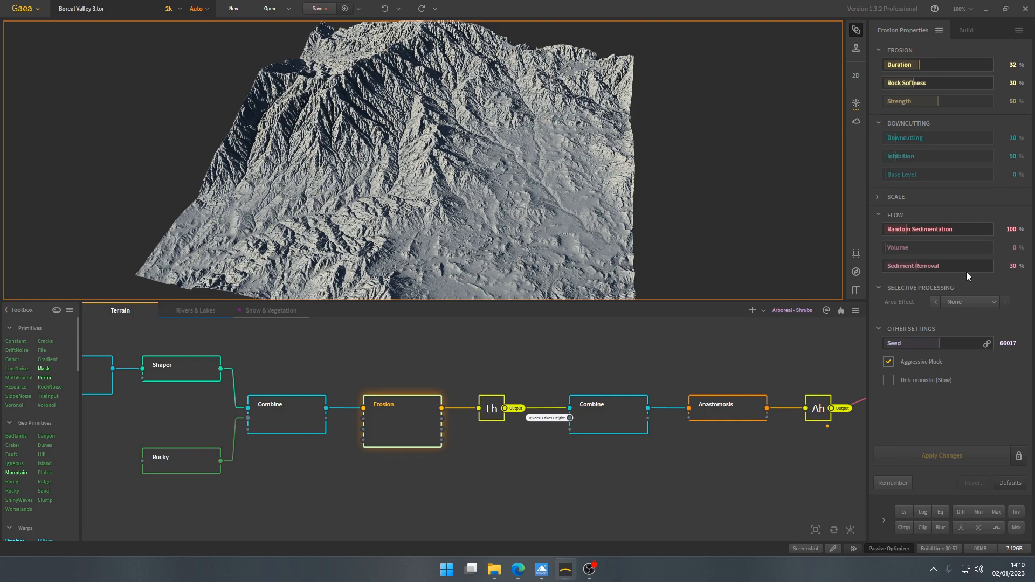
{"action": "scroll", "coordinate": [448, 188], "scroll_direction": "up", "scroll_amount": 10}
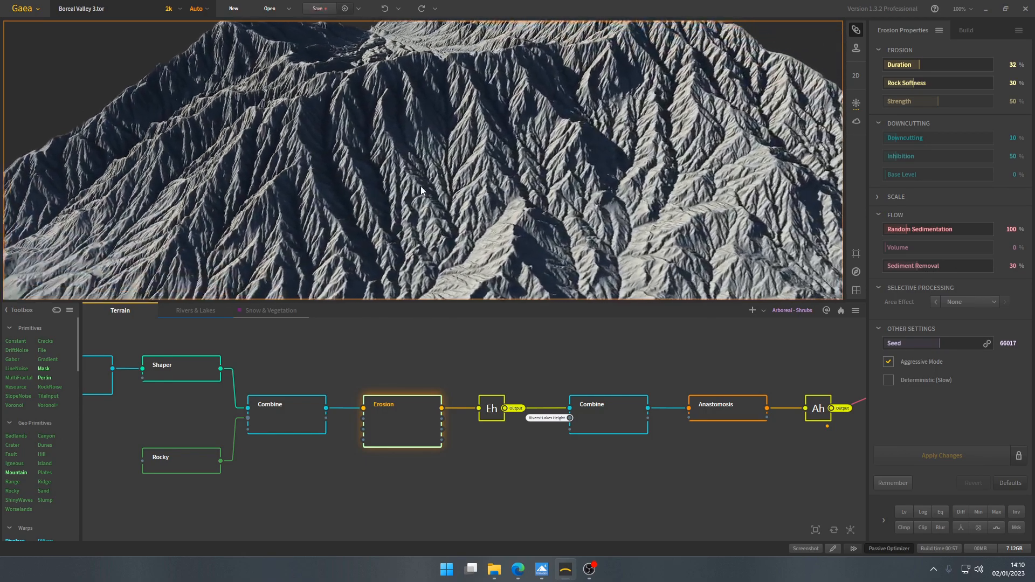
{"action": "left_click_drag", "start_coordinate": [421, 186], "coordinate": [416, 189]}
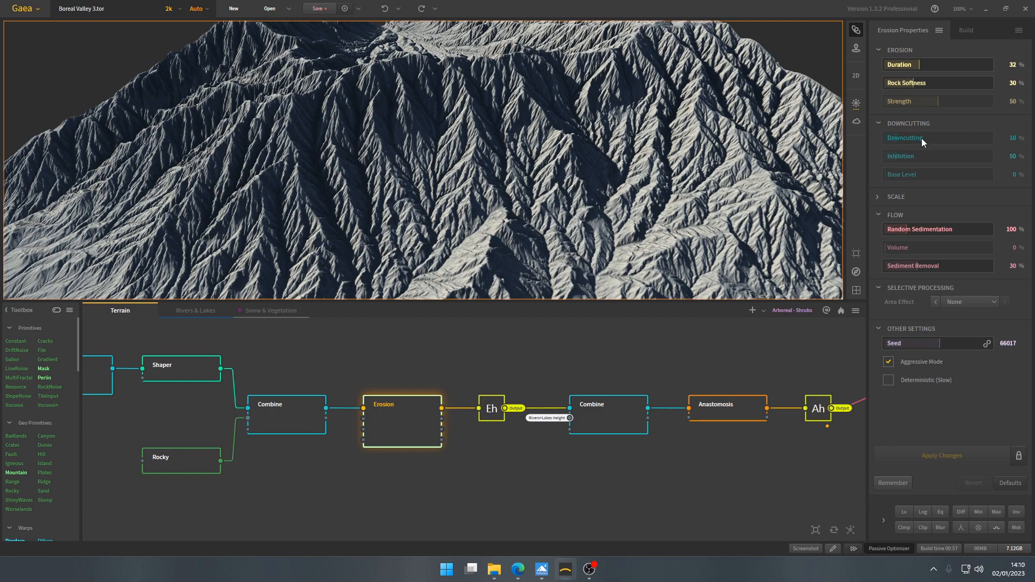
{"action": "left_click_drag", "start_coordinate": [555, 197], "coordinate": [596, 219]}
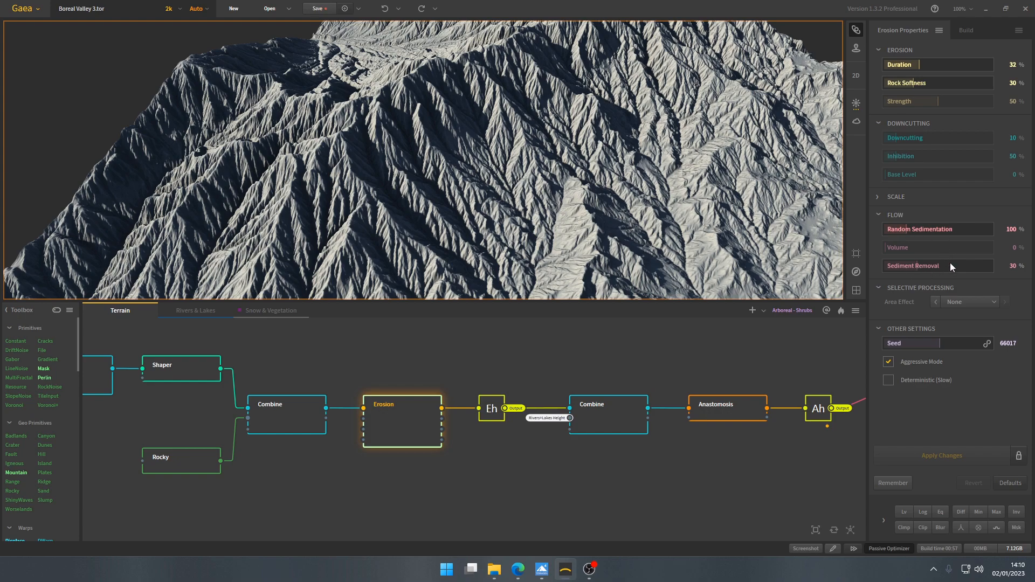
- Inspect the Erosion Height chokepoint after the Erosion node and find the Chokepoint type among the Utilities nodes
{"action": "left_click", "coordinate": [491, 413]}
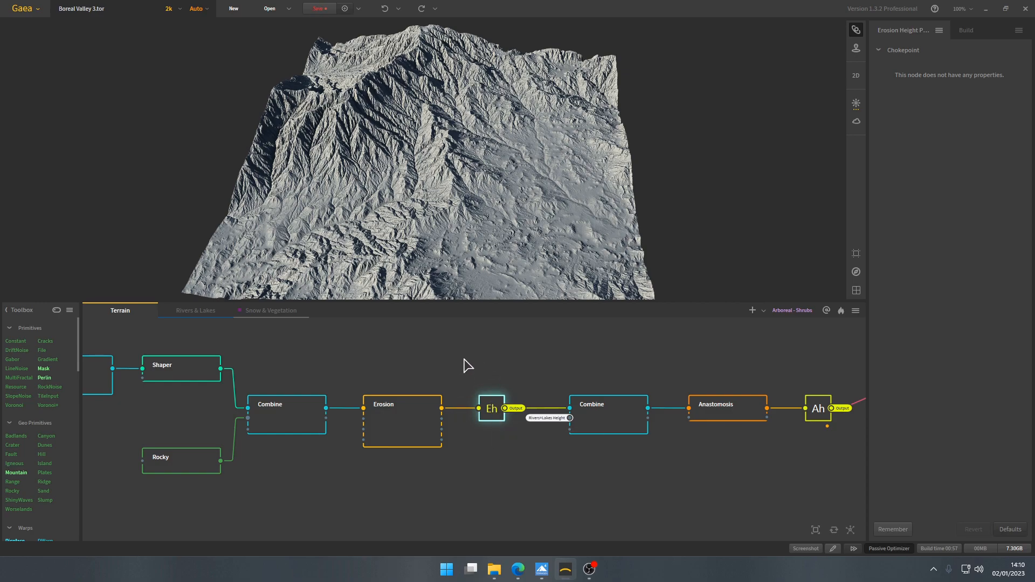
{"action": "right_click_drag", "start_coordinate": [464, 360], "coordinate": [463, 398]}
{"action": "mouse_move", "coordinate": [509, 372]}
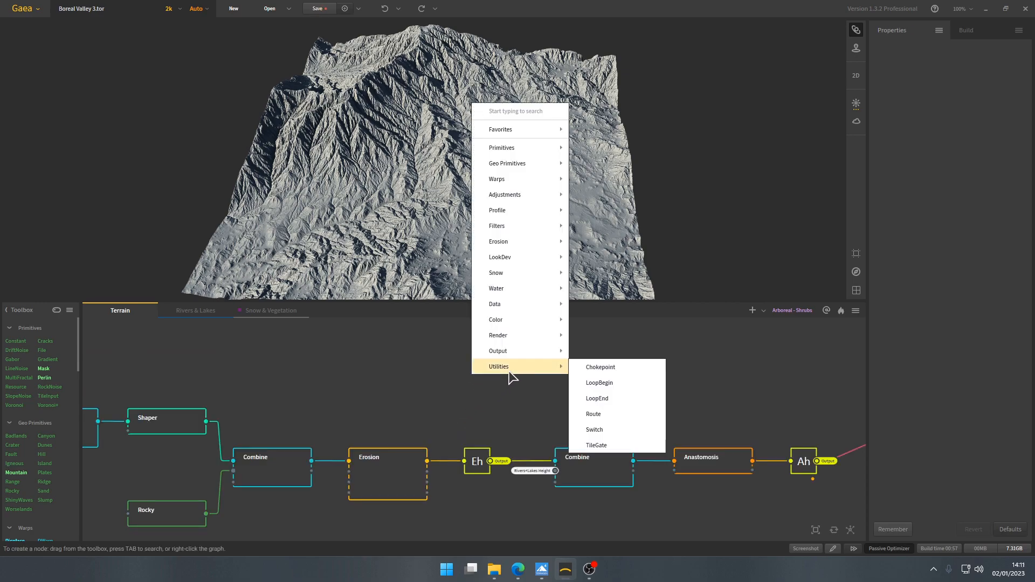
{"action": "left_click", "coordinate": [473, 415]}
{"action": "left_click", "coordinate": [483, 458]}
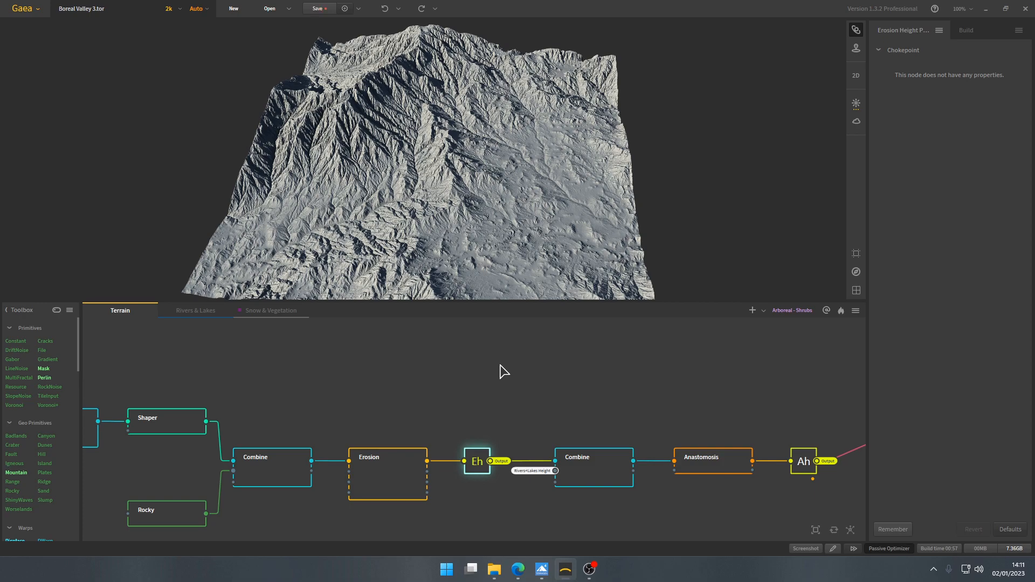
{"action": "scroll", "coordinate": [504, 372], "scroll_direction": "down", "scroll_amount": 1}
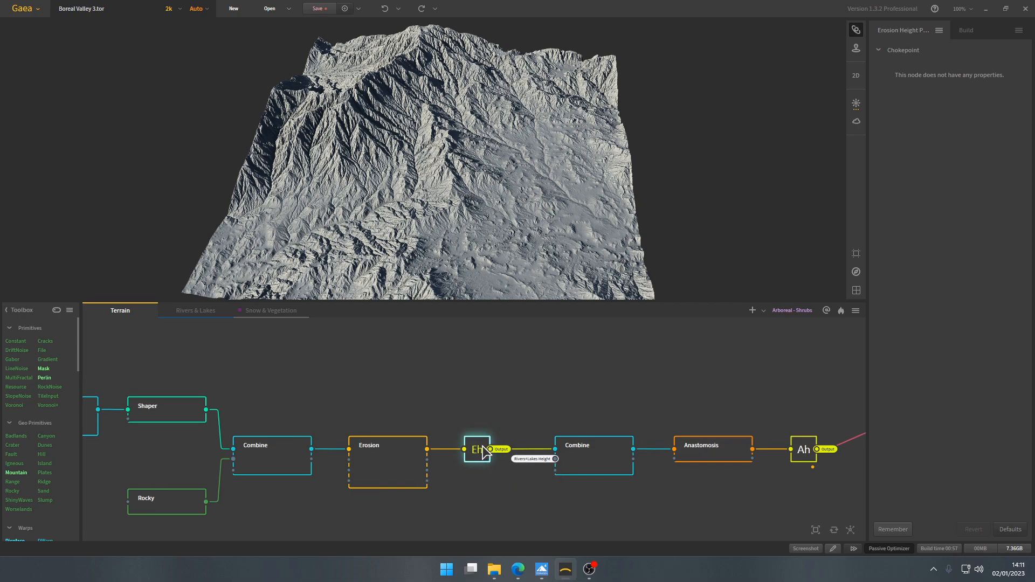
{"action": "left_click_drag", "start_coordinate": [347, 385], "coordinate": [522, 541]}
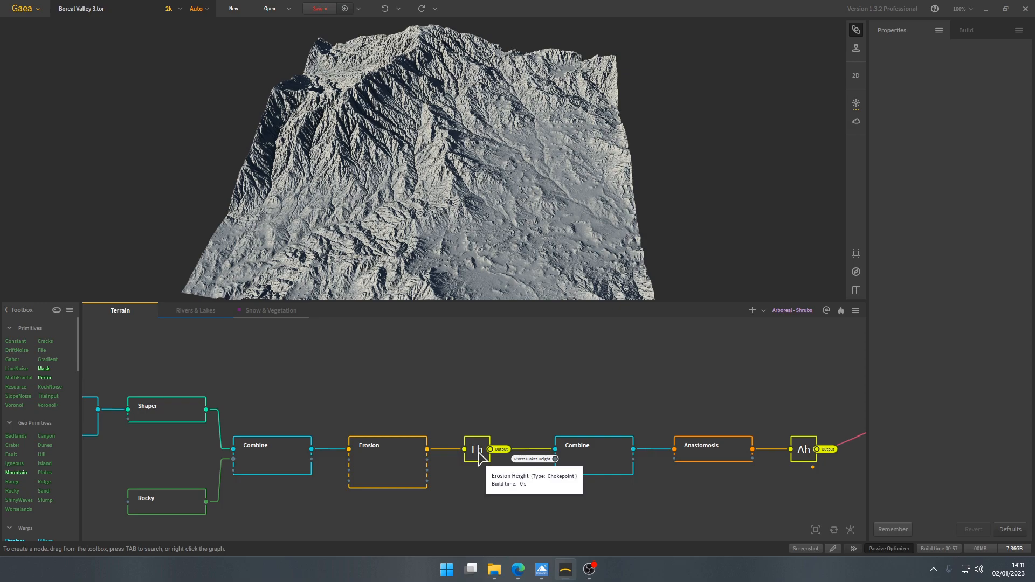
- Open the Rivers & Lakes graph and look over its node network
{"action": "left_click", "coordinate": [205, 312]}
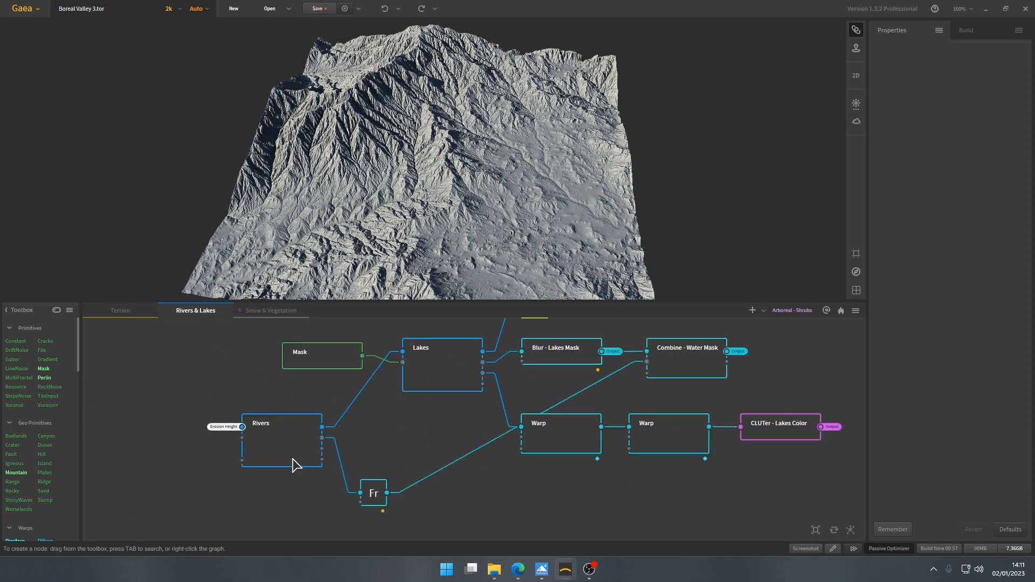
{"action": "scroll", "coordinate": [294, 438], "scroll_direction": "up", "scroll_amount": 2}
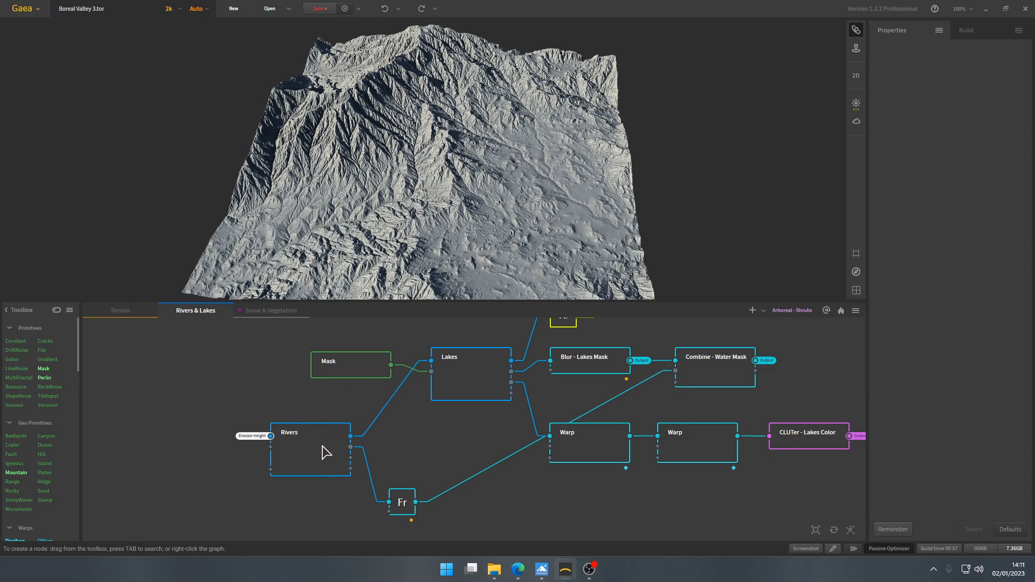
{"action": "scroll", "coordinate": [491, 420], "scroll_direction": "down", "scroll_amount": 3}
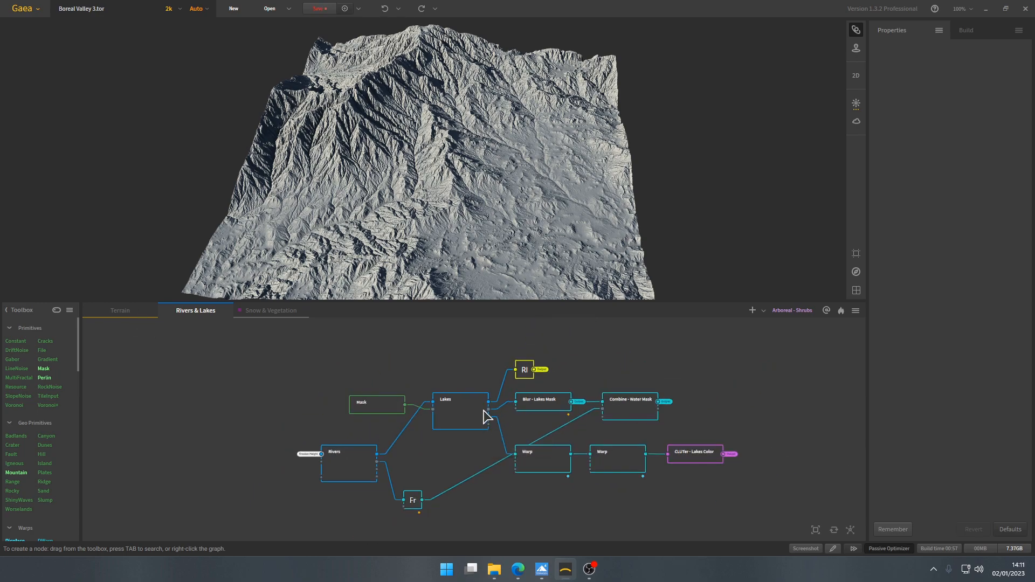
- Return to the Terrain graph and examine the chain from Erosion through the Combine node fed by Rivers+Lakes Height
{"action": "left_click", "coordinate": [143, 311]}
{"action": "scroll", "coordinate": [555, 481], "scroll_direction": "up", "scroll_amount": 2}
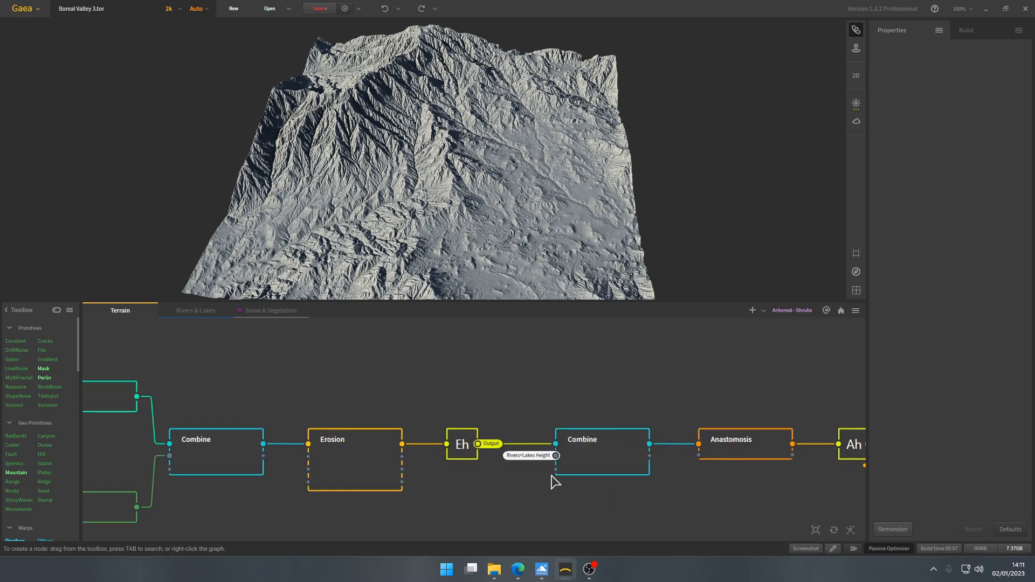
{"action": "scroll", "coordinate": [491, 471], "scroll_direction": "down", "scroll_amount": 4}
{"action": "scroll", "coordinate": [491, 472], "scroll_direction": "up", "scroll_amount": 2}
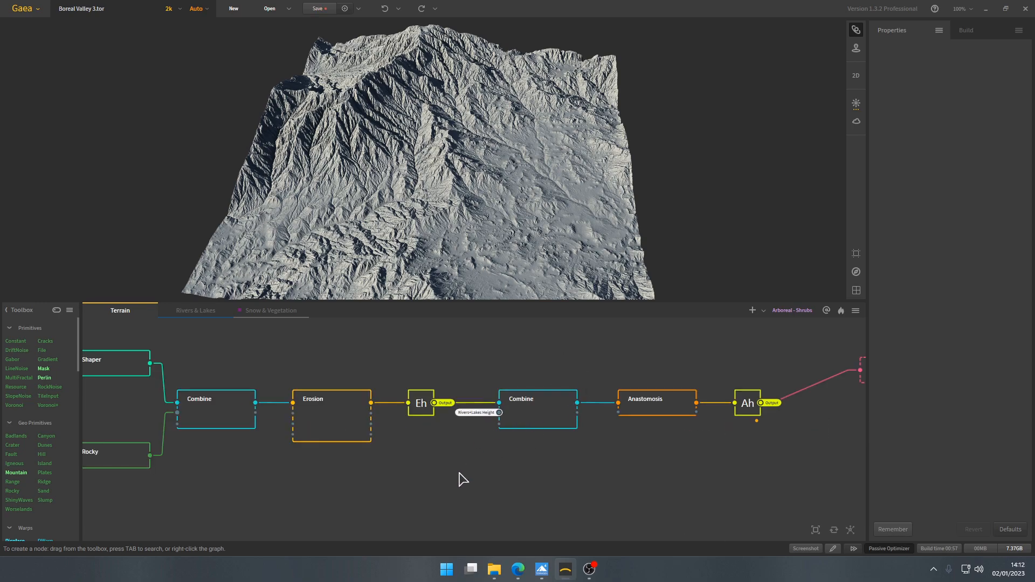
{"action": "scroll", "coordinate": [460, 478], "scroll_direction": "up", "scroll_amount": 1}
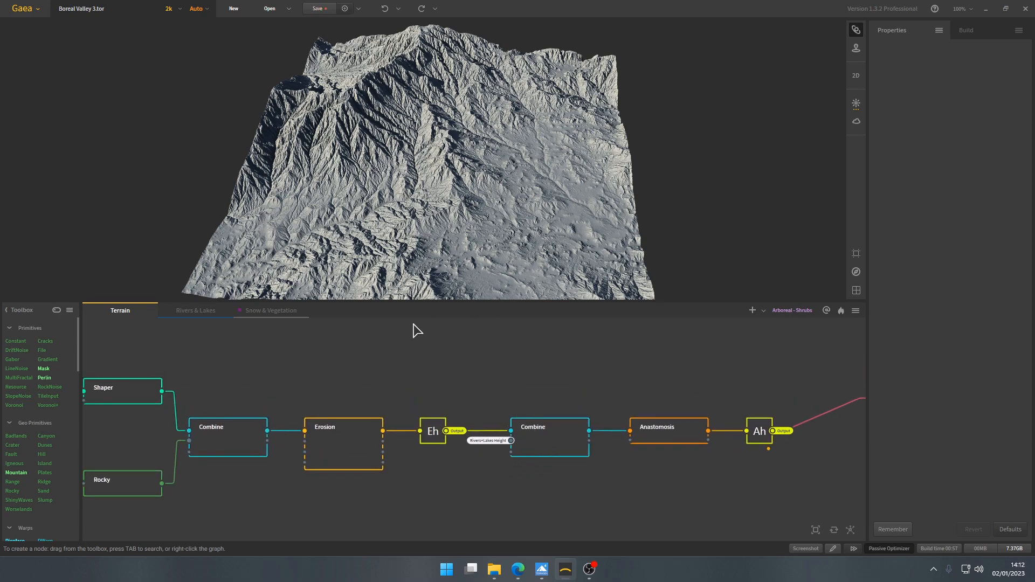
{"action": "scroll", "coordinate": [446, 431], "scroll_direction": "up", "scroll_amount": 1}
- Trace the Erosion Height chokepoint's output to the Rivers node's input in the Rivers & Lakes graph, and return to Terrain
{"action": "left_click", "coordinate": [442, 433]}
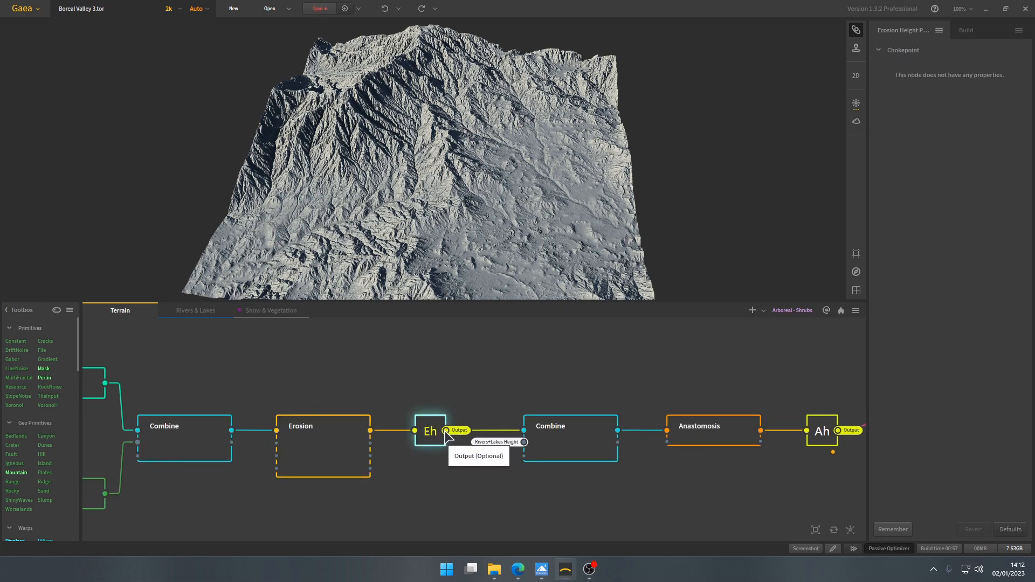
{"action": "left_click", "coordinate": [198, 312]}
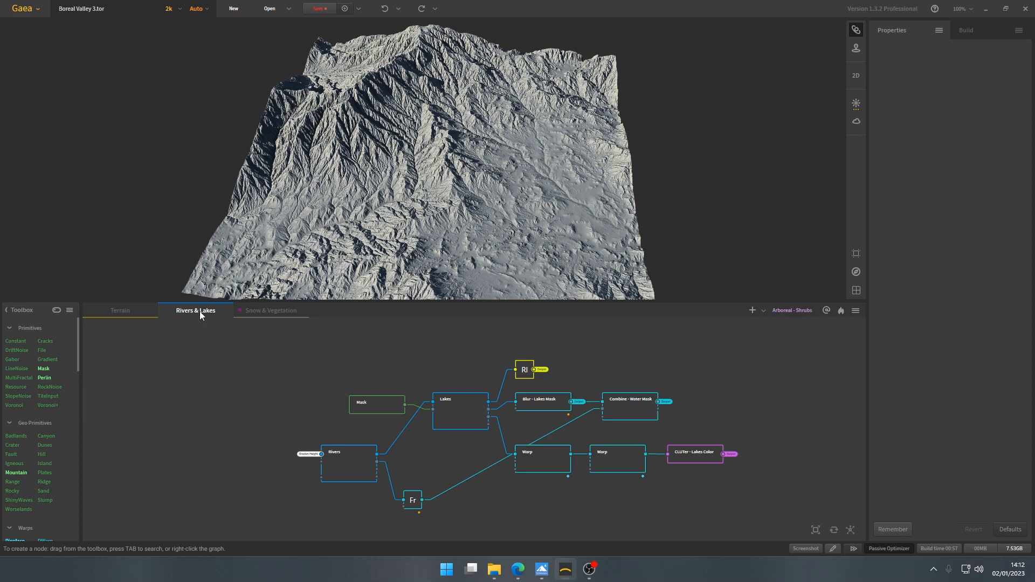
{"action": "scroll", "coordinate": [383, 451], "scroll_direction": "up", "scroll_amount": 4}
{"action": "scroll", "coordinate": [393, 423], "scroll_direction": "down", "scroll_amount": 1}
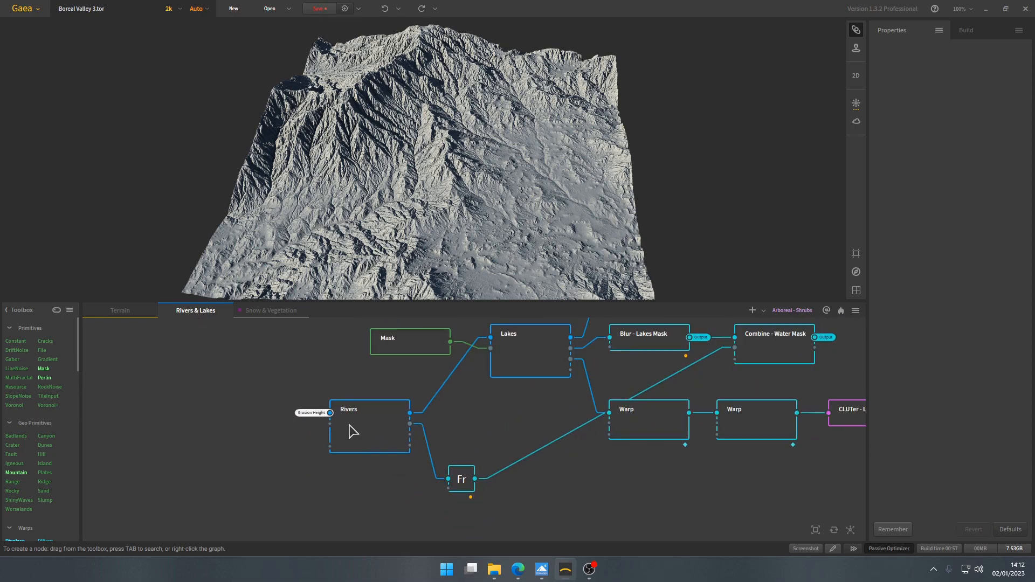
{"action": "scroll", "coordinate": [345, 426], "scroll_direction": "up", "scroll_amount": 3}
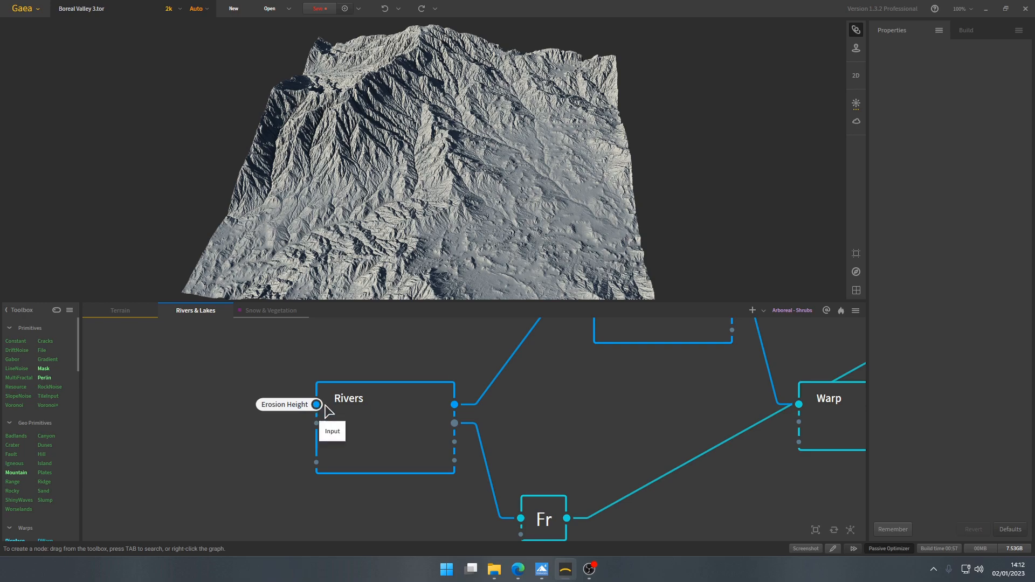
{"action": "scroll", "coordinate": [241, 452], "scroll_direction": "down", "scroll_amount": 1}
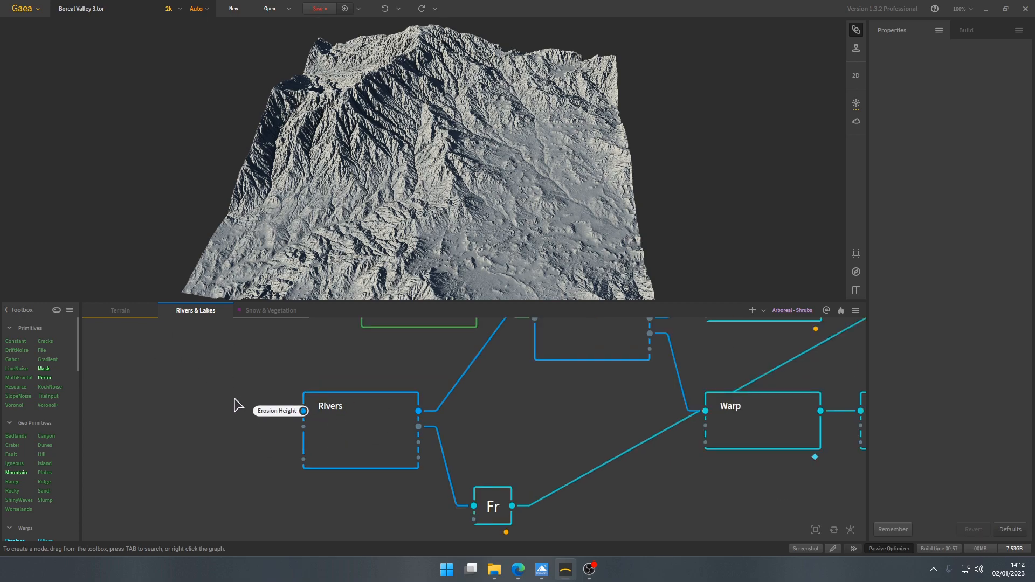
{"action": "left_click", "coordinate": [142, 310]}
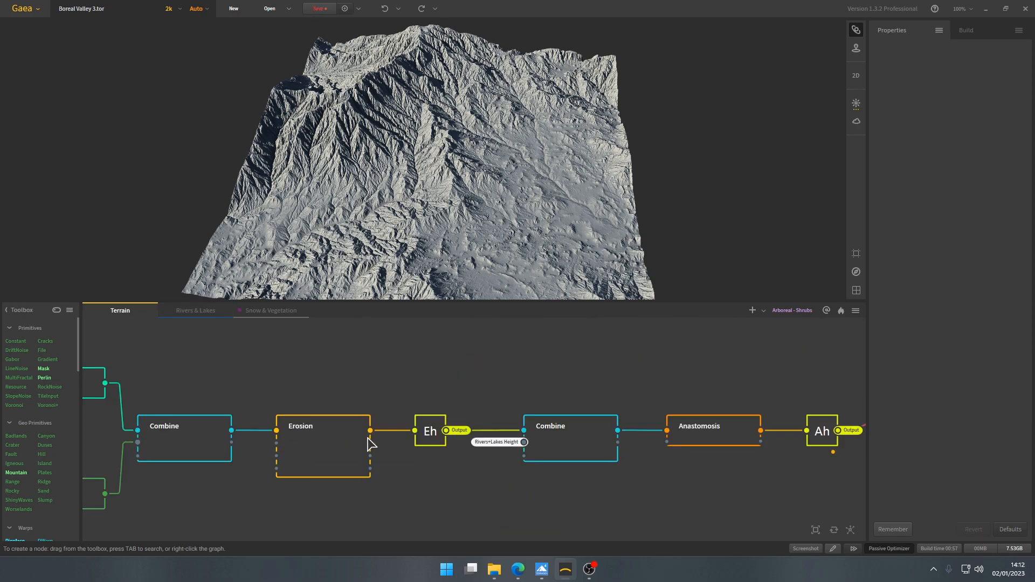
- Reopen the Rivers & Lakes graph and inspect the Rivers node's river channels up close
{"action": "left_click", "coordinate": [196, 311]}
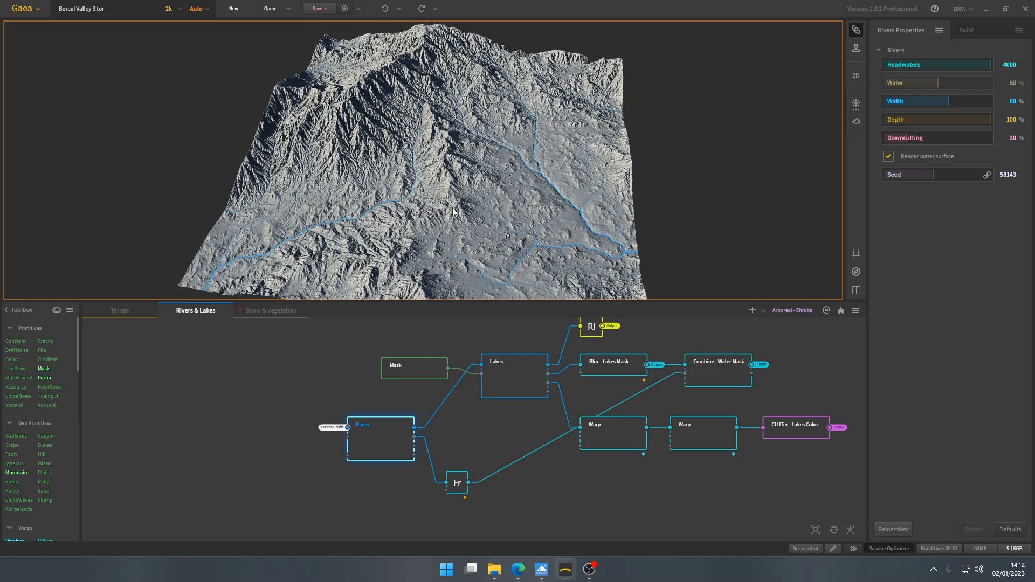
{"action": "scroll", "coordinate": [442, 197], "scroll_direction": "up", "scroll_amount": 5}
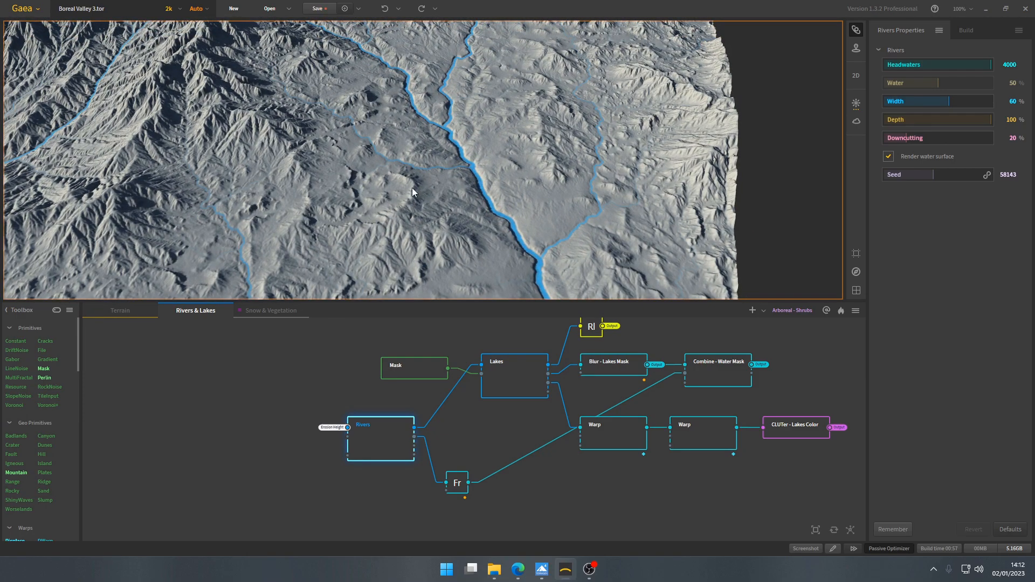
{"action": "left_click_drag", "start_coordinate": [412, 188], "coordinate": [385, 202]}
{"action": "scroll", "coordinate": [432, 183], "scroll_direction": "up", "scroll_amount": 5}
{"action": "mouse_move", "coordinate": [437, 180]}
{"action": "left_mouse_down"}
{"action": "mouse_move", "coordinate": [450, 192]}
{"action": "mouse_move", "coordinate": [435, 190]}
{"action": "left_mouse_up"}
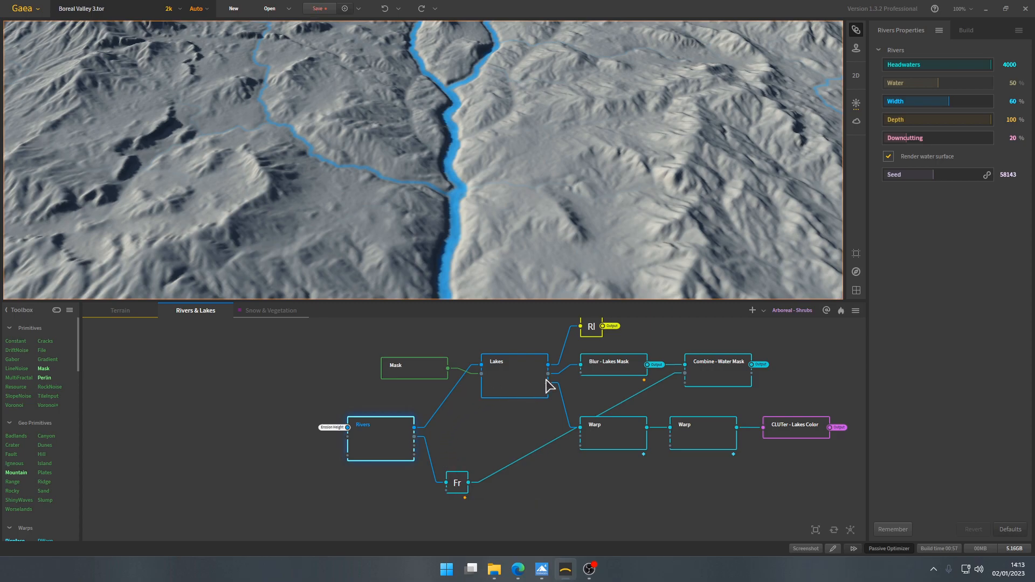
- Preview the Rivers+Lakes Height chokepoint's terrain and compare its bare riverbeds with the Rivers node's result
{"action": "left_click", "coordinate": [591, 330]}
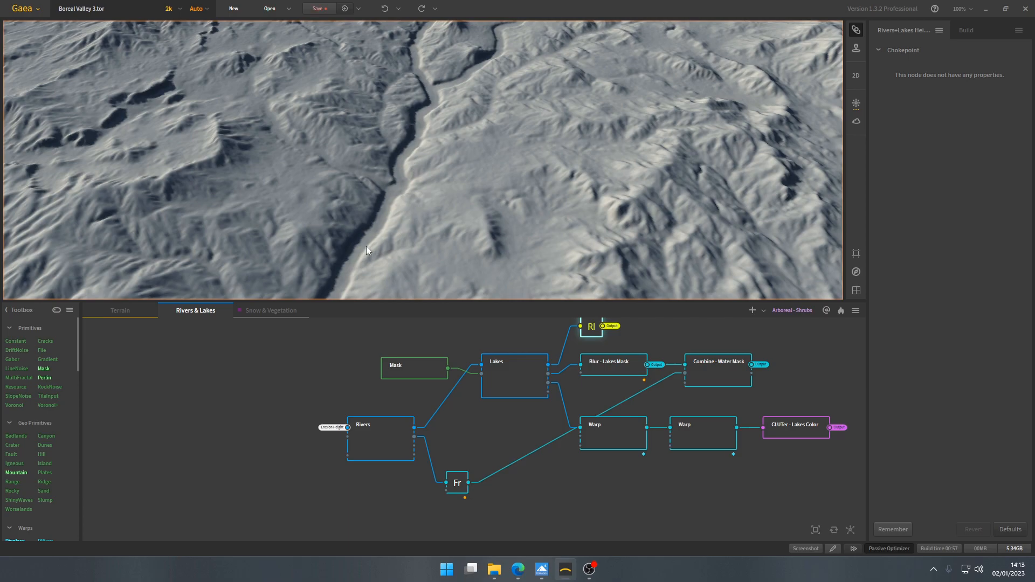
{"action": "left_click_drag", "start_coordinate": [383, 222], "coordinate": [415, 219]}
{"action": "scroll", "coordinate": [415, 219], "scroll_direction": "down", "scroll_amount": 6}
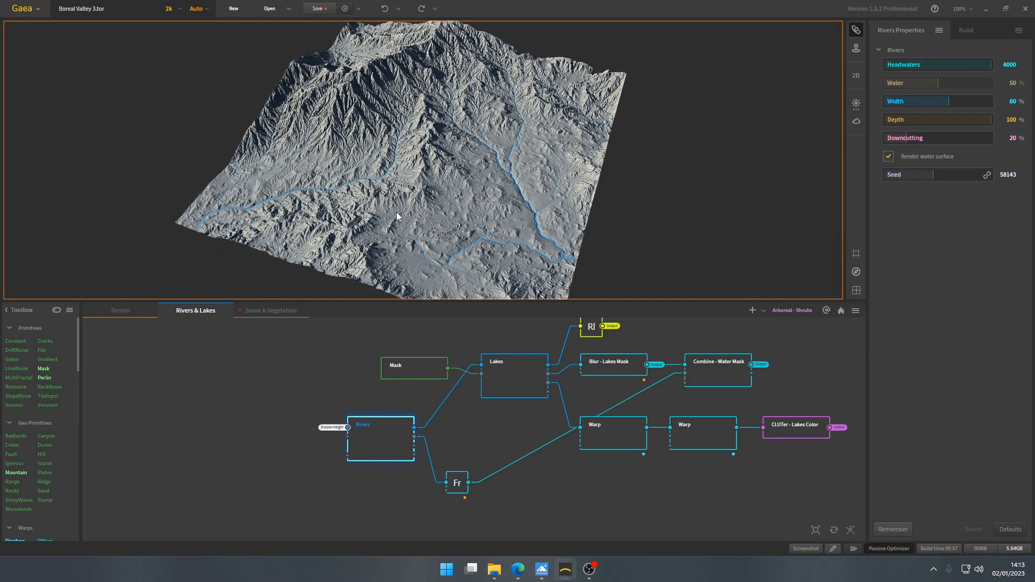
- Examine the course of the rivers across the whole terrain and at its edges against the Rivers node's headwaters and water settings
{"action": "mouse_move", "coordinate": [398, 212]}
{"action": "left_mouse_down"}
{"action": "mouse_move", "coordinate": [391, 222]}
{"action": "mouse_move", "coordinate": [407, 216]}
{"action": "left_mouse_up"}
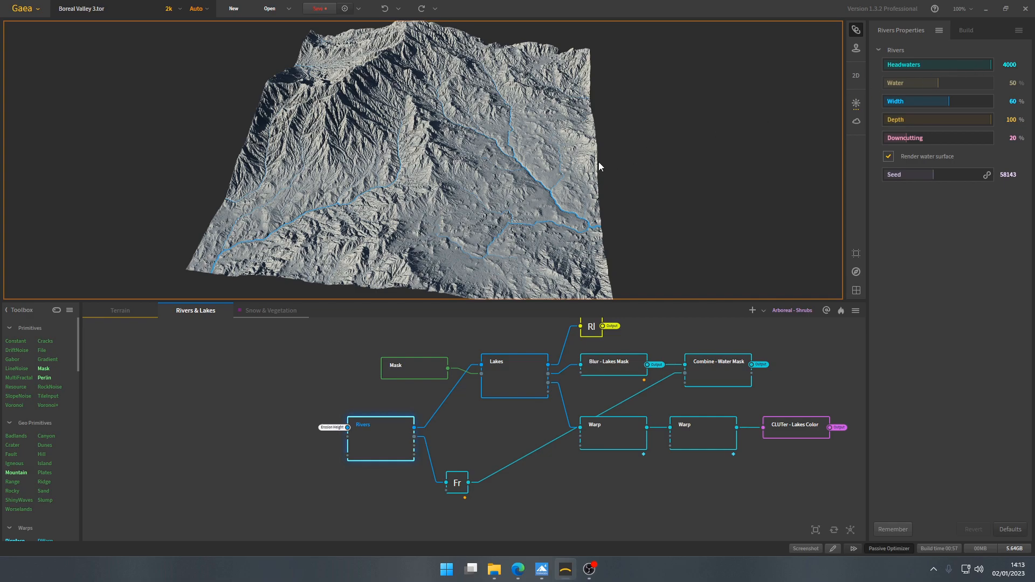
{"action": "left_click_drag", "start_coordinate": [558, 178], "coordinate": [501, 219]}
{"action": "scroll", "coordinate": [393, 213], "scroll_direction": "up", "scroll_amount": 5}
{"action": "scroll", "coordinate": [464, 206], "scroll_direction": "down", "scroll_amount": 3}
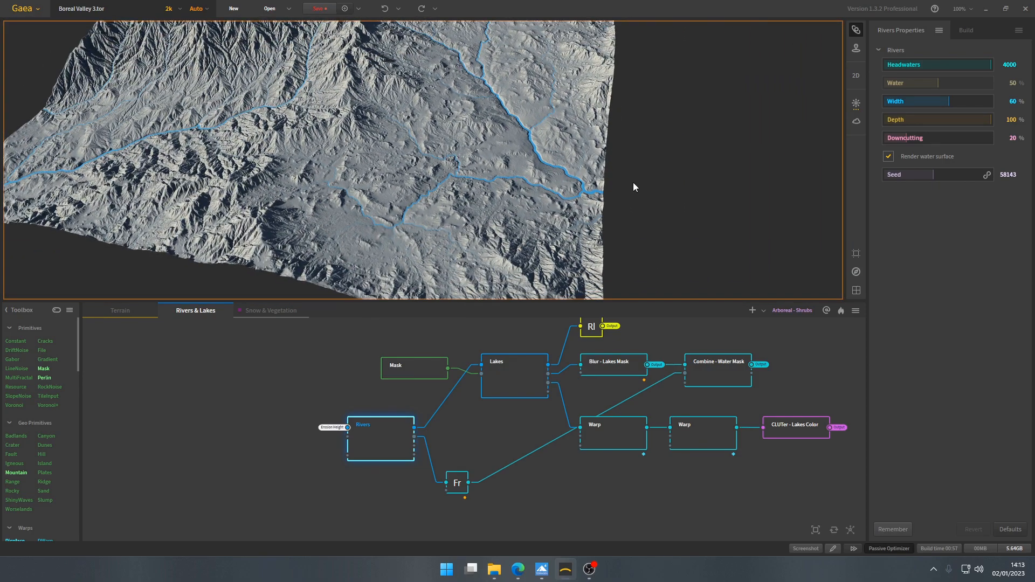
{"action": "scroll", "coordinate": [603, 193], "scroll_direction": "up", "scroll_amount": 4}
{"action": "left_click_drag", "start_coordinate": [603, 193], "coordinate": [549, 184]}
{"action": "middle_click_drag", "start_coordinate": [266, 138], "coordinate": [353, 251]}
{"action": "middle_click_drag", "start_coordinate": [265, 171], "coordinate": [326, 217]}
{"action": "scroll", "coordinate": [405, 163], "scroll_direction": "down", "scroll_amount": 5}
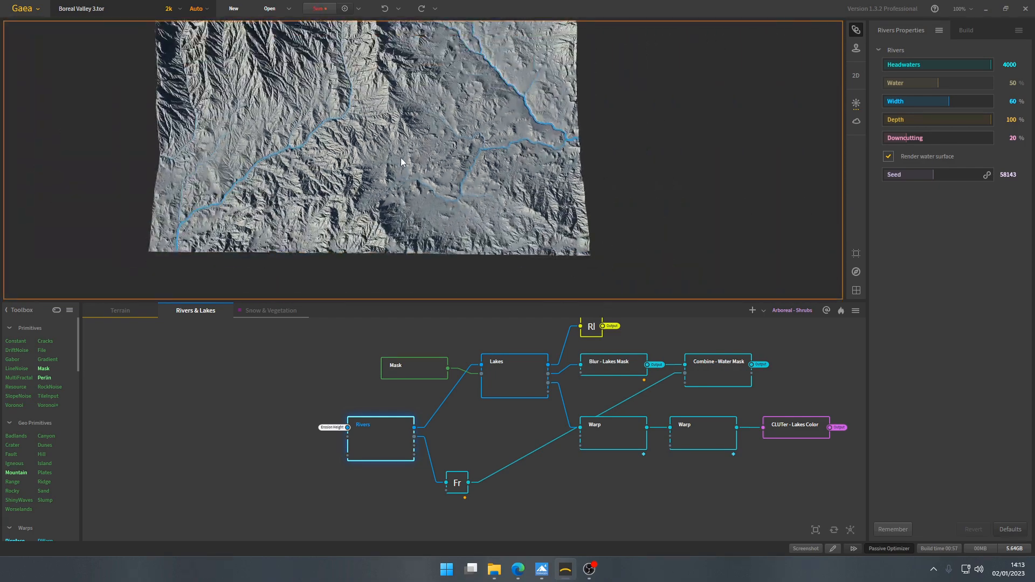
{"action": "left_click_drag", "start_coordinate": [404, 163], "coordinate": [450, 127]}
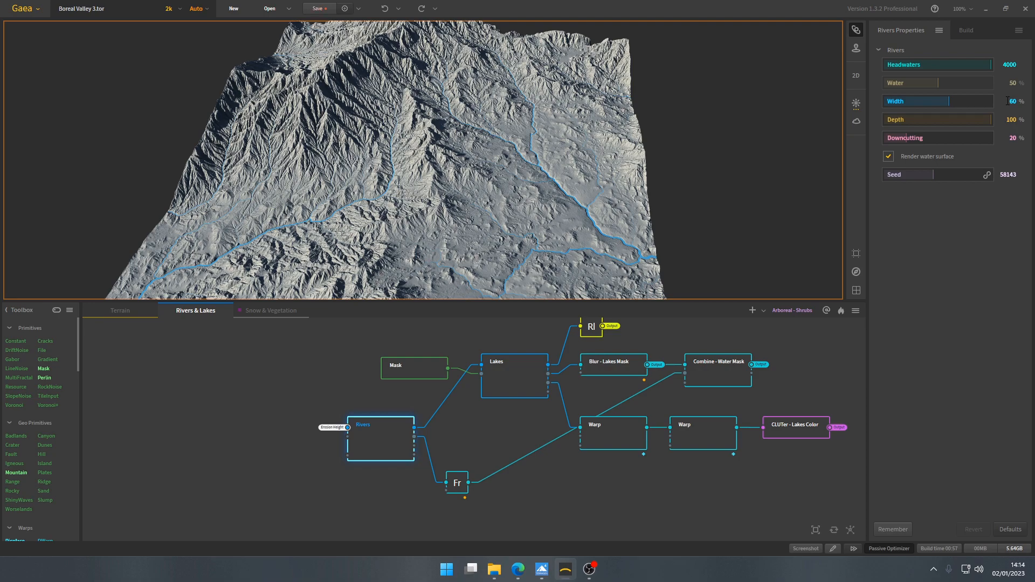
- Examine the main river and its tributaries against the Rivers node's width, depth and downcutting settings
{"action": "left_click_drag", "start_coordinate": [554, 170], "coordinate": [482, 202]}
{"action": "middle_click_drag", "start_coordinate": [481, 202], "coordinate": [406, 202]}
{"action": "scroll", "coordinate": [406, 202], "scroll_direction": "up", "scroll_amount": 7}
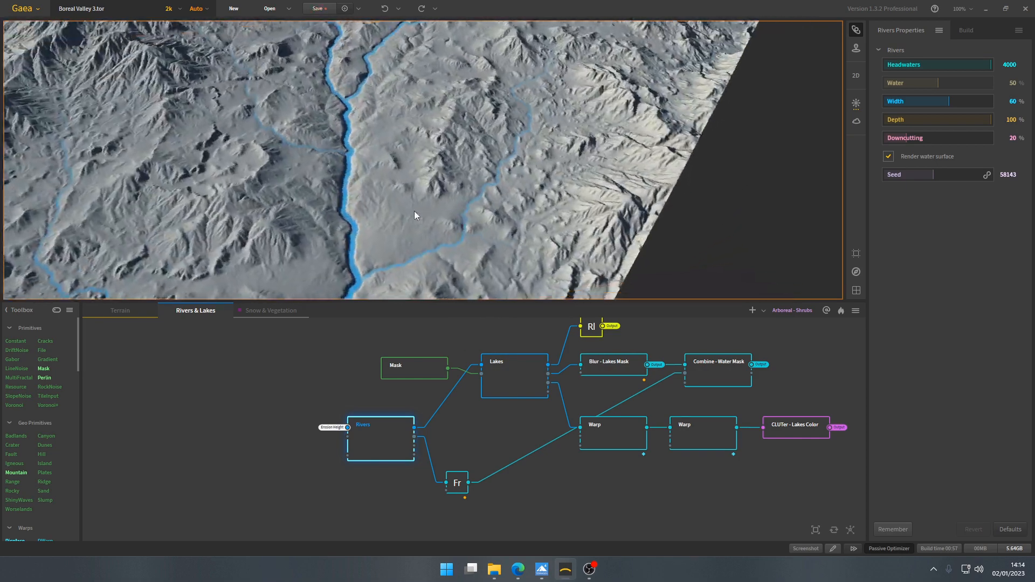
{"action": "left_click_drag", "start_coordinate": [416, 214], "coordinate": [695, 168]}
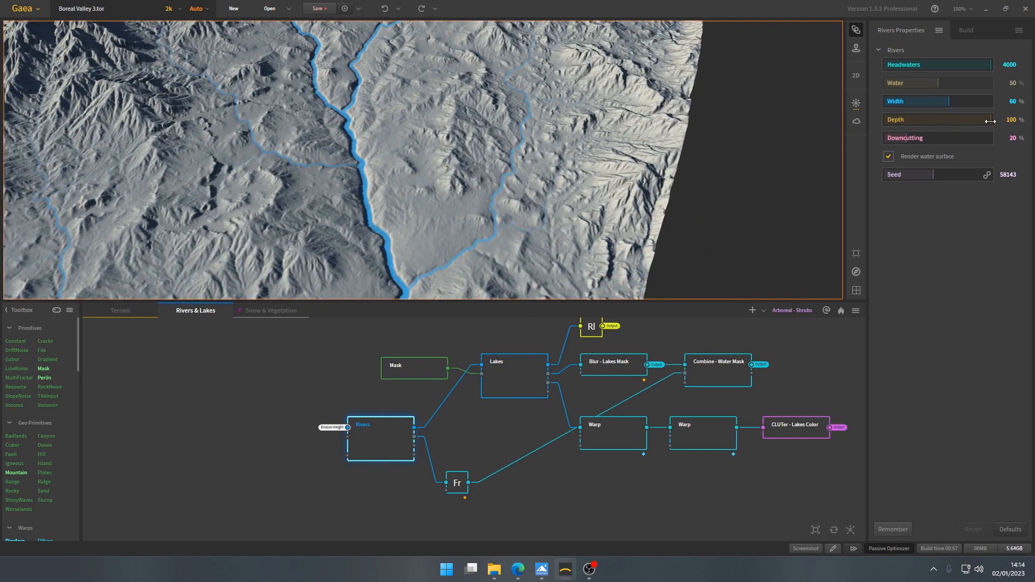
{"action": "middle_click_drag", "start_coordinate": [275, 232], "coordinate": [444, 173]}
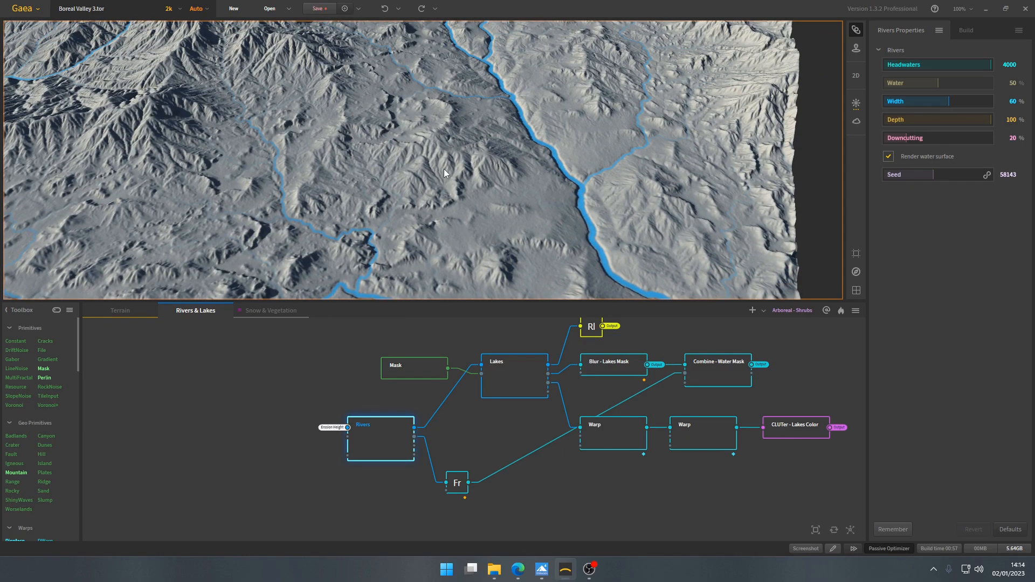
{"action": "scroll", "coordinate": [445, 170], "scroll_direction": "down", "scroll_amount": 6}
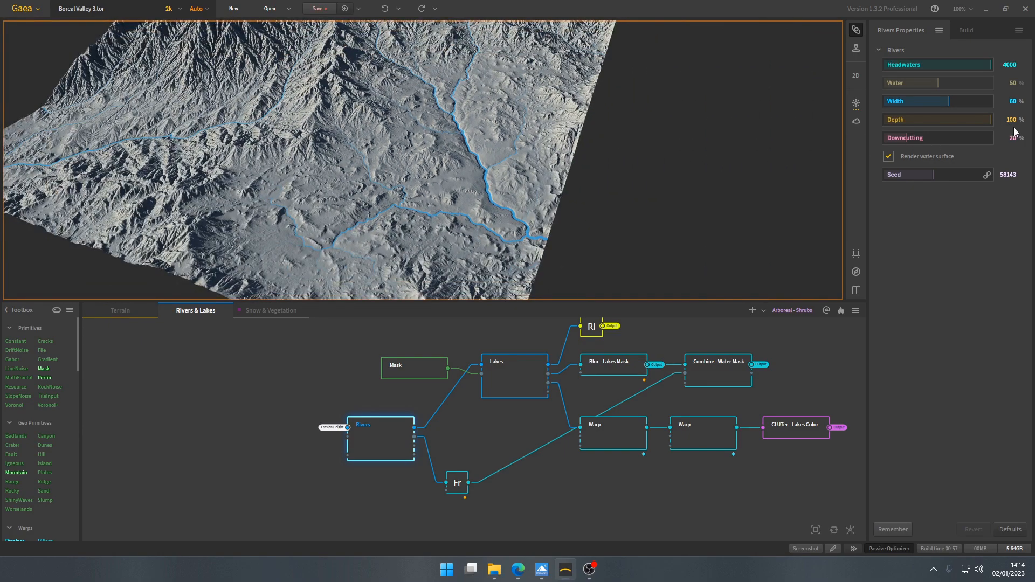
{"action": "left_click_drag", "start_coordinate": [372, 120], "coordinate": [409, 184]}
{"action": "scroll", "coordinate": [408, 180], "scroll_direction": "down", "scroll_amount": 2}
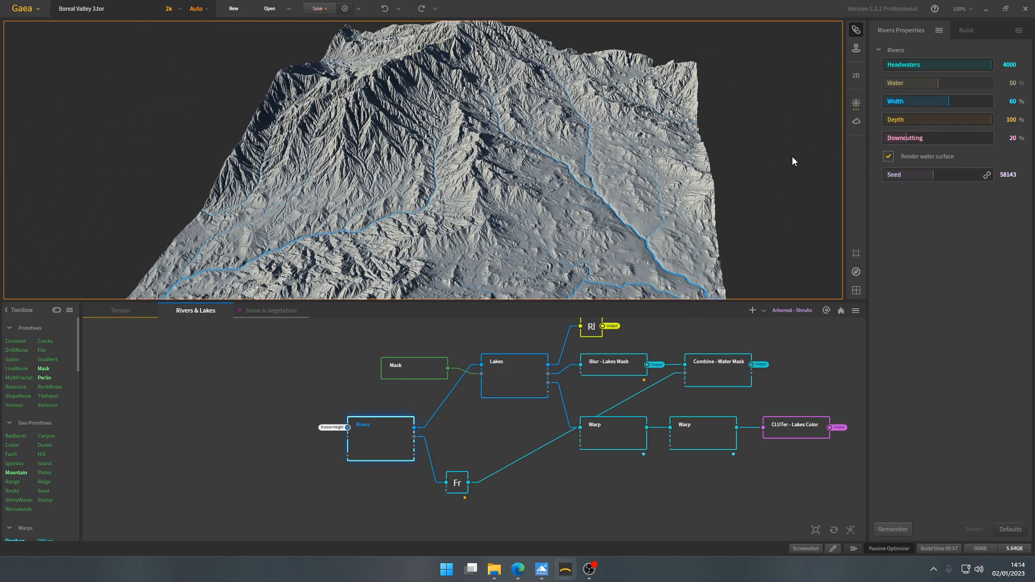
- Inspect the river channels on the upper slopes, then open the Terrain graph and preview the Erosion node's terrain for comparison
{"action": "scroll", "coordinate": [408, 185], "scroll_direction": "up", "scroll_amount": 5}
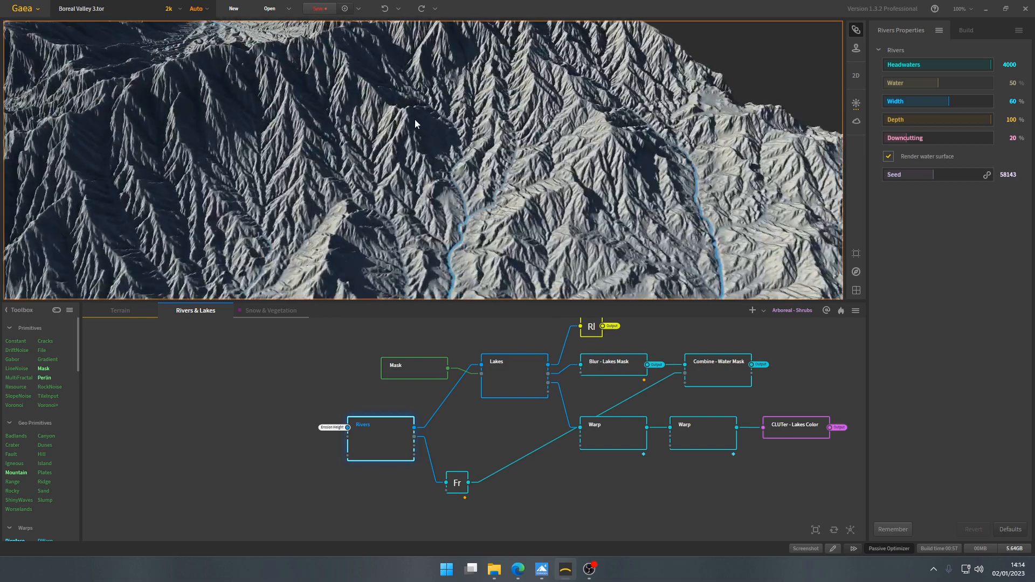
{"action": "scroll", "coordinate": [408, 185], "scroll_direction": "down", "scroll_amount": 5}
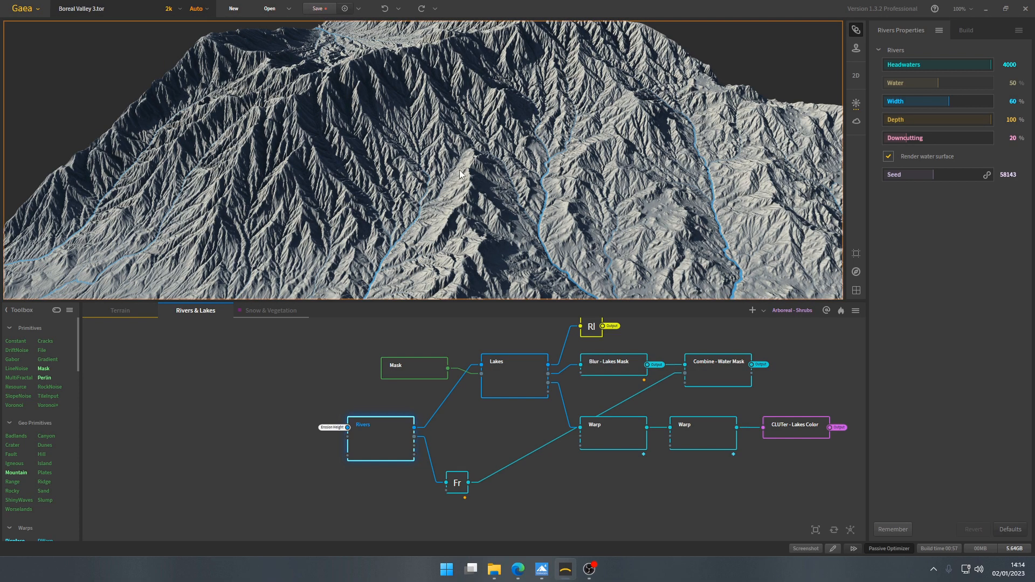
{"action": "left_click", "coordinate": [104, 314]}
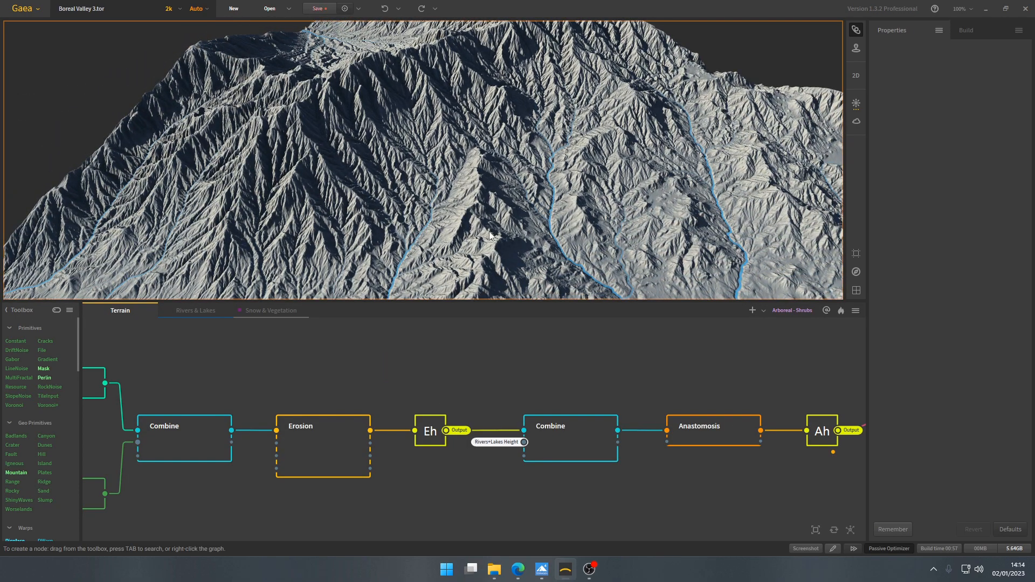
{"action": "left_click", "coordinate": [334, 446]}
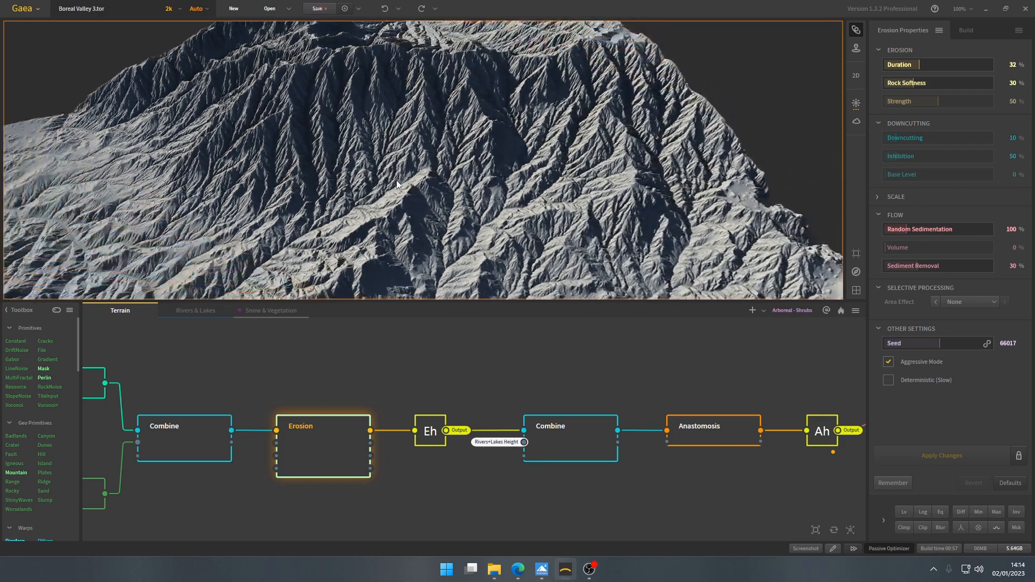
{"action": "left_click_drag", "start_coordinate": [397, 185], "coordinate": [471, 183]}
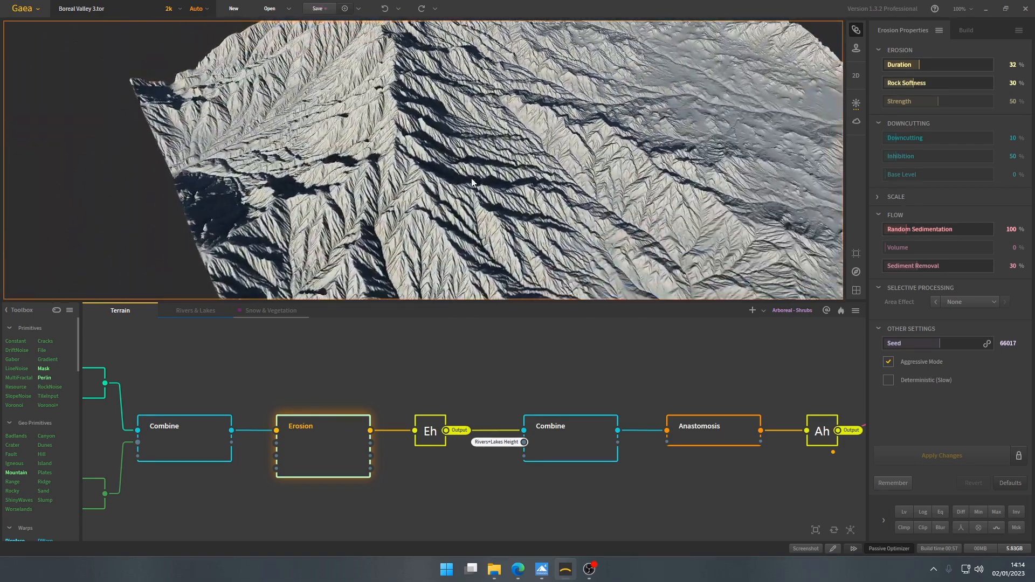
- Return to the Rivers & Lakes graph and preview the Rivers node's result over the whole terrain
{"action": "left_click", "coordinate": [208, 312]}
{"action": "left_click", "coordinate": [380, 438]}
{"action": "scroll", "coordinate": [392, 229], "scroll_direction": "down", "scroll_amount": 4}
{"action": "mouse_move", "coordinate": [393, 229]}
{"action": "left_mouse_down"}
{"action": "mouse_move", "coordinate": [459, 231]}
{"action": "mouse_move", "coordinate": [394, 224]}
{"action": "left_mouse_up"}
{"action": "scroll", "coordinate": [543, 444], "scroll_direction": "up", "scroll_amount": 2}
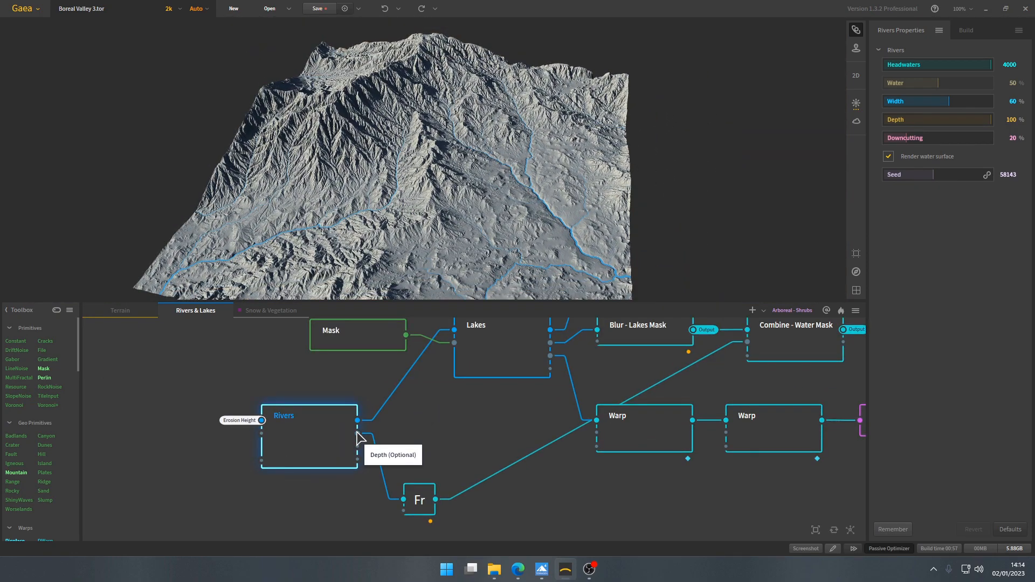
- Preview the Fx - Rivers Mask node and examine its river mask against the Lv, Log and Blur effects
{"action": "left_click", "coordinate": [422, 497]}
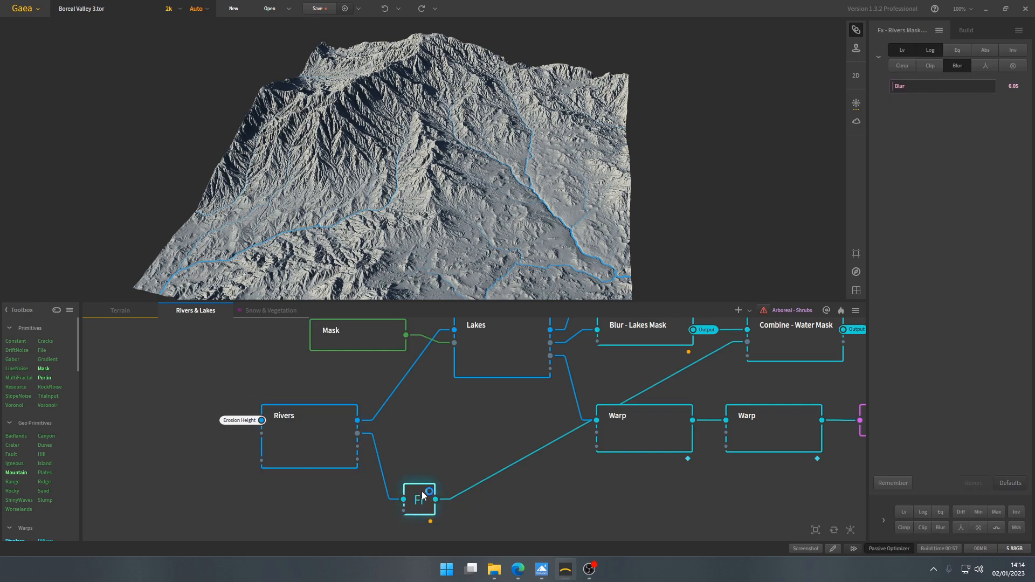
{"action": "left_click_drag", "start_coordinate": [469, 183], "coordinate": [469, 216]}
{"action": "scroll", "coordinate": [473, 446], "scroll_direction": "down", "scroll_amount": 2}
{"action": "scroll", "coordinate": [469, 447], "scroll_direction": "up", "scroll_amount": 1}
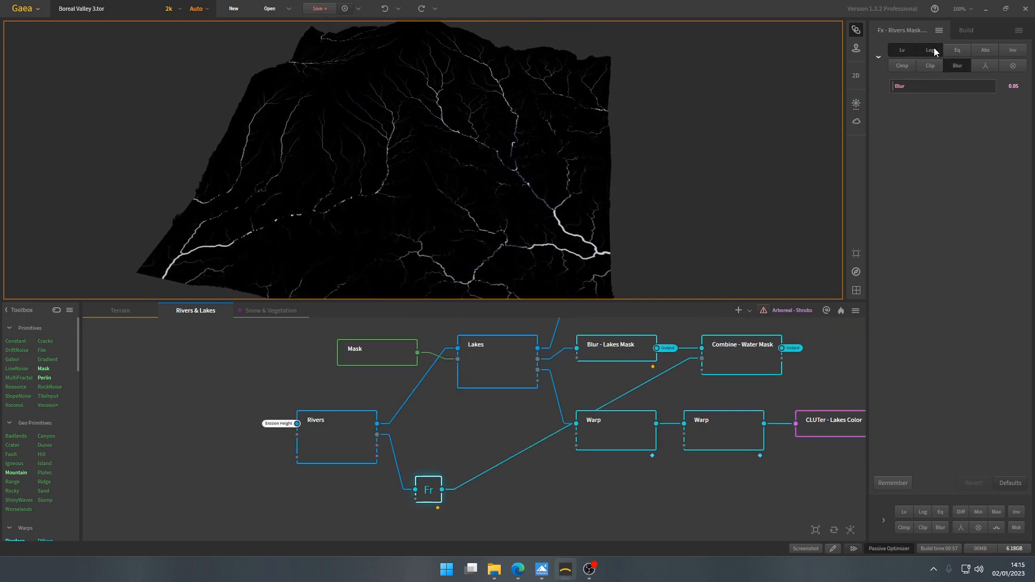
{"action": "left_click_drag", "start_coordinate": [531, 150], "coordinate": [565, 197]}
{"action": "scroll", "coordinate": [383, 195], "scroll_direction": "down", "scroll_amount": 2}
{"action": "scroll", "coordinate": [427, 189], "scroll_direction": "up", "scroll_amount": 4}
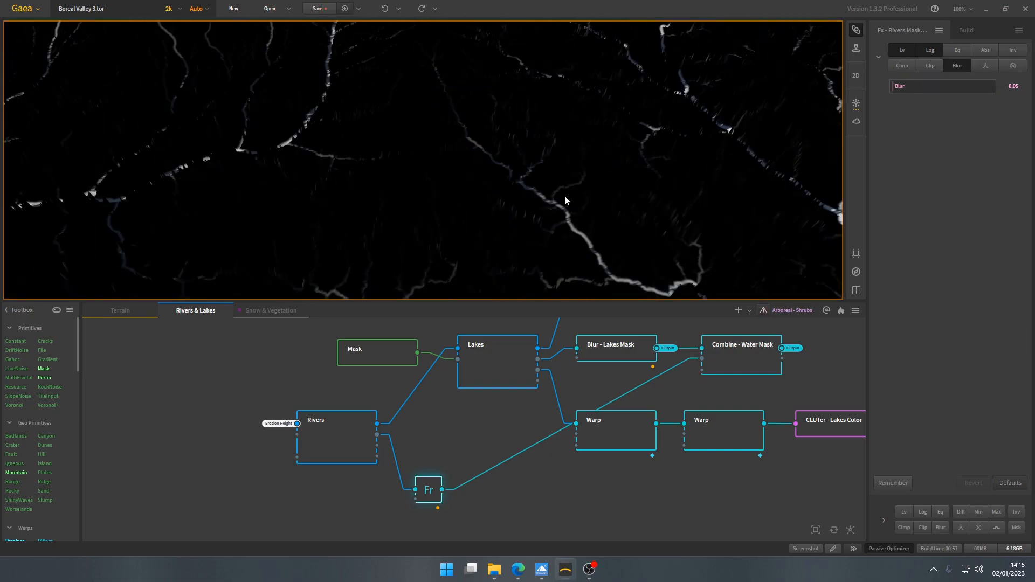
- Examine how the rivers mask branches from the main rivers into fine tributaries across the whole terrain
{"action": "scroll", "coordinate": [550, 190], "scroll_direction": "down", "scroll_amount": 3}
{"action": "mouse_move", "coordinate": [479, 184]}
{"action": "left_mouse_down"}
{"action": "mouse_move", "coordinate": [478, 198]}
{"action": "mouse_move", "coordinate": [462, 194]}
{"action": "mouse_move", "coordinate": [470, 199]}
{"action": "left_mouse_up"}
{"action": "scroll", "coordinate": [477, 198], "scroll_direction": "down", "scroll_amount": 2}
{"action": "middle_click_drag", "start_coordinate": [459, 206], "coordinate": [487, 183]}
{"action": "scroll", "coordinate": [470, 174], "scroll_direction": "up", "scroll_amount": 4}
{"action": "left_click_drag", "start_coordinate": [470, 175], "coordinate": [503, 195]}
{"action": "scroll", "coordinate": [502, 195], "scroll_direction": "up", "scroll_amount": 3}
{"action": "scroll", "coordinate": [503, 200], "scroll_direction": "down", "scroll_amount": 6}
{"action": "middle_click_drag", "start_coordinate": [475, 196], "coordinate": [434, 205]}
{"action": "scroll", "coordinate": [430, 204], "scroll_direction": "down", "scroll_amount": 1}
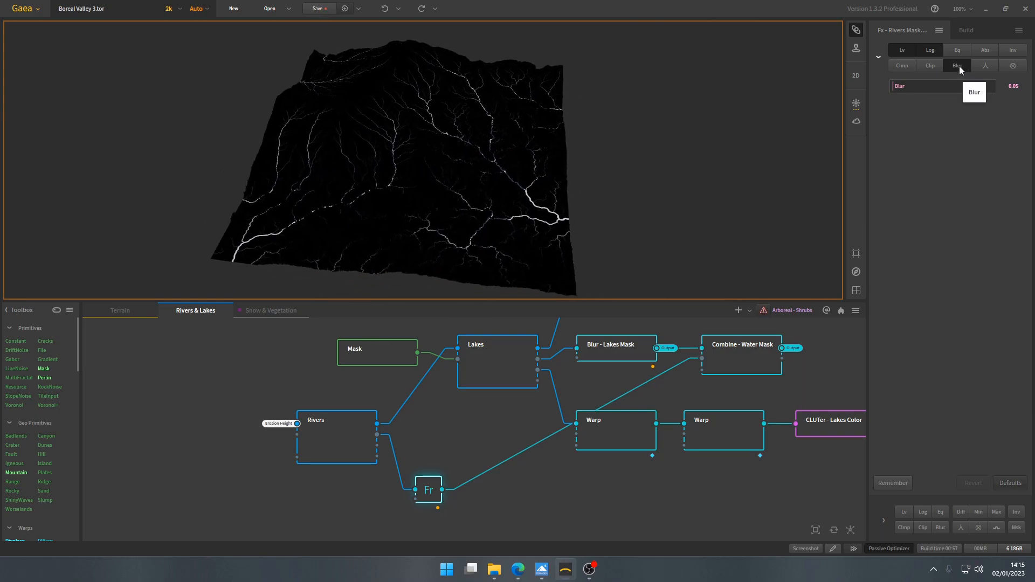
- Inspect the softness of the river edges in the Fx - Rivers Mask up close against its Blur setting
{"action": "scroll", "coordinate": [482, 183], "scroll_direction": "up", "scroll_amount": 8}
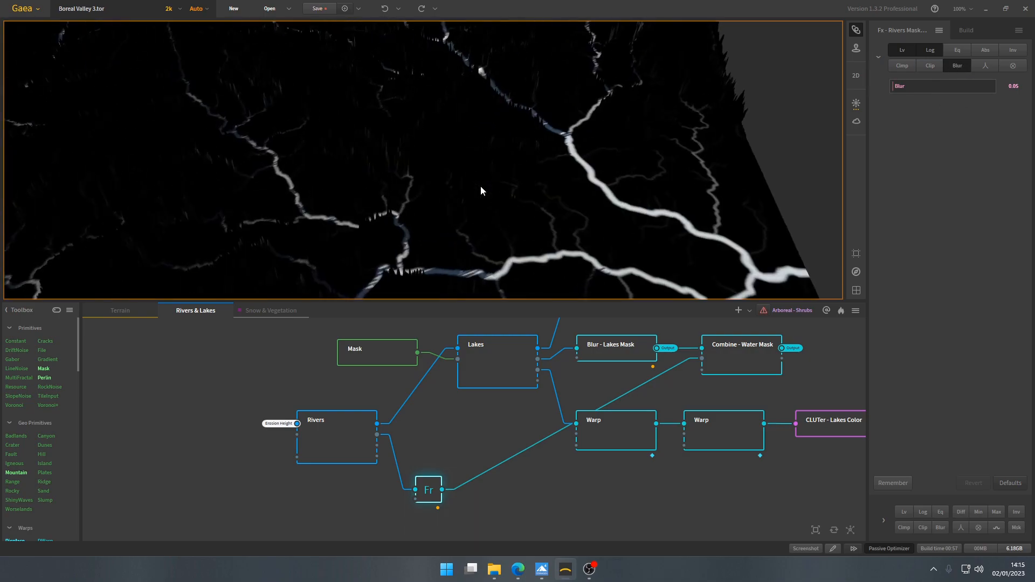
{"action": "scroll", "coordinate": [478, 204], "scroll_direction": "up", "scroll_amount": 5}
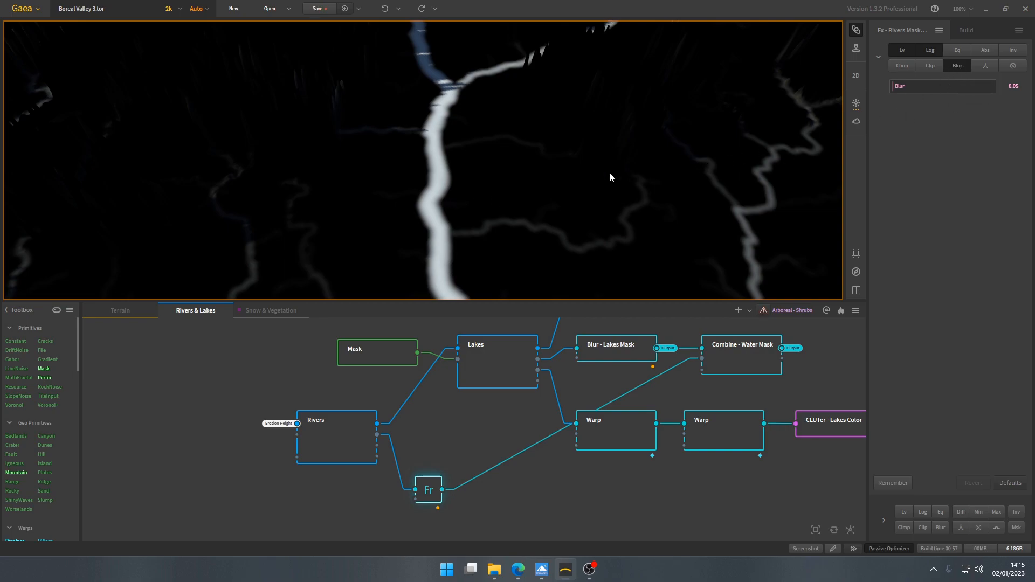
{"action": "scroll", "coordinate": [493, 196], "scroll_direction": "down", "scroll_amount": 3}
{"action": "scroll", "coordinate": [493, 196], "scroll_direction": "down", "scroll_amount": 5}
{"action": "mouse_move", "coordinate": [451, 197]}
{"action": "left_mouse_down"}
{"action": "mouse_move", "coordinate": [520, 196]}
{"action": "mouse_move", "coordinate": [448, 181]}
{"action": "left_mouse_up"}
{"action": "scroll", "coordinate": [448, 181], "scroll_direction": "down", "scroll_amount": 3}
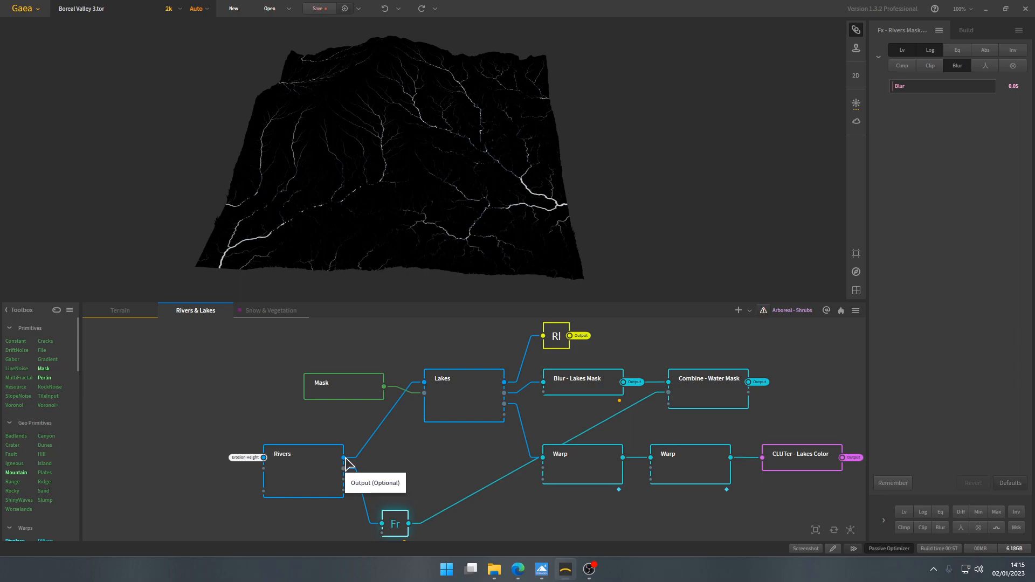
- Check the Lakes and Mask nodes, then set the Lakes node's result as the underlay for previewing masks
{"action": "left_click", "coordinate": [442, 398]}
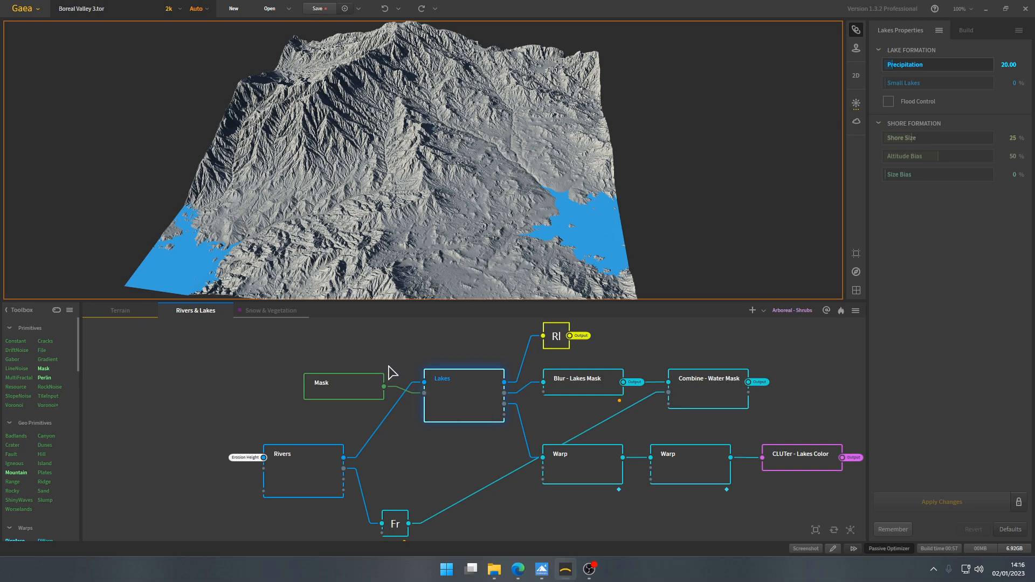
{"action": "left_click", "coordinate": [347, 384]}
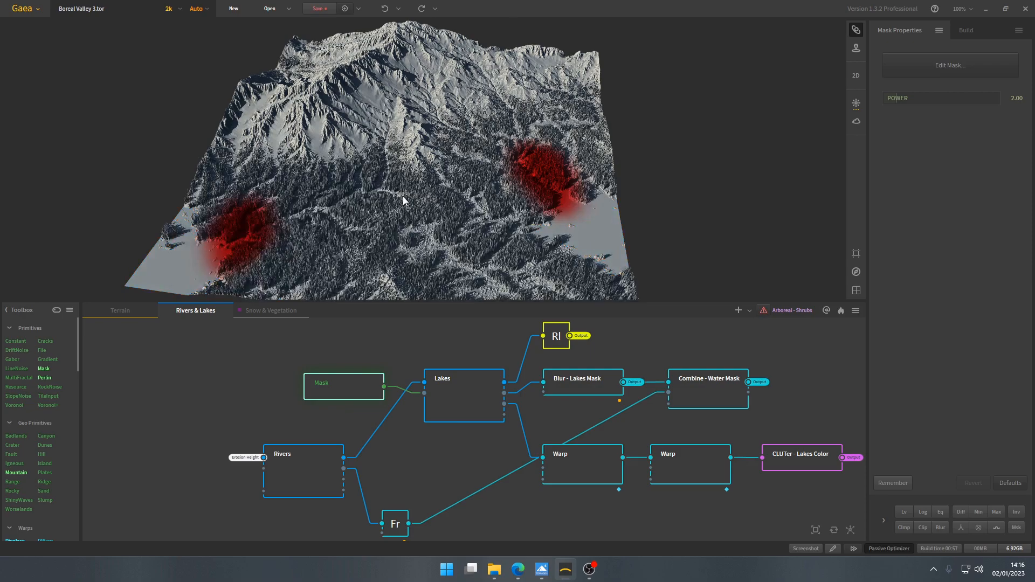
{"action": "left_click", "coordinate": [137, 312]}
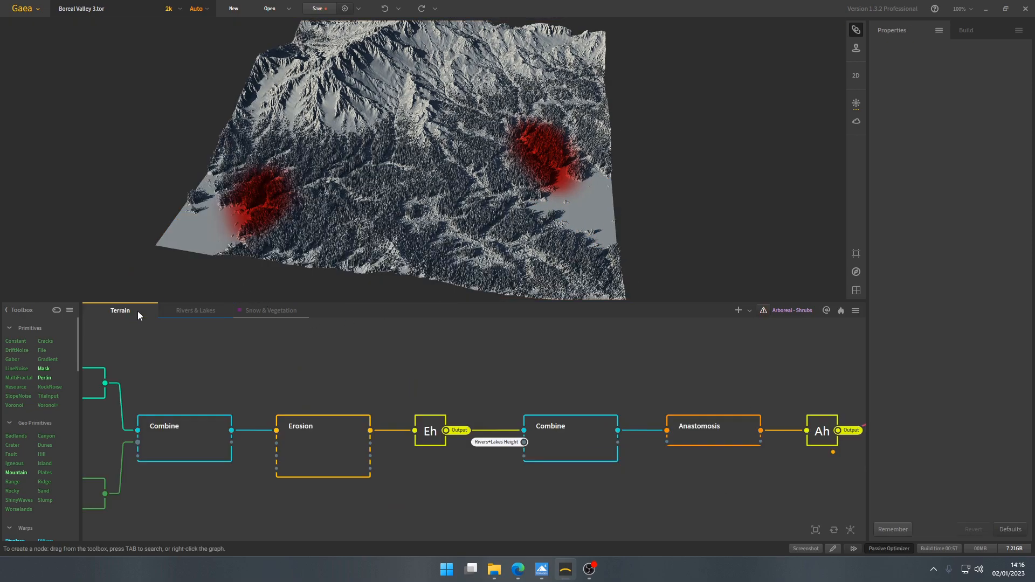
{"action": "left_click", "coordinate": [207, 312]}
{"action": "left_click", "coordinate": [457, 388]}
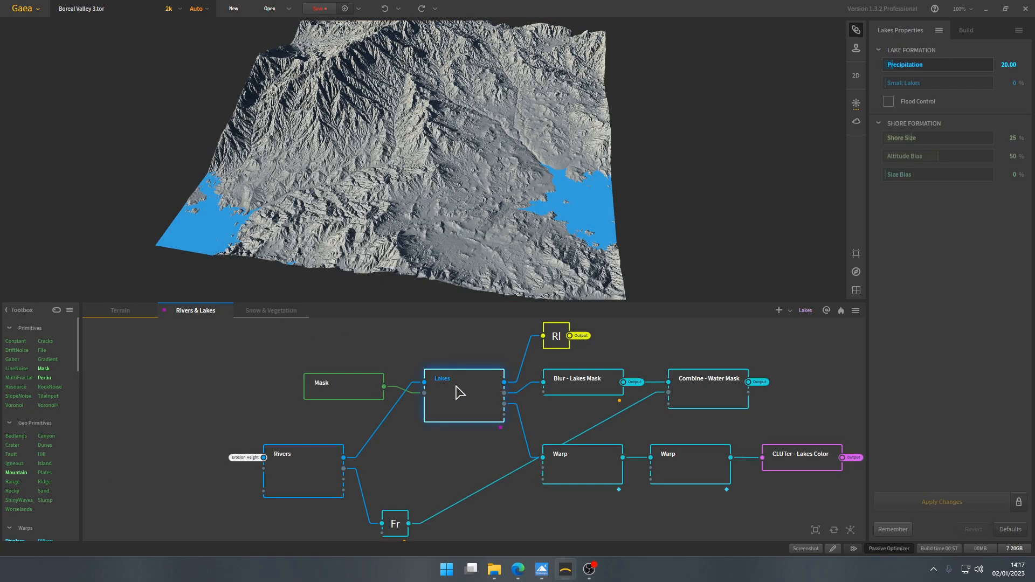
- Preview the Mask node's painted areas over the lakes in 3D and 2D, and check its link to the Lakes node's Rain input
{"action": "left_click", "coordinate": [348, 384]}
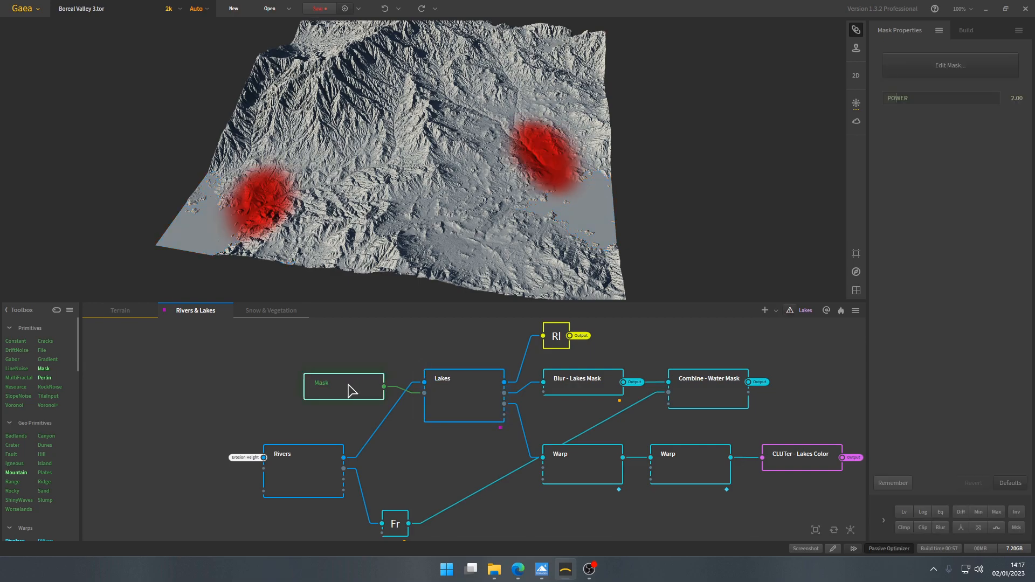
{"action": "middle_click_drag", "start_coordinate": [412, 264], "coordinate": [419, 265]}
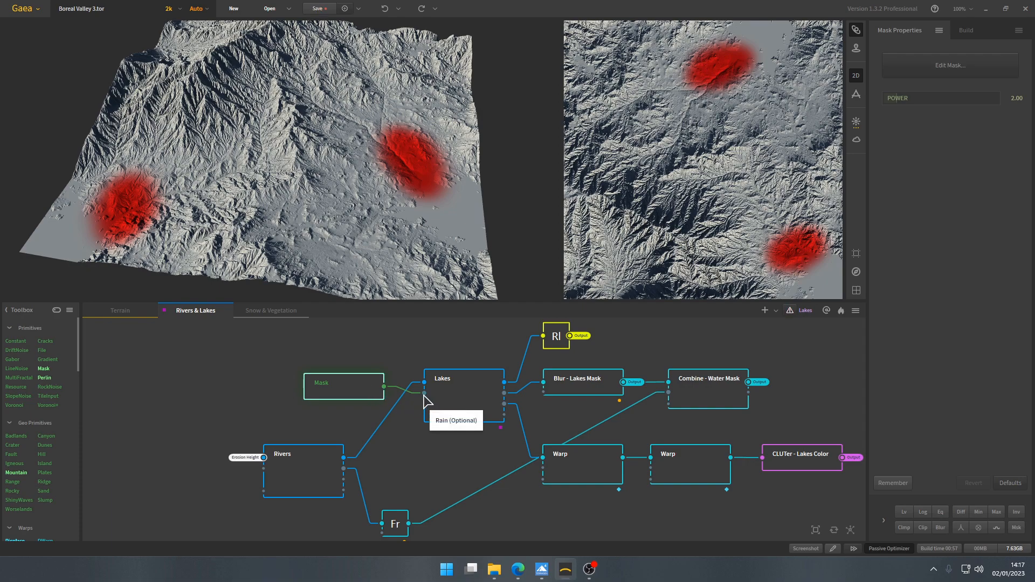
{"action": "left_click_drag", "start_coordinate": [343, 215], "coordinate": [356, 214]}
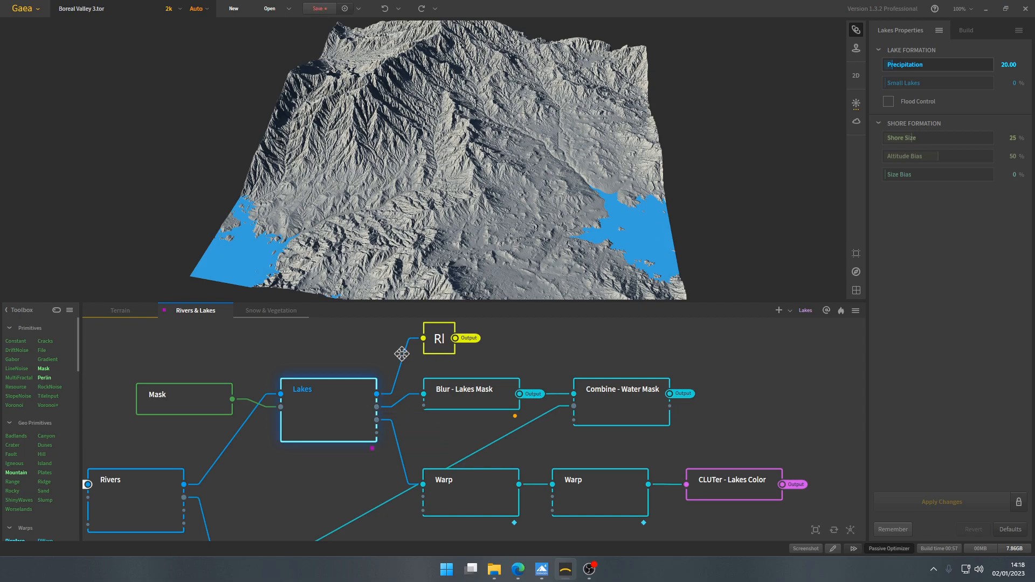
- Preview the Rivers+Lakes Height chokepoint and locate where it feeds the Combine node in the Terrain graph
{"action": "left_click", "coordinate": [457, 374]}
{"action": "middle_click_drag", "start_coordinate": [489, 228], "coordinate": [474, 222]}
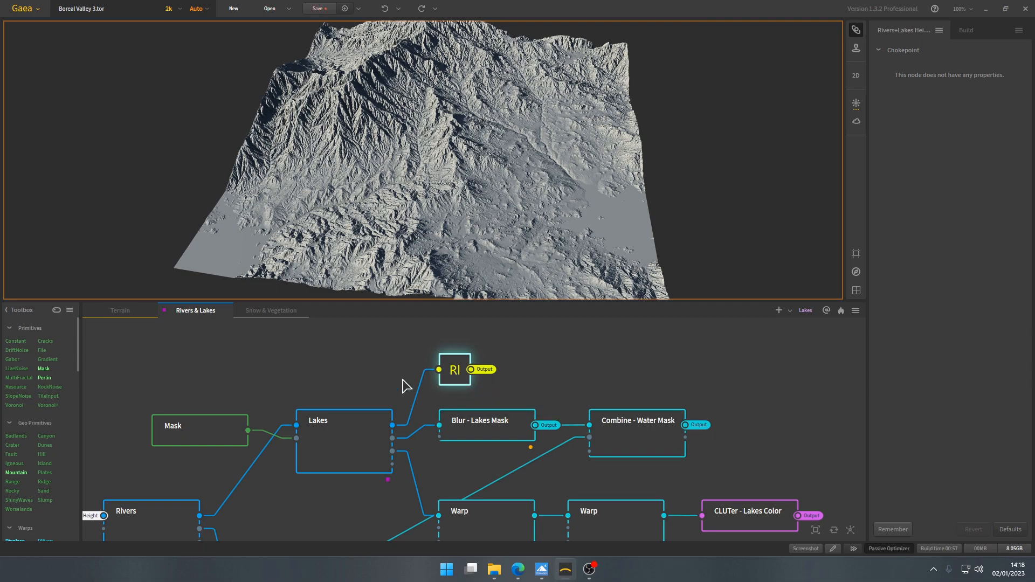
{"action": "left_click", "coordinate": [124, 310]}
{"action": "middle_click_drag", "start_coordinate": [530, 392], "coordinate": [425, 367]}
{"action": "scroll", "coordinate": [425, 372], "scroll_direction": "up", "scroll_amount": 2}
{"action": "scroll", "coordinate": [389, 458], "scroll_direction": "down", "scroll_amount": 2}
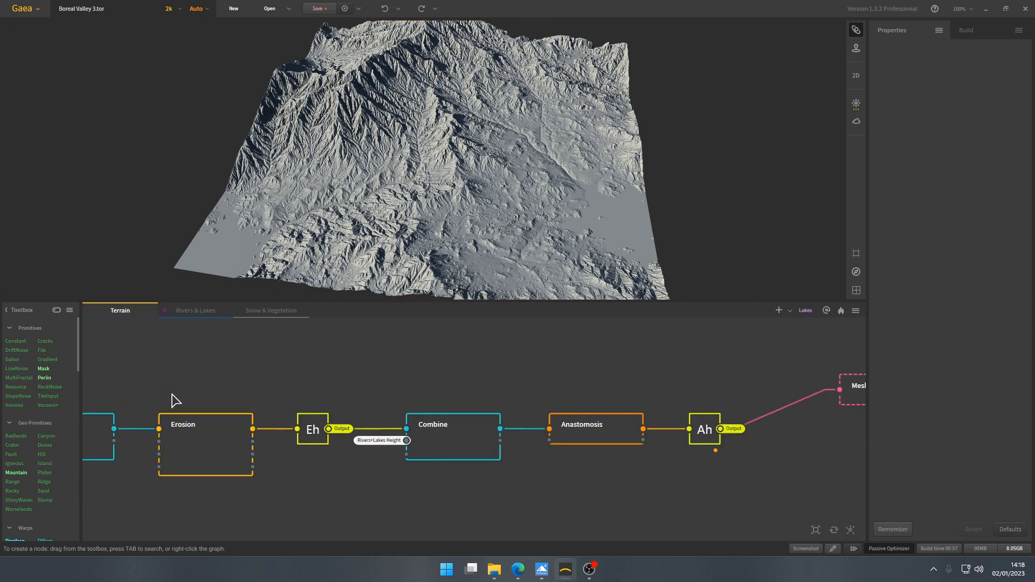
- Reopen the Rivers & Lakes graph, reselect the Rivers+Lakes Height chokepoint and check the Lakes node's outputs
{"action": "left_click", "coordinate": [203, 311]}
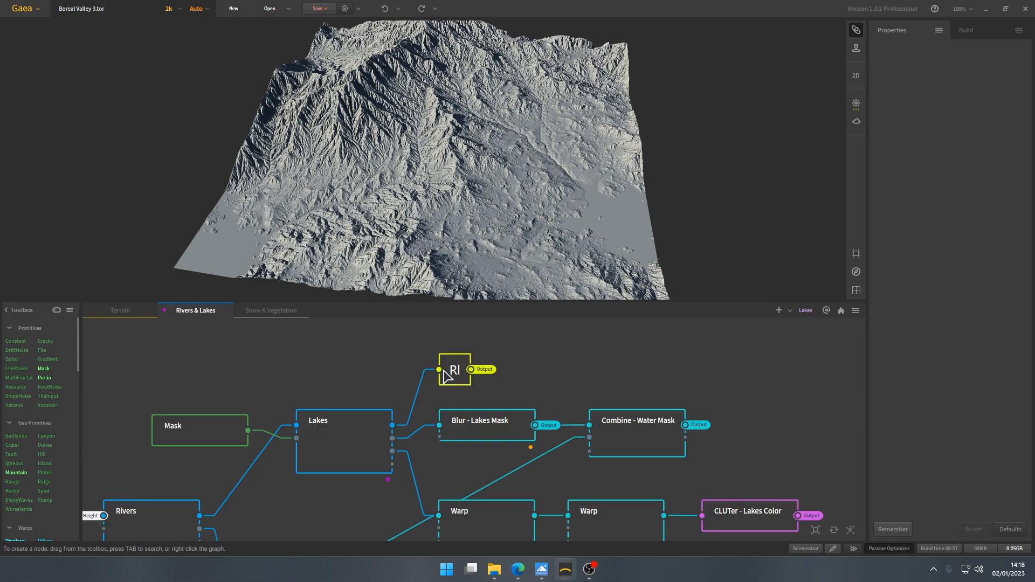
{"action": "middle_click_drag", "start_coordinate": [449, 375], "coordinate": [454, 355]}
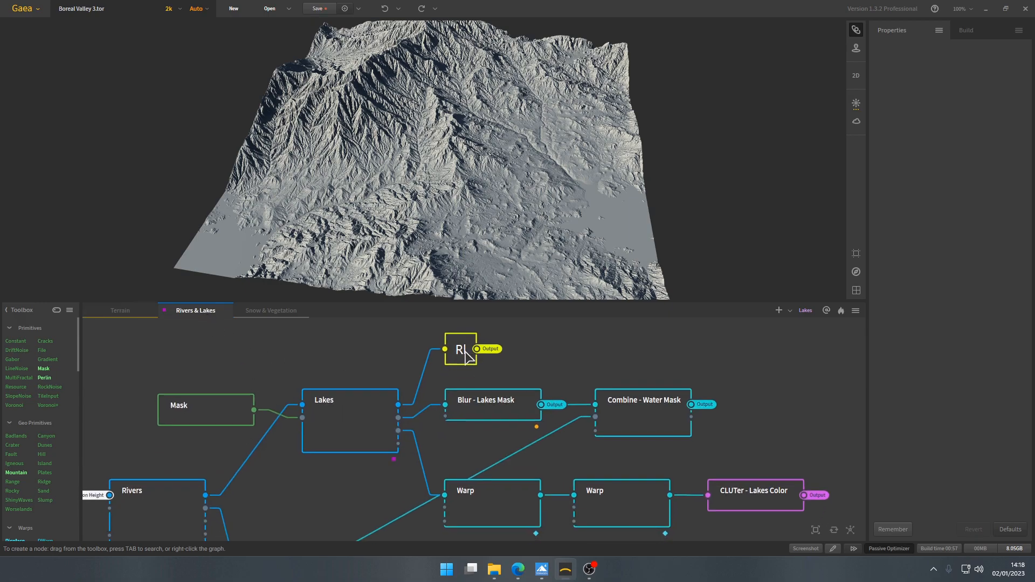
{"action": "left_click", "coordinate": [466, 361]}
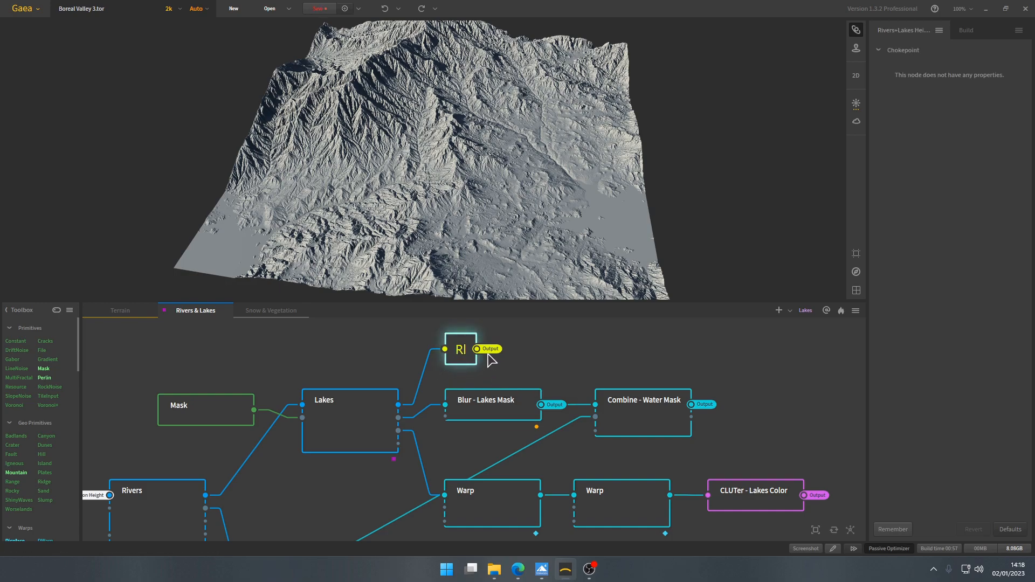
{"action": "middle_click_drag", "start_coordinate": [473, 384], "coordinate": [454, 374]}
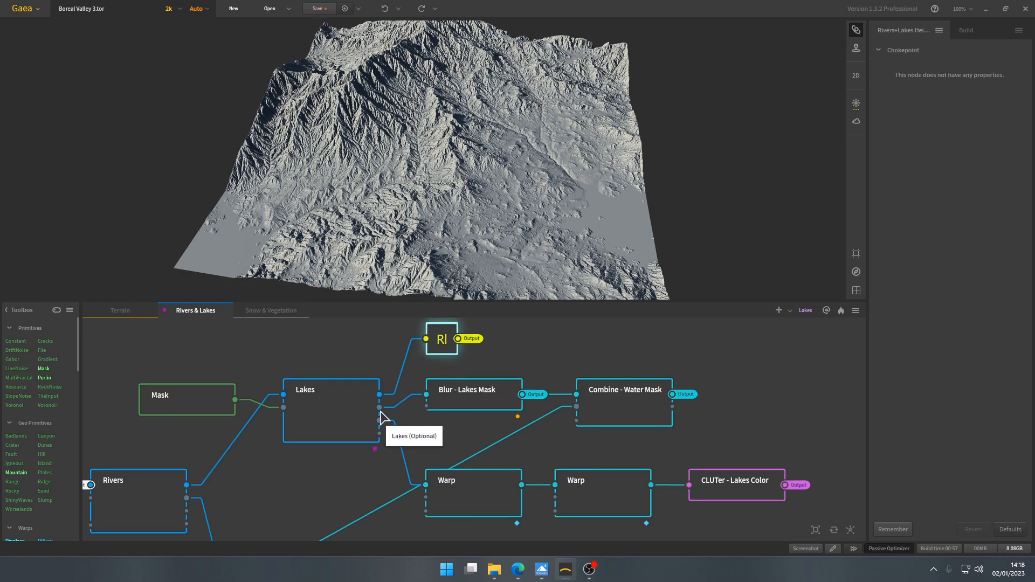
- Preview the Blur - Lakes Mask node, then examine how Combine - Water Mask merges the lakes and rivers masks
{"action": "left_click", "coordinate": [462, 406]}
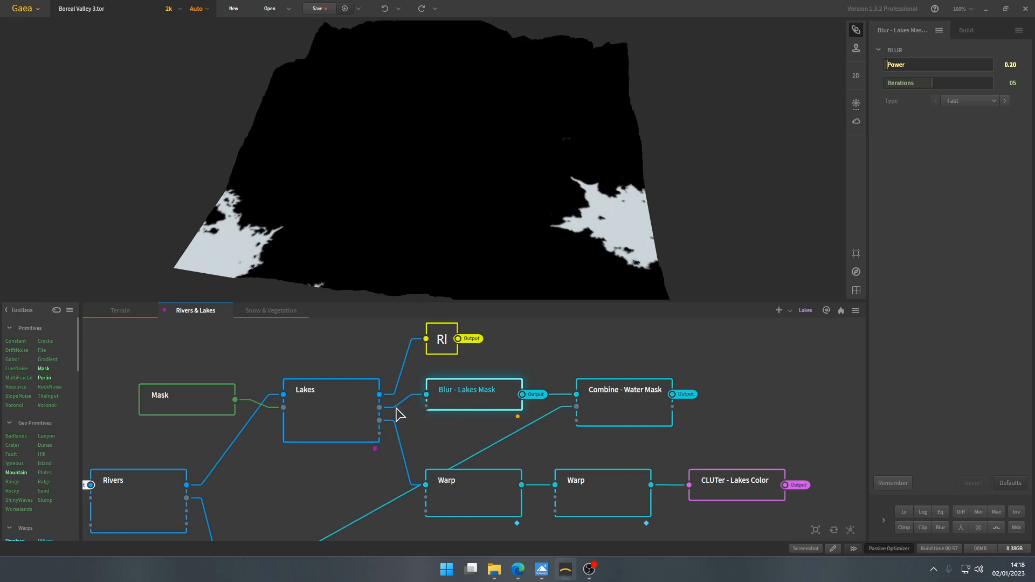
{"action": "middle_click_drag", "start_coordinate": [619, 398], "coordinate": [625, 375]}
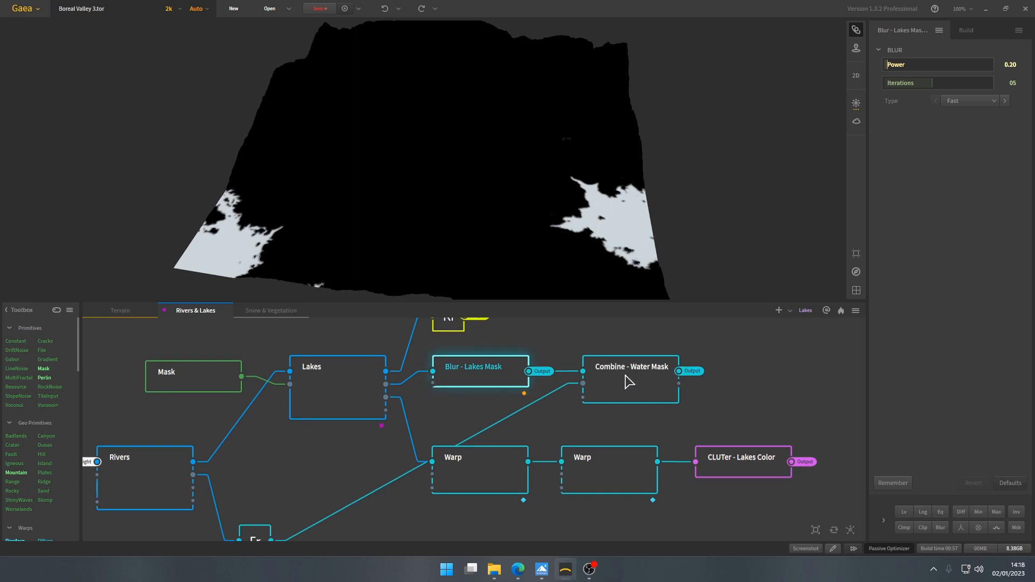
{"action": "left_click", "coordinate": [626, 375]}
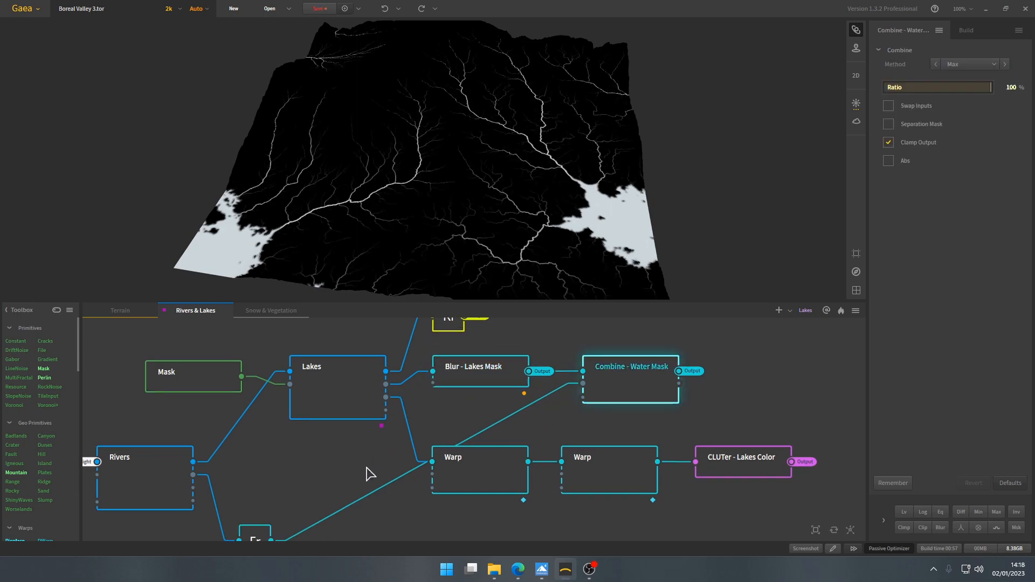
{"action": "middle_click_drag", "start_coordinate": [317, 507], "coordinate": [325, 452]}
{"action": "middle_click_drag", "start_coordinate": [476, 399], "coordinate": [463, 472]}
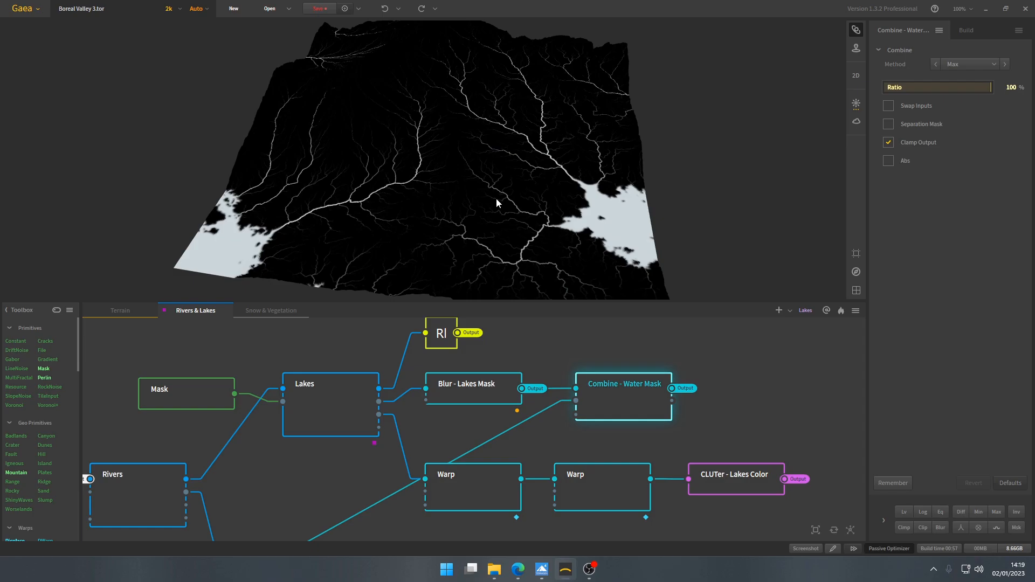
{"action": "scroll", "coordinate": [529, 212], "scroll_direction": "up", "scroll_amount": 5}
{"action": "scroll", "coordinate": [450, 214], "scroll_direction": "down", "scroll_amount": 3}
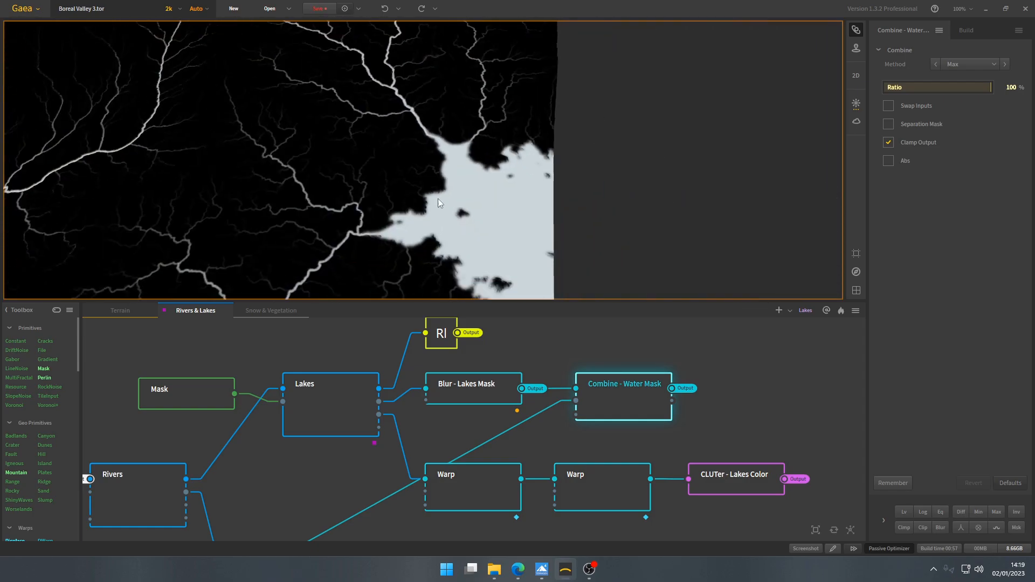
- Review the Fx - Rivers Mask node's logarithmic scaling and compare its rivers with the Combine - Water Mask result
{"action": "scroll", "coordinate": [448, 161], "scroll_direction": "up", "scroll_amount": 3}
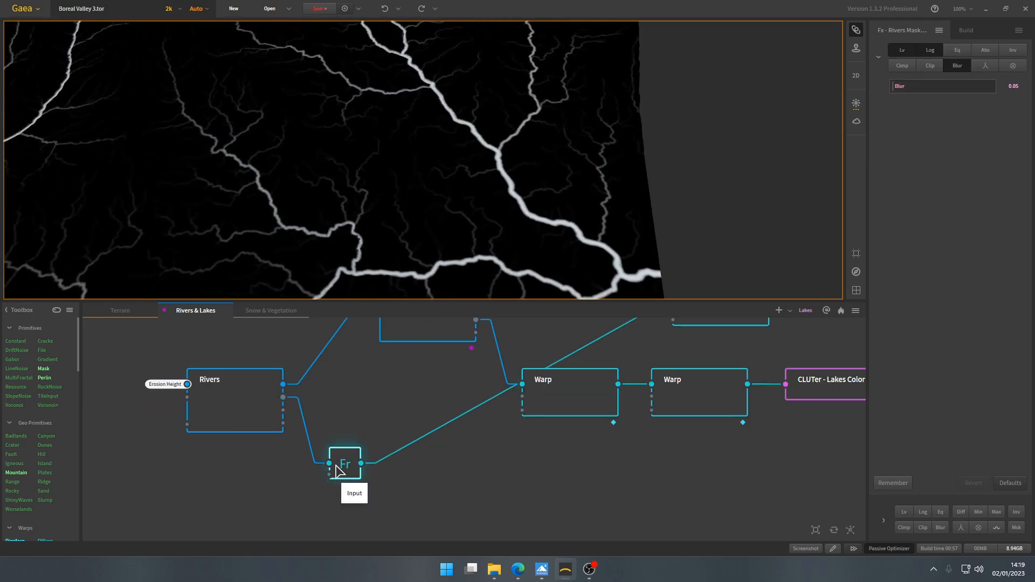
{"action": "scroll", "coordinate": [458, 183], "scroll_direction": "up", "scroll_amount": 2}
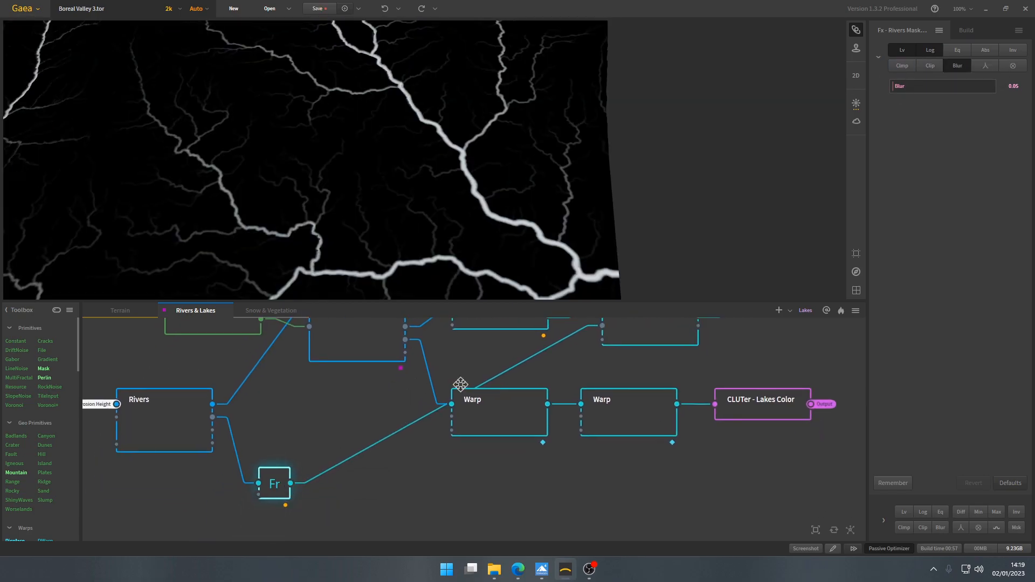
{"action": "middle_click_drag", "start_coordinate": [460, 384], "coordinate": [402, 467]}
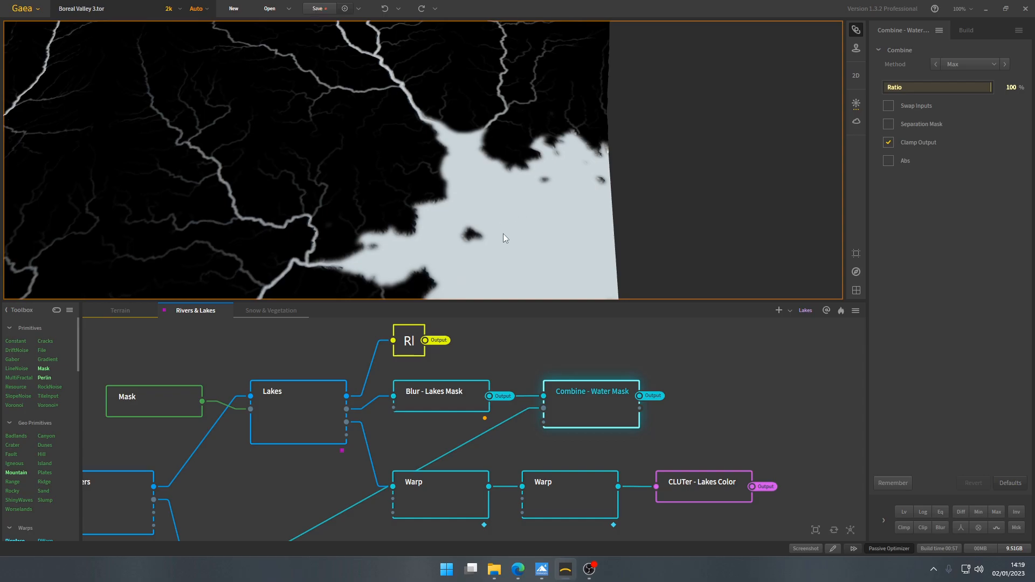
{"action": "mouse_move", "coordinate": [521, 229]}
{"action": "left_mouse_down"}
{"action": "mouse_move", "coordinate": [507, 210]}
{"action": "mouse_move", "coordinate": [520, 232]}
{"action": "left_mouse_up"}
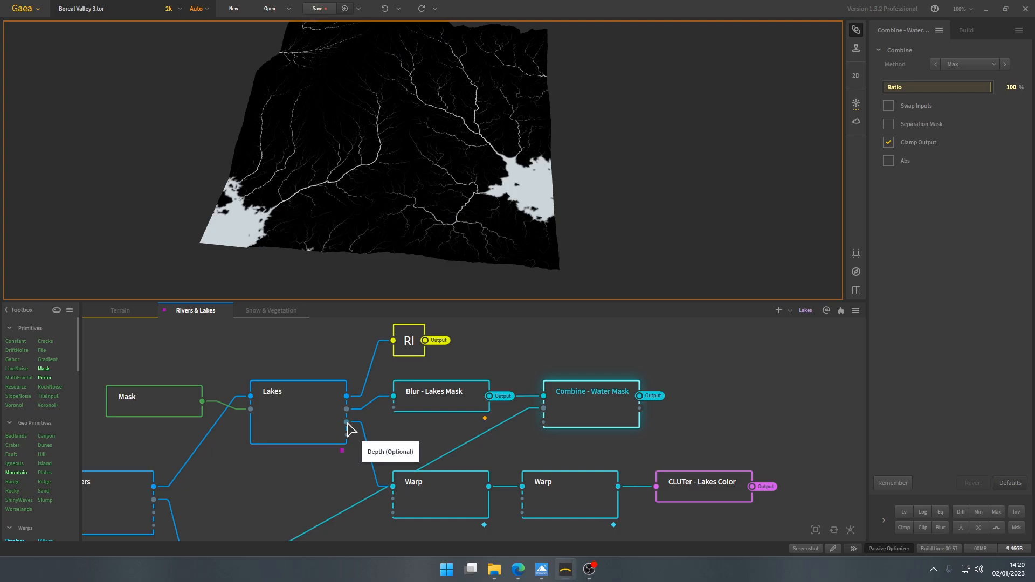
- Preview the first Warp node fed by the Lakes node's Depth output and examine its noise and iteration settings
{"action": "left_click", "coordinate": [421, 497]}
{"action": "middle_click_drag", "start_coordinate": [422, 498], "coordinate": [419, 430]}
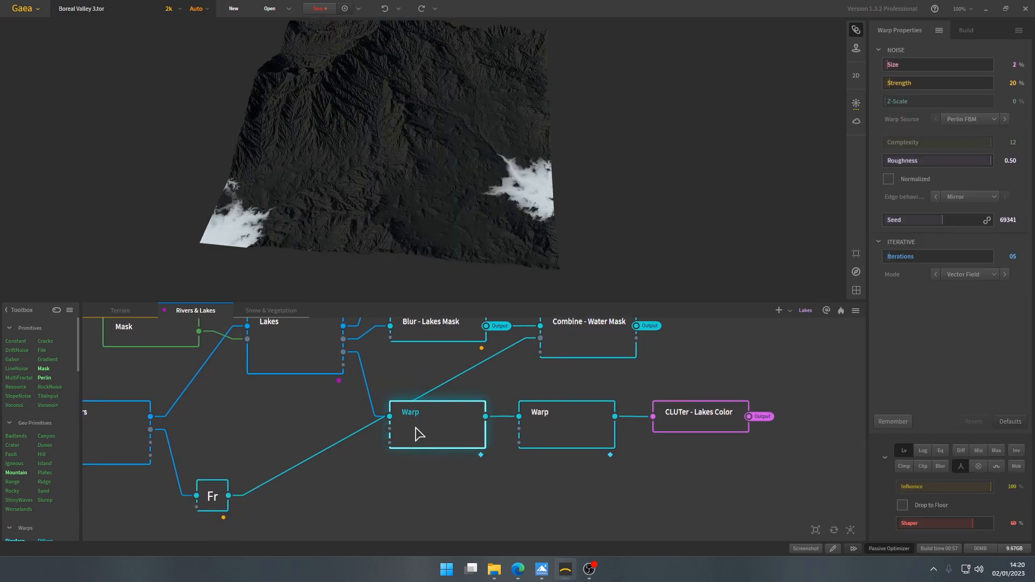
- Preview the Lakes node and check its pin and underlay options
{"action": "scroll", "coordinate": [406, 204], "scroll_direction": "up", "scroll_amount": 3}
{"action": "middle_click_drag", "start_coordinate": [328, 405], "coordinate": [361, 408]}
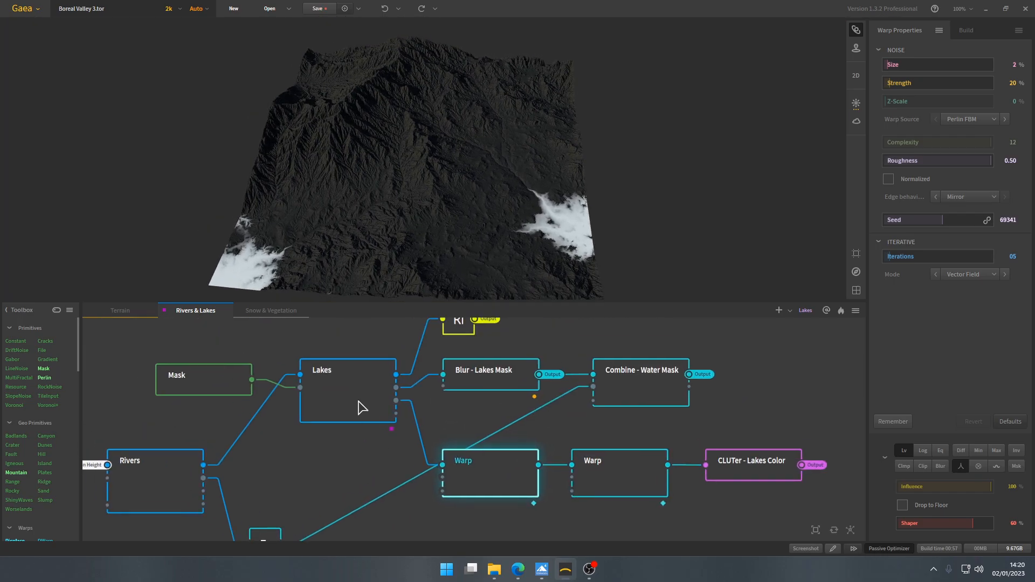
{"action": "left_click", "coordinate": [360, 393]}
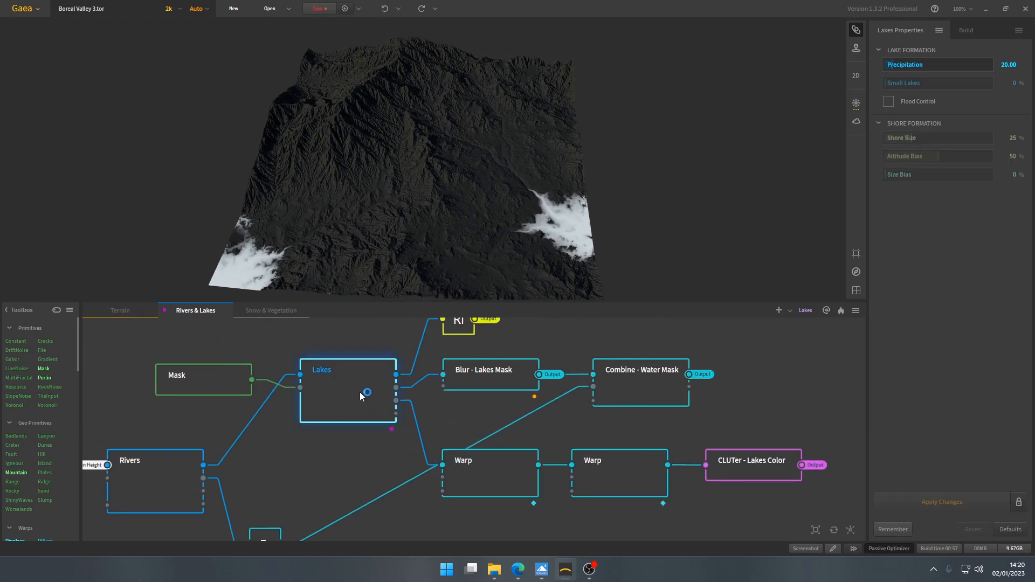
{"action": "right_click", "coordinate": [365, 390]}
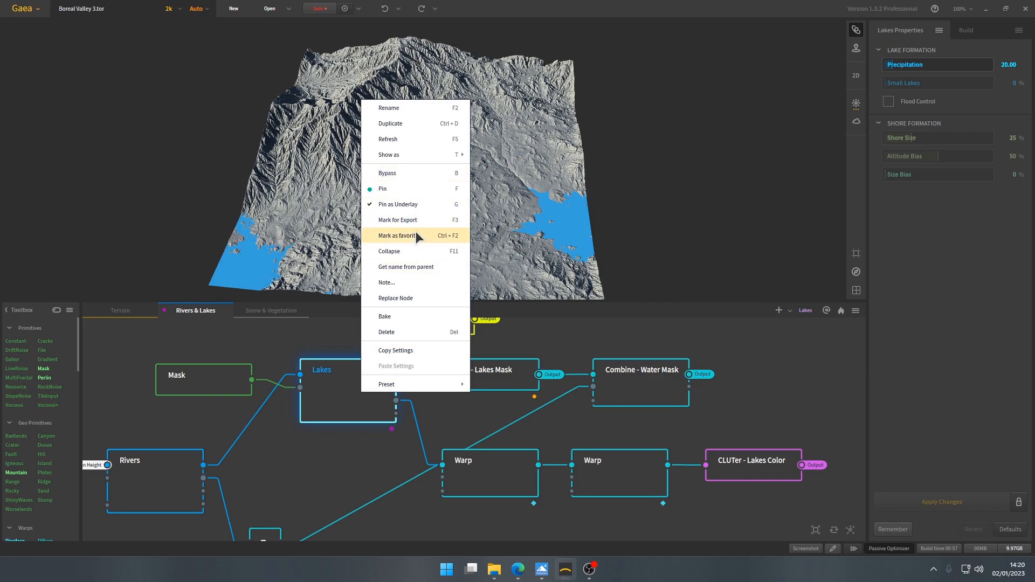
{"action": "left_click", "coordinate": [348, 408]}
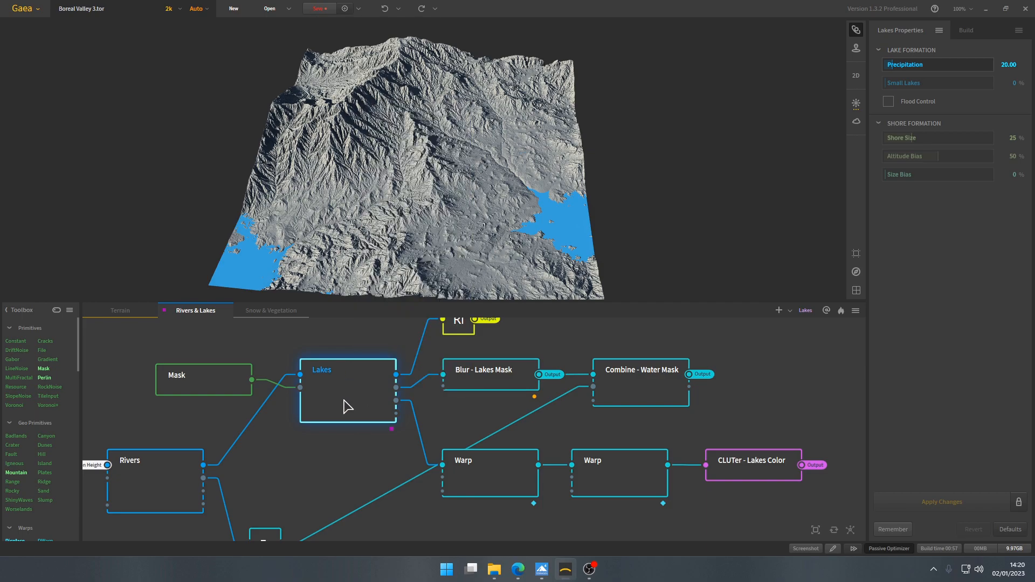
- Compare the first Warp node's result with the Combine - Water Mask output
{"action": "left_click", "coordinate": [496, 480]}
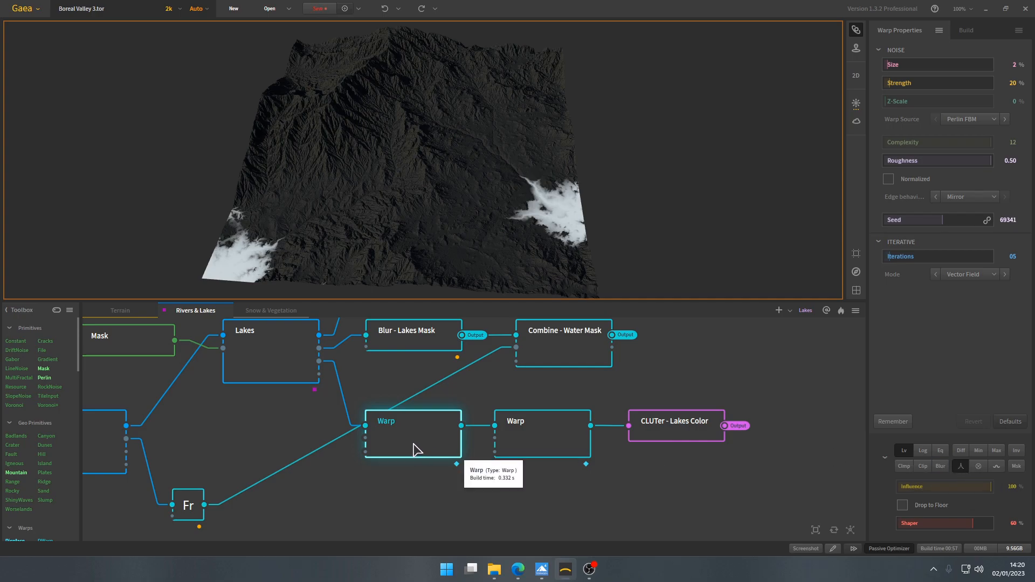
{"action": "left_click", "coordinate": [581, 361]}
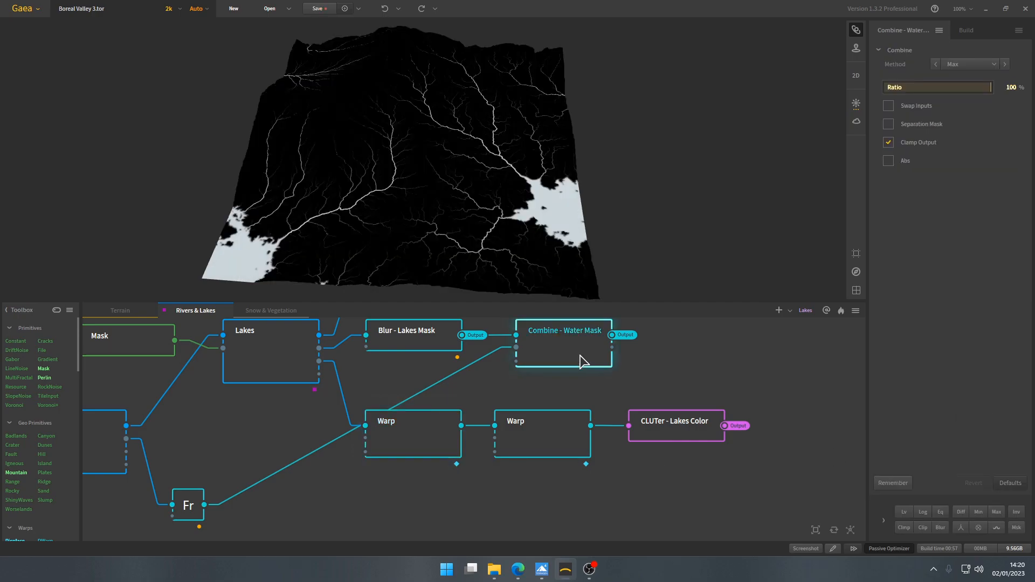
{"action": "left_click", "coordinate": [426, 438]}
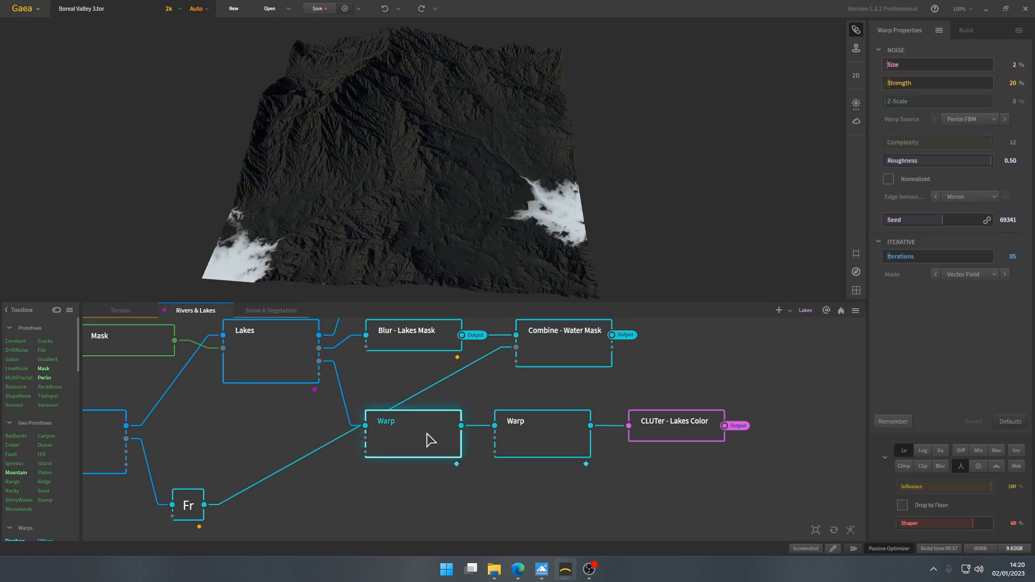
- Examine the first Warp node's post-process settings and its effect on the lake edges, then review its strength and iterations
{"action": "left_click", "coordinate": [962, 467]}
{"action": "middle_click_drag", "start_coordinate": [568, 204], "coordinate": [442, 221]}
{"action": "scroll", "coordinate": [439, 225], "scroll_direction": "up", "scroll_amount": 5}
{"action": "left_click_drag", "start_coordinate": [506, 223], "coordinate": [455, 206]}
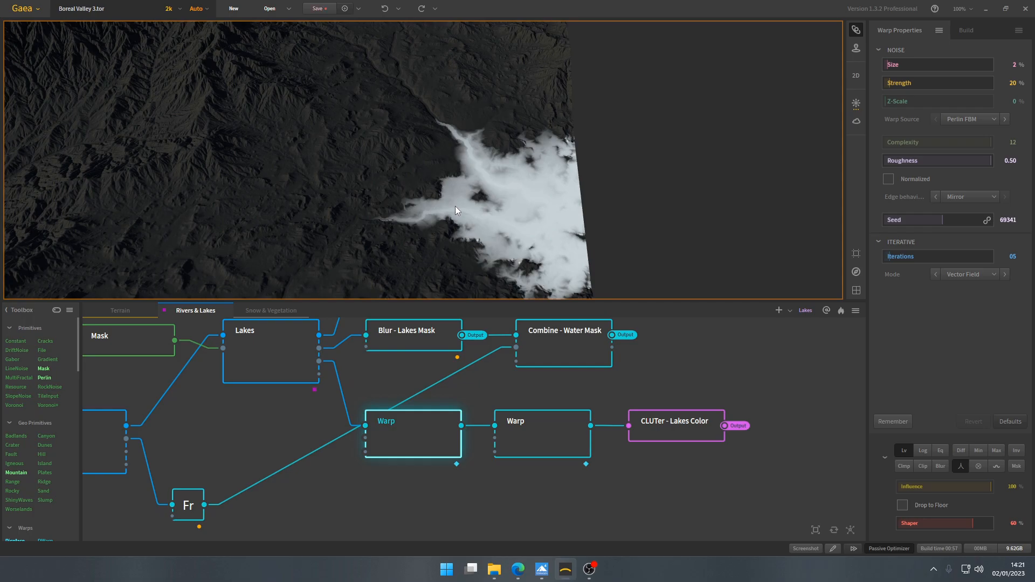
{"action": "scroll", "coordinate": [455, 206], "scroll_direction": "down", "scroll_amount": 5}
{"action": "middle_click_drag", "start_coordinate": [455, 206], "coordinate": [573, 254]}
{"action": "left_click_drag", "start_coordinate": [588, 230], "coordinate": [590, 199]}
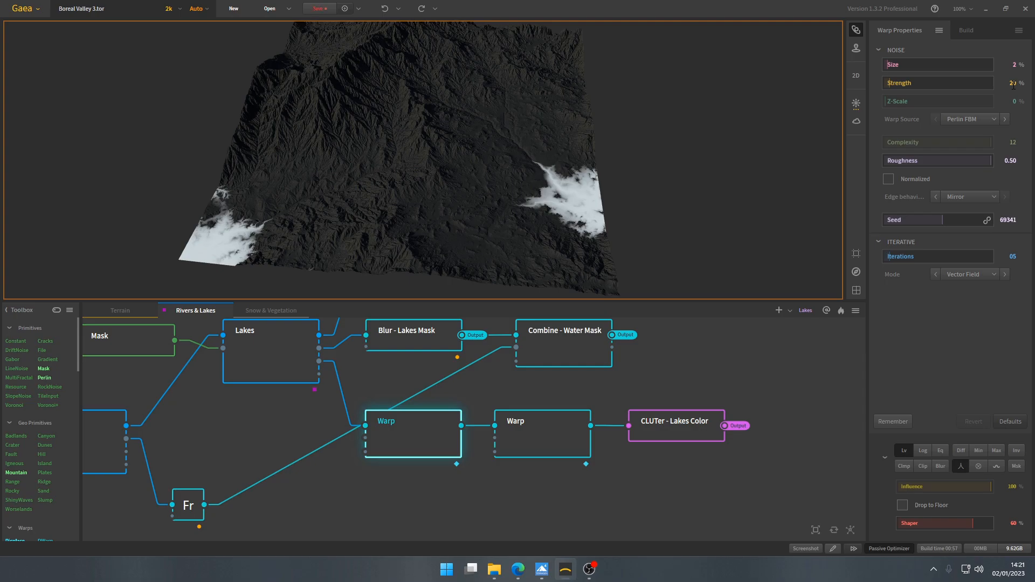
{"action": "middle_click_drag", "start_coordinate": [544, 210], "coordinate": [598, 238]}
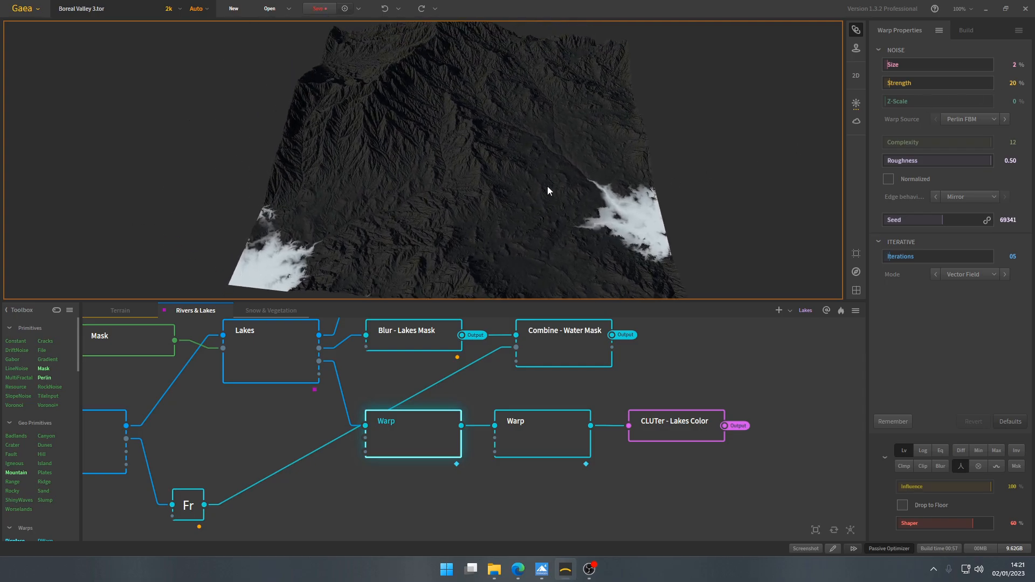
{"action": "middle_click_drag", "start_coordinate": [550, 186], "coordinate": [524, 194]}
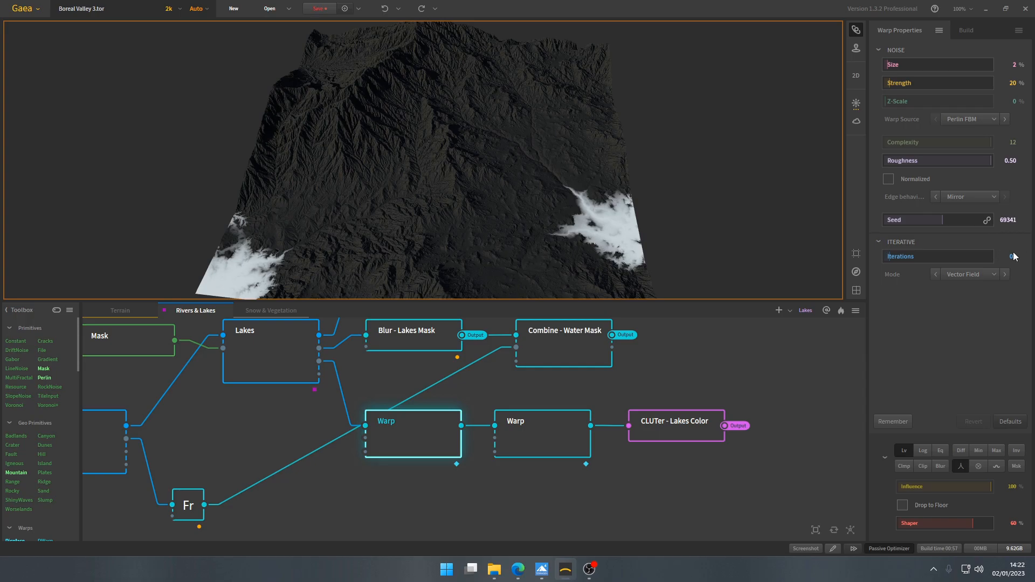
- Preview the second Warp node with its Min post-process and inspect the lake edges, then preview the CLUTer - Lakes Color node
{"action": "left_click", "coordinate": [551, 430]}
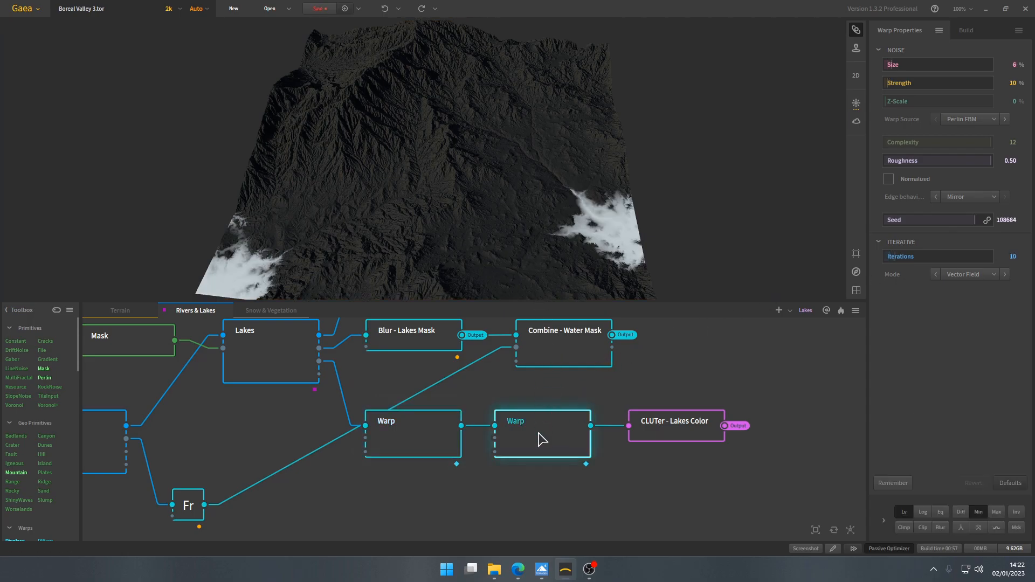
{"action": "left_click", "coordinate": [884, 520]}
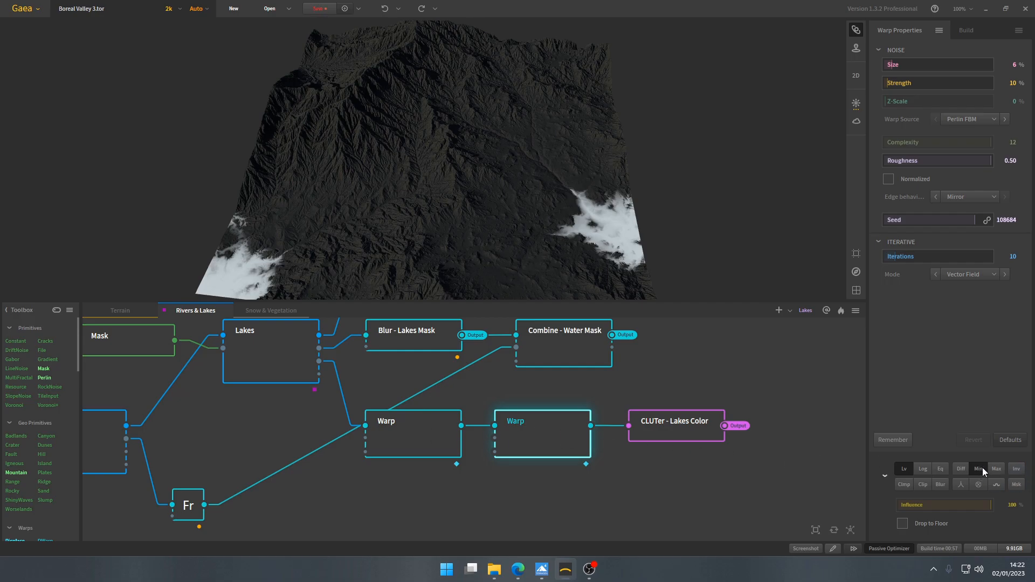
{"action": "scroll", "coordinate": [518, 213], "scroll_direction": "up", "scroll_amount": 5}
{"action": "left_click_drag", "start_coordinate": [498, 210], "coordinate": [415, 215]}
{"action": "left_click_drag", "start_coordinate": [481, 218], "coordinate": [534, 189]}
{"action": "scroll", "coordinate": [536, 190], "scroll_direction": "down", "scroll_amount": 5}
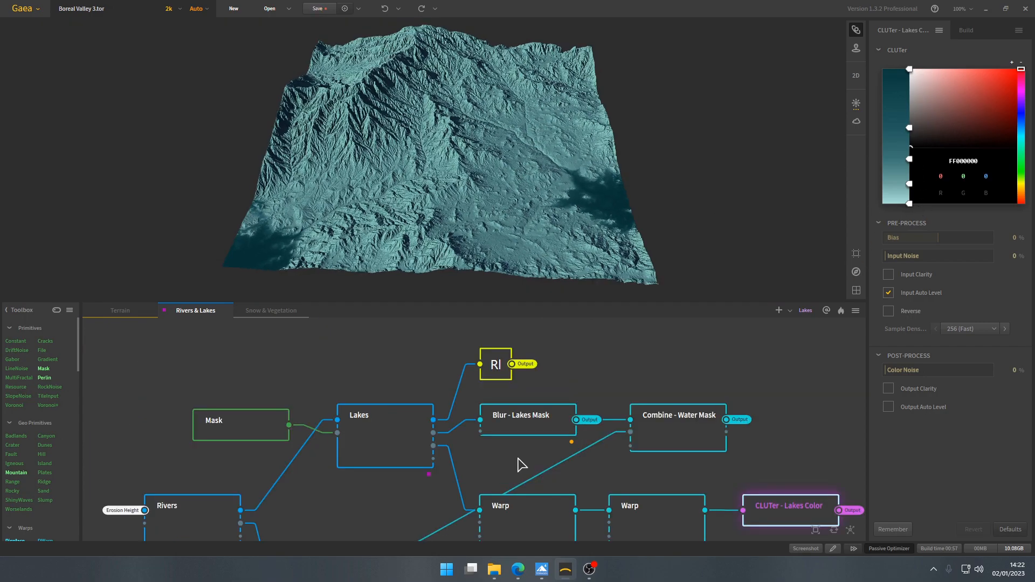
- Preview the Rivers+Lakes Height chokepoint, then open the Terrain graph and examine the Combine node it feeds
{"action": "scroll", "coordinate": [522, 465], "scroll_direction": "down", "scroll_amount": 3}
{"action": "left_click", "coordinate": [480, 347]}
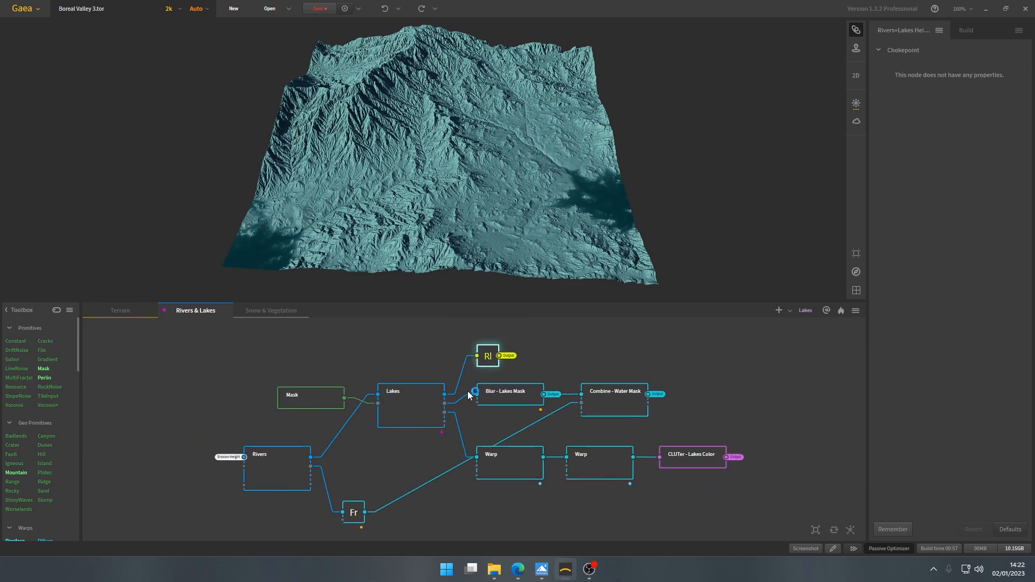
{"action": "left_click", "coordinate": [128, 312]}
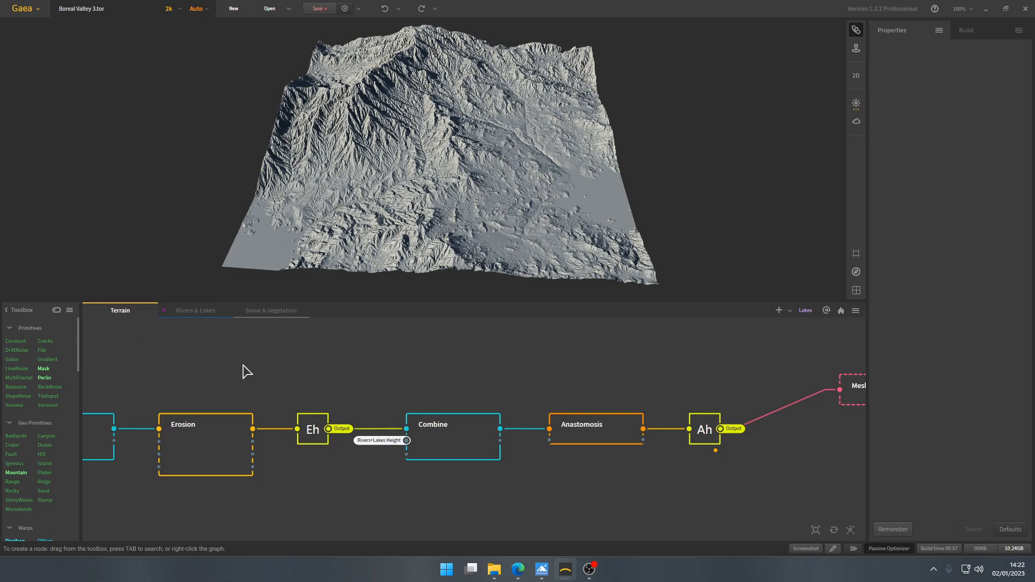
{"action": "scroll", "coordinate": [376, 436], "scroll_direction": "down", "scroll_amount": 5}
{"action": "scroll", "coordinate": [376, 436], "scroll_direction": "up", "scroll_amount": 6}
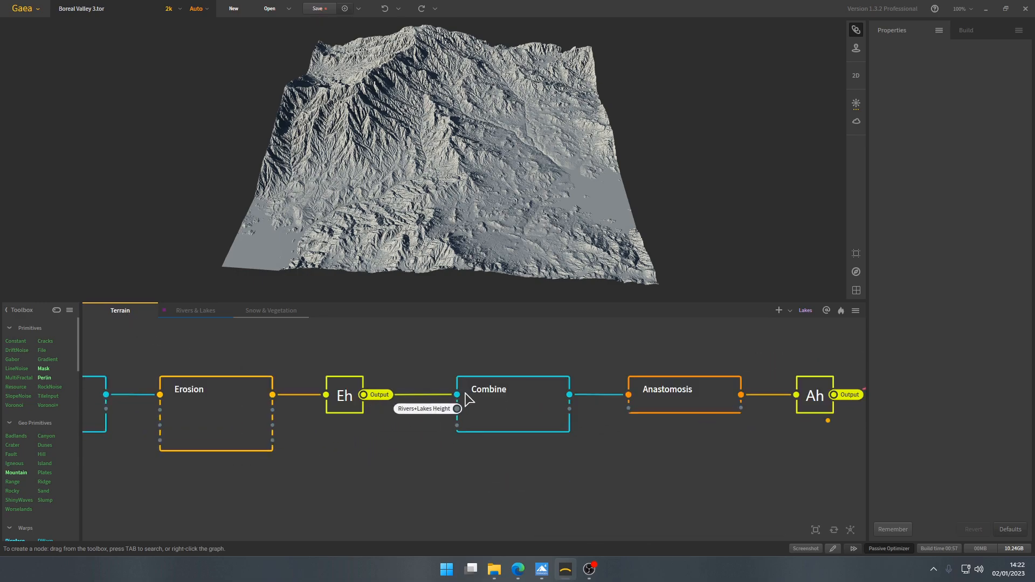
{"action": "left_click", "coordinate": [500, 399]}
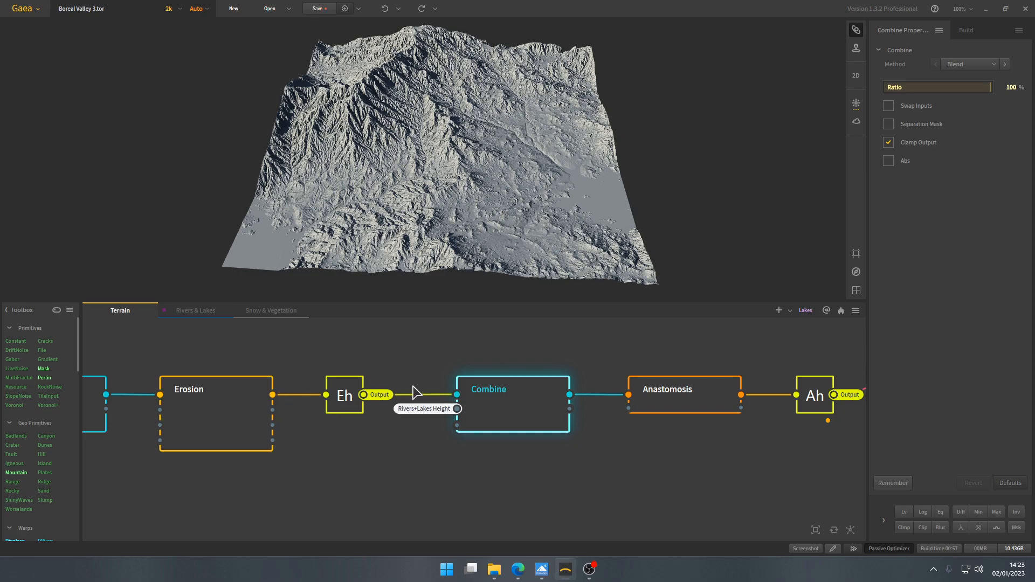
- Follow the Combine node's Rivers+Lakes Height portal back to its source and select that chokepoint in the Rivers & Lakes graph
{"action": "left_click", "coordinate": [457, 412]}
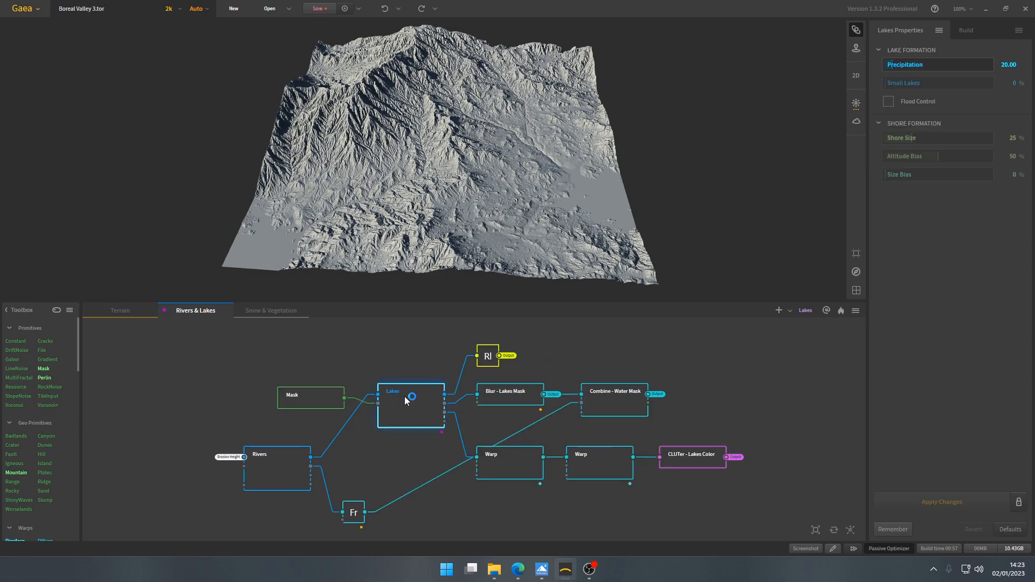
{"action": "left_click", "coordinate": [488, 357]}
{"action": "scroll", "coordinate": [497, 358], "scroll_direction": "up", "scroll_amount": 2}
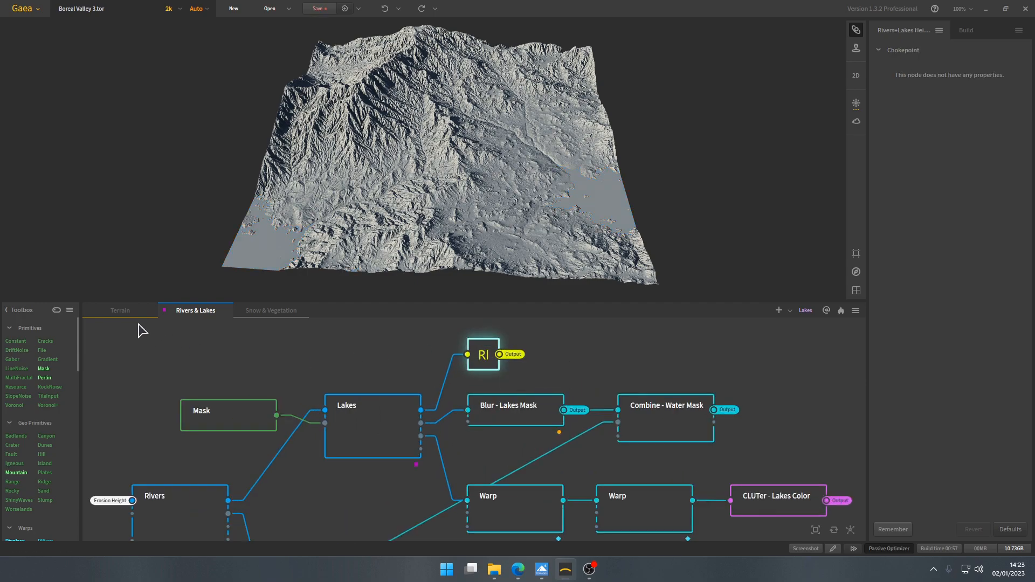
- Return to the Terrain graph and check where portals are offered for a Combine node input, without adding one
{"action": "left_click", "coordinate": [124, 316]}
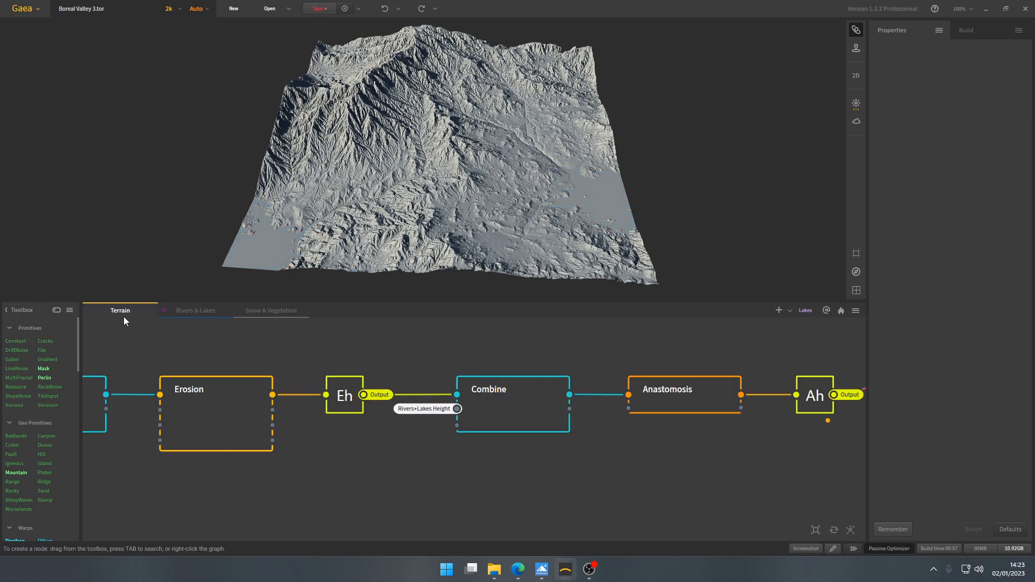
{"action": "right_click", "coordinate": [401, 438]}
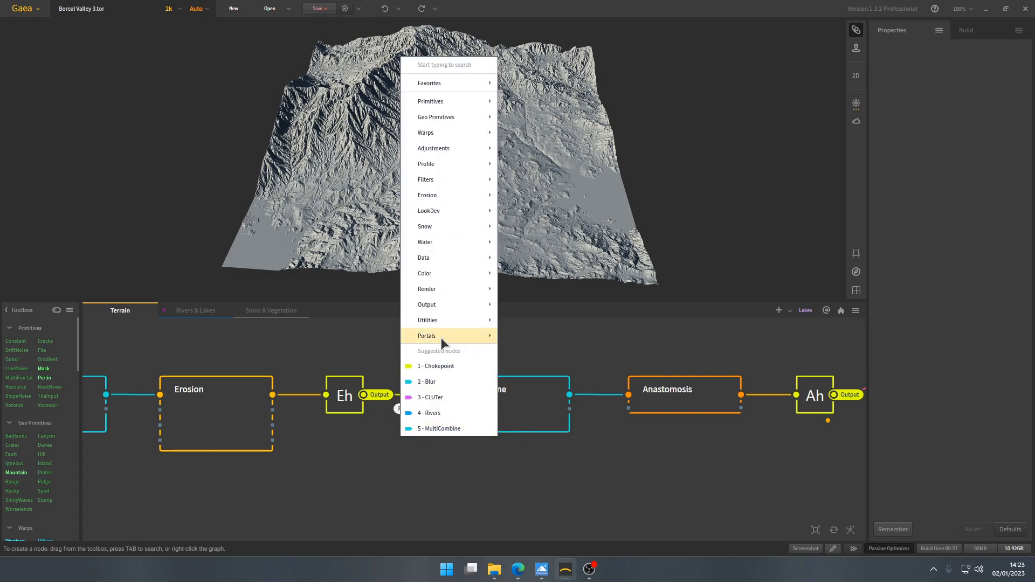
{"action": "mouse_move", "coordinate": [441, 338]}
{"action": "left_click", "coordinate": [384, 515]}
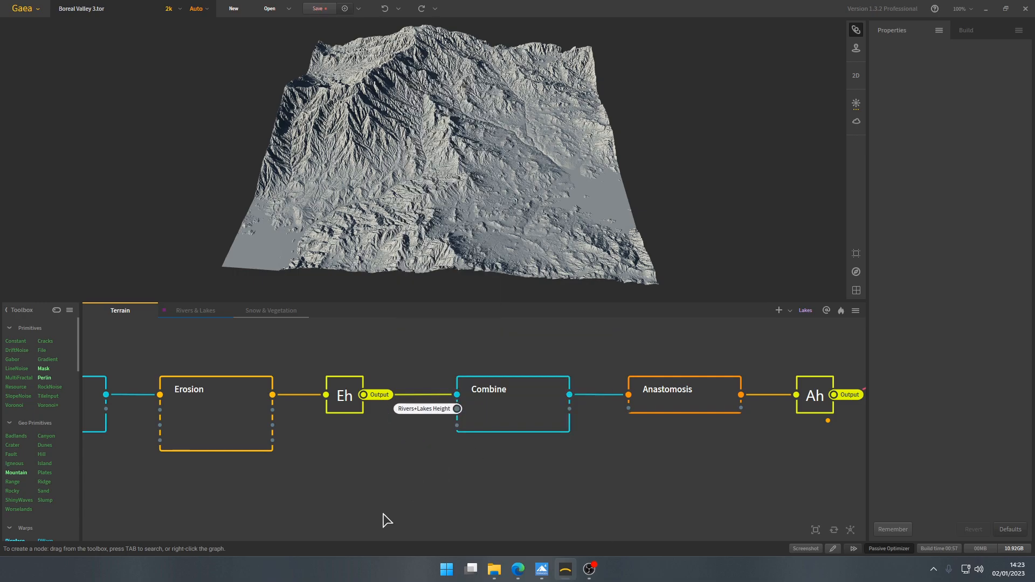
- Review the Combine node's Blend method and ratio, then preview the Anastomosis node and its flow settings
{"action": "left_click", "coordinate": [508, 404]}
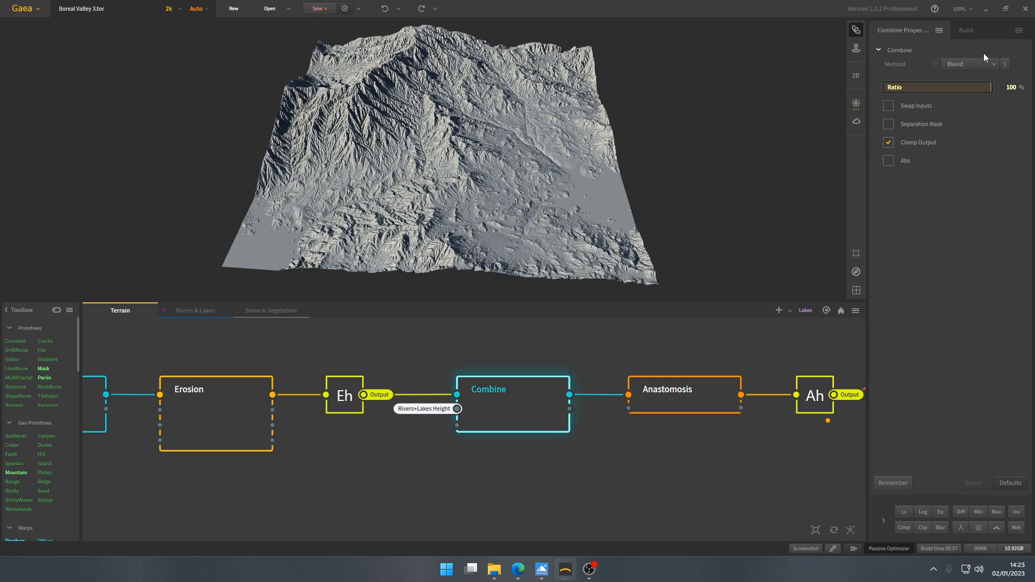
{"action": "left_click_drag", "start_coordinate": [493, 164], "coordinate": [559, 237]}
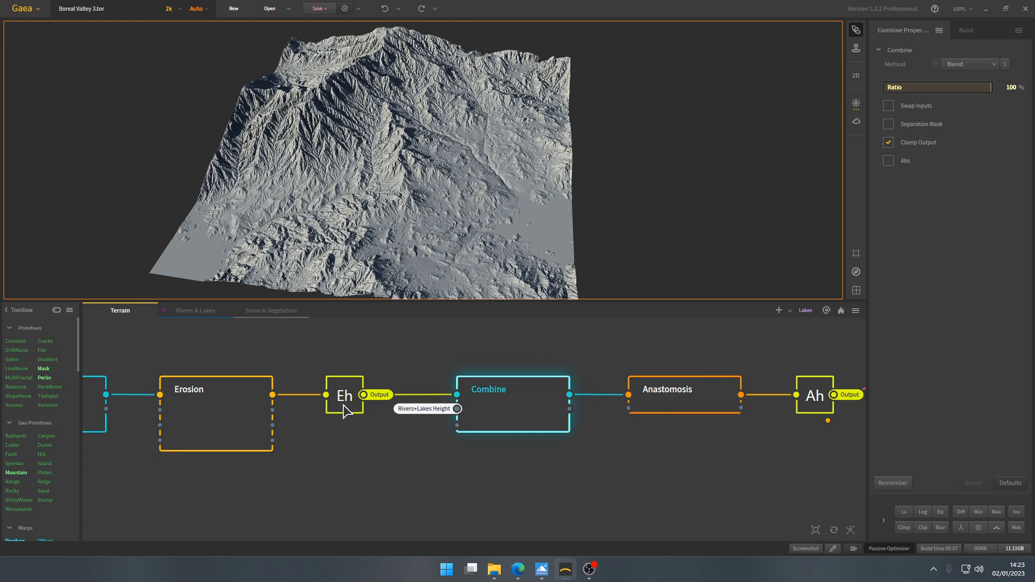
{"action": "left_click_drag", "start_coordinate": [512, 198], "coordinate": [474, 213]}
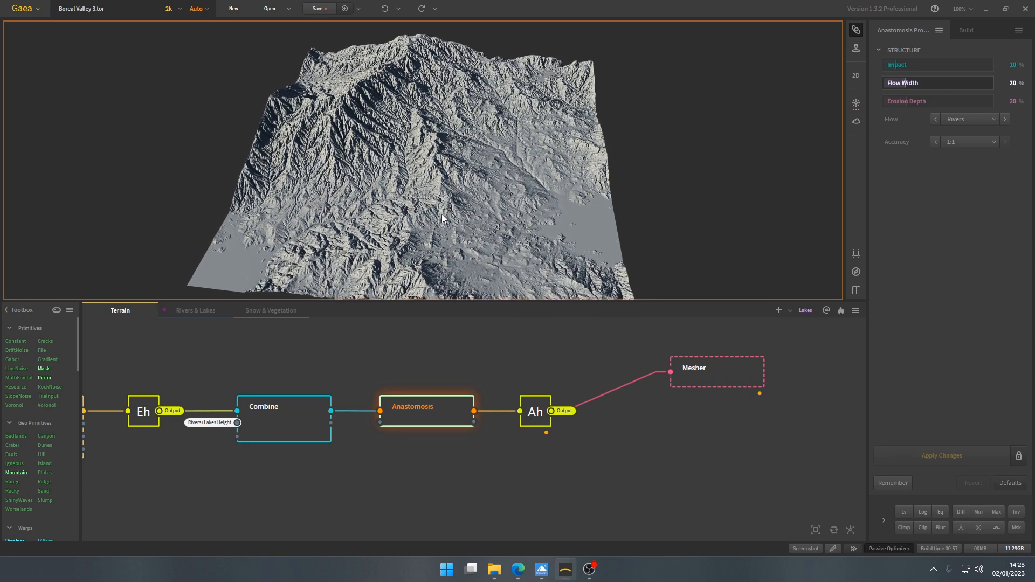
- Preview the Anastomosis Height chokepoint and inspect the resulting terrain
{"action": "left_click", "coordinate": [536, 413]}
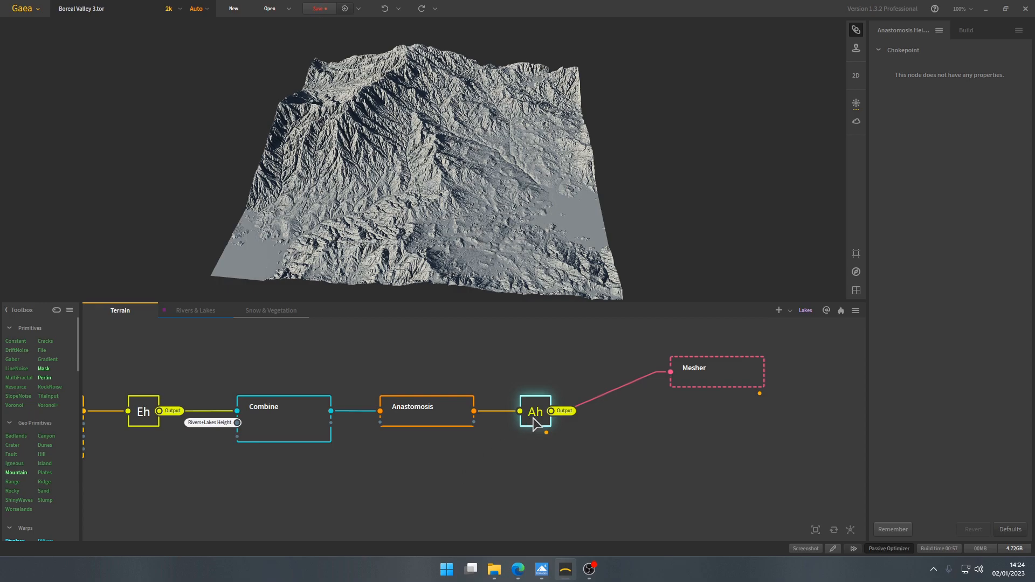
{"action": "scroll", "coordinate": [527, 417], "scroll_direction": "down", "scroll_amount": 3}
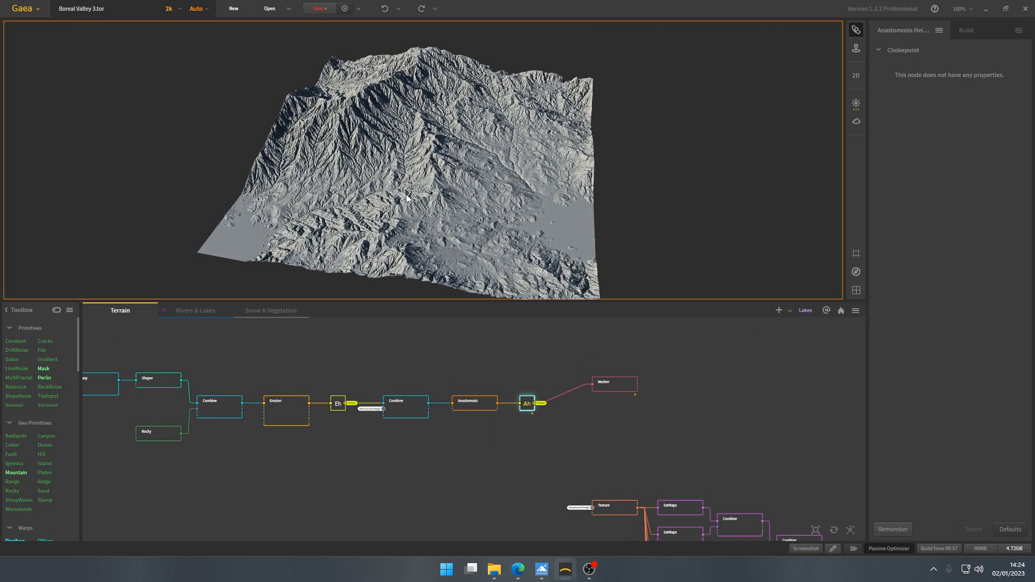
{"action": "left_click_drag", "start_coordinate": [406, 195], "coordinate": [417, 197]}
{"action": "scroll", "coordinate": [529, 407], "scroll_direction": "up", "scroll_amount": 2}
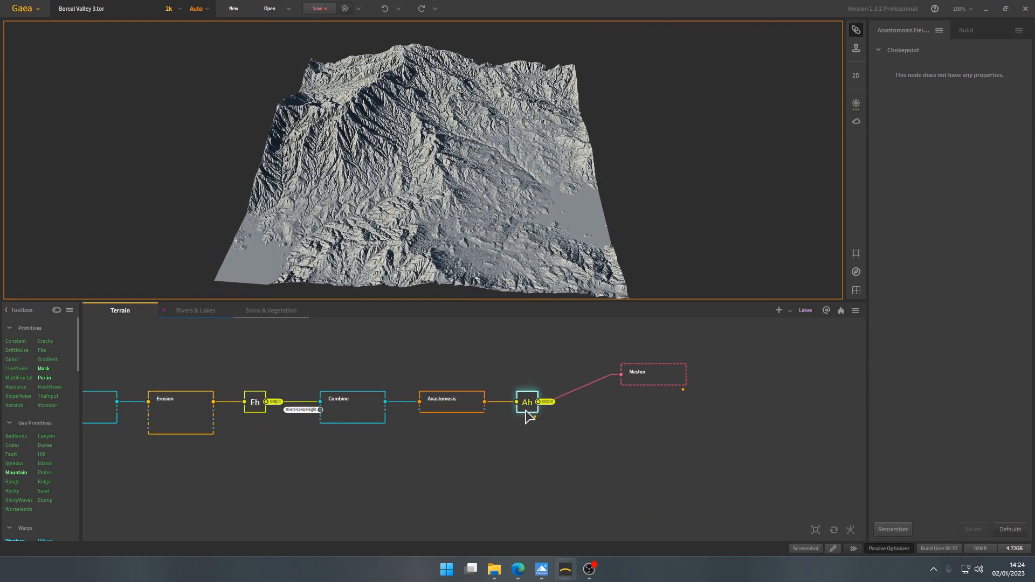
- Compare the Anastomosis Height chokepoint's output in the Terrain graph with the portals it feeds in the Snow & Vegetation graph
{"action": "left_click", "coordinate": [277, 310]}
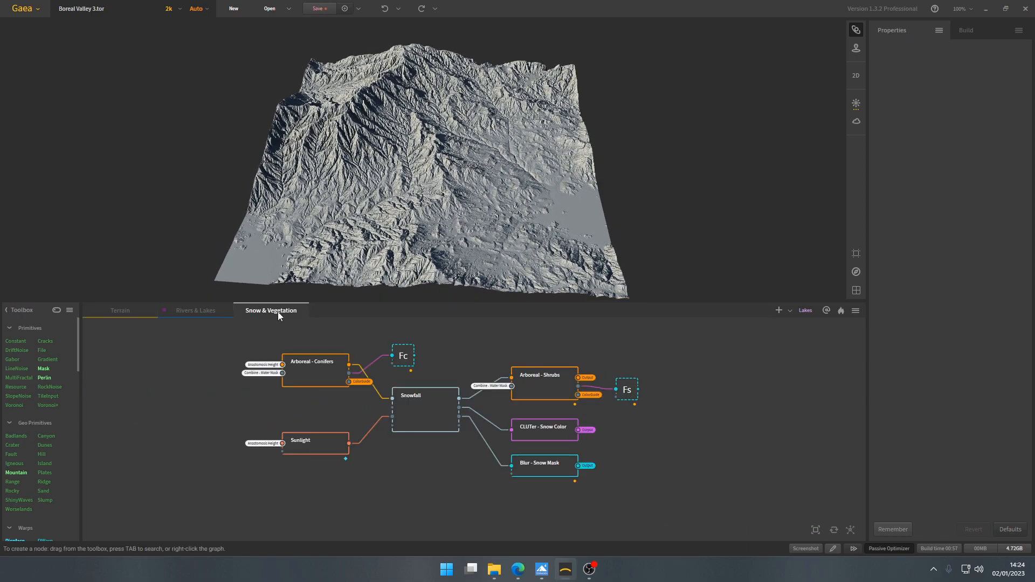
{"action": "left_click", "coordinate": [121, 311]}
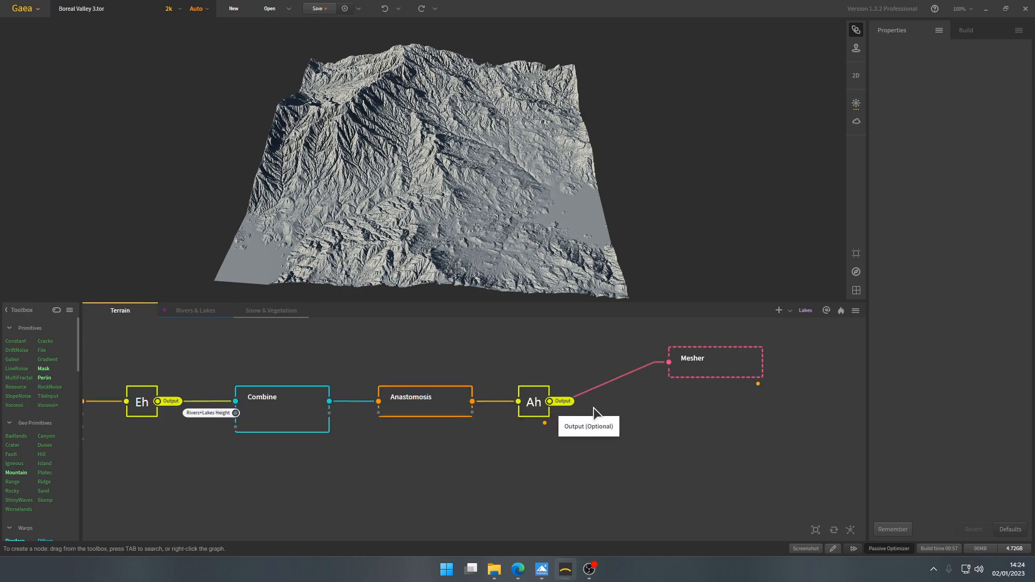
{"action": "left_click", "coordinate": [273, 311]}
{"action": "scroll", "coordinate": [347, 386], "scroll_direction": "up", "scroll_amount": 2}
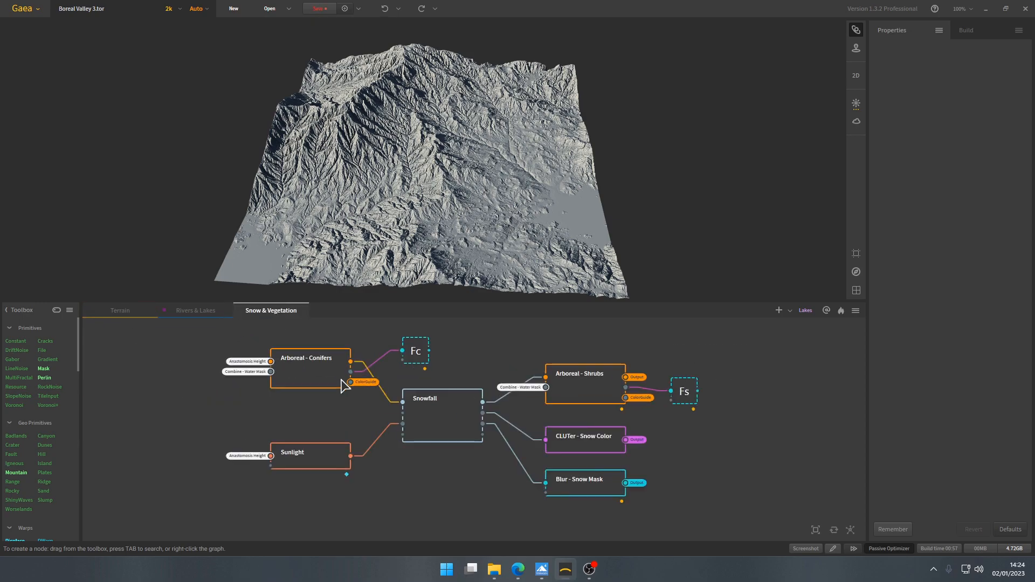
{"action": "middle_click_drag", "start_coordinate": [383, 424], "coordinate": [397, 439]}
- Pin the Terrain graph's Anastomosis Height chokepoint as the underlay, then reopen the Snow & Vegetation graph
{"action": "left_click", "coordinate": [141, 312]}
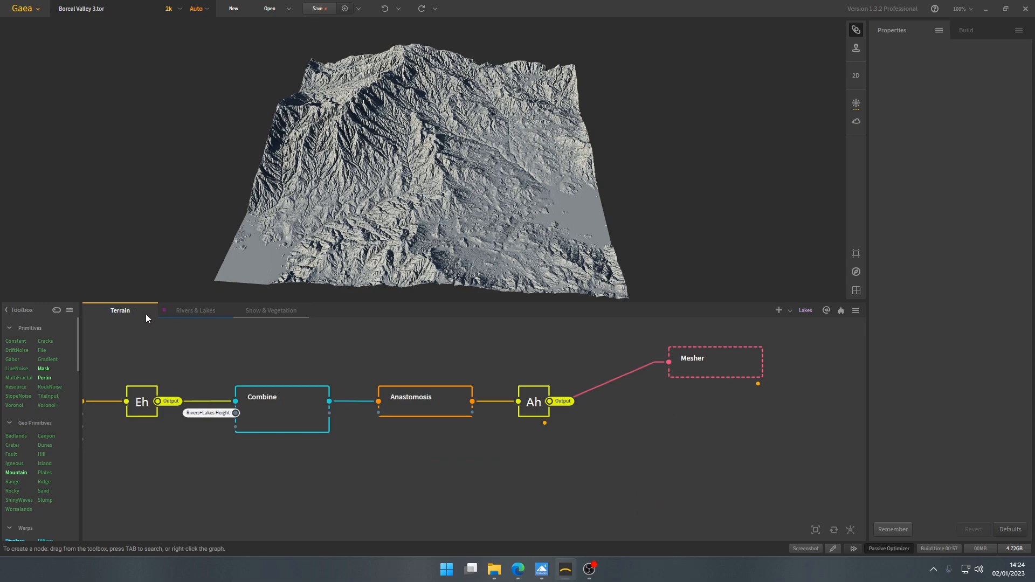
{"action": "left_click", "coordinate": [538, 399]}
{"action": "right_click", "coordinate": [538, 400]}
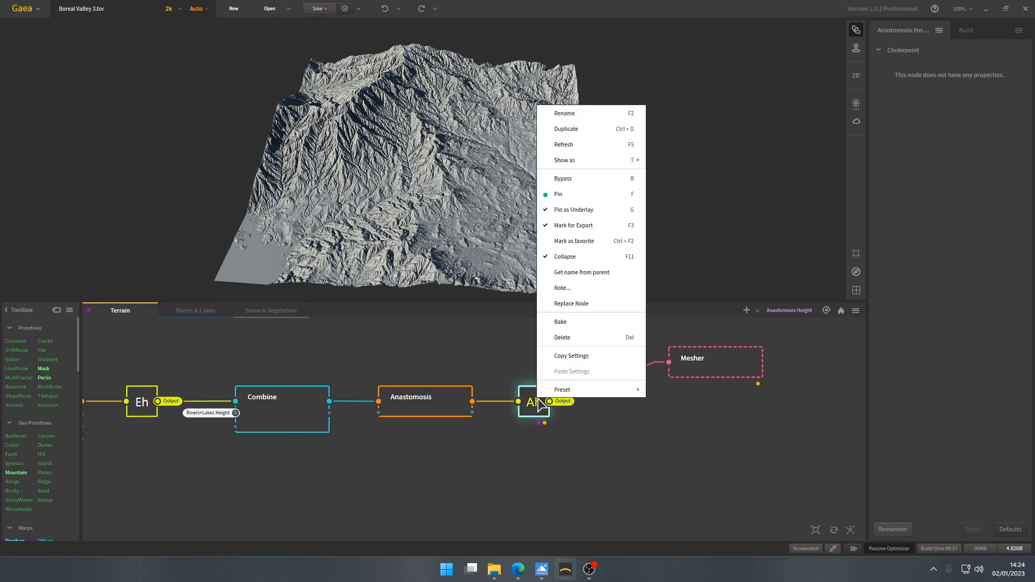
{"action": "left_click", "coordinate": [346, 471]}
{"action": "left_click", "coordinate": [273, 312]}
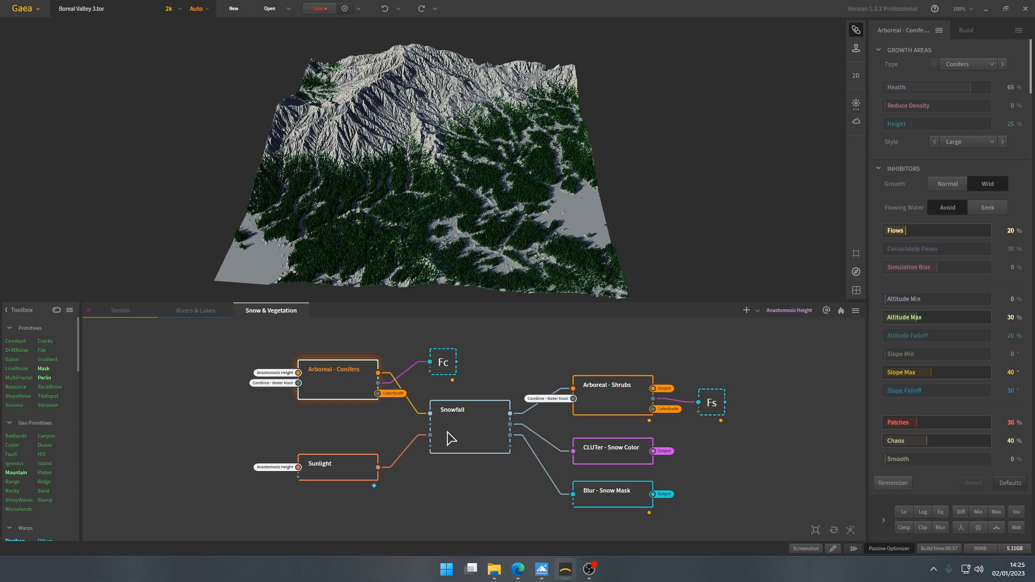
- Preview the Snowfall node and inspect the snow cover across the forested terrain
{"action": "left_click", "coordinate": [451, 438]}
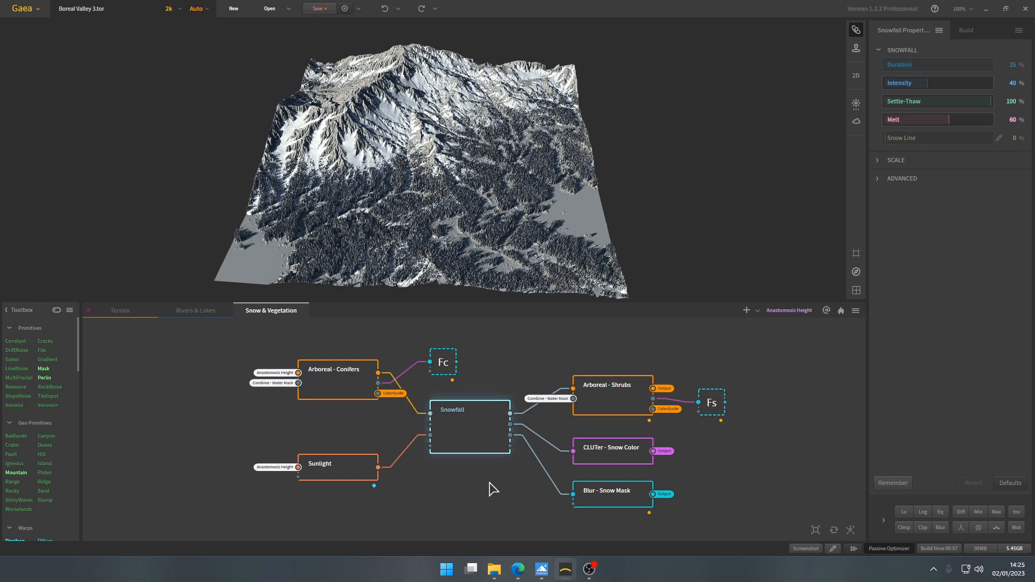
{"action": "scroll", "coordinate": [426, 196], "scroll_direction": "up", "scroll_amount": 10}
{"action": "scroll", "coordinate": [435, 198], "scroll_direction": "down", "scroll_amount": 10}
{"action": "scroll", "coordinate": [435, 200], "scroll_direction": "up", "scroll_amount": 5}
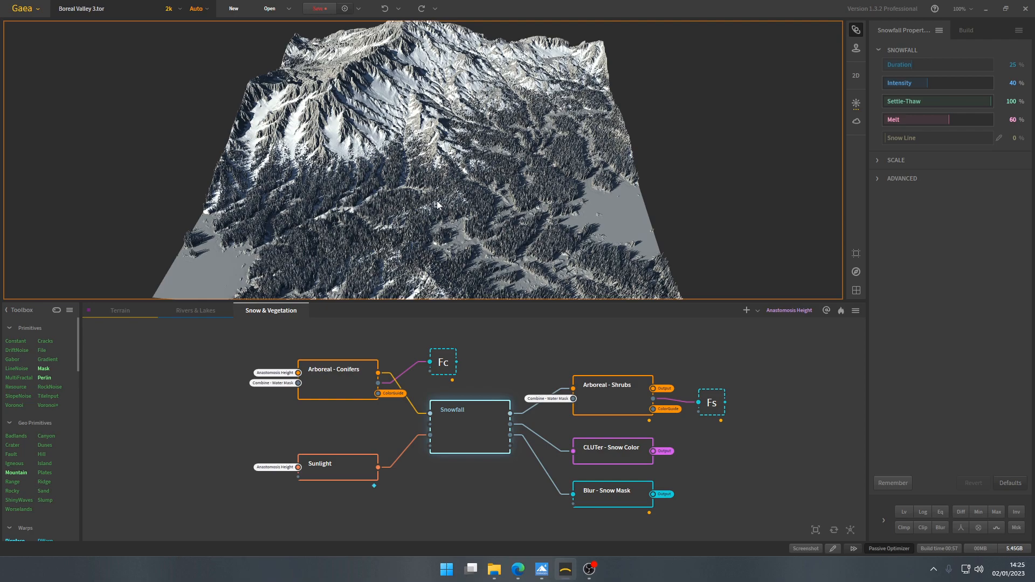
- Preview the Arboreal - Conifers node and inspect its tree cover and input portals up close
{"action": "left_click", "coordinate": [346, 389]}
{"action": "middle_click_drag", "start_coordinate": [329, 418], "coordinate": [376, 423]}
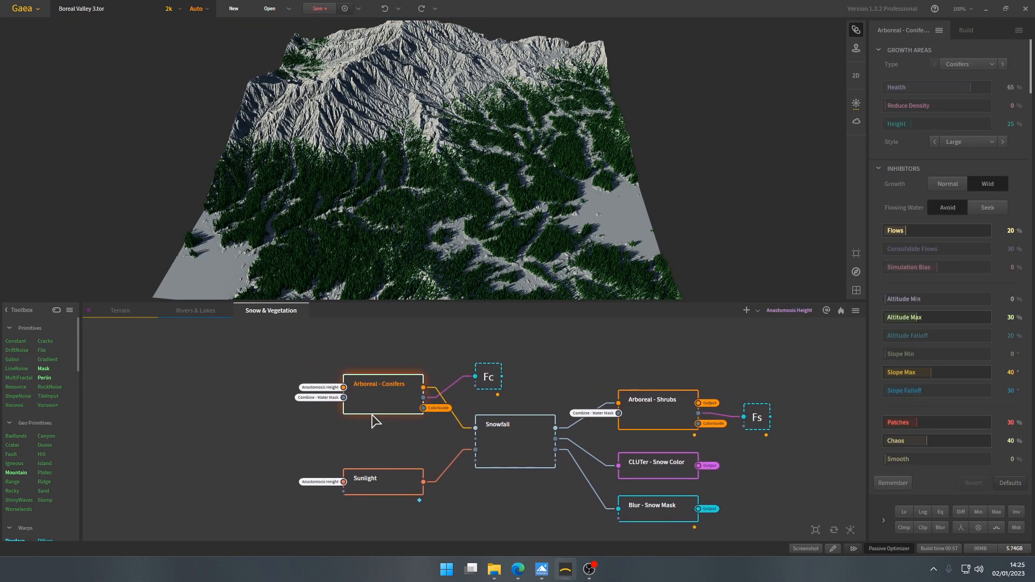
{"action": "scroll", "coordinate": [375, 423], "scroll_direction": "up", "scroll_amount": 2}
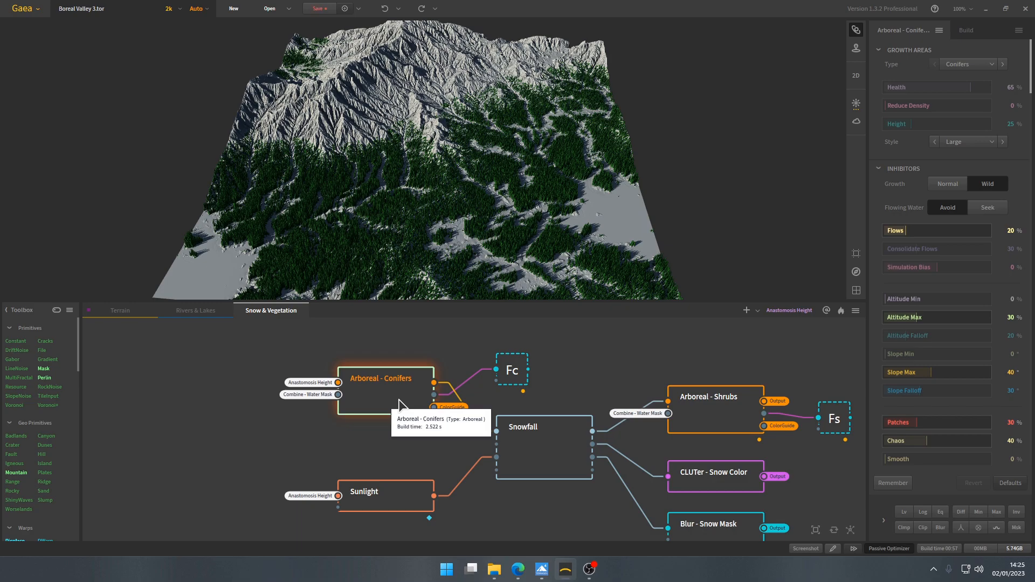
{"action": "scroll", "coordinate": [458, 216], "scroll_direction": "up", "scroll_amount": 6}
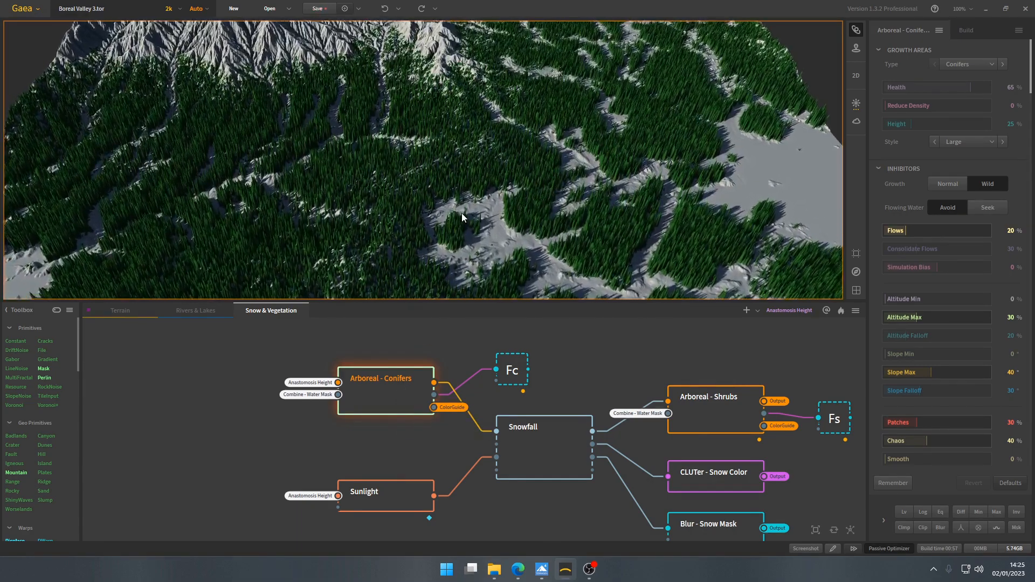
{"action": "scroll", "coordinate": [462, 213], "scroll_direction": "up", "scroll_amount": 4}
{"action": "scroll", "coordinate": [462, 209], "scroll_direction": "down", "scroll_amount": 8}
{"action": "scroll", "coordinate": [303, 402], "scroll_direction": "up", "scroll_amount": 2}
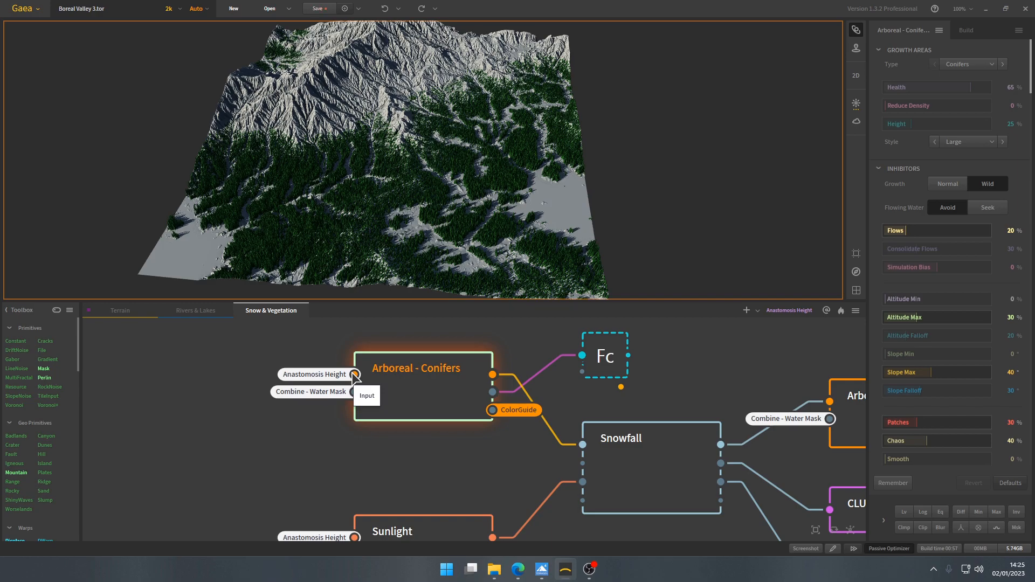
- Trace the conifers' input portals to the Terrain and Rivers & Lakes graphs, then preview the Combine - Water Mask node
{"action": "left_click", "coordinate": [128, 316]}
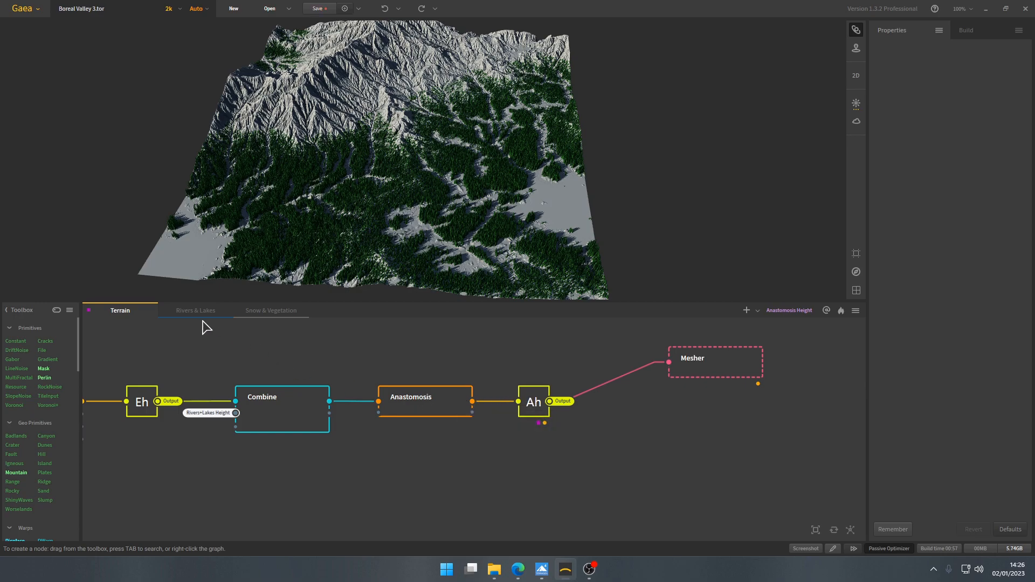
{"action": "left_click", "coordinate": [279, 312]}
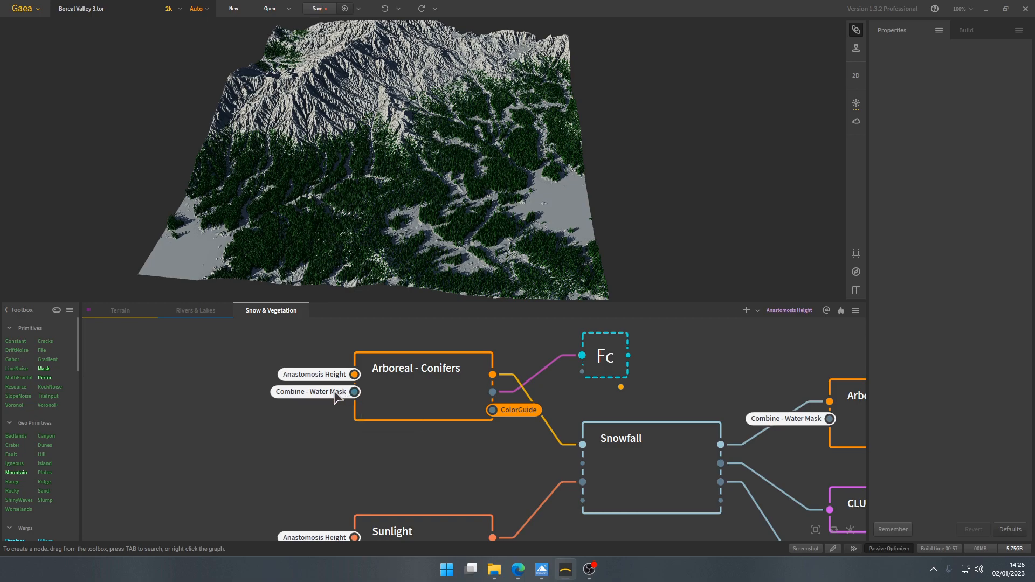
{"action": "left_click", "coordinate": [191, 314]}
{"action": "scroll", "coordinate": [362, 458], "scroll_direction": "down", "scroll_amount": 3}
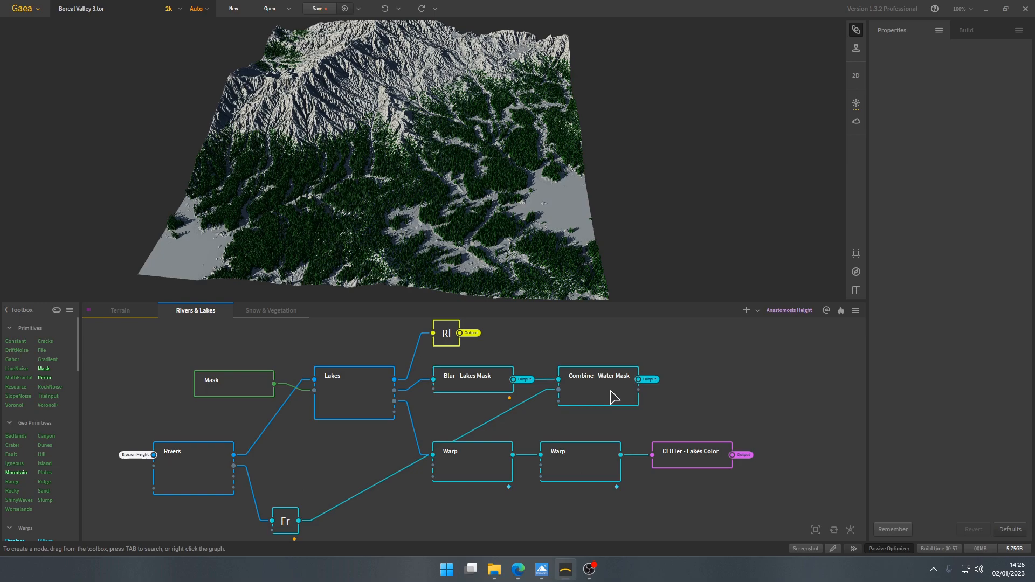
{"action": "left_click", "coordinate": [615, 398]}
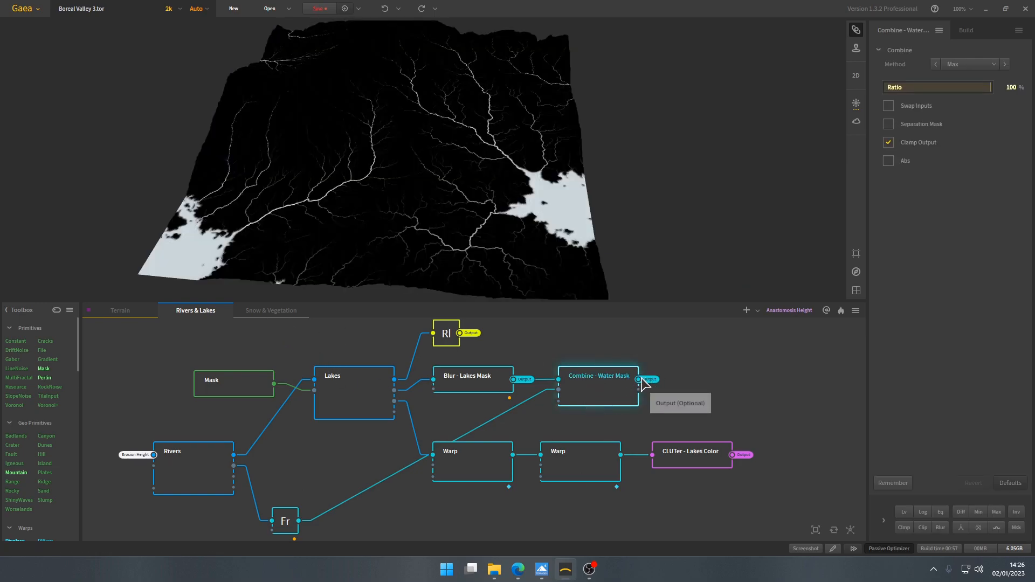
- Return to the Snow & Vegetation graph's Arboreal - Conifers node and inspect the trees around the masked rivers and lakes
{"action": "left_click", "coordinate": [276, 308]}
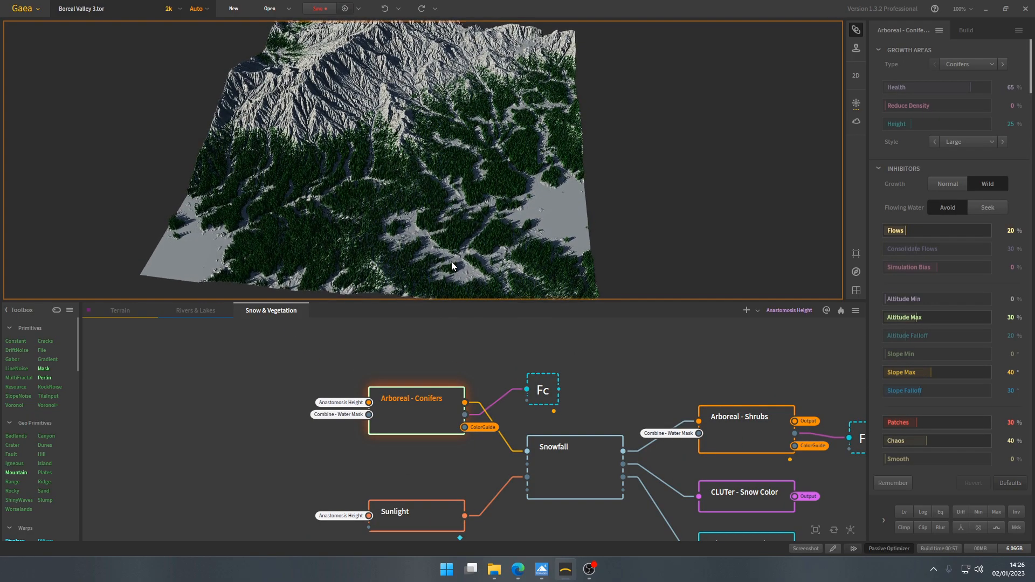
{"action": "scroll", "coordinate": [451, 260], "scroll_direction": "up", "scroll_amount": 5}
{"action": "left_click_drag", "start_coordinate": [459, 236], "coordinate": [426, 227]}
{"action": "scroll", "coordinate": [435, 225], "scroll_direction": "down", "scroll_amount": 8}
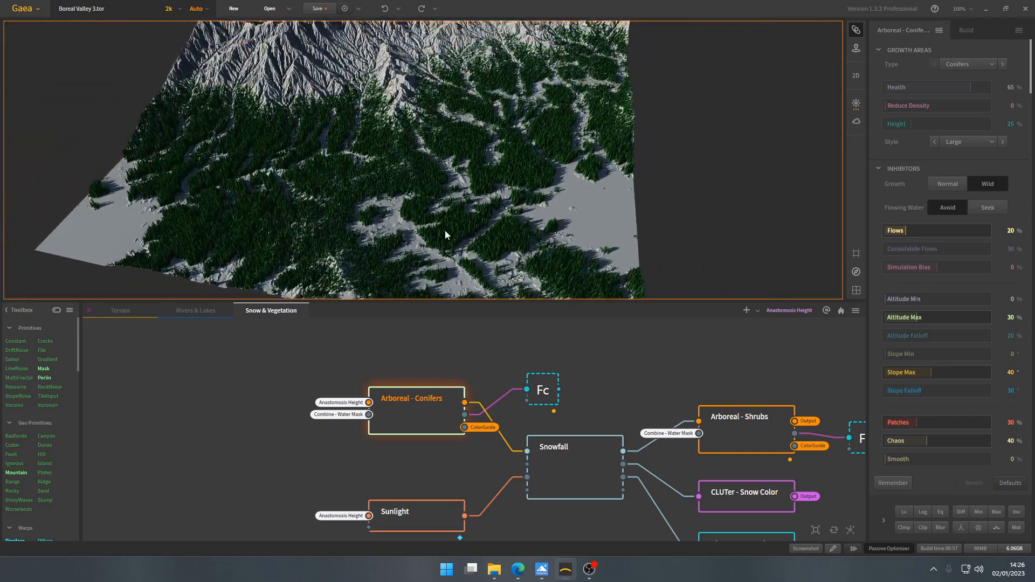
{"action": "scroll", "coordinate": [451, 221], "scroll_direction": "up", "scroll_amount": 8}
{"action": "scroll", "coordinate": [394, 237], "scroll_direction": "up", "scroll_amount": 6}
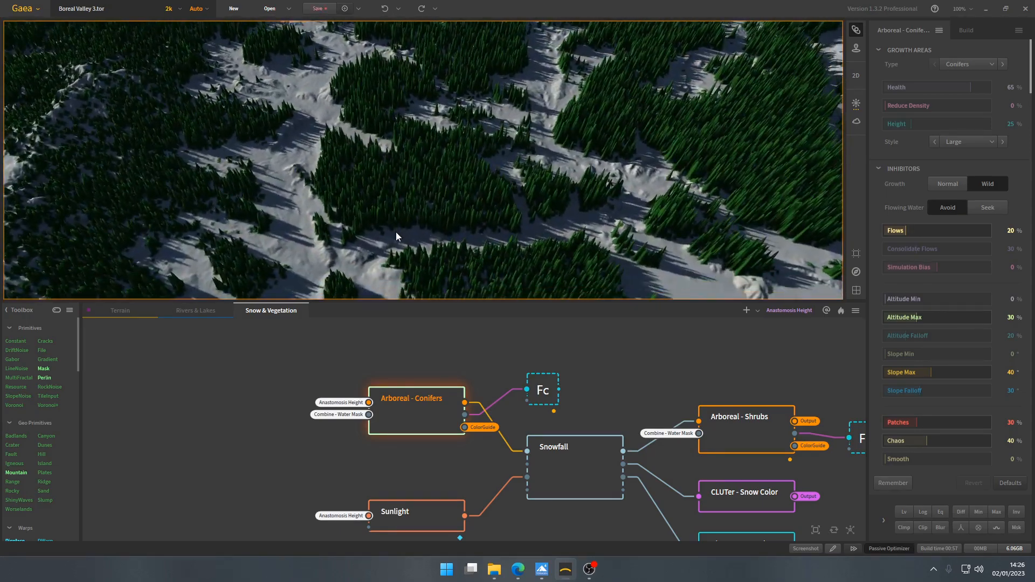
{"action": "scroll", "coordinate": [470, 215], "scroll_direction": "down", "scroll_amount": 5}
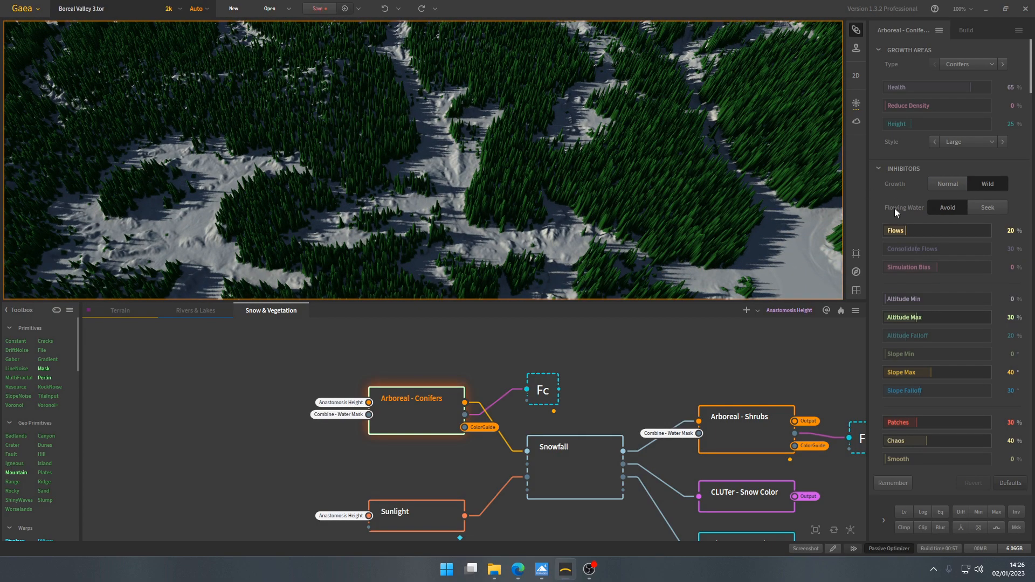
- Examine the conifer distribution across the valley against the Wild growth and Avoid flowing water settings
{"action": "scroll", "coordinate": [398, 172], "scroll_direction": "down", "scroll_amount": 6}
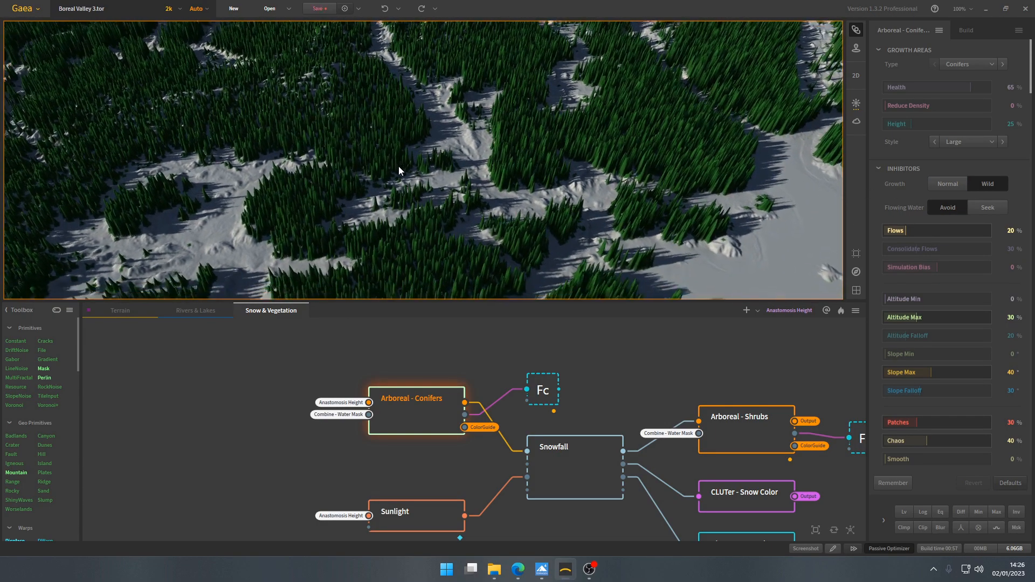
{"action": "scroll", "coordinate": [399, 167], "scroll_direction": "down", "scroll_amount": 2}
{"action": "left_click_drag", "start_coordinate": [434, 171], "coordinate": [550, 177]}
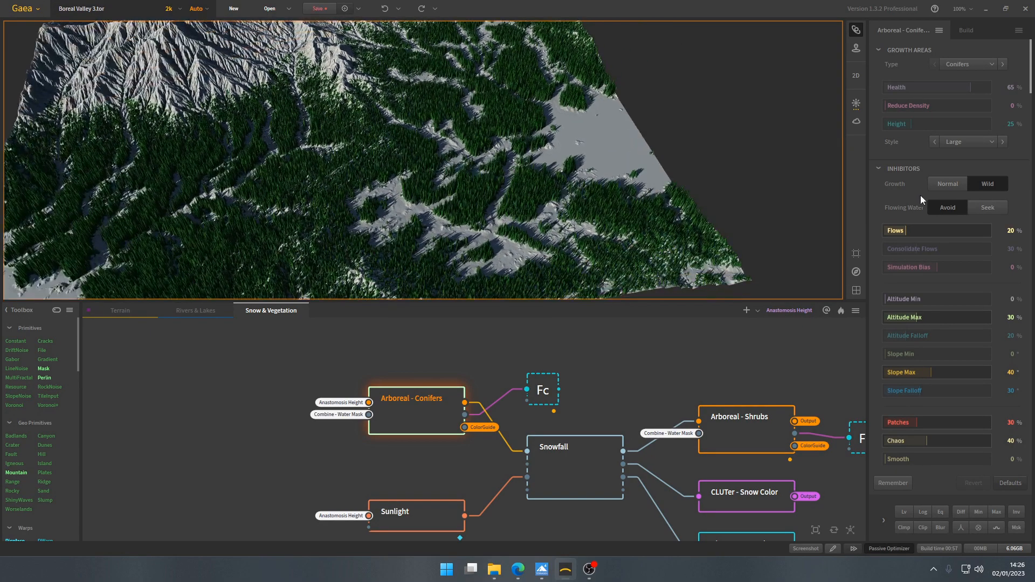
{"action": "left_click_drag", "start_coordinate": [372, 190], "coordinate": [452, 200]}
{"action": "scroll", "coordinate": [450, 202], "scroll_direction": "down", "scroll_amount": 4}
{"action": "scroll", "coordinate": [451, 205], "scroll_direction": "up", "scroll_amount": 1}
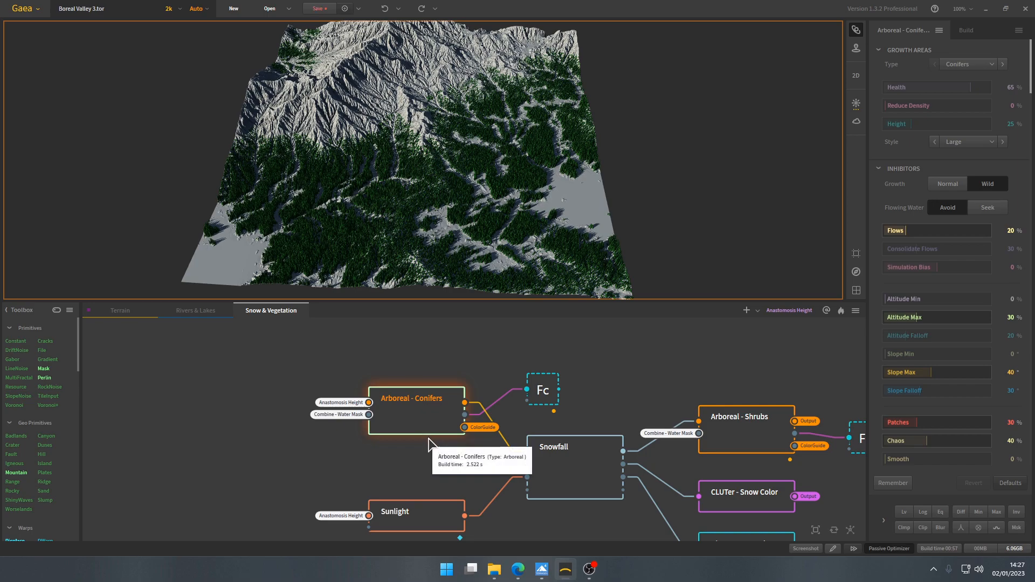
- Review the Type and Style options of the Arboreal - Conifers node, keeping Conifers and Large
{"action": "middle_click_drag", "start_coordinate": [437, 464], "coordinate": [382, 461]}
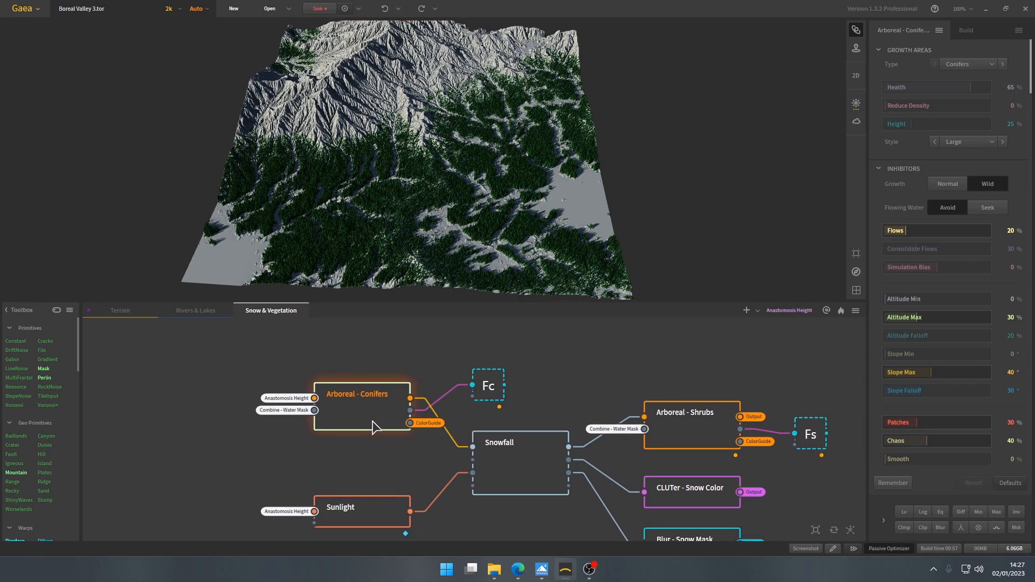
{"action": "left_click", "coordinate": [961, 64]}
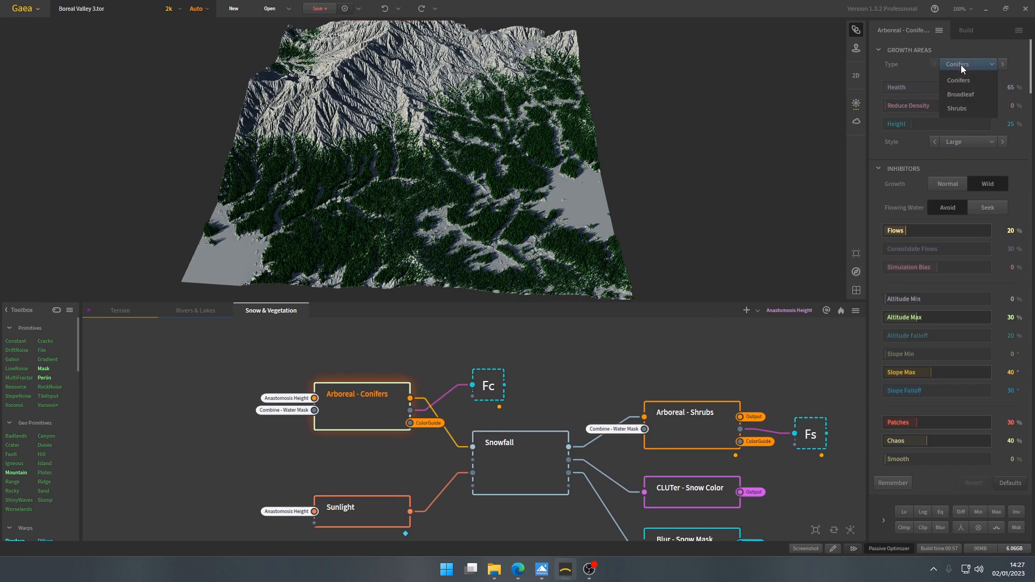
{"action": "left_click", "coordinate": [976, 66]}
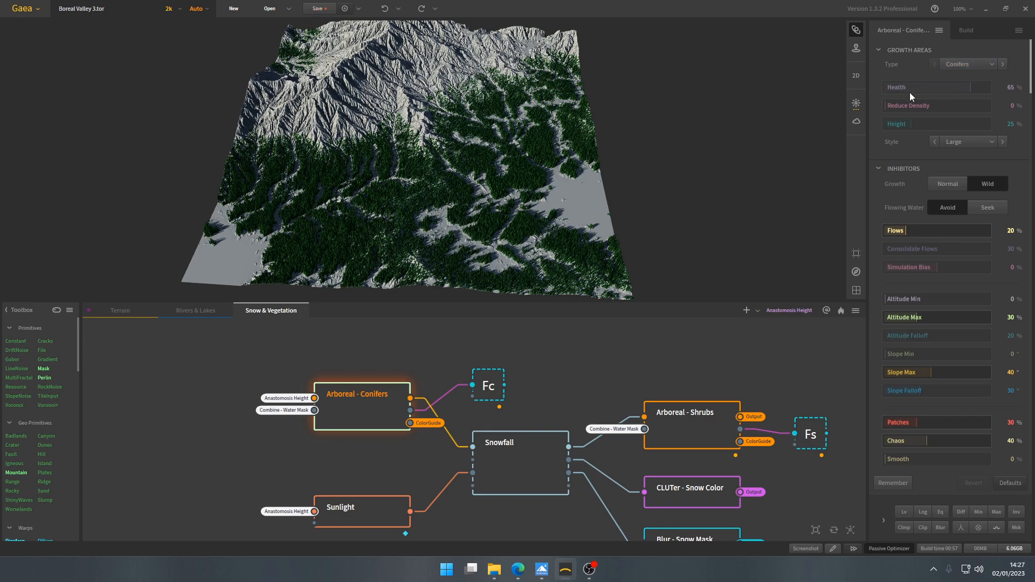
{"action": "left_click", "coordinate": [977, 142]}
{"action": "left_click", "coordinate": [916, 148]}
{"action": "left_click", "coordinate": [969, 141]}
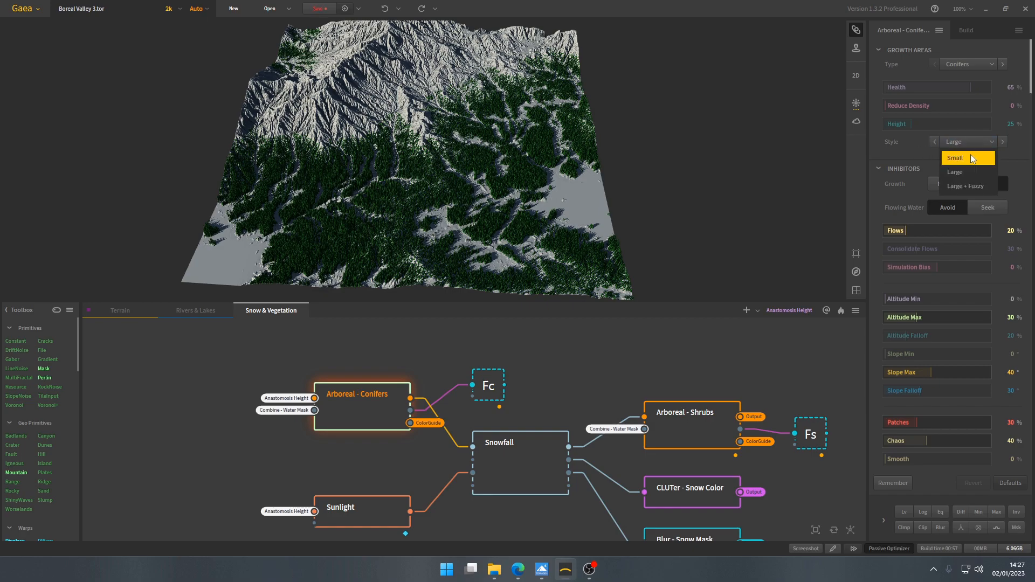
{"action": "left_click", "coordinate": [915, 157]}
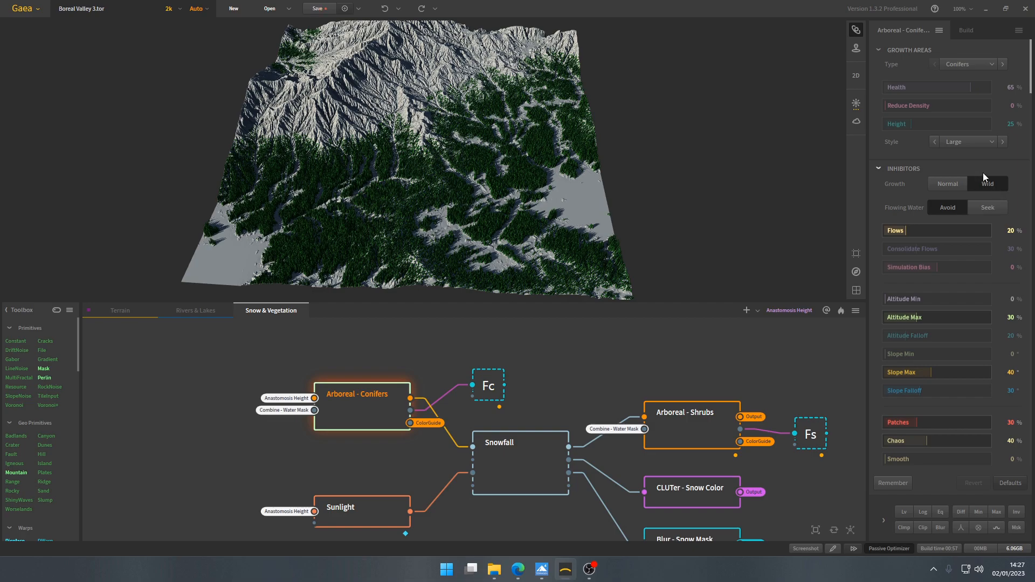
- Examine the forest's drainage channels against the conifers' Flows inhibitor, then bring up the remaining inhibitor settings
{"action": "mouse_move", "coordinate": [531, 215]}
{"action": "left_mouse_down"}
{"action": "mouse_move", "coordinate": [477, 209]}
{"action": "mouse_move", "coordinate": [524, 199]}
{"action": "left_mouse_up"}
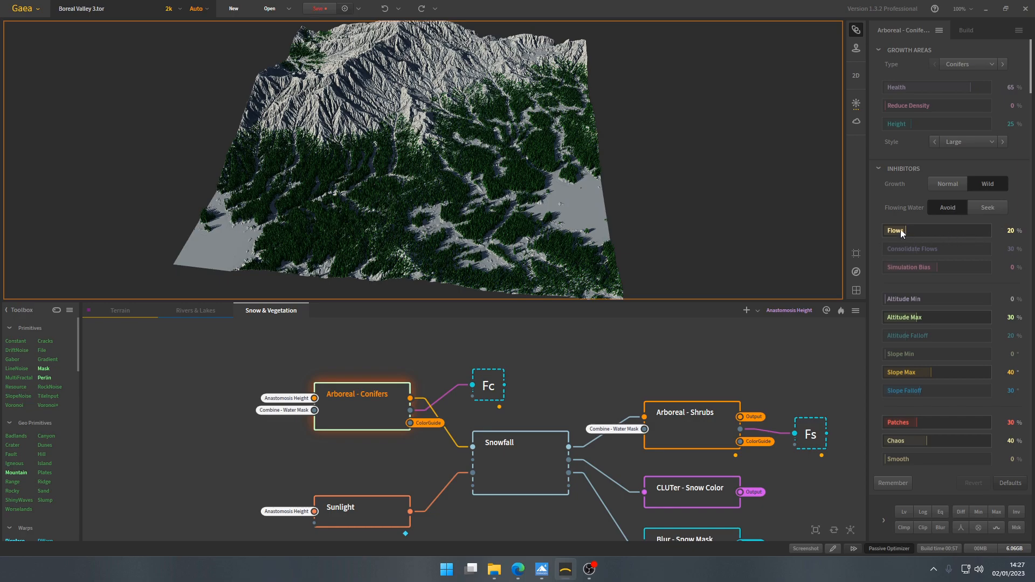
{"action": "scroll", "coordinate": [486, 232], "scroll_direction": "up", "scroll_amount": 8}
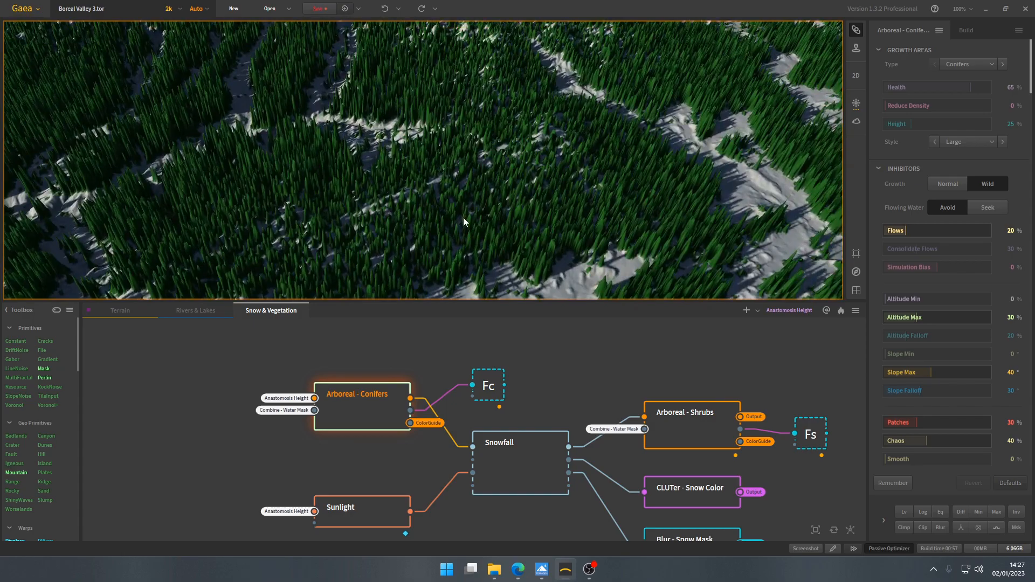
{"action": "scroll", "coordinate": [463, 221], "scroll_direction": "down", "scroll_amount": 8}
{"action": "left_click_drag", "start_coordinate": [533, 201], "coordinate": [534, 221]}
{"action": "scroll", "coordinate": [532, 208], "scroll_direction": "down", "scroll_amount": 5}
{"action": "scroll", "coordinate": [535, 208], "scroll_direction": "up", "scroll_amount": 5}
{"action": "scroll", "coordinate": [534, 222], "scroll_direction": "down", "scroll_amount": 3}
{"action": "scroll", "coordinate": [944, 280], "scroll_direction": "down", "scroll_amount": 1}
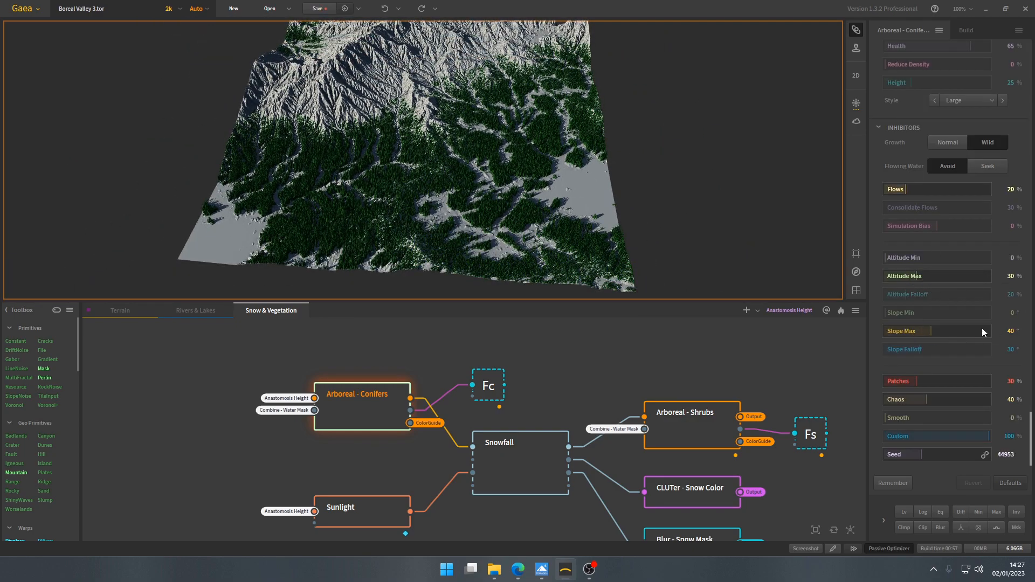
- Inspect the tree line on the mountain slopes against the conifers' Altitude Max and Slope Max limits
{"action": "scroll", "coordinate": [458, 208], "scroll_direction": "up", "scroll_amount": 5}
{"action": "left_click_drag", "start_coordinate": [455, 208], "coordinate": [438, 178]}
{"action": "scroll", "coordinate": [438, 178], "scroll_direction": "down", "scroll_amount": 5}
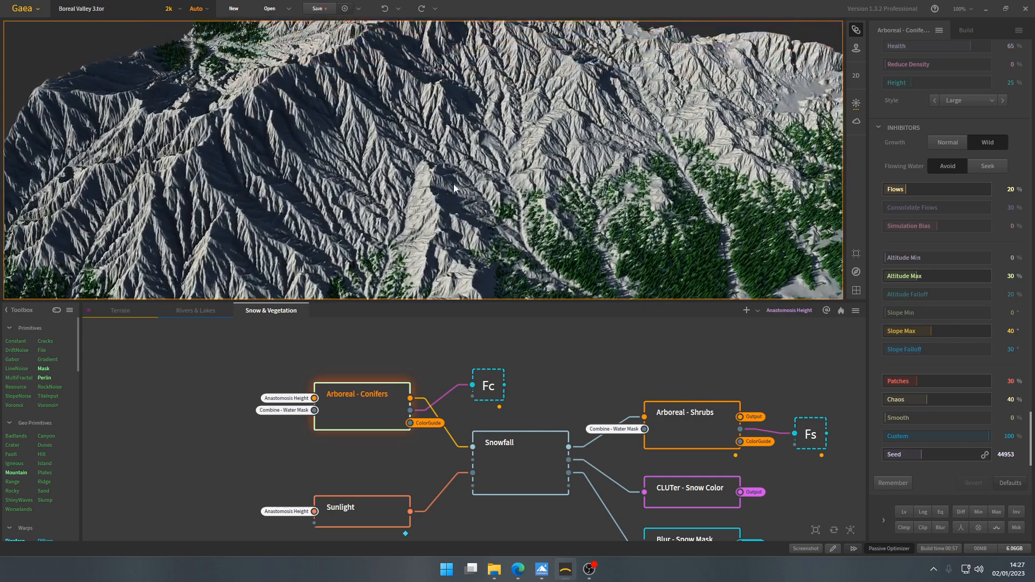
{"action": "left_click_drag", "start_coordinate": [369, 173], "coordinate": [402, 194]}
{"action": "middle_click_drag", "start_coordinate": [451, 231], "coordinate": [453, 157]}
{"action": "scroll", "coordinate": [453, 157], "scroll_direction": "down", "scroll_amount": 4}
{"action": "scroll", "coordinate": [453, 157], "scroll_direction": "up", "scroll_amount": 2}
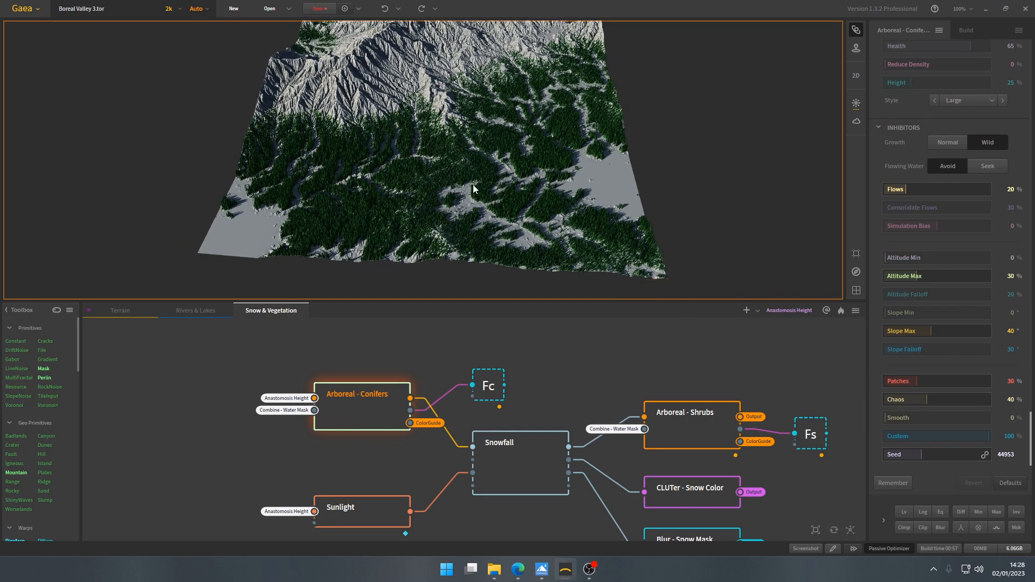
- Inspect the gaps and irregularity in the conifer forest against the Patches and Chaos settings
{"action": "scroll", "coordinate": [472, 186], "scroll_direction": "up", "scroll_amount": 6}
{"action": "scroll", "coordinate": [467, 174], "scroll_direction": "down", "scroll_amount": 3}
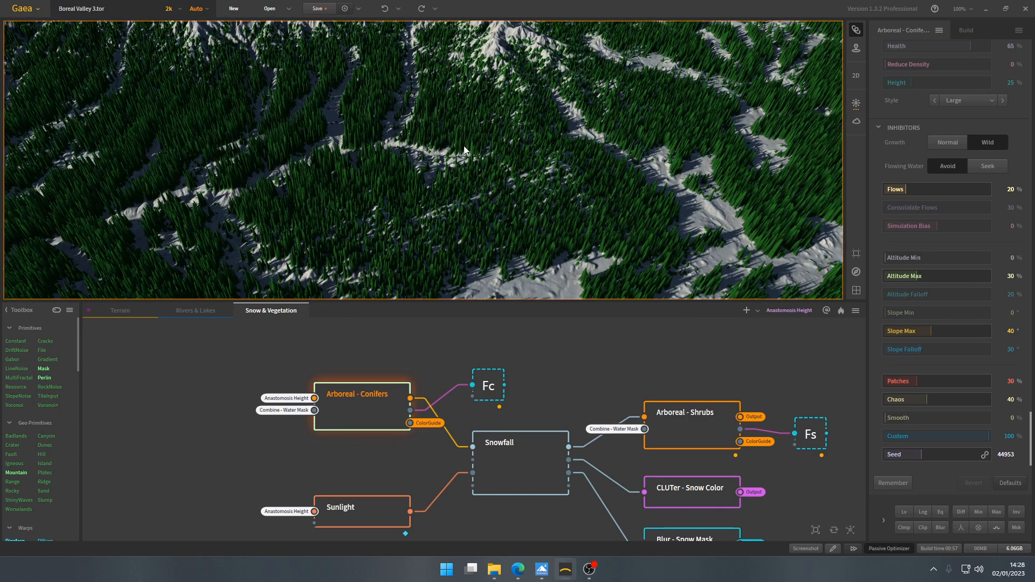
{"action": "scroll", "coordinate": [467, 173], "scroll_direction": "down", "scroll_amount": 4}
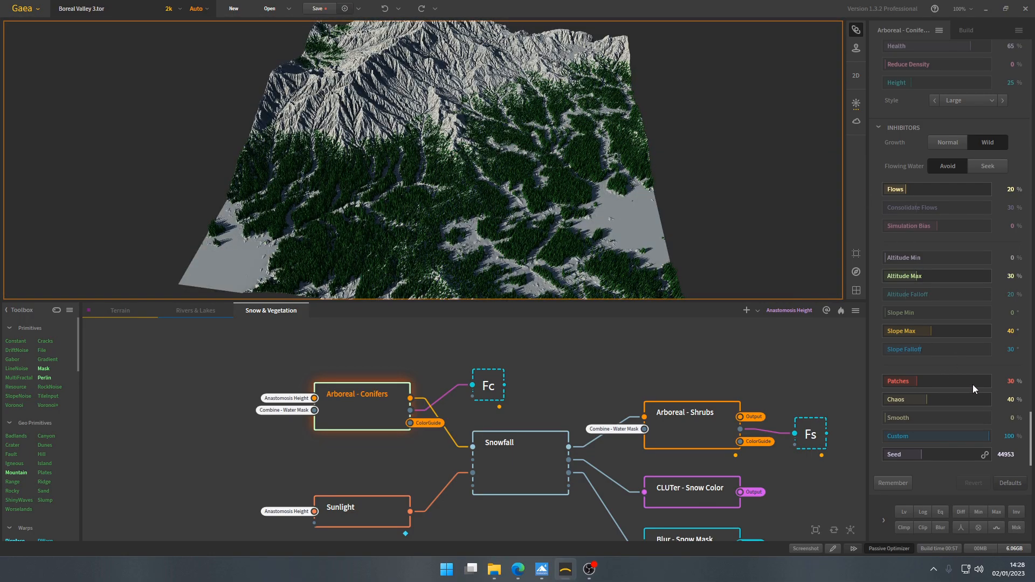
{"action": "scroll", "coordinate": [862, 331], "scroll_direction": "down", "scroll_amount": 1}
{"action": "middle_click_drag", "start_coordinate": [482, 222], "coordinate": [443, 200]}
{"action": "scroll", "coordinate": [437, 199], "scroll_direction": "up", "scroll_amount": 6}
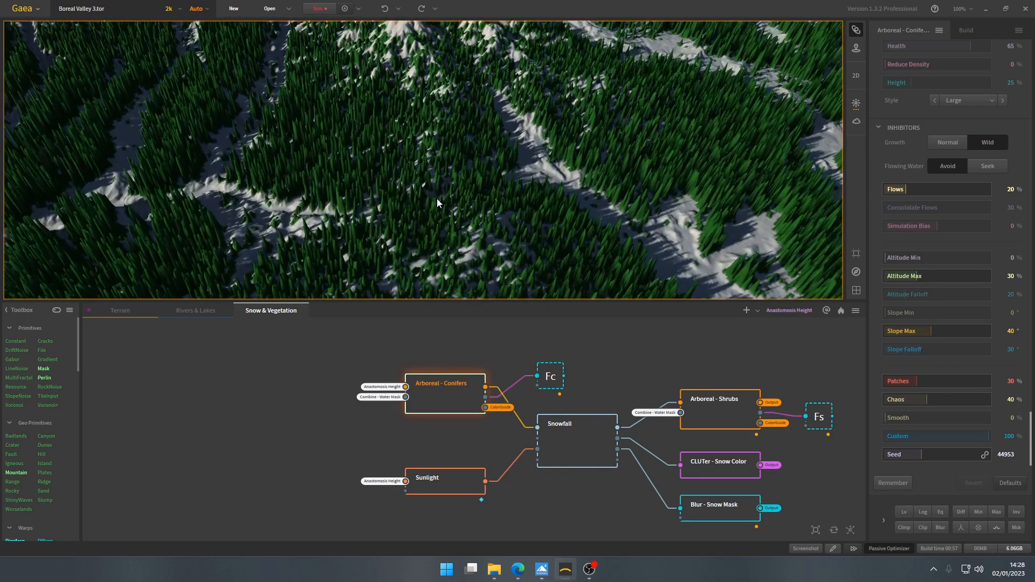
{"action": "scroll", "coordinate": [437, 198], "scroll_direction": "down", "scroll_amount": 3}
{"action": "left_click_drag", "start_coordinate": [436, 199], "coordinate": [392, 241]}
{"action": "scroll", "coordinate": [429, 228], "scroll_direction": "down", "scroll_amount": 4}
{"action": "scroll", "coordinate": [392, 241], "scroll_direction": "down", "scroll_amount": 2}
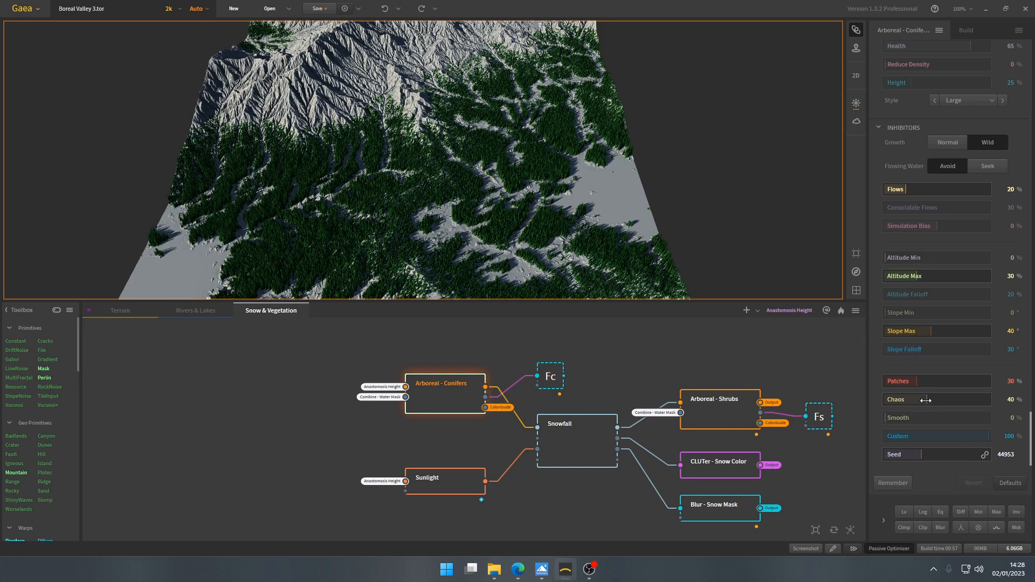
- Examine the Arboreal - Conifers node's primary output into Snowfall alongside the trees on the terrain
{"action": "middle_click_drag", "start_coordinate": [579, 415], "coordinate": [468, 392]}
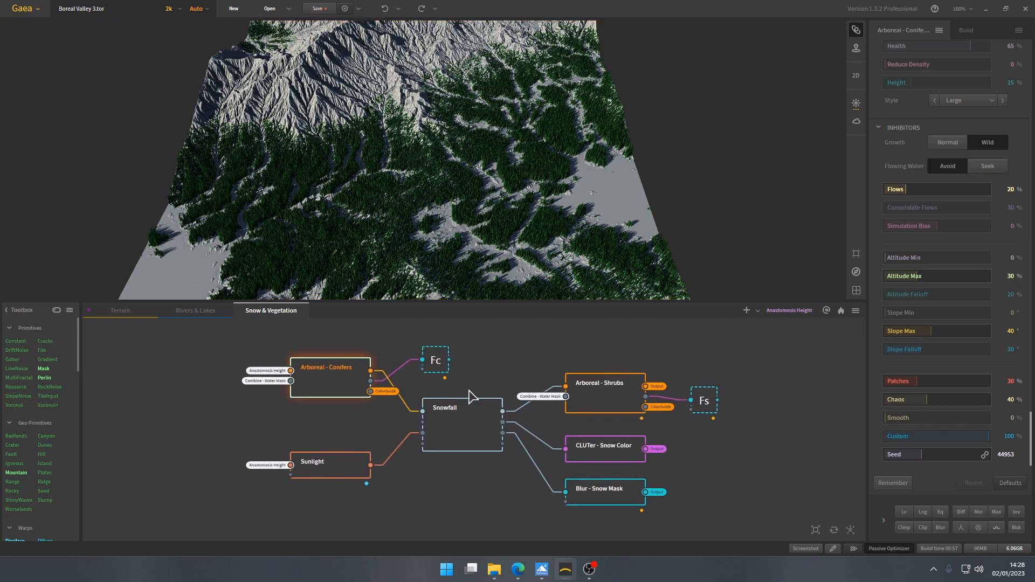
{"action": "scroll", "coordinate": [467, 392], "scroll_direction": "up", "scroll_amount": 2}
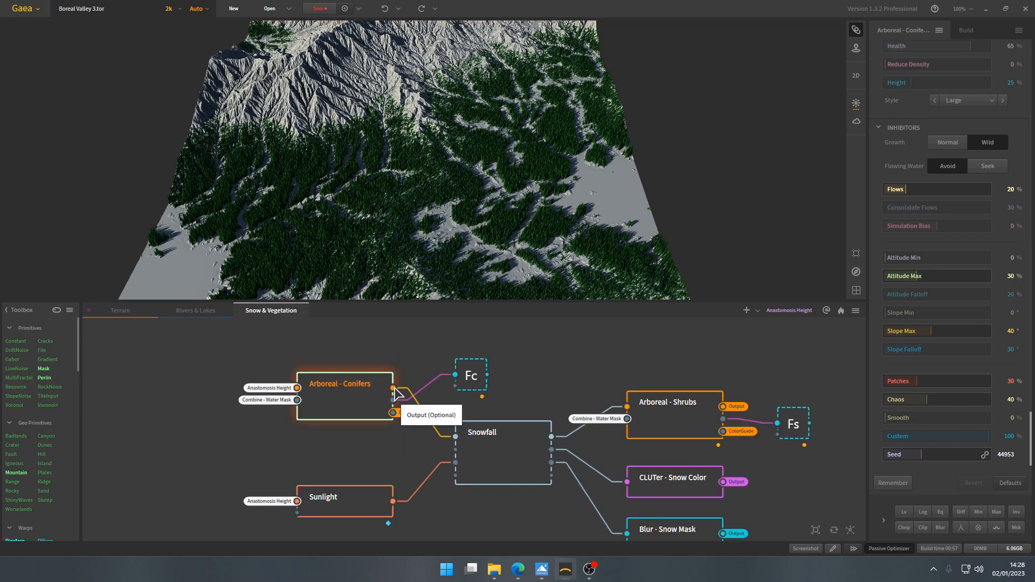
{"action": "scroll", "coordinate": [438, 210], "scroll_direction": "up", "scroll_amount": 6}
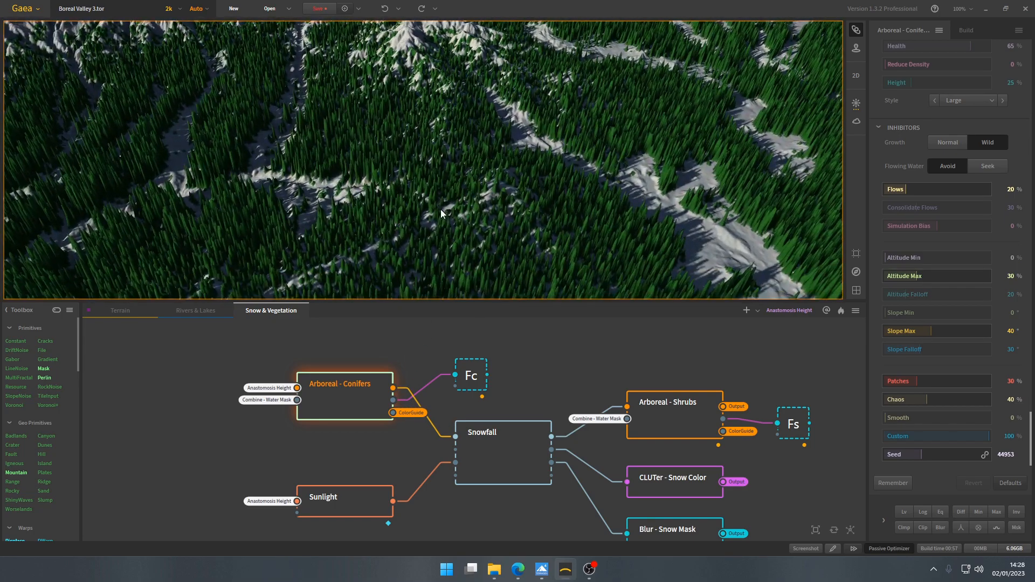
{"action": "scroll", "coordinate": [440, 216], "scroll_direction": "down", "scroll_amount": 3}
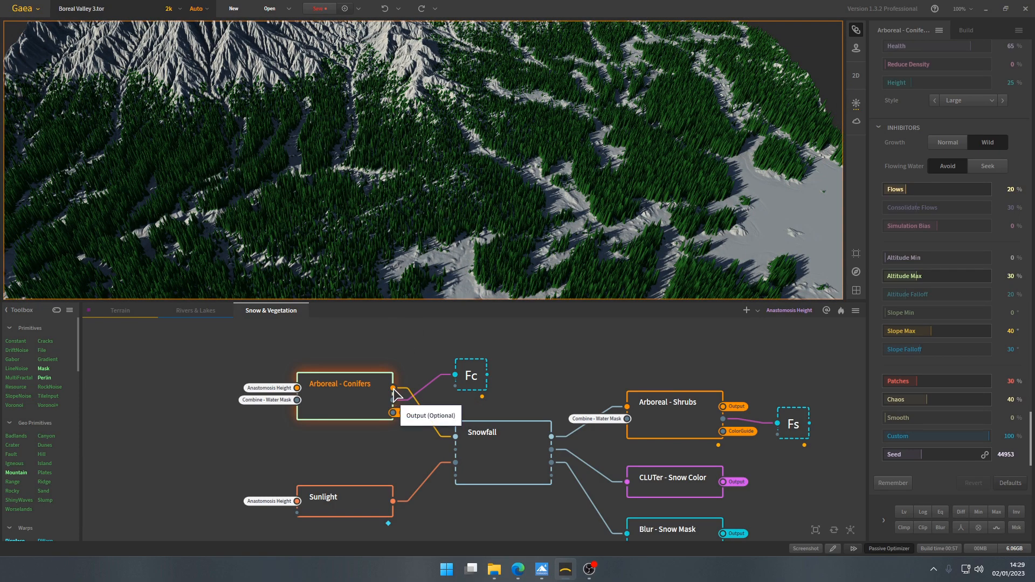
- Compare the bare Anastomosis Height terrain with the Arboreal - Conifers output to see where the trees are added
{"action": "left_click_drag", "start_coordinate": [443, 211], "coordinate": [453, 224]}
{"action": "scroll", "coordinate": [448, 210], "scroll_direction": "down", "scroll_amount": 6}
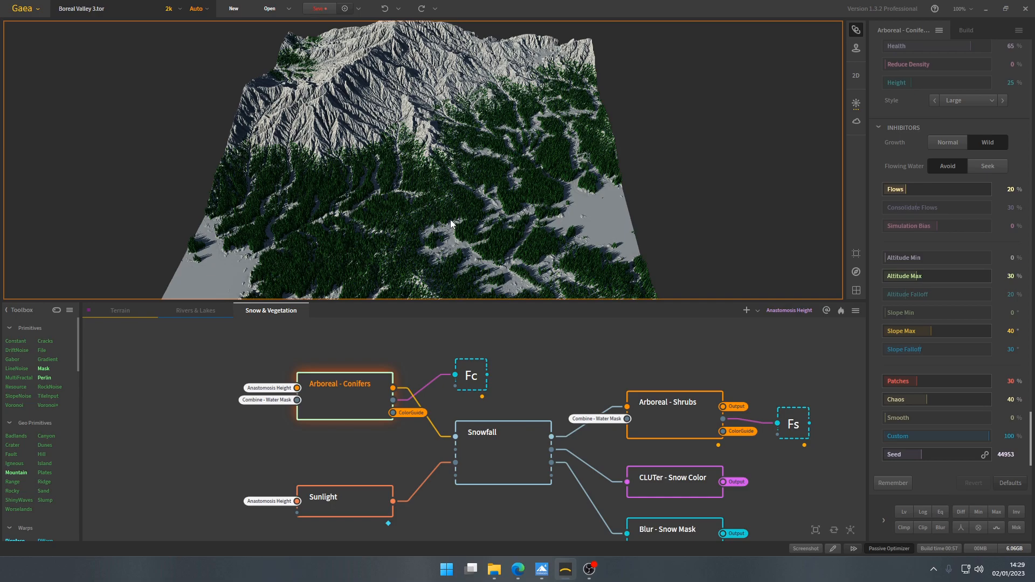
{"action": "scroll", "coordinate": [452, 225], "scroll_direction": "down", "scroll_amount": 2}
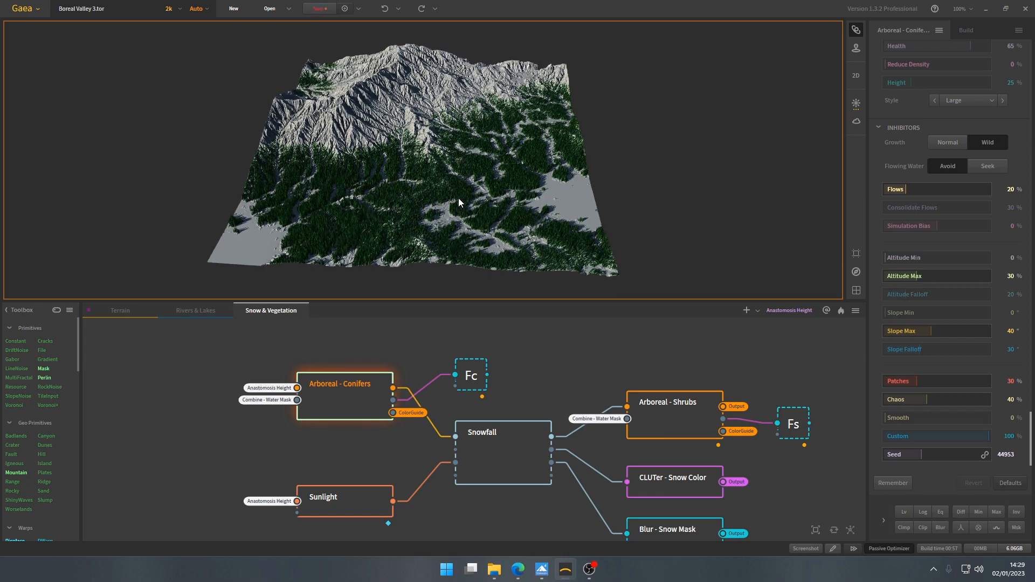
{"action": "scroll", "coordinate": [460, 206], "scroll_direction": "up", "scroll_amount": 4}
{"action": "scroll", "coordinate": [461, 200], "scroll_direction": "down", "scroll_amount": 4}
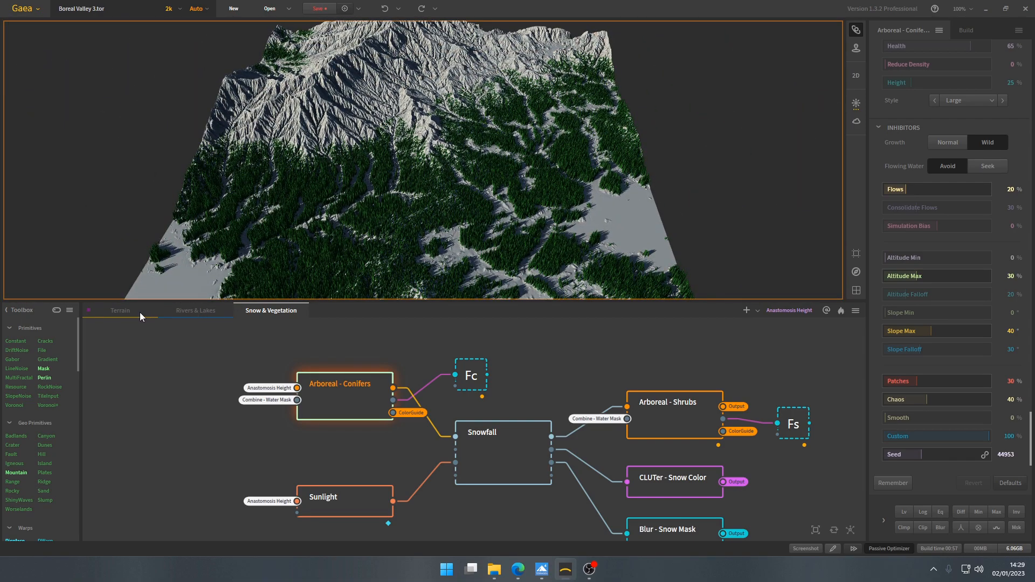
{"action": "left_click", "coordinate": [140, 313]}
{"action": "left_click", "coordinate": [532, 403]}
{"action": "scroll", "coordinate": [452, 212], "scroll_direction": "down", "scroll_amount": 1}
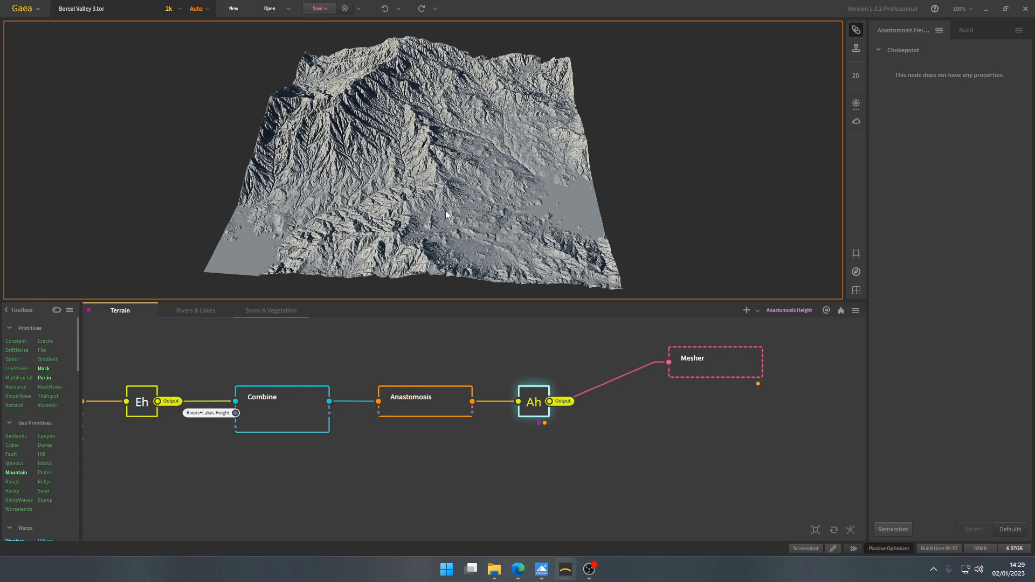
{"action": "left_click", "coordinate": [272, 312]}
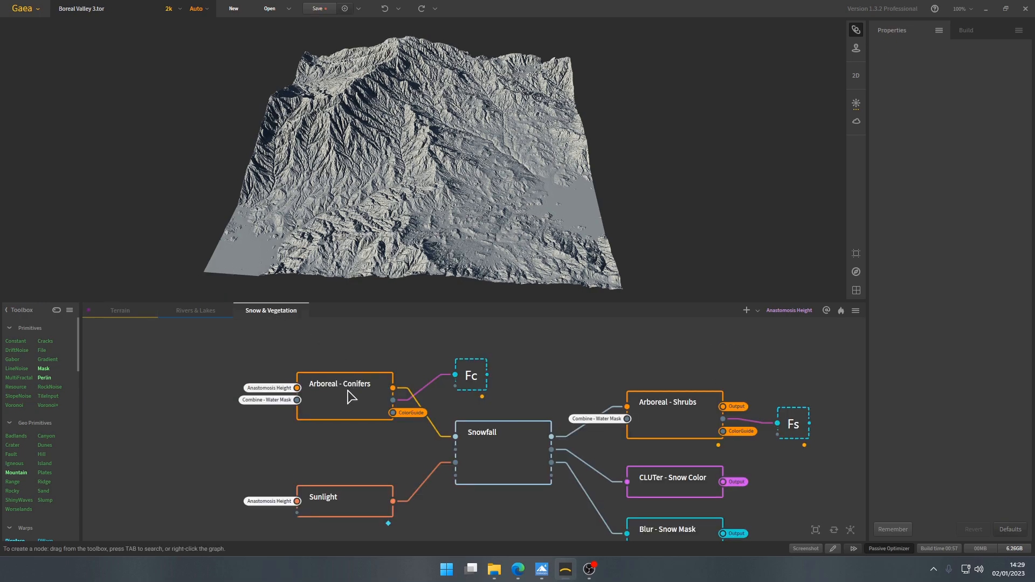
{"action": "left_click", "coordinate": [352, 397]}
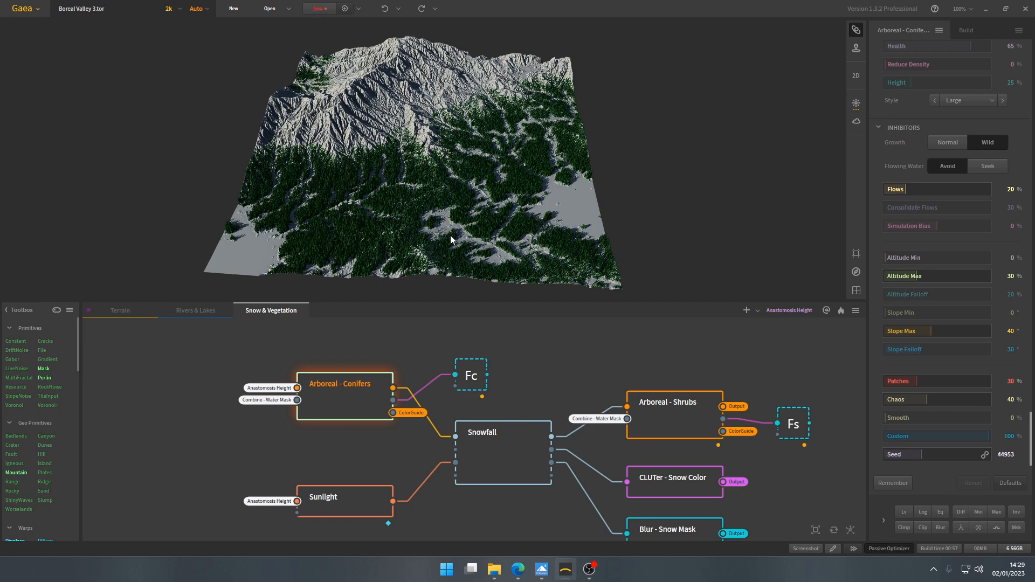
- Preview the conifers mask in the Fc chokepoint and the Snowfall node's result on the terrain
{"action": "left_click", "coordinate": [470, 377]}
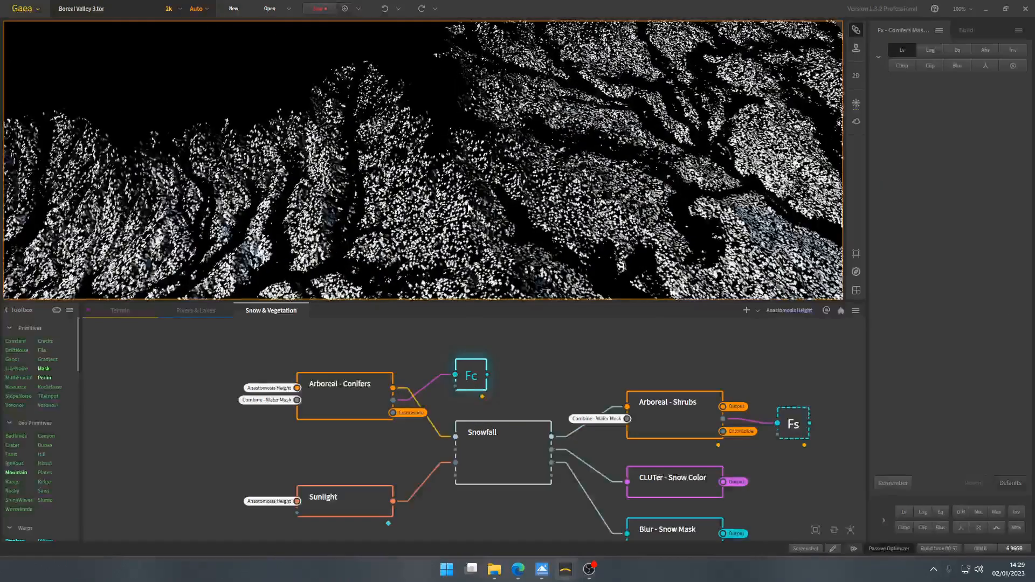
{"action": "scroll", "coordinate": [469, 197], "scroll_direction": "up", "scroll_amount": 5}
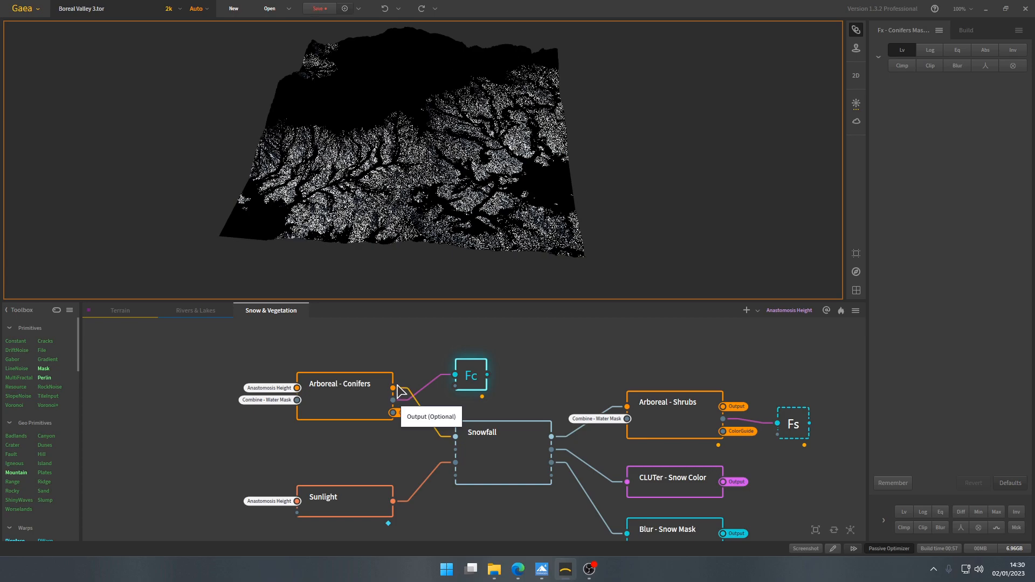
{"action": "left_click", "coordinate": [488, 453]}
{"action": "scroll", "coordinate": [432, 438], "scroll_direction": "down", "scroll_amount": 1}
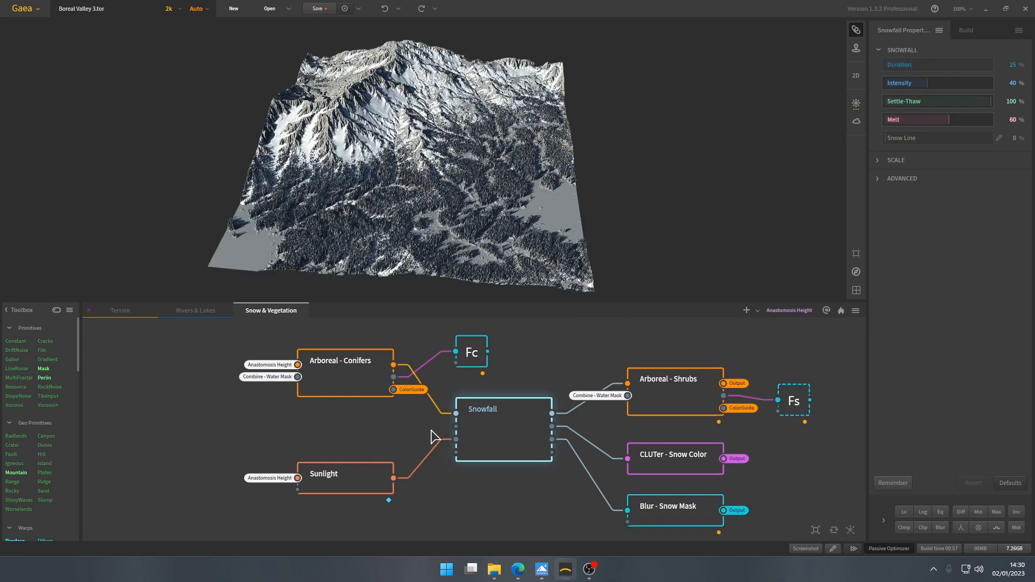
- Examine the Sunlight node's mask from several angles and trace its input back to the Anastomosis Height chokepoint
{"action": "left_click", "coordinate": [365, 478]}
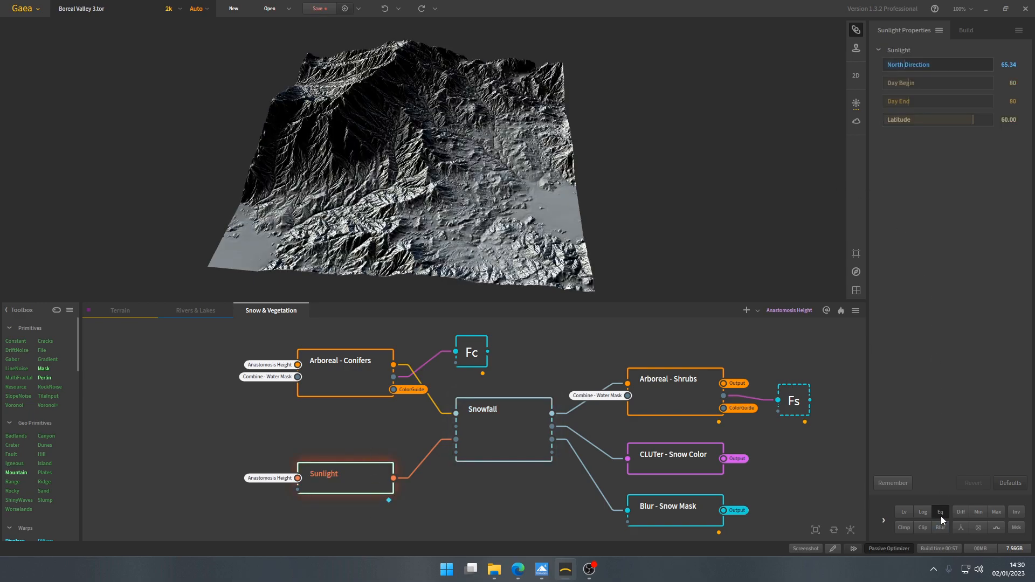
{"action": "mouse_move", "coordinate": [439, 211]}
{"action": "left_mouse_down"}
{"action": "mouse_move", "coordinate": [442, 196]}
{"action": "mouse_move", "coordinate": [445, 208]}
{"action": "left_mouse_up"}
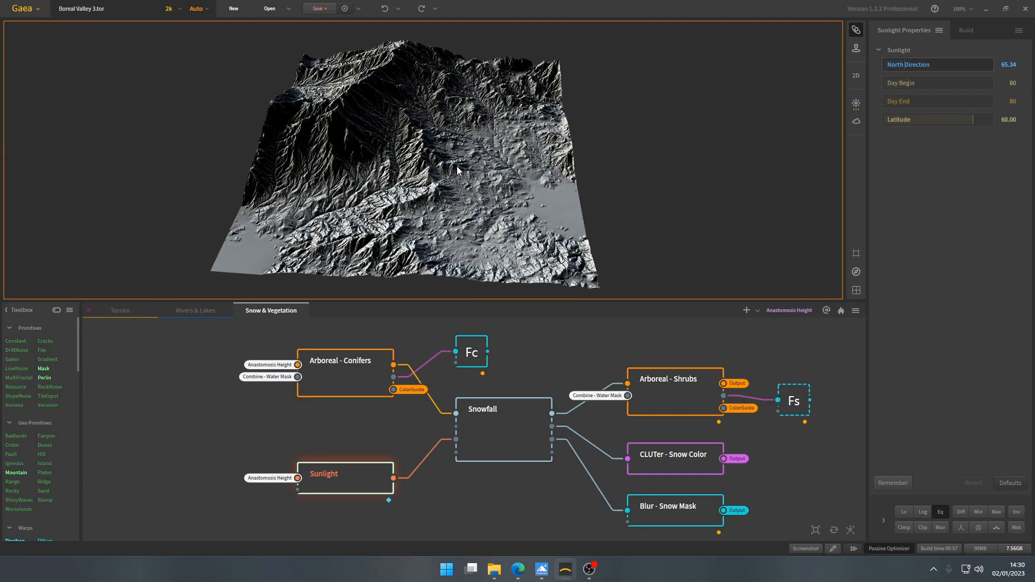
{"action": "mouse_move", "coordinate": [437, 208]}
{"action": "left_mouse_down"}
{"action": "mouse_move", "coordinate": [425, 208]}
{"action": "mouse_move", "coordinate": [436, 203]}
{"action": "left_mouse_up"}
{"action": "left_click_drag", "start_coordinate": [379, 105], "coordinate": [342, 121]}
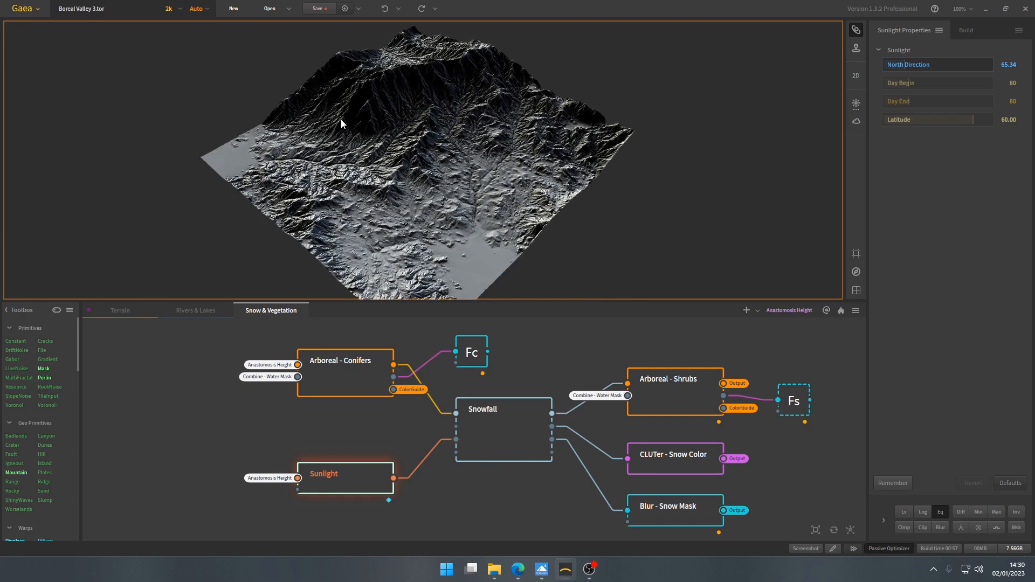
{"action": "left_click_drag", "start_coordinate": [396, 160], "coordinate": [448, 172]}
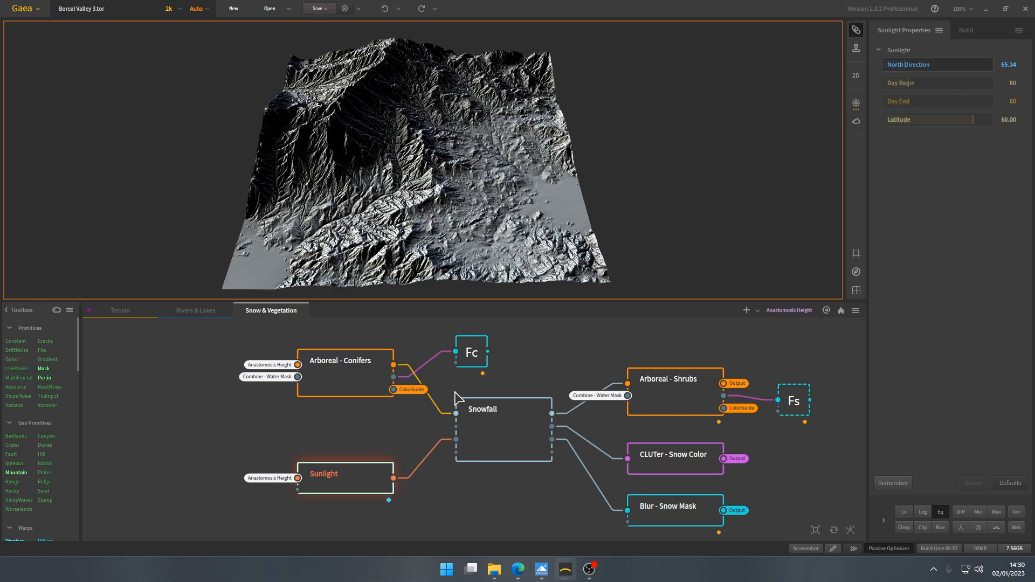
{"action": "scroll", "coordinate": [256, 496], "scroll_direction": "up", "scroll_amount": 1}
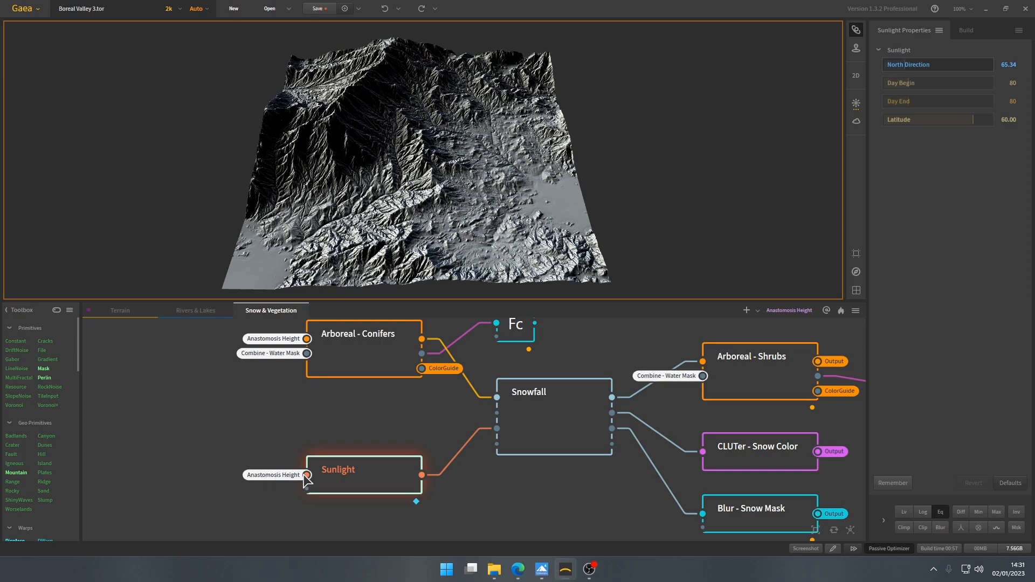
{"action": "left_click", "coordinate": [136, 312]}
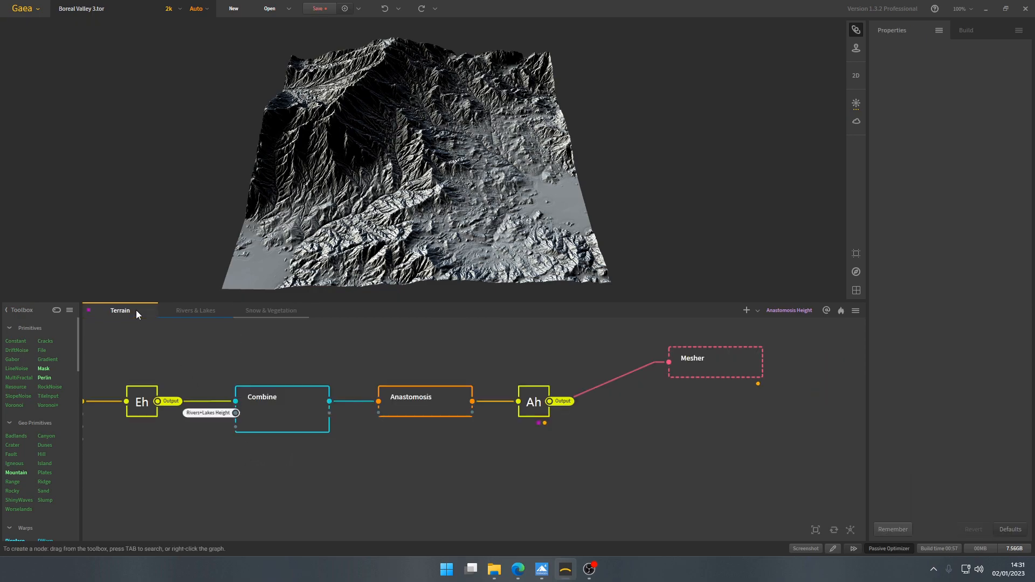
{"action": "left_click", "coordinate": [533, 400]}
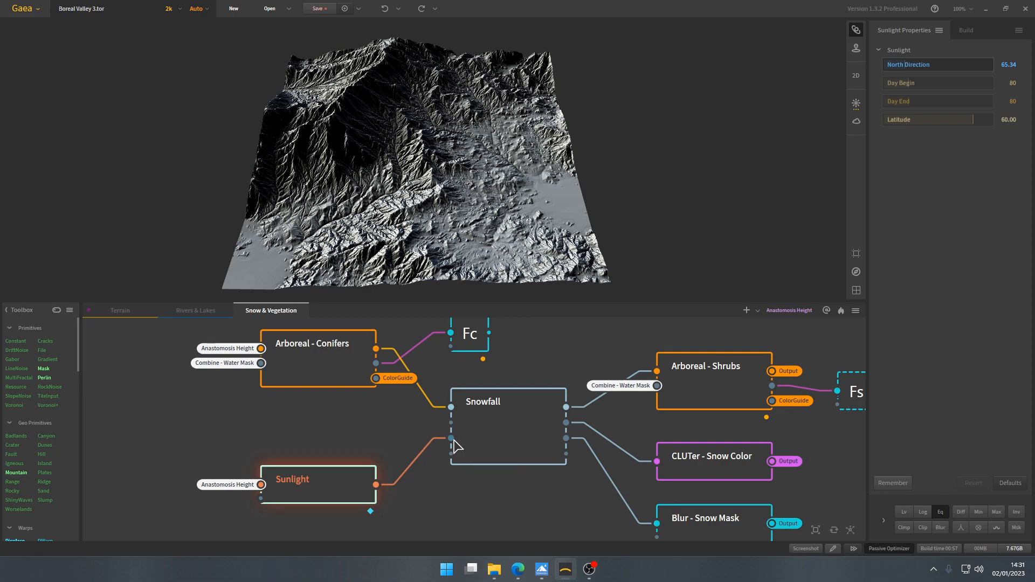
- Examine the Snowfall node's snow cover on the mountain slopes against its main, Scale and Advanced settings
{"action": "left_click", "coordinate": [512, 431]}
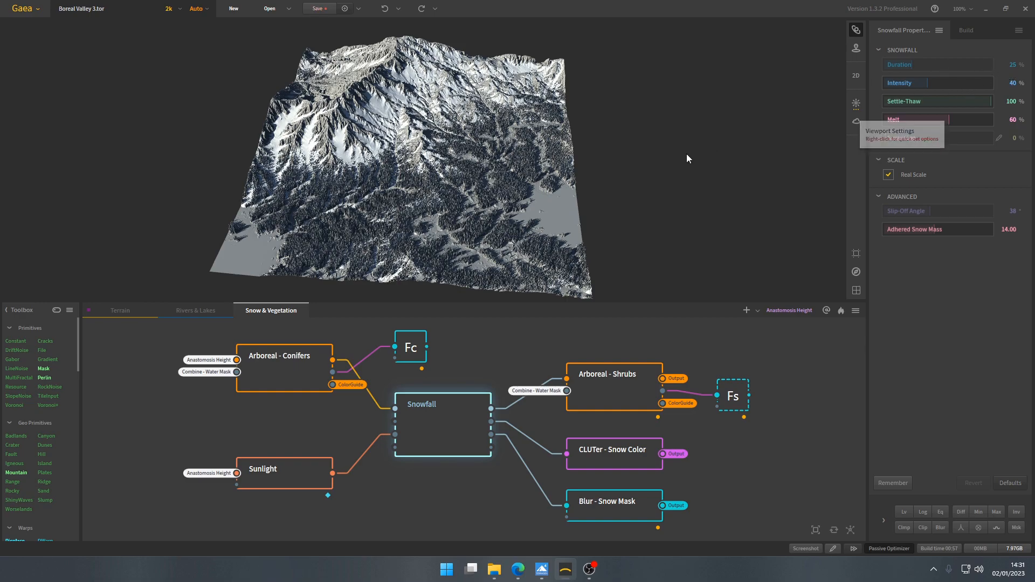
{"action": "mouse_move", "coordinate": [519, 191]}
{"action": "left_mouse_down"}
{"action": "mouse_move", "coordinate": [487, 196]}
{"action": "mouse_move", "coordinate": [508, 184]}
{"action": "mouse_move", "coordinate": [513, 198]}
{"action": "left_mouse_up"}
{"action": "scroll", "coordinate": [521, 189], "scroll_direction": "up", "scroll_amount": 5}
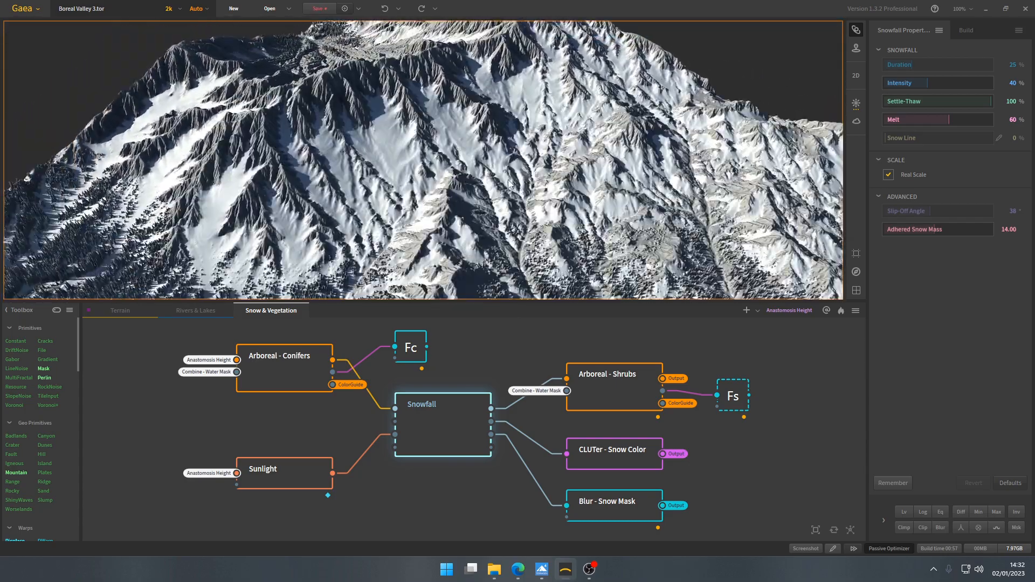
{"action": "scroll", "coordinate": [508, 184], "scroll_direction": "up", "scroll_amount": 3}
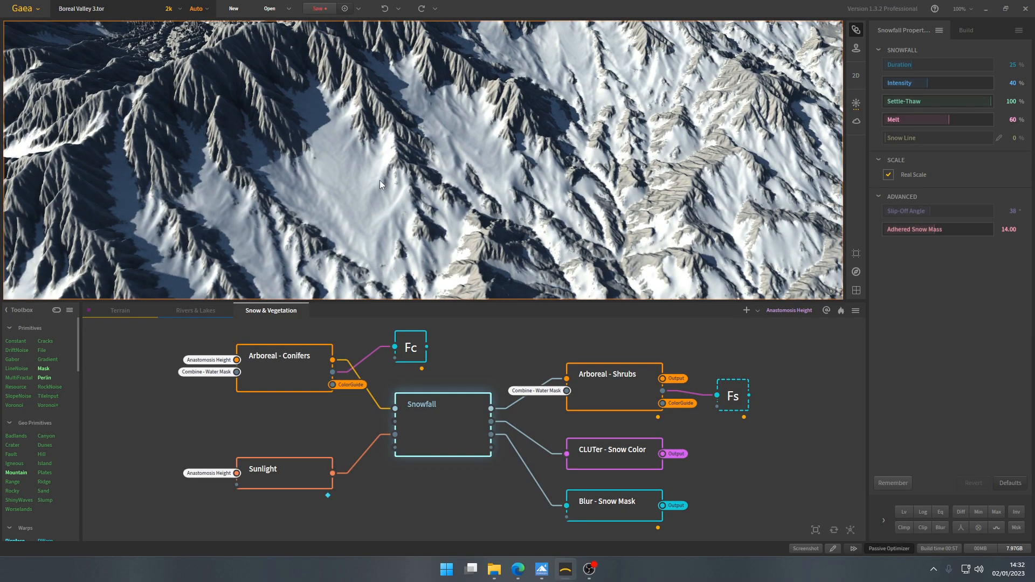
{"action": "left_click_drag", "start_coordinate": [388, 222], "coordinate": [430, 162]}
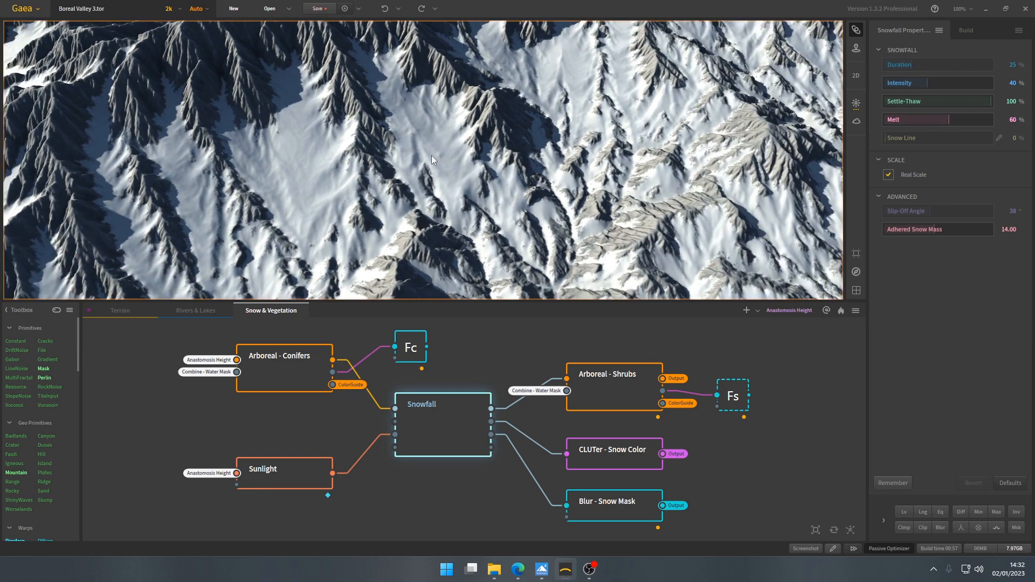
{"action": "left_click_drag", "start_coordinate": [432, 115], "coordinate": [346, 160]}
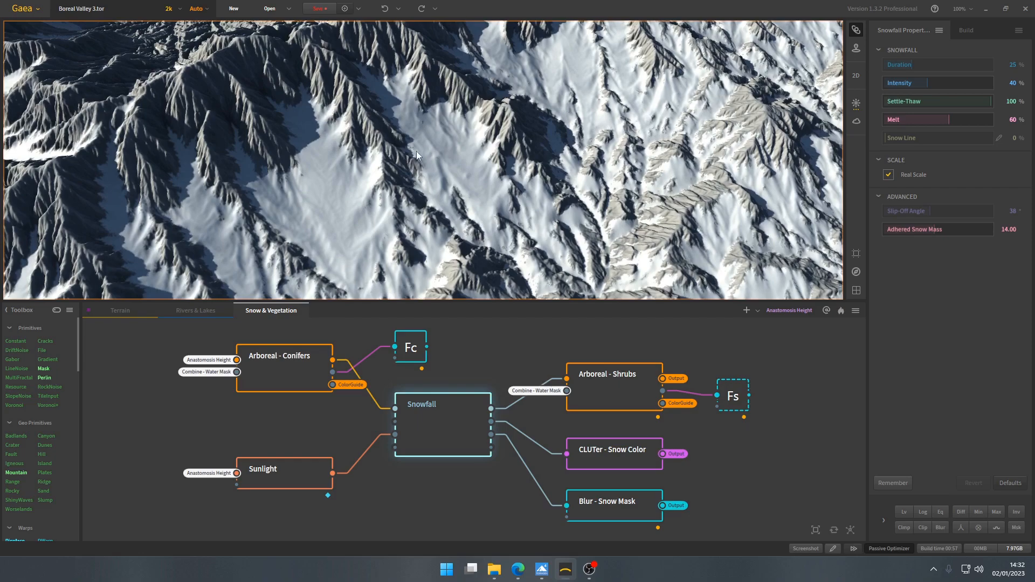
{"action": "left_click_drag", "start_coordinate": [452, 150], "coordinate": [452, 175]}
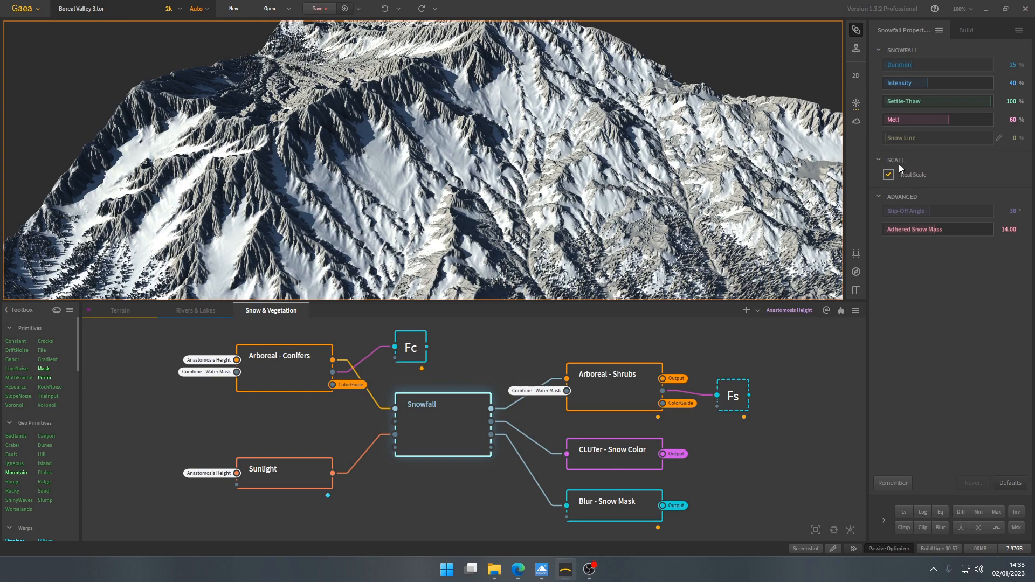
{"action": "left_click", "coordinate": [902, 160]}
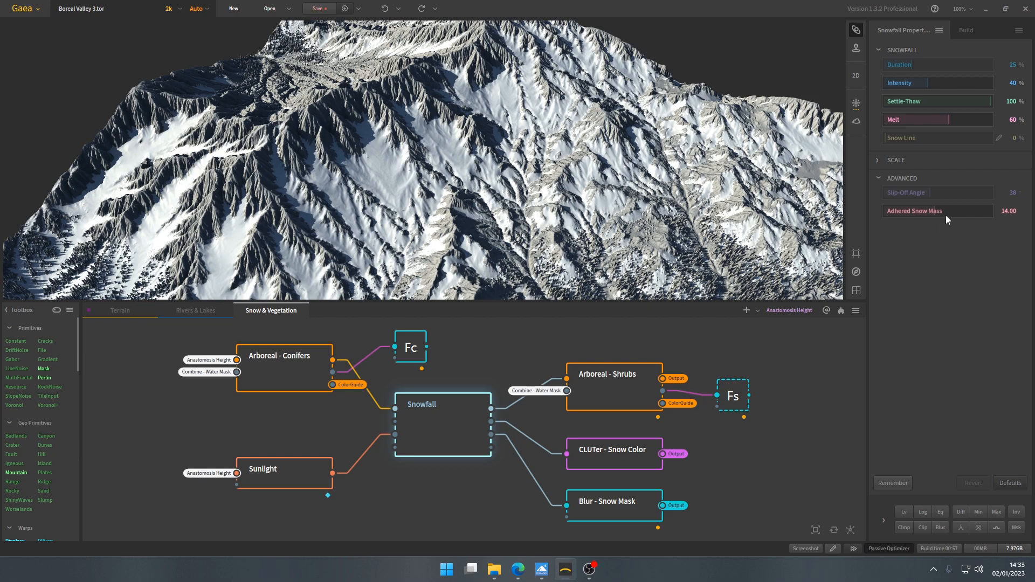
{"action": "scroll", "coordinate": [547, 214], "scroll_direction": "up", "scroll_amount": 3}
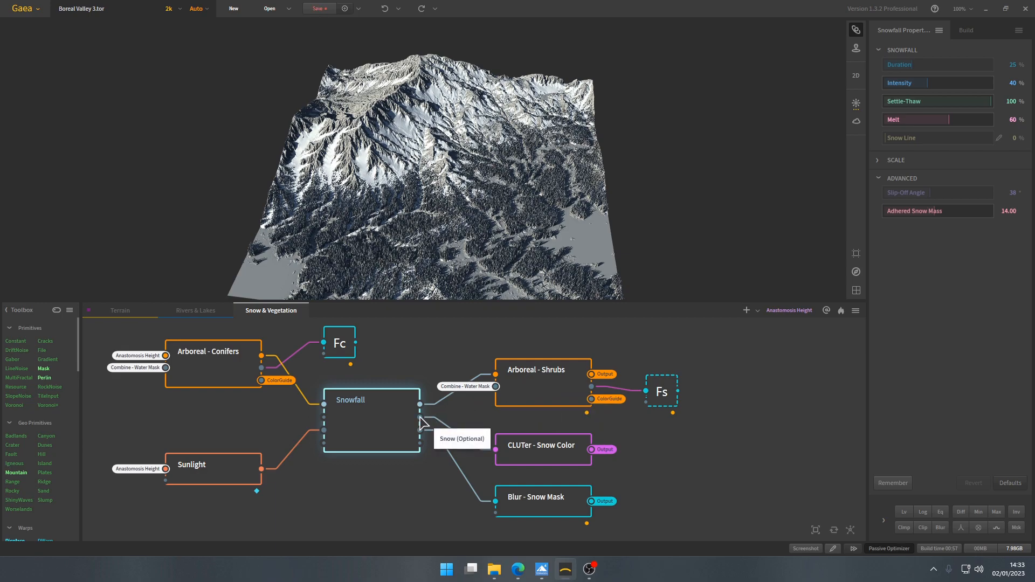
- Preview the CLUTer - Snow Color node with its Check for Snow preset, and inspect the Blur - Snow Mask output up close
{"action": "left_click", "coordinate": [528, 447]}
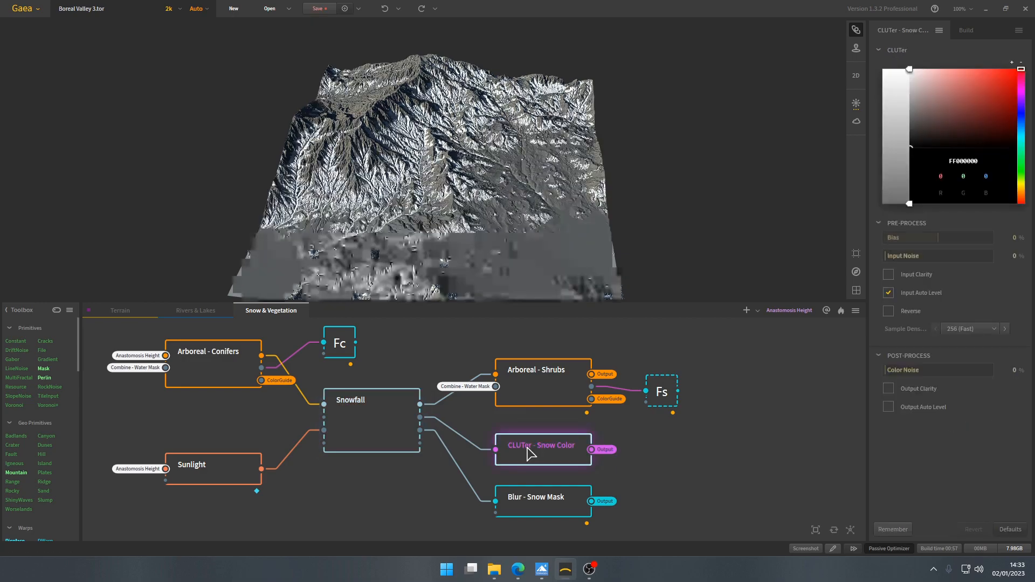
{"action": "left_click", "coordinate": [940, 31]}
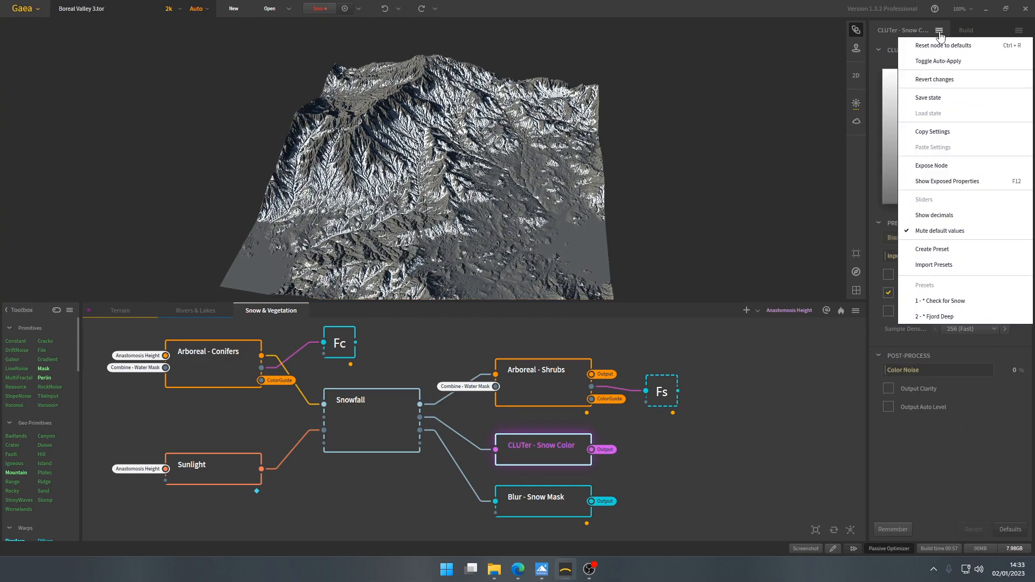
{"action": "left_click", "coordinate": [954, 302]}
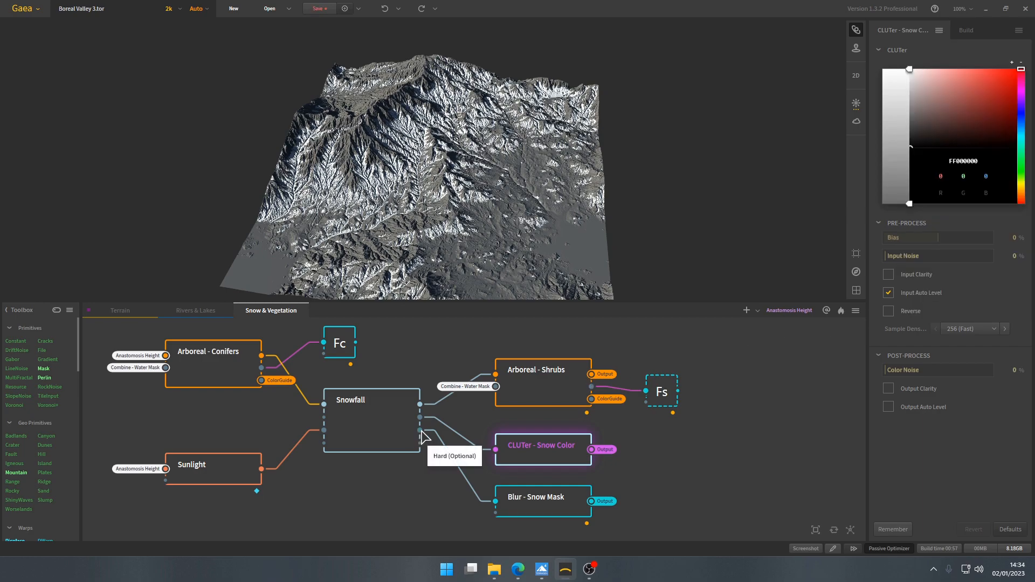
{"action": "left_click", "coordinate": [543, 507]}
{"action": "scroll", "coordinate": [434, 203], "scroll_direction": "up", "scroll_amount": 10}
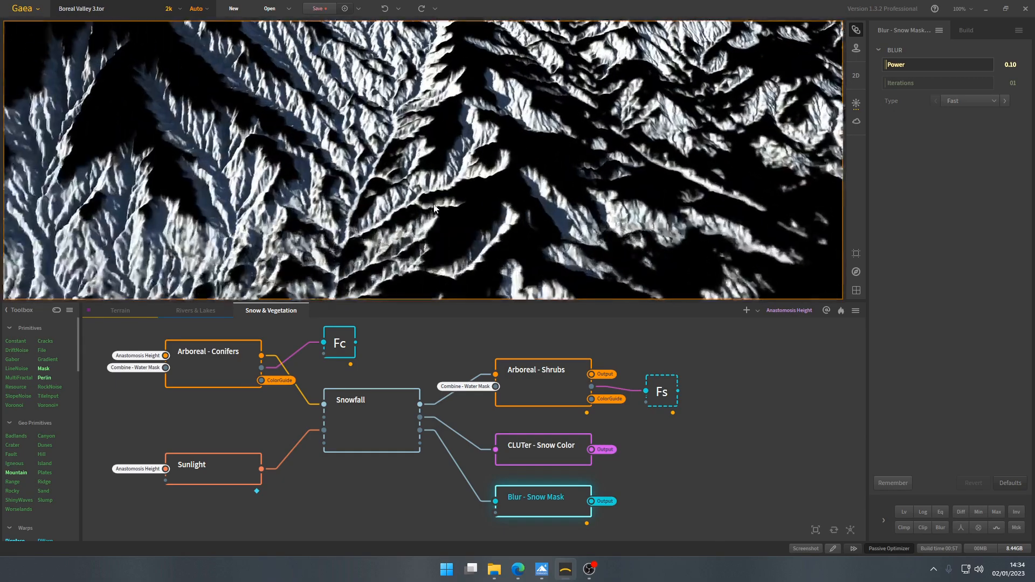
- Inspect the Arboreal - Shrubs growth in the forest against its Type options, Health and Reduce Density settings
{"action": "left_click", "coordinate": [525, 402]}
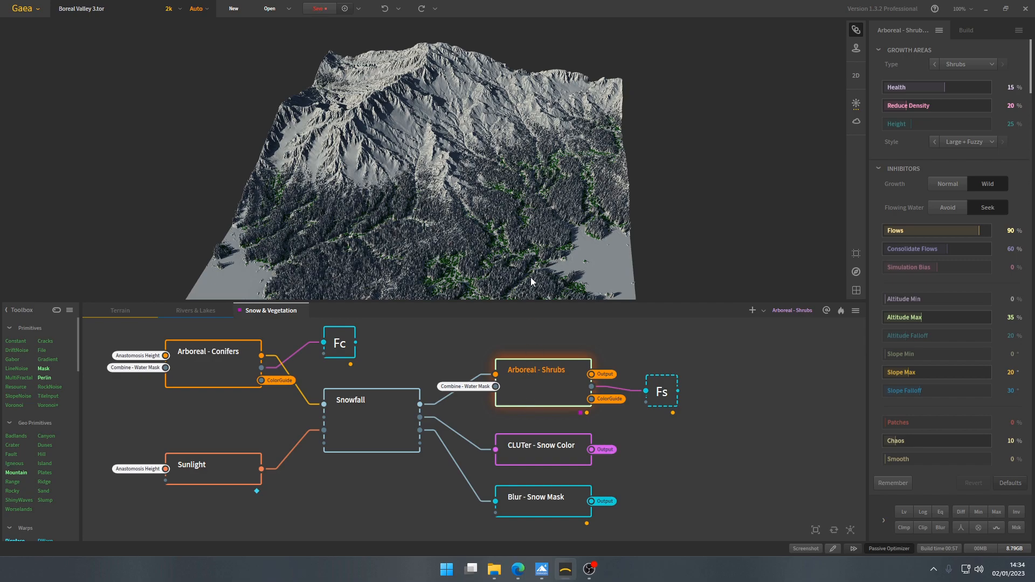
{"action": "scroll", "coordinate": [792, 94], "scroll_direction": "up", "scroll_amount": 5}
{"action": "left_click", "coordinate": [967, 65]}
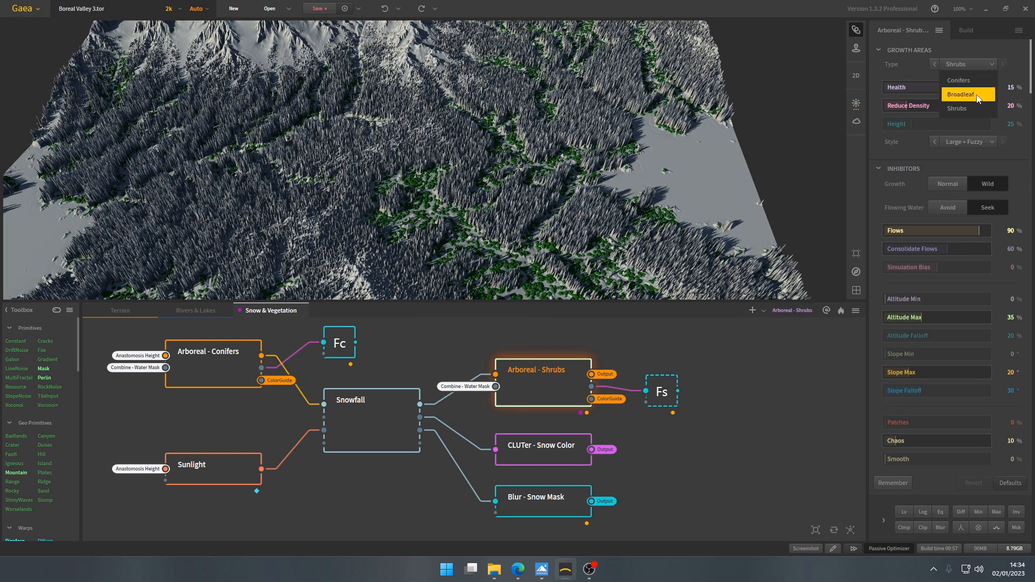
{"action": "left_click", "coordinate": [1014, 58]}
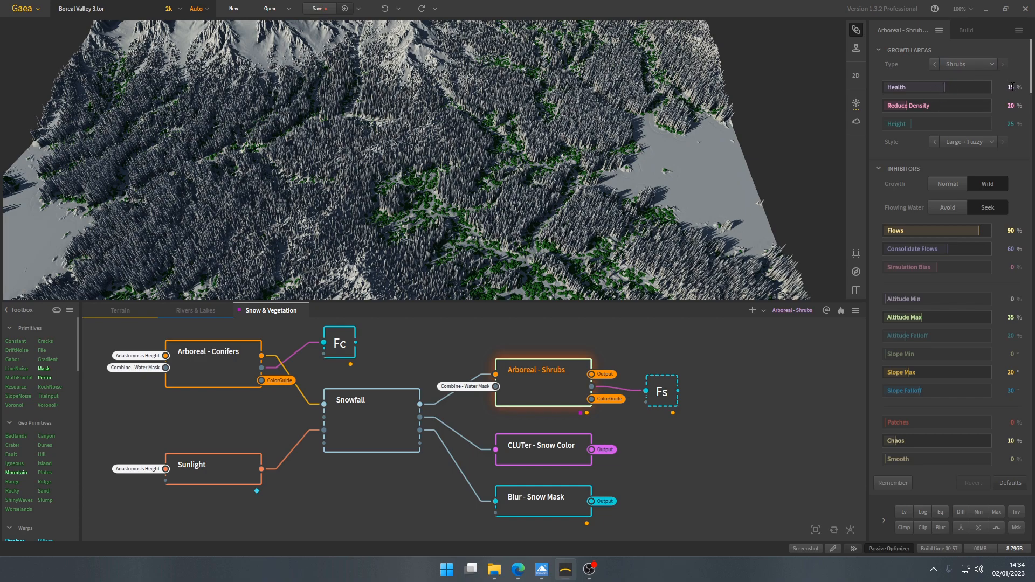
{"action": "left_click_drag", "start_coordinate": [565, 233], "coordinate": [543, 219]}
{"action": "scroll", "coordinate": [566, 212], "scroll_direction": "up", "scroll_amount": 4}
{"action": "scroll", "coordinate": [536, 218], "scroll_direction": "down", "scroll_amount": 3}
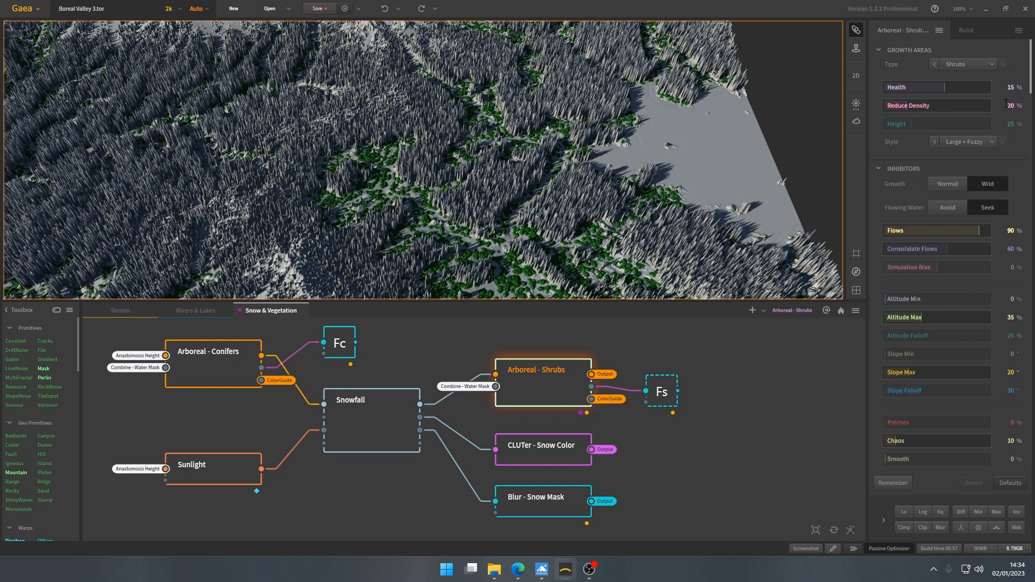
- Review the Arboreal - Shrubs Style options and examine the Large + Fuzzy shrubs among the trees
{"action": "left_click", "coordinate": [966, 143]}
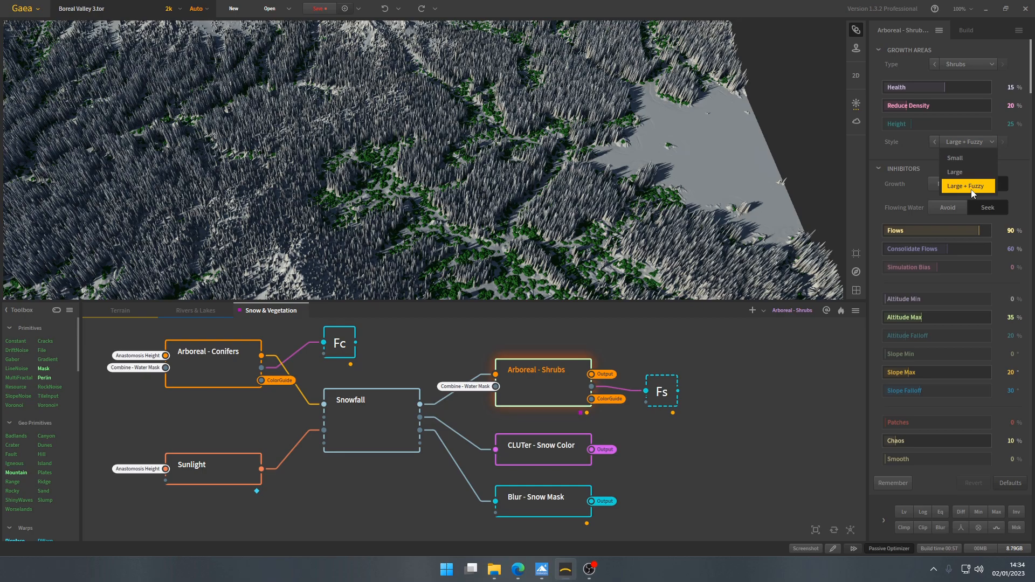
{"action": "scroll", "coordinate": [484, 223], "scroll_direction": "up", "scroll_amount": 6}
{"action": "scroll", "coordinate": [484, 221], "scroll_direction": "down", "scroll_amount": 3}
{"action": "scroll", "coordinate": [486, 222], "scroll_direction": "down", "scroll_amount": 3}
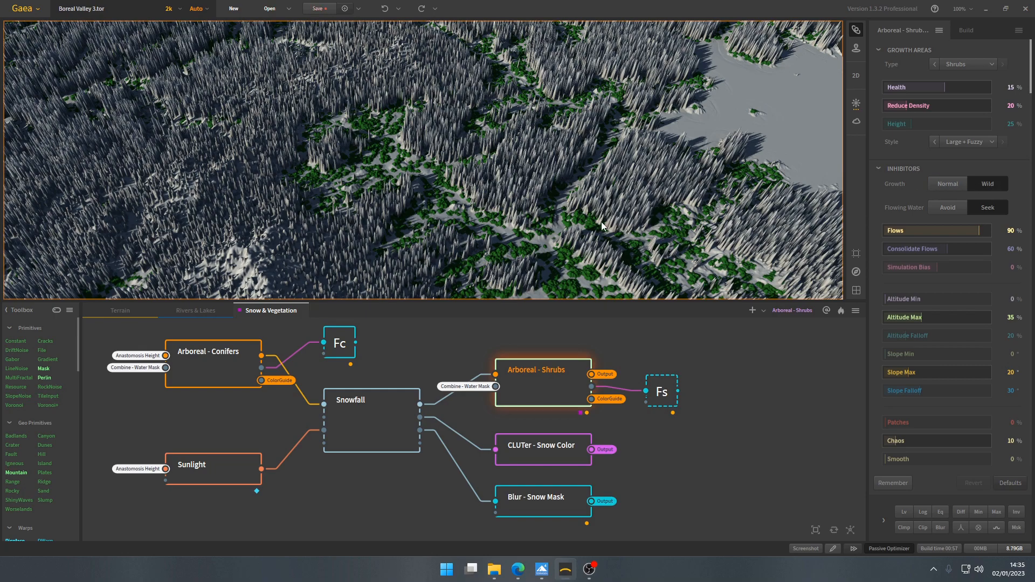
- Examine how the shrubs follow the drainage channels and lake shore with Flowing Water set to Seek
{"action": "left_click", "coordinate": [988, 208]}
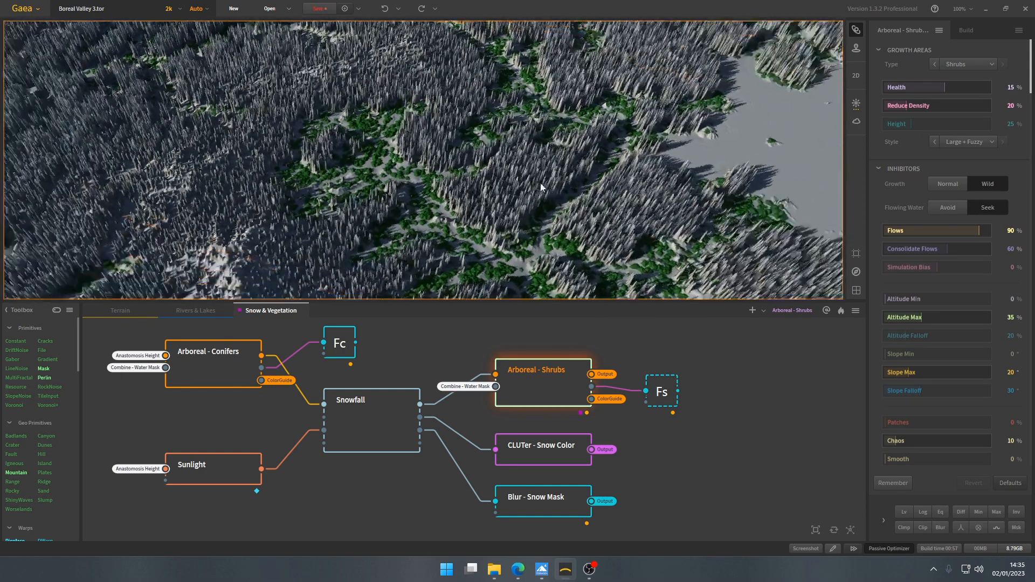
{"action": "left_click_drag", "start_coordinate": [541, 187], "coordinate": [517, 200]}
{"action": "right_click_drag", "start_coordinate": [518, 200], "coordinate": [486, 197]}
{"action": "left_click_drag", "start_coordinate": [487, 196], "coordinate": [446, 215]}
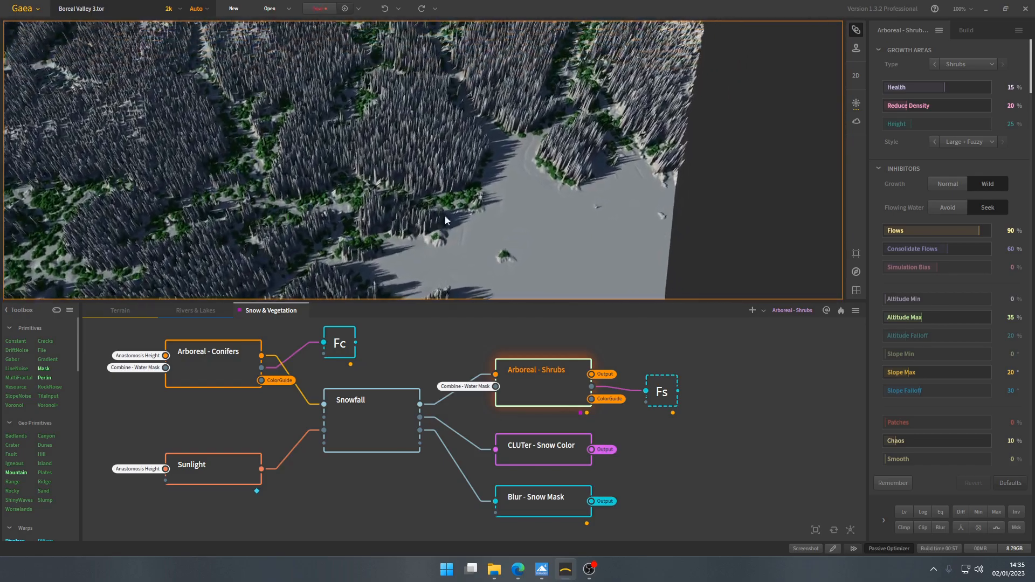
- Inspect the Large + Fuzzy shrub clumps in the snowy clearings between the conifers up close
{"action": "scroll", "coordinate": [451, 219], "scroll_direction": "up", "scroll_amount": 3}
{"action": "right_click_drag", "start_coordinate": [451, 218], "coordinate": [478, 180]}
{"action": "scroll", "coordinate": [478, 180], "scroll_direction": "up", "scroll_amount": 3}
{"action": "left_click_drag", "start_coordinate": [478, 180], "coordinate": [419, 193]}
{"action": "scroll", "coordinate": [409, 197], "scroll_direction": "down", "scroll_amount": 3}
{"action": "scroll", "coordinate": [409, 196], "scroll_direction": "up", "scroll_amount": 4}
{"action": "scroll", "coordinate": [423, 185], "scroll_direction": "down", "scroll_amount": 3}
{"action": "scroll", "coordinate": [426, 183], "scroll_direction": "up", "scroll_amount": 3}
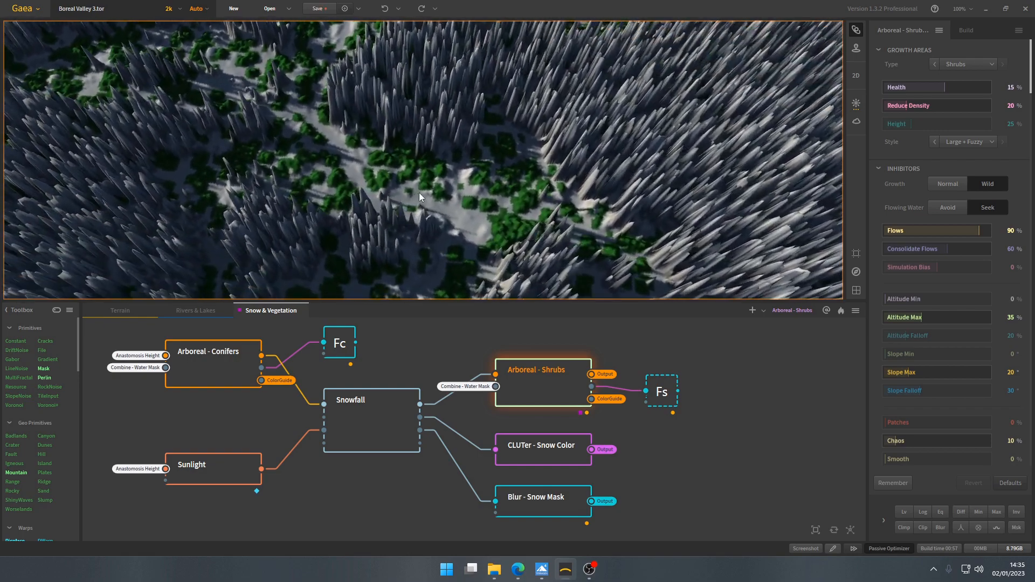
{"action": "right_click_drag", "start_coordinate": [453, 227], "coordinate": [468, 192]}
{"action": "scroll", "coordinate": [468, 192], "scroll_direction": "down", "scroll_amount": 6}
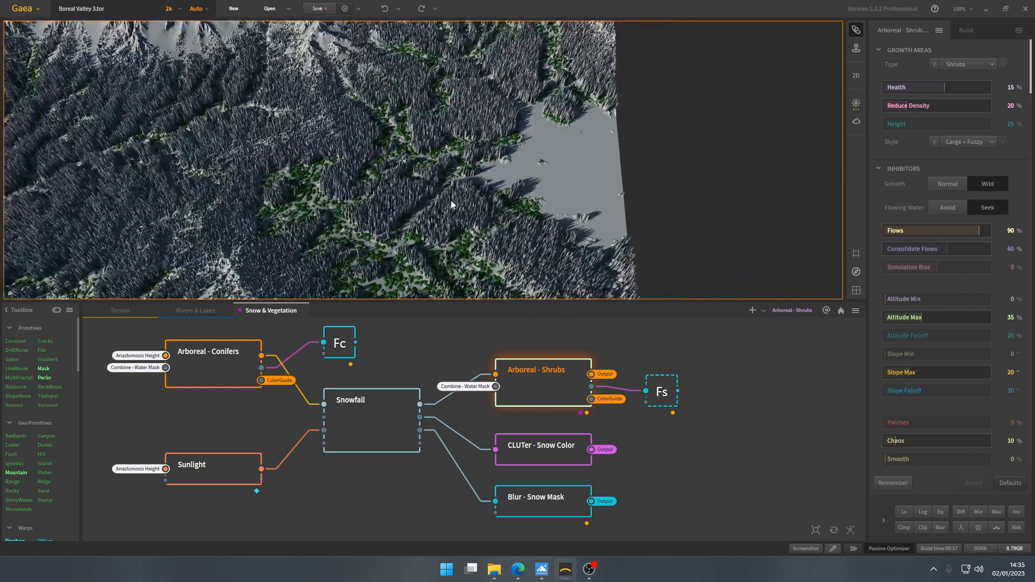
- Review the Arboreal - Shrubs inhibitors, including Flows, Altitude Max, Slope Max and Chaos, against the shrub spread across the valley
{"action": "scroll", "coordinate": [461, 200], "scroll_direction": "down", "scroll_amount": 2}
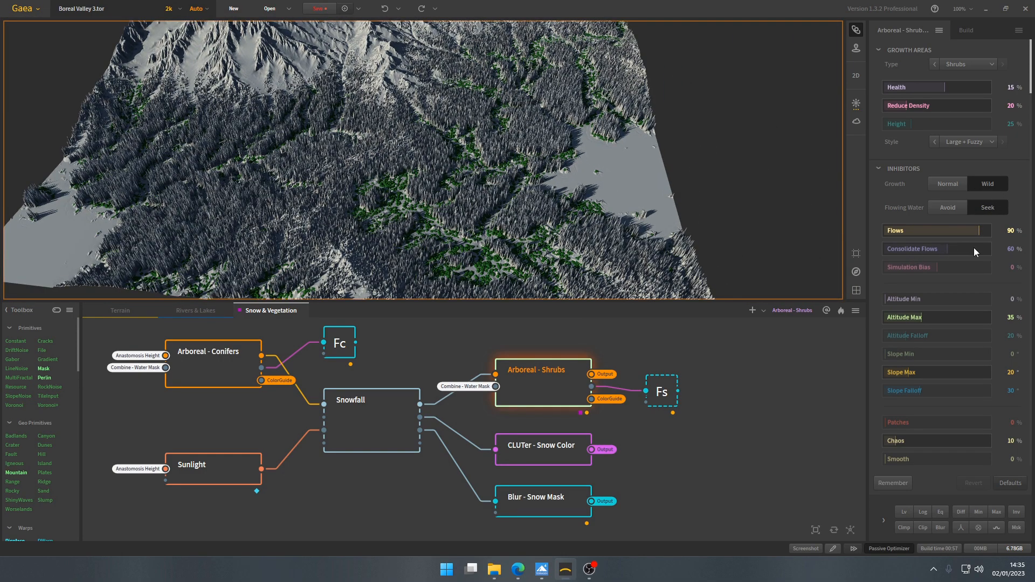
{"action": "scroll", "coordinate": [435, 188], "scroll_direction": "up", "scroll_amount": 8}
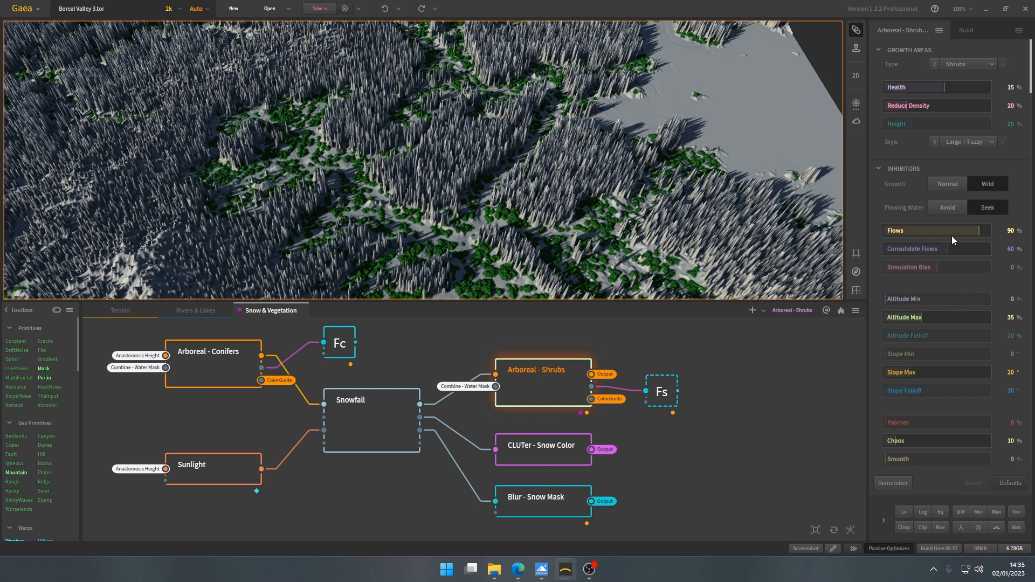
{"action": "scroll", "coordinate": [950, 316], "scroll_direction": "down", "scroll_amount": 1}
{"action": "scroll", "coordinate": [950, 316], "scroll_direction": "down", "scroll_amount": 1}
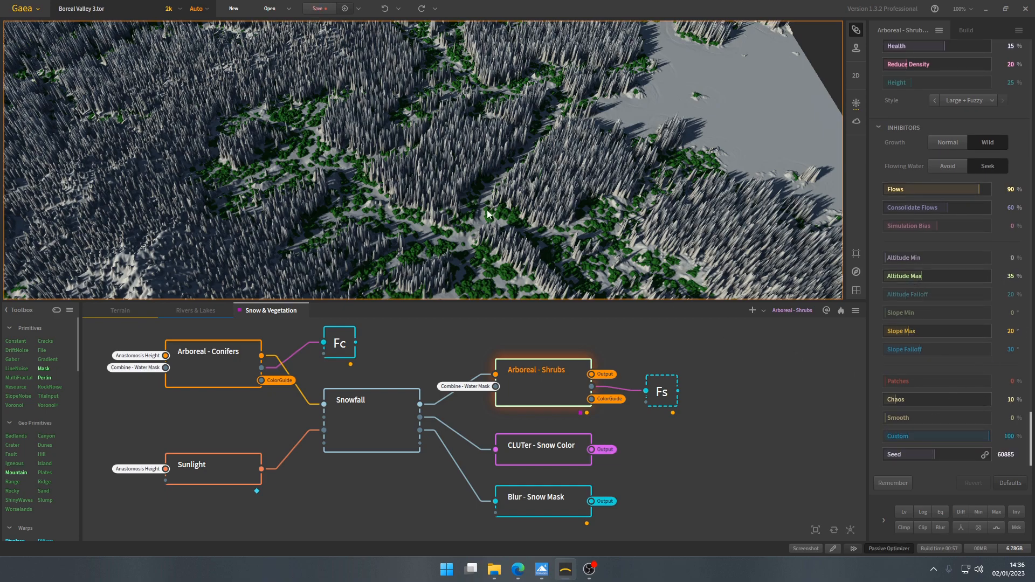
{"action": "scroll", "coordinate": [525, 229], "scroll_direction": "down", "scroll_amount": 5}
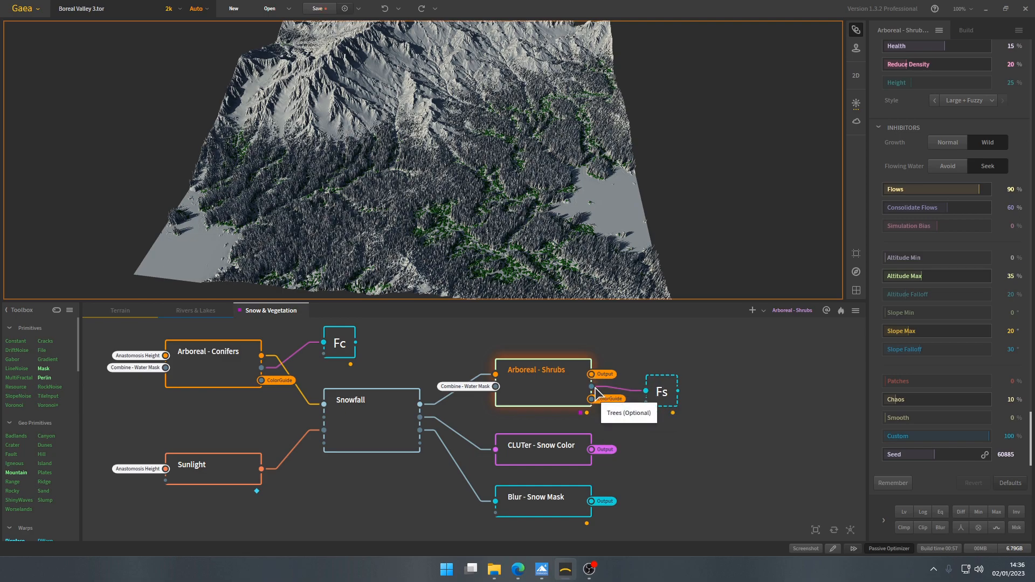
- Preview the Fx - Shrubs Mask output and locate the matching Fx - Conifers Mask node
{"action": "left_click", "coordinate": [665, 392]}
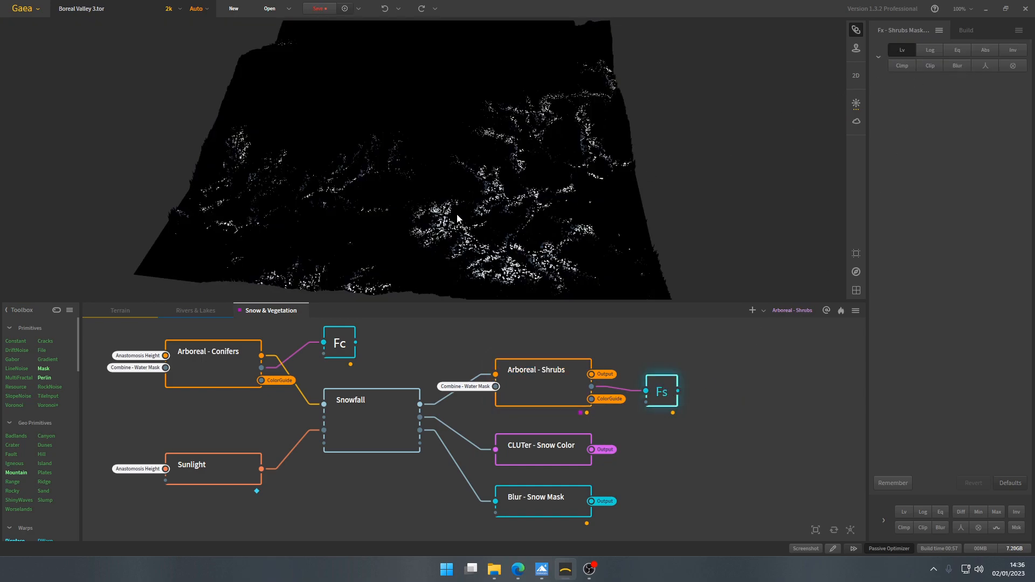
{"action": "scroll", "coordinate": [458, 407], "scroll_direction": "down", "scroll_amount": 3}
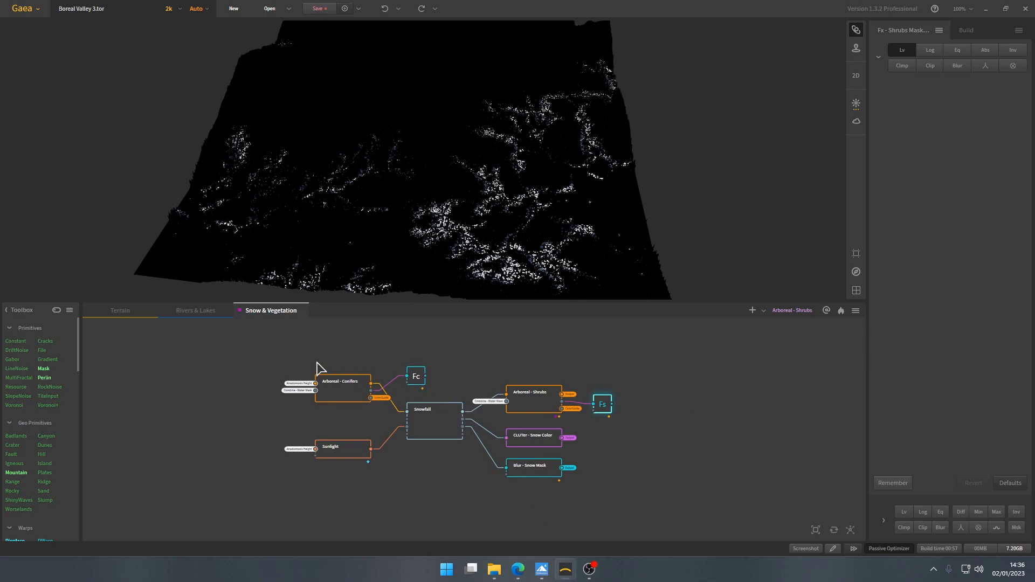
{"action": "scroll", "coordinate": [345, 373], "scroll_direction": "up", "scroll_amount": 2}
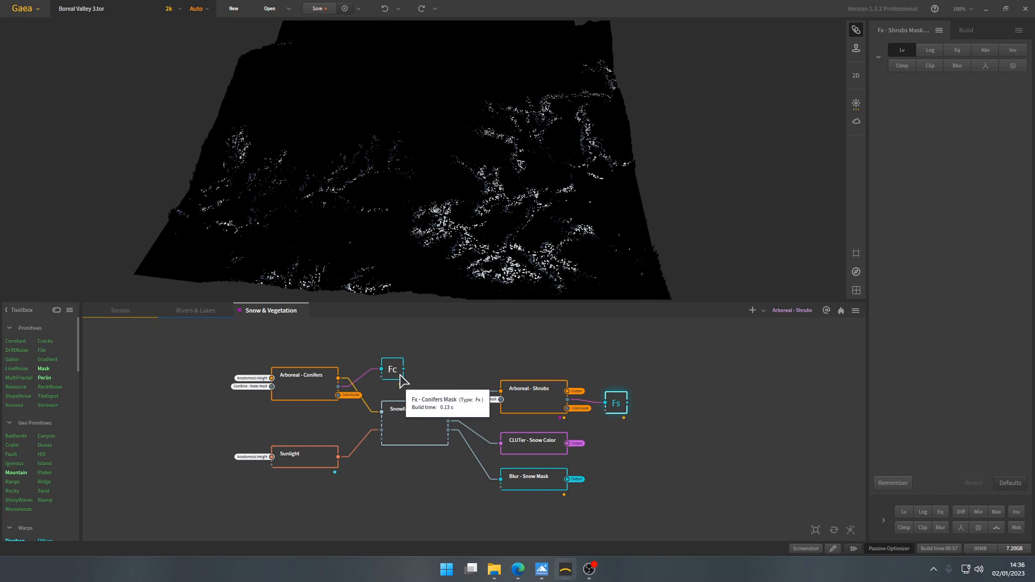
{"action": "left_click", "coordinate": [194, 325]}
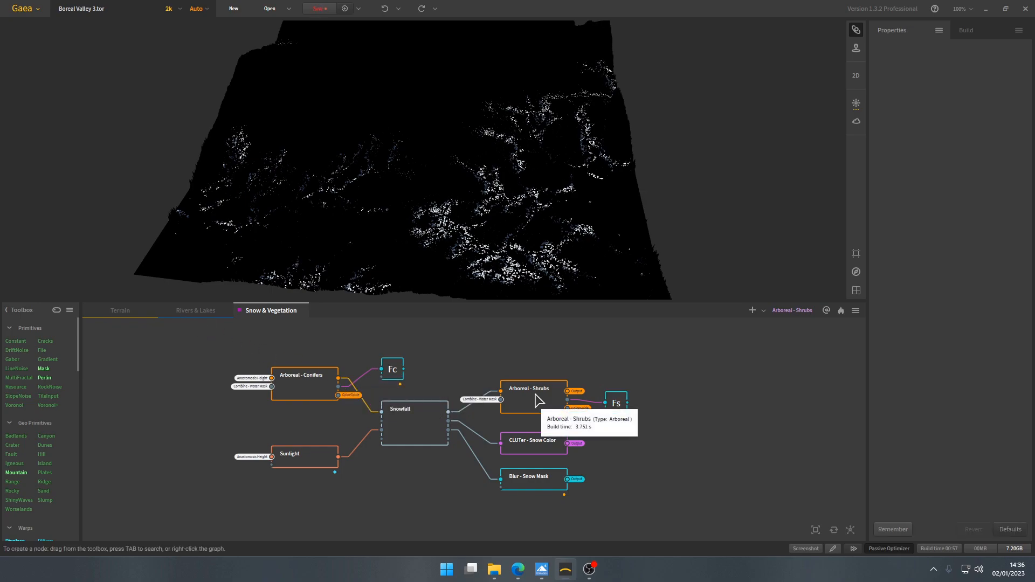
- Pin the Anastomosis Height chokepoint in the Terrain graph as the underlay
{"action": "left_click", "coordinate": [141, 312]}
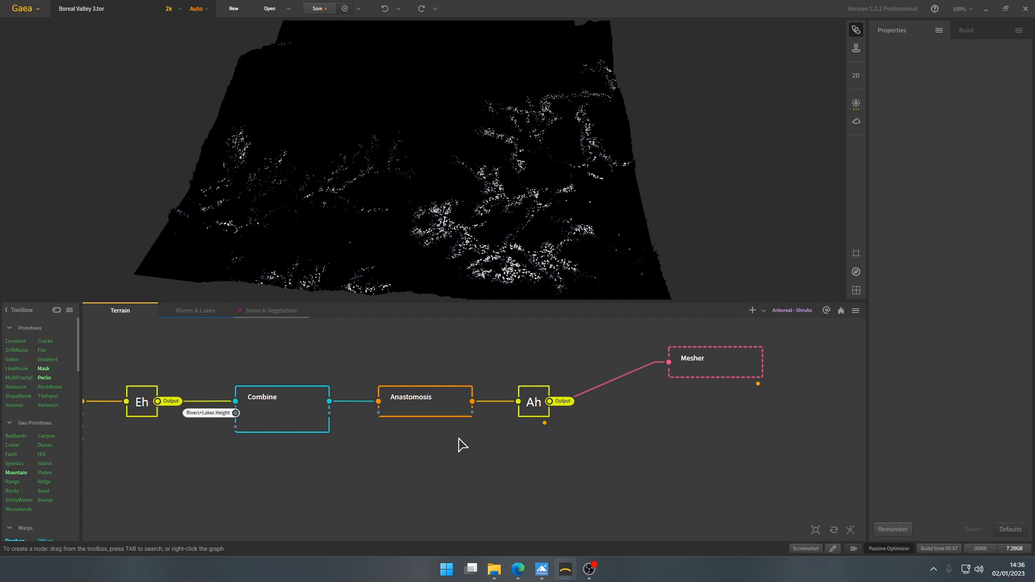
{"action": "scroll", "coordinate": [465, 444], "scroll_direction": "down", "scroll_amount": 3}
{"action": "scroll", "coordinate": [526, 405], "scroll_direction": "up", "scroll_amount": 4}
{"action": "left_click", "coordinate": [526, 404]}
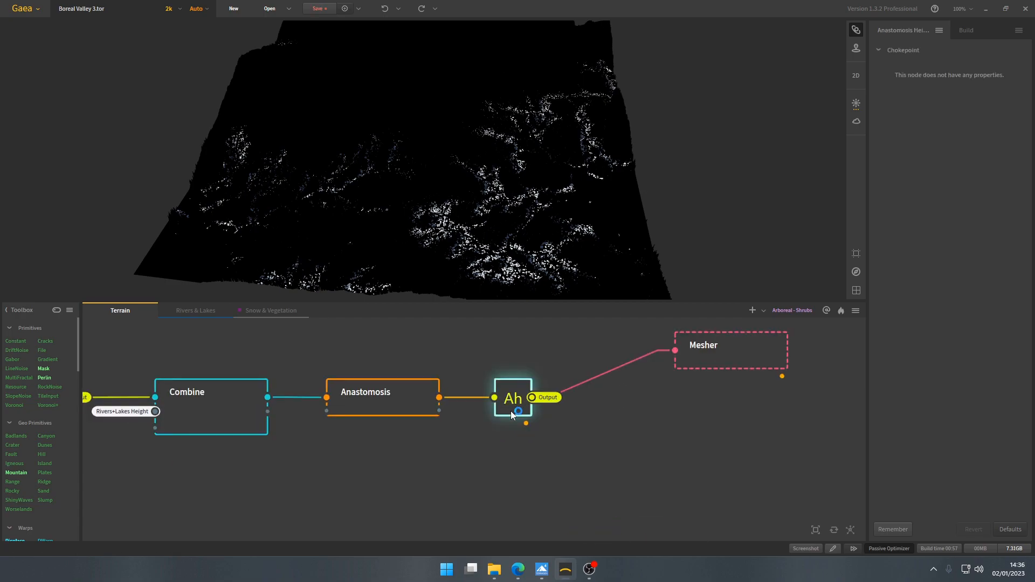
{"action": "scroll", "coordinate": [510, 411], "scroll_direction": "down", "scroll_amount": 2}
{"action": "right_click", "coordinate": [506, 421]}
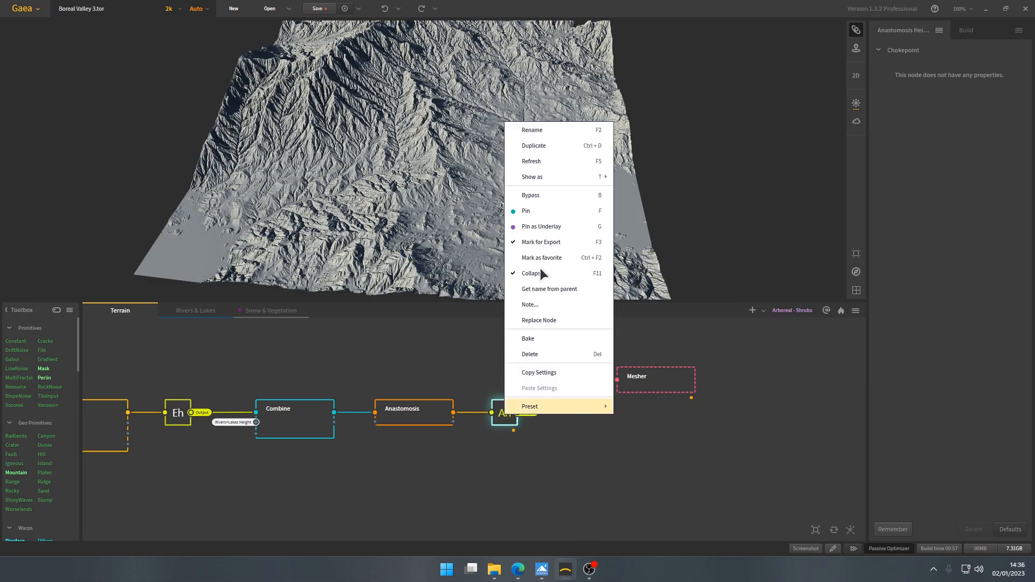
{"action": "left_click", "coordinate": [540, 226]}
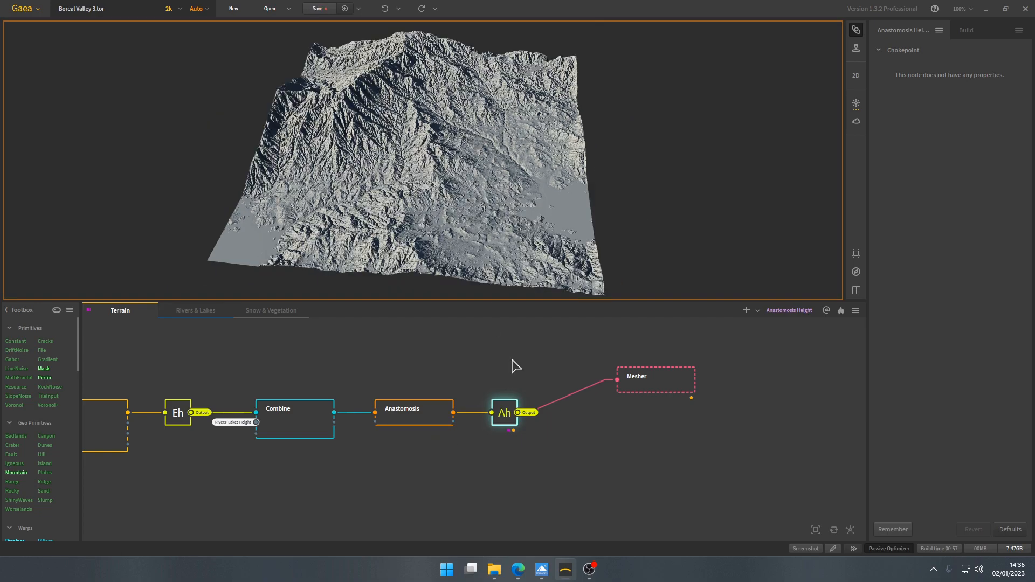
- Compare the bare Anastomosis Height terrain with the Arboreal - Shrubs result from the Snow & Vegetation graph
{"action": "scroll", "coordinate": [439, 418], "scroll_direction": "down", "scroll_amount": 3}
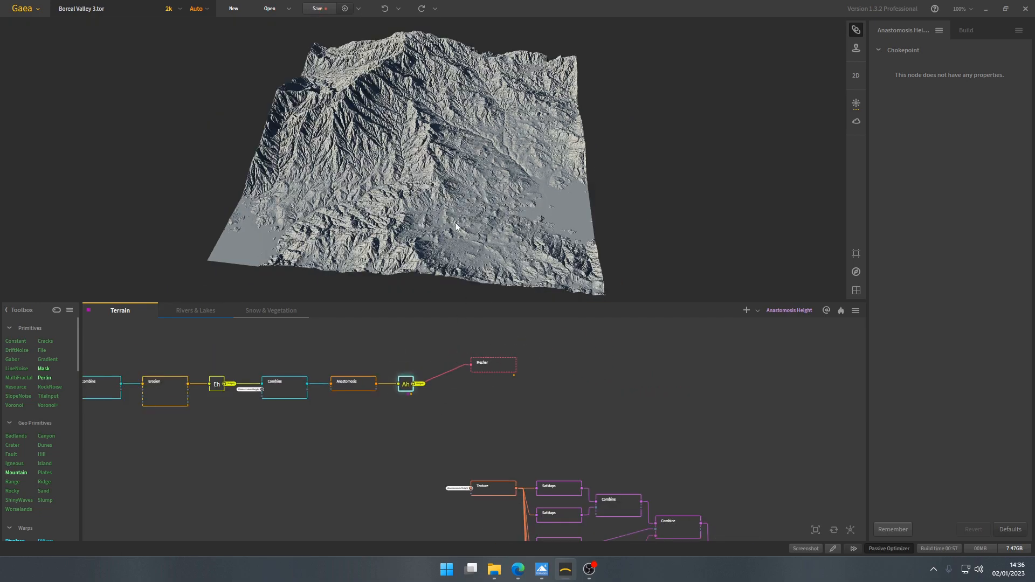
{"action": "mouse_move", "coordinate": [484, 150]}
{"action": "left_mouse_down"}
{"action": "mouse_move", "coordinate": [474, 163]}
{"action": "mouse_move", "coordinate": [485, 149]}
{"action": "left_mouse_up"}
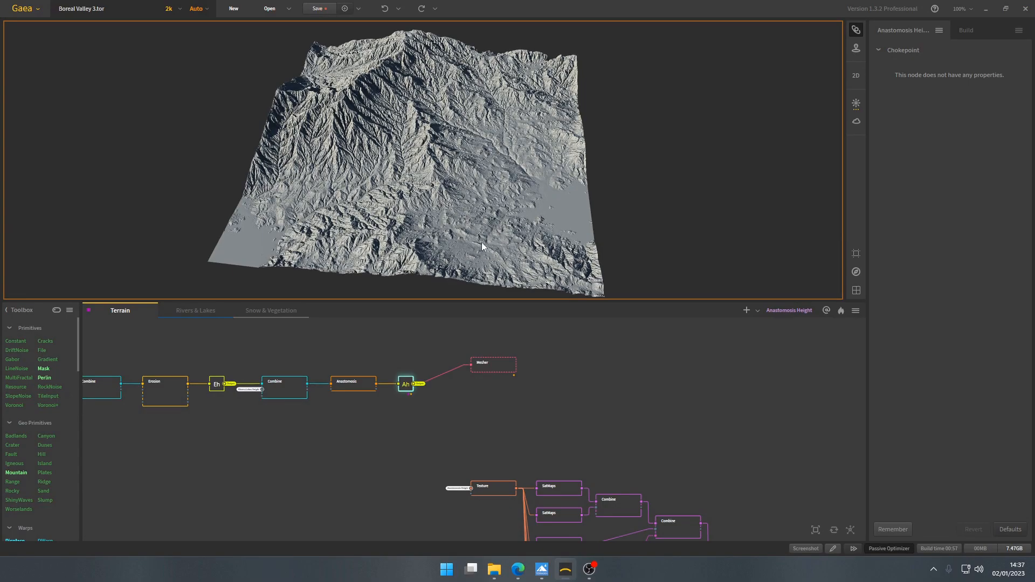
{"action": "left_click_drag", "start_coordinate": [481, 244], "coordinate": [485, 224]}
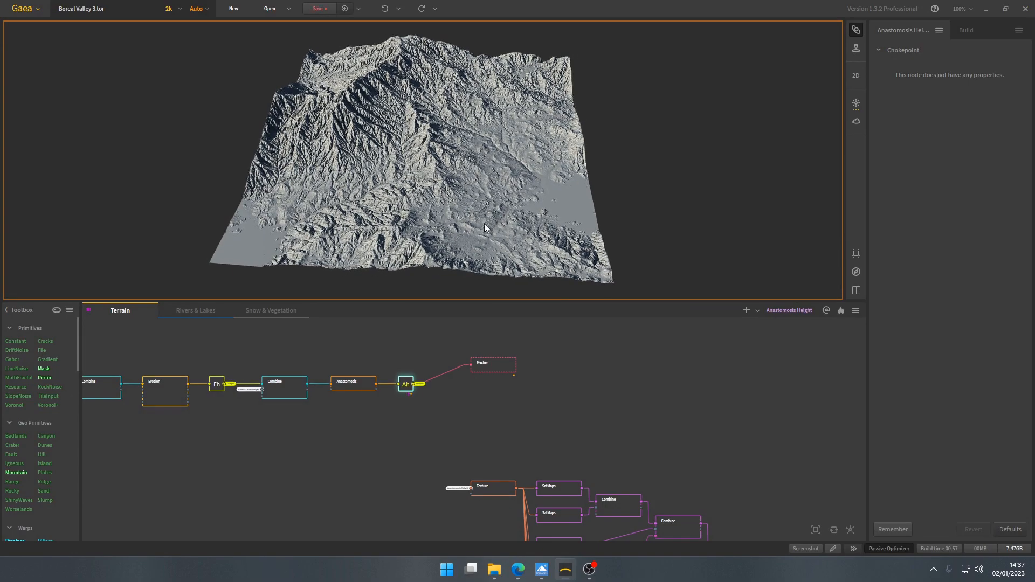
{"action": "left_click", "coordinate": [270, 311]}
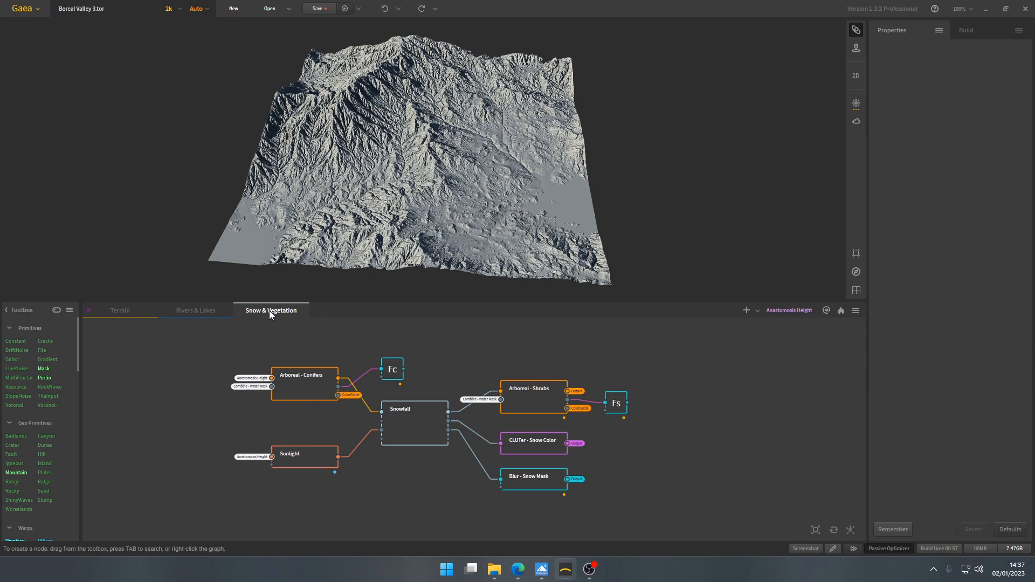
{"action": "left_click", "coordinate": [538, 398]}
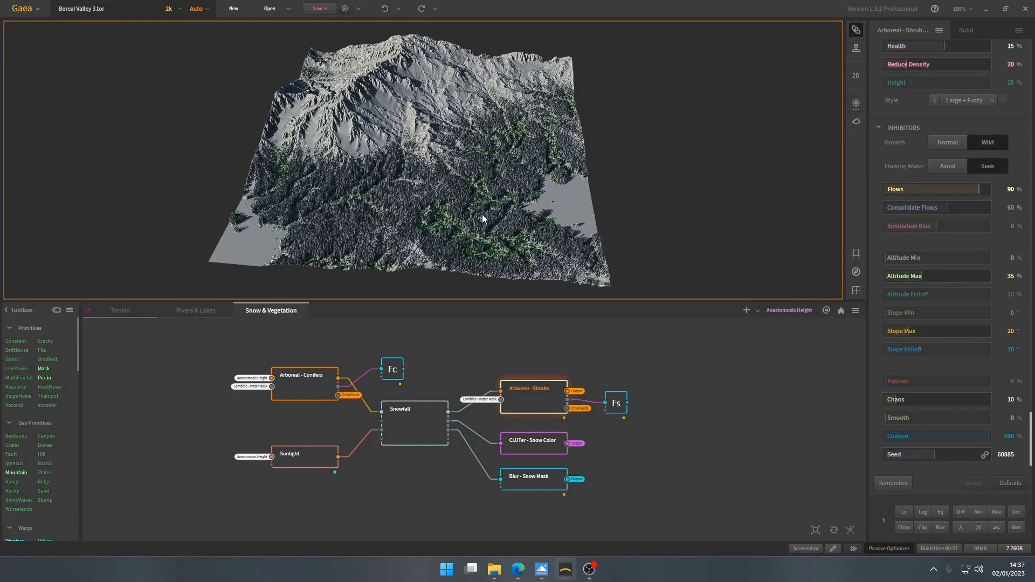
{"action": "left_click", "coordinate": [129, 311]}
{"action": "left_click", "coordinate": [270, 315]}
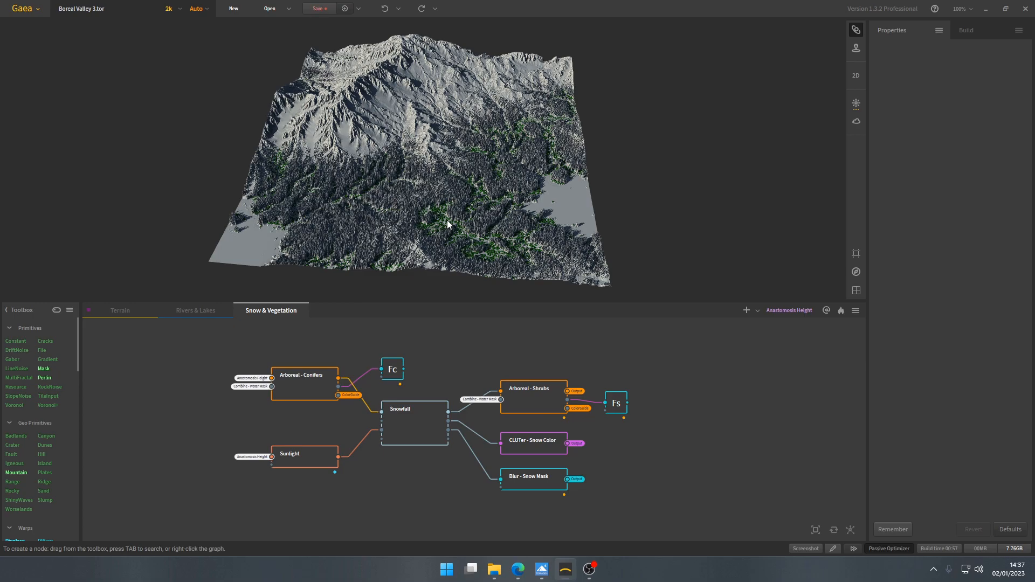
{"action": "left_click", "coordinate": [123, 311]}
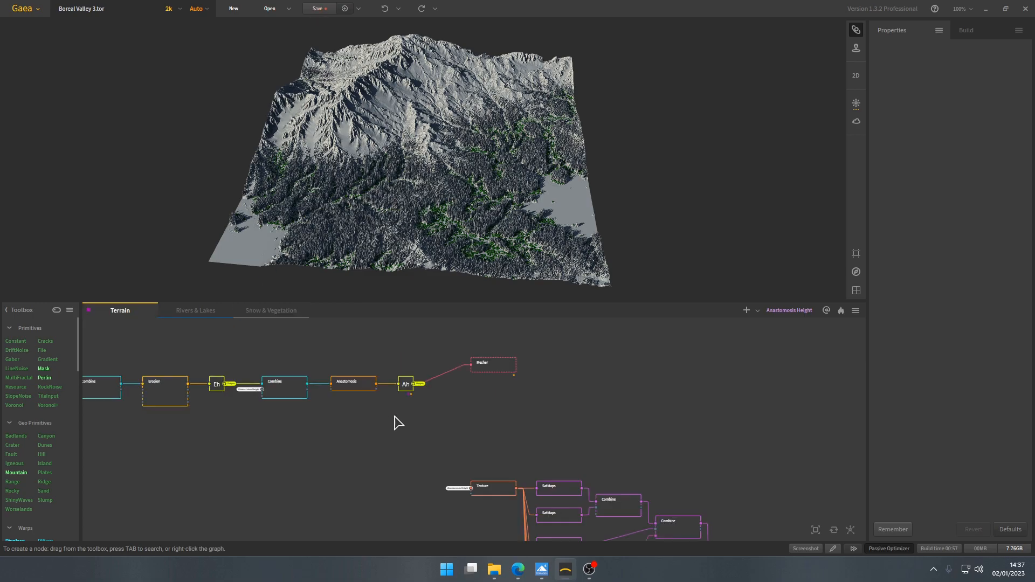
{"action": "left_click", "coordinate": [408, 388]}
- Survey the colour network of SatMaps and Combine nodes in the Terrain graph
{"action": "middle_click_drag", "start_coordinate": [457, 443], "coordinate": [379, 347]}
{"action": "scroll", "coordinate": [451, 429], "scroll_direction": "down", "scroll_amount": 3}
{"action": "middle_click_drag", "start_coordinate": [470, 447], "coordinate": [378, 340]}
{"action": "scroll", "coordinate": [395, 367], "scroll_direction": "down", "scroll_amount": 3}
{"action": "scroll", "coordinate": [396, 368], "scroll_direction": "up", "scroll_amount": 3}
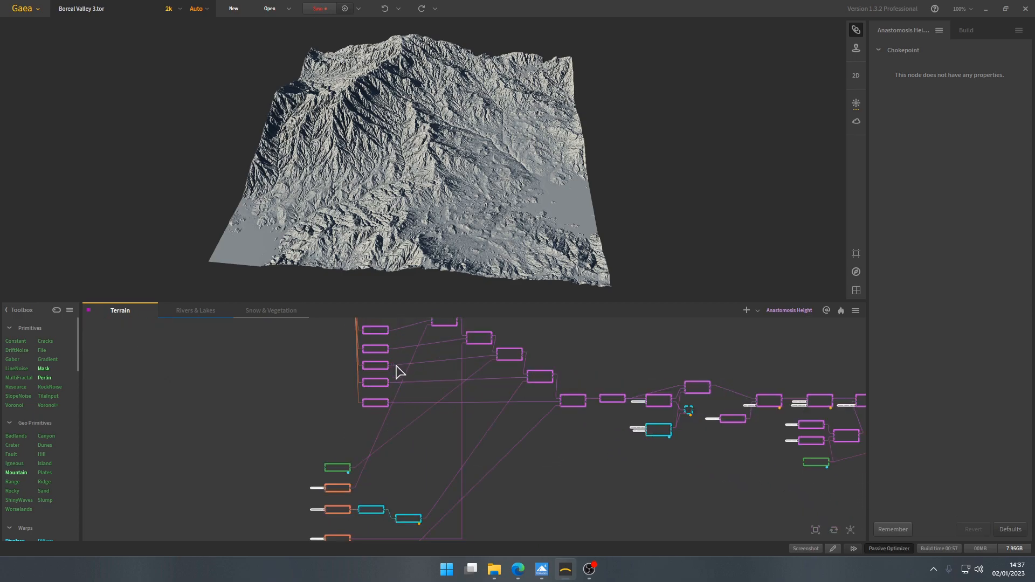
{"action": "middle_click_drag", "start_coordinate": [508, 410], "coordinate": [377, 400]}
{"action": "scroll", "coordinate": [584, 408], "scroll_direction": "up", "scroll_amount": 2}
{"action": "middle_click_drag", "start_coordinate": [584, 407], "coordinate": [465, 400]}
{"action": "scroll", "coordinate": [485, 406], "scroll_direction": "down", "scroll_amount": 1}
- Preview the Texture node and review its Construction and Influences settings and its links to the SatMaps
{"action": "left_click_drag", "start_coordinate": [370, 344], "coordinate": [410, 347]}
{"action": "middle_click_drag", "start_coordinate": [245, 348], "coordinate": [625, 480]}
{"action": "scroll", "coordinate": [456, 405], "scroll_direction": "up", "scroll_amount": 3}
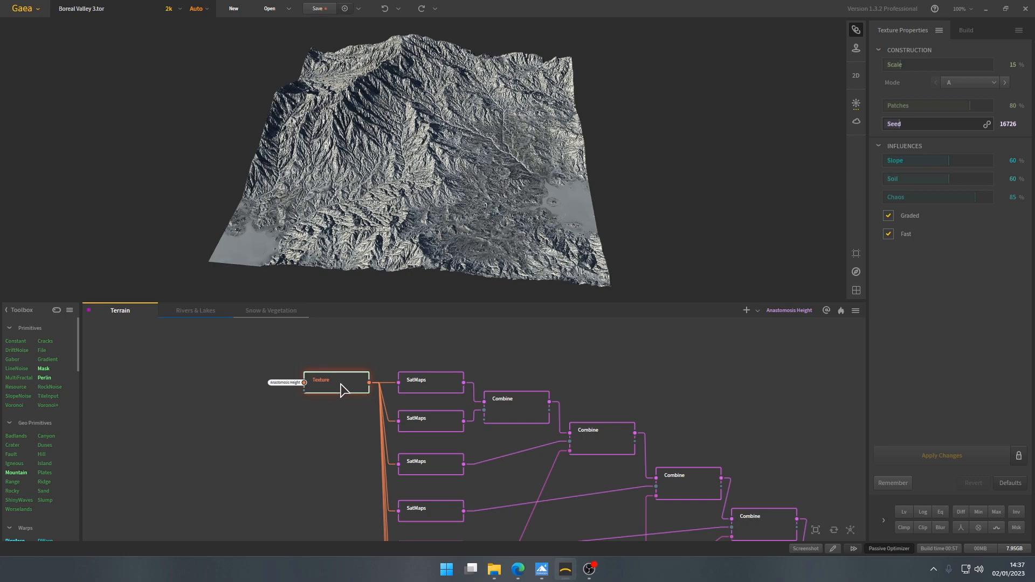
{"action": "middle_click_drag", "start_coordinate": [330, 497], "coordinate": [350, 282]}
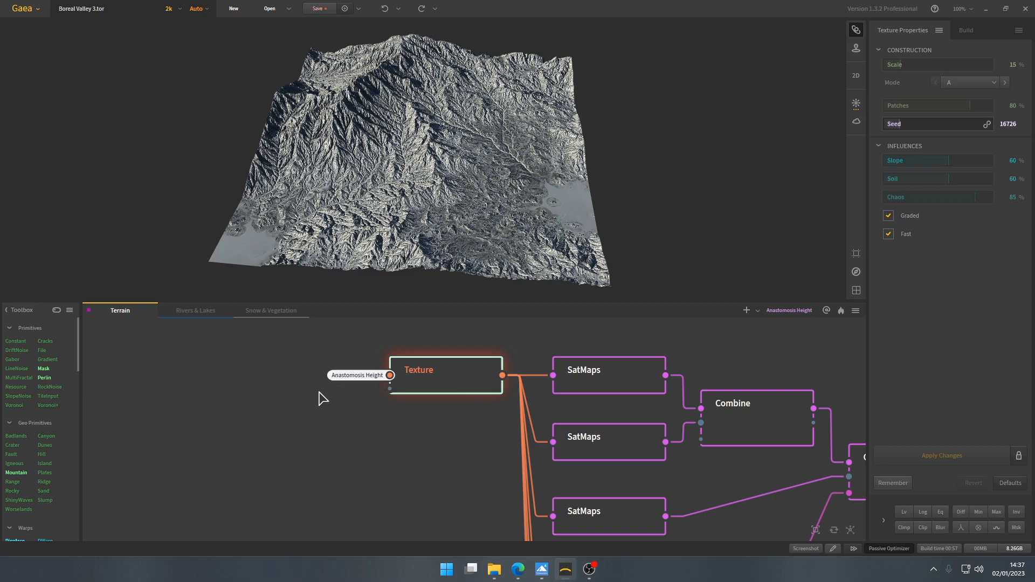
- Preview the MultiFractal mask node and review its FBM noise, Variation and equalize settings
{"action": "middle_click_drag", "start_coordinate": [261, 388], "coordinate": [457, 496]}
{"action": "scroll", "coordinate": [458, 495], "scroll_direction": "down", "scroll_amount": 2}
{"action": "scroll", "coordinate": [454, 489], "scroll_direction": "down", "scroll_amount": 2}
{"action": "middle_click_drag", "start_coordinate": [374, 391], "coordinate": [408, 435]}
{"action": "scroll", "coordinate": [485, 422], "scroll_direction": "up", "scroll_amount": 4}
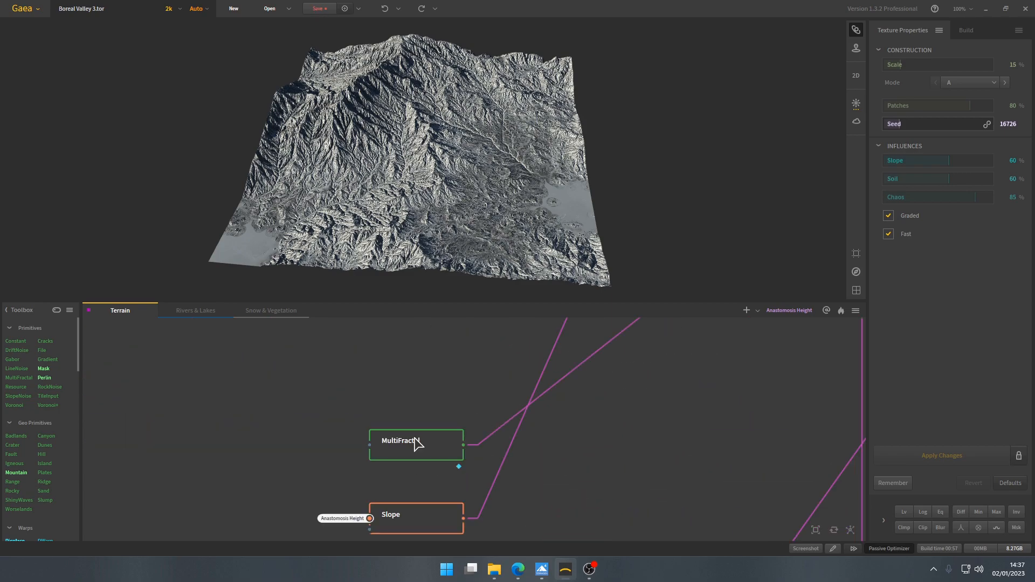
{"action": "left_click", "coordinate": [414, 438]}
{"action": "scroll", "coordinate": [414, 438], "scroll_direction": "down", "scroll_amount": 2}
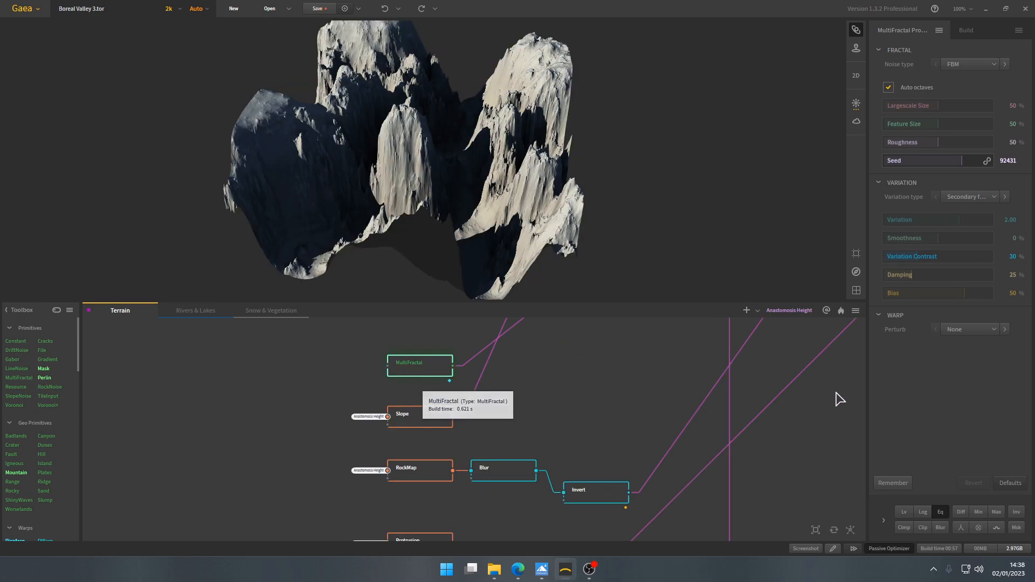
{"action": "left_click", "coordinate": [941, 513]}
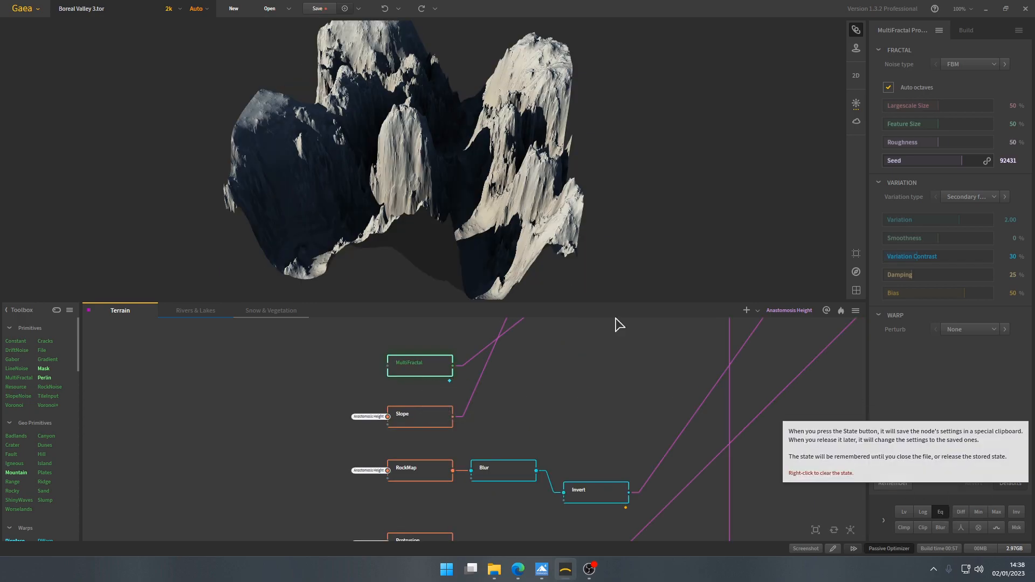
{"action": "left_click_drag", "start_coordinate": [505, 154], "coordinate": [477, 170]}
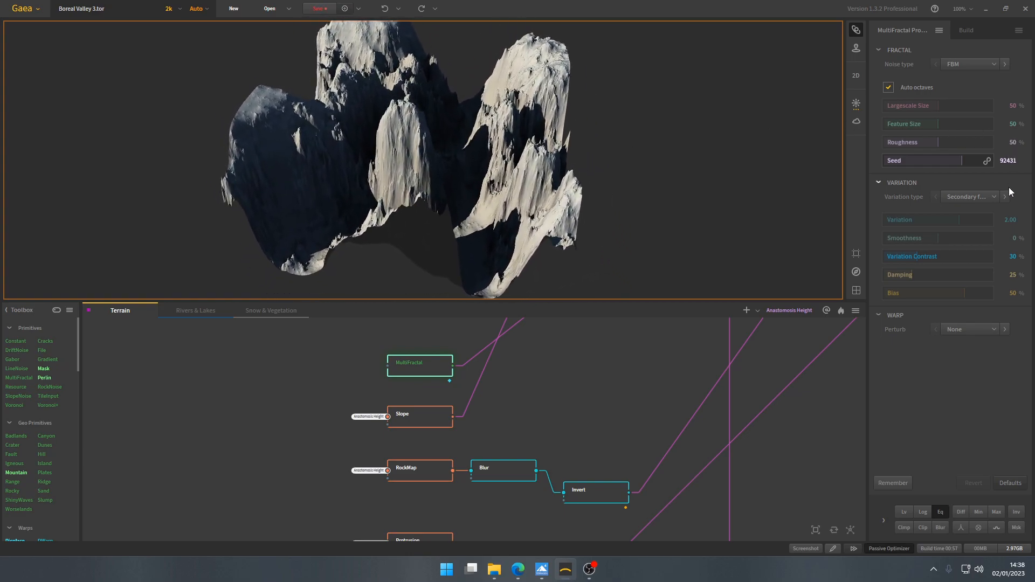
- Preview the Slope mask and the RockMap, Blur and Invert chain below it
{"action": "left_click", "coordinate": [433, 394]}
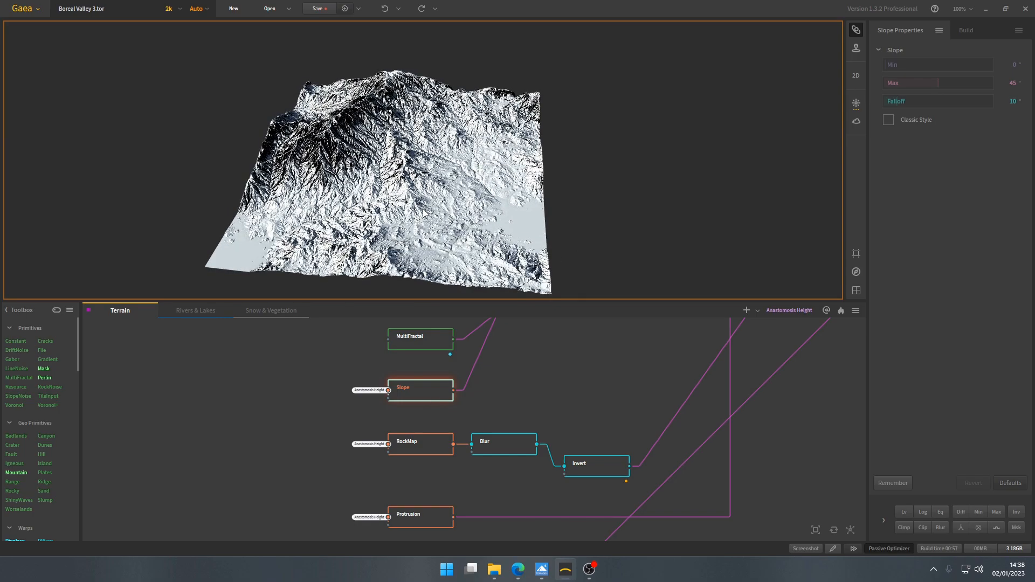
{"action": "left_click", "coordinate": [439, 450]}
{"action": "left_click", "coordinate": [495, 455]}
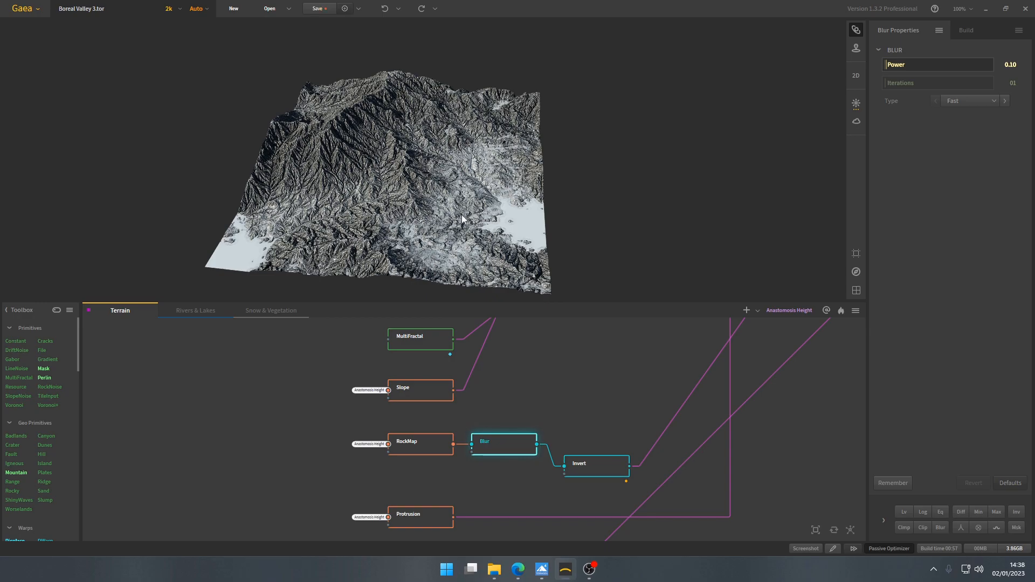
{"action": "left_click", "coordinate": [596, 468]}
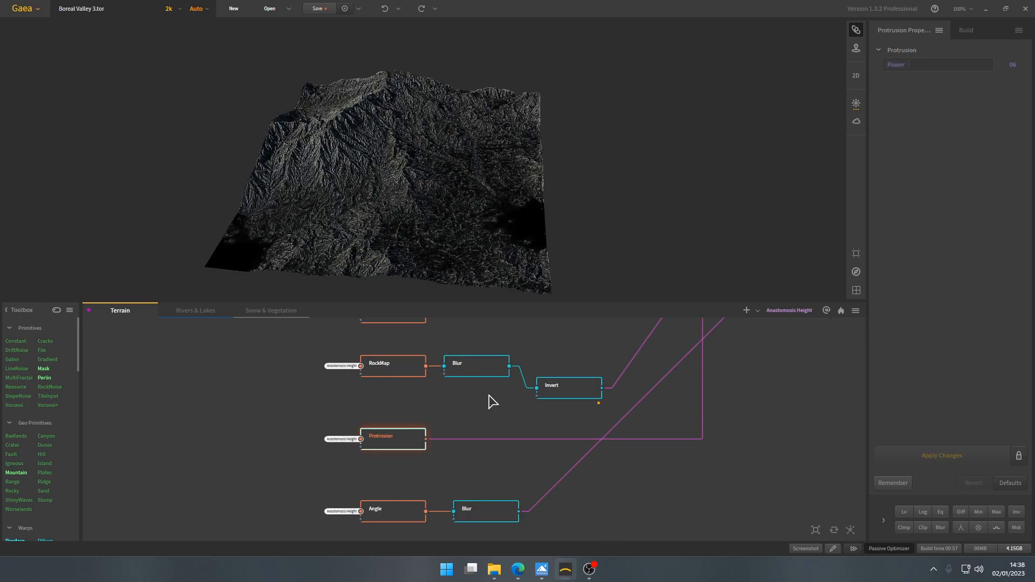
- Inspect the Protrusion mask up close along the mountain ridges
{"action": "middle_click_drag", "start_coordinate": [372, 171], "coordinate": [390, 192]}
{"action": "scroll", "coordinate": [391, 193], "scroll_direction": "up", "scroll_amount": 5}
{"action": "scroll", "coordinate": [410, 201], "scroll_direction": "up", "scroll_amount": 6}
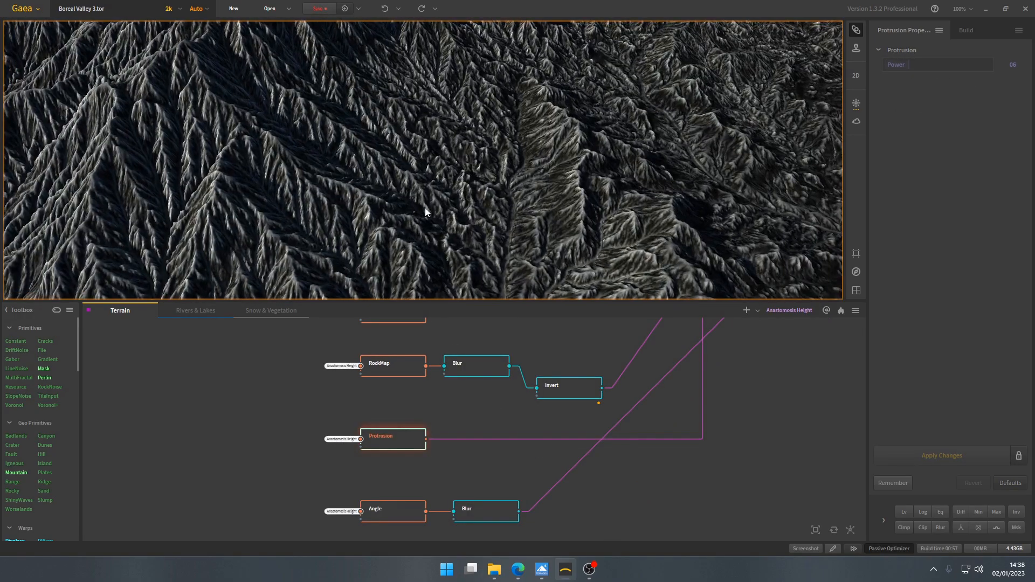
{"action": "scroll", "coordinate": [446, 189], "scroll_direction": "down", "scroll_amount": 6}
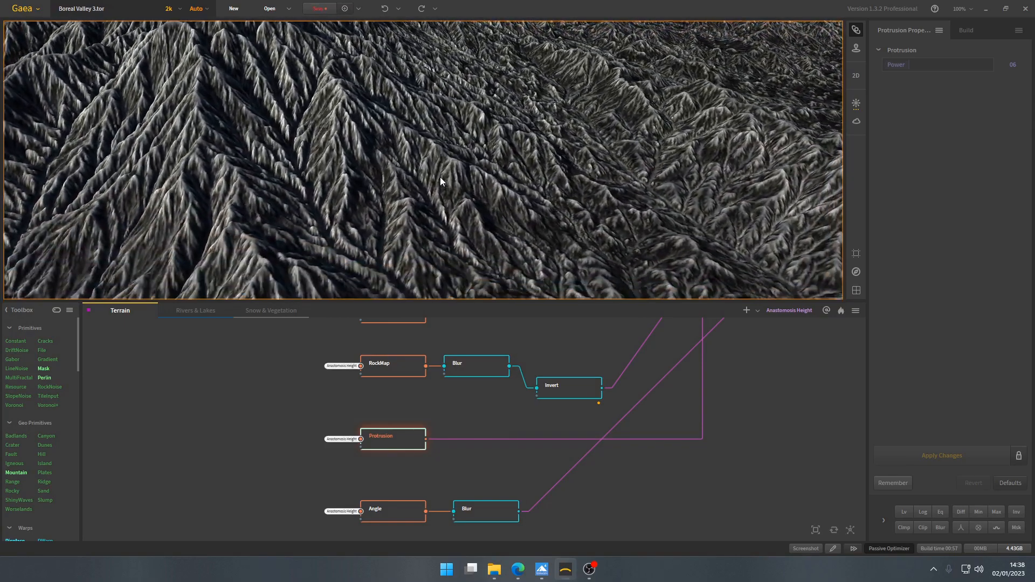
{"action": "scroll", "coordinate": [418, 178], "scroll_direction": "down", "scroll_amount": 5}
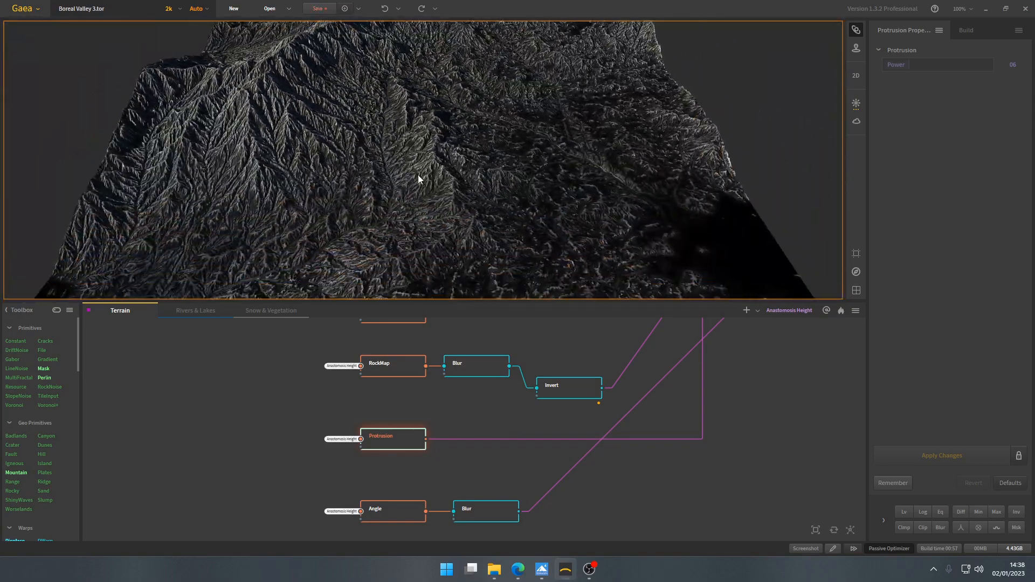
- Preview the Angle mask and the Blur node connected to it
{"action": "middle_click_drag", "start_coordinate": [402, 520], "coordinate": [388, 430]}
{"action": "left_click", "coordinate": [391, 426]}
{"action": "left_click", "coordinate": [483, 421]}
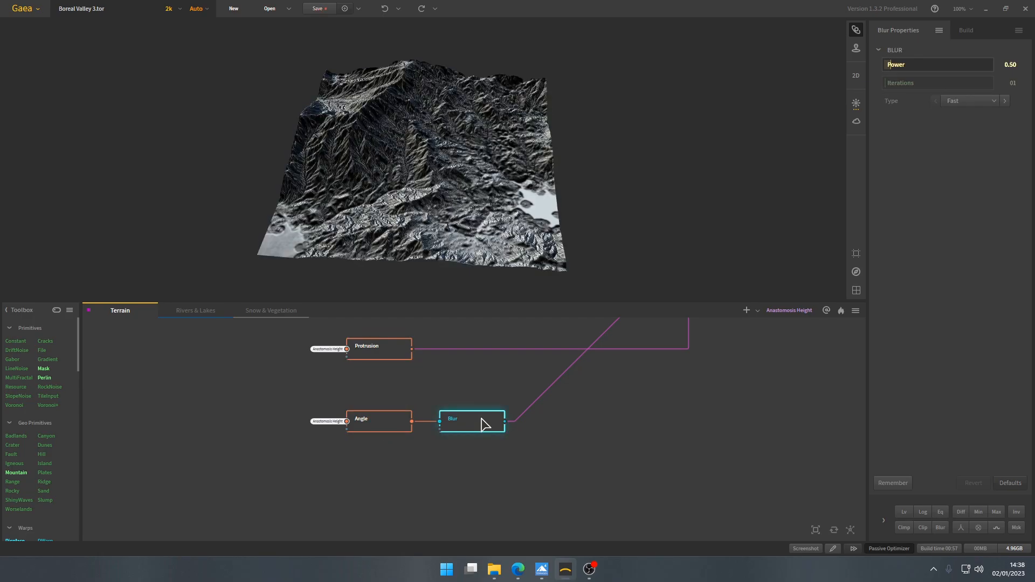
- Preview the first SatMaps node fed by the Texture node and review its Rocky library gradient and Bias settings
{"action": "scroll", "coordinate": [467, 154], "scroll_direction": "up", "scroll_amount": 3}
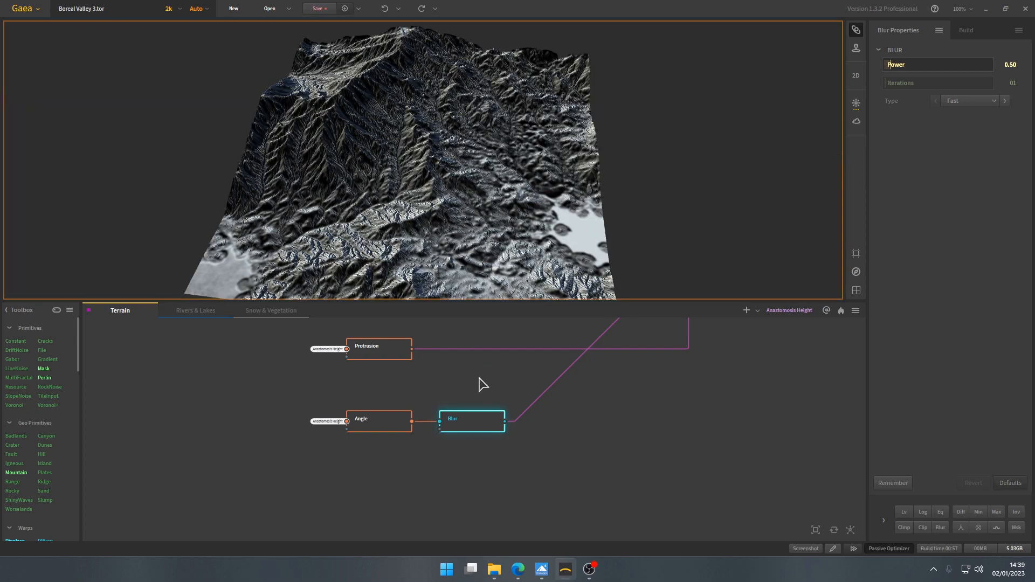
{"action": "middle_click_drag", "start_coordinate": [494, 367], "coordinate": [473, 440]}
{"action": "scroll", "coordinate": [473, 440], "scroll_direction": "down", "scroll_amount": 3}
{"action": "middle_click_drag", "start_coordinate": [487, 404], "coordinate": [489, 432]}
{"action": "scroll", "coordinate": [491, 440], "scroll_direction": "down", "scroll_amount": 2}
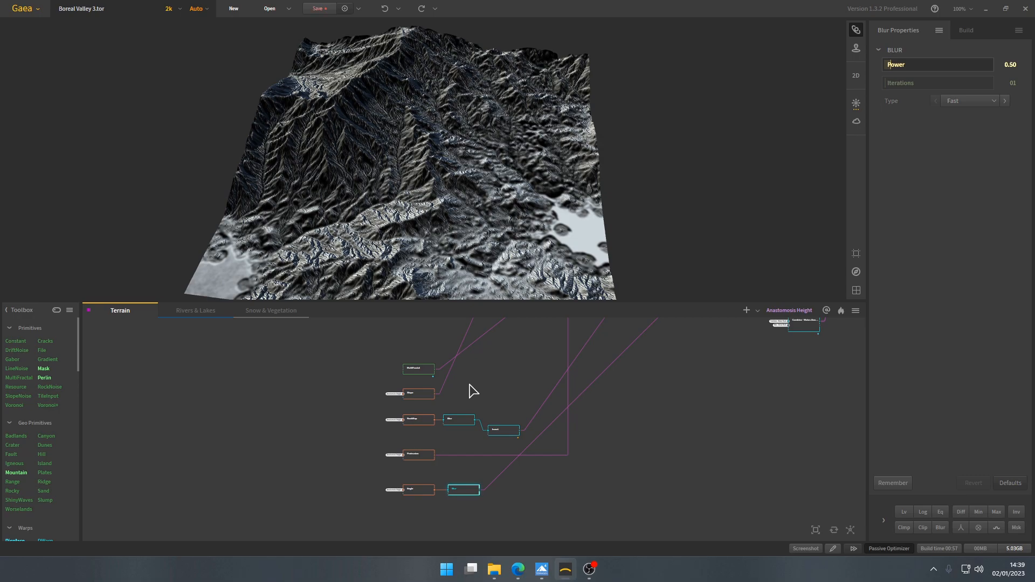
{"action": "middle_click_drag", "start_coordinate": [509, 377], "coordinate": [509, 432]}
{"action": "middle_click_drag", "start_coordinate": [529, 385], "coordinate": [513, 453]}
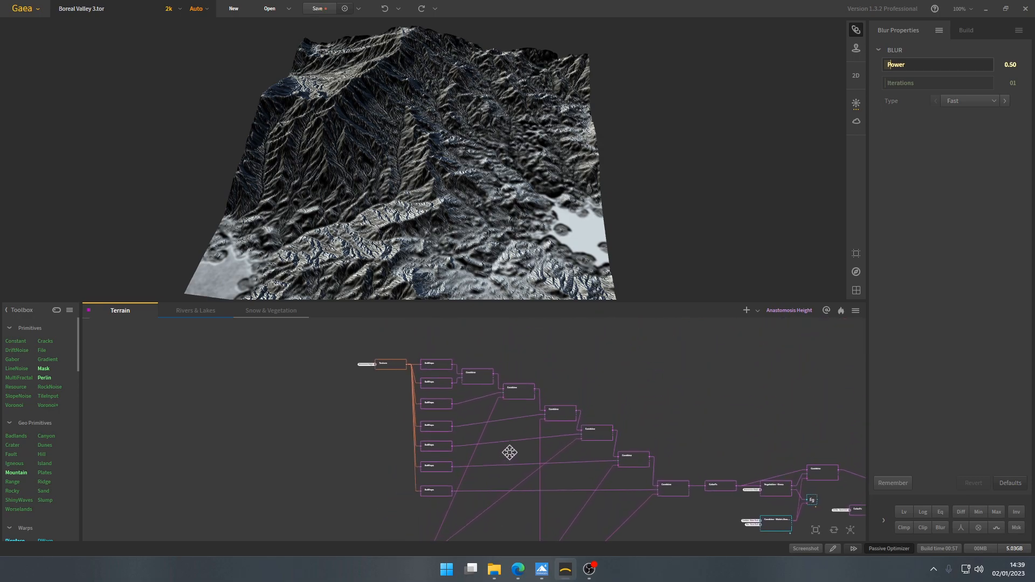
{"action": "scroll", "coordinate": [475, 399], "scroll_direction": "up", "scroll_amount": 4}
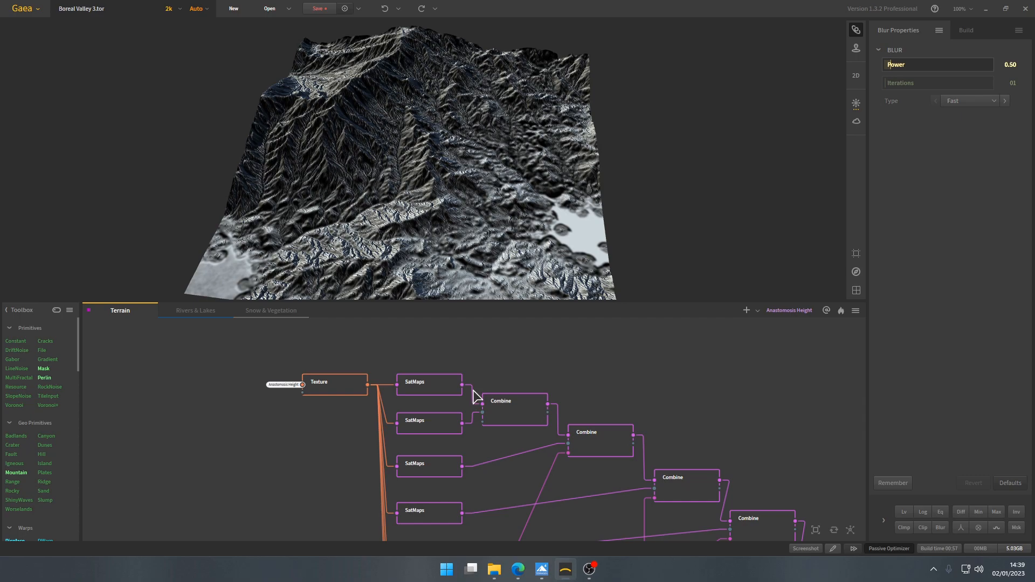
{"action": "left_click", "coordinate": [429, 386]}
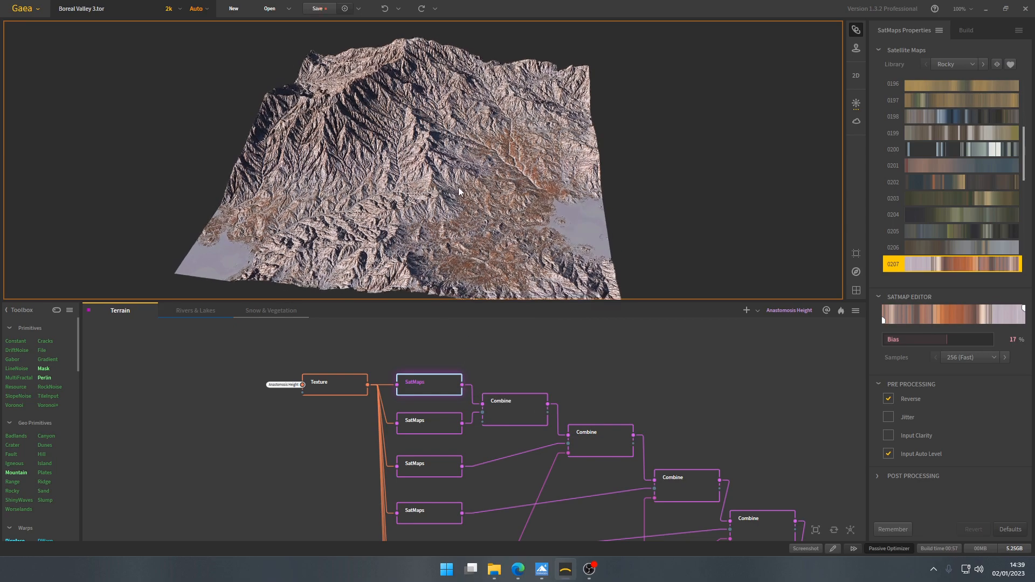
{"action": "scroll", "coordinate": [967, 244], "scroll_direction": "down", "scroll_amount": 3}
- Preview the second SatMaps node and examine its selected gradient in the Rocky library
{"action": "left_click", "coordinate": [436, 426]}
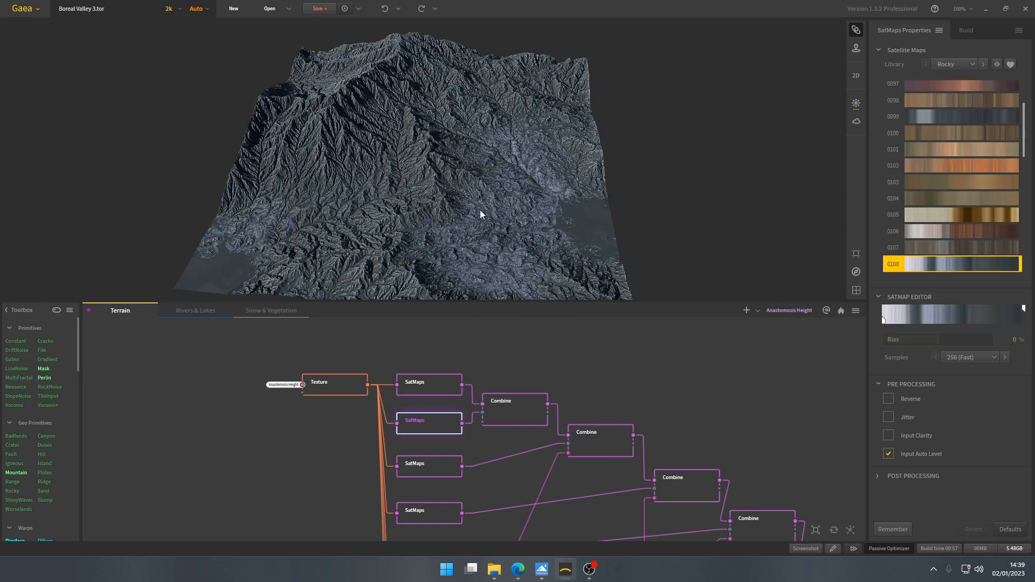
{"action": "scroll", "coordinate": [474, 205], "scroll_direction": "up", "scroll_amount": 5}
{"action": "scroll", "coordinate": [968, 217], "scroll_direction": "down", "scroll_amount": 3}
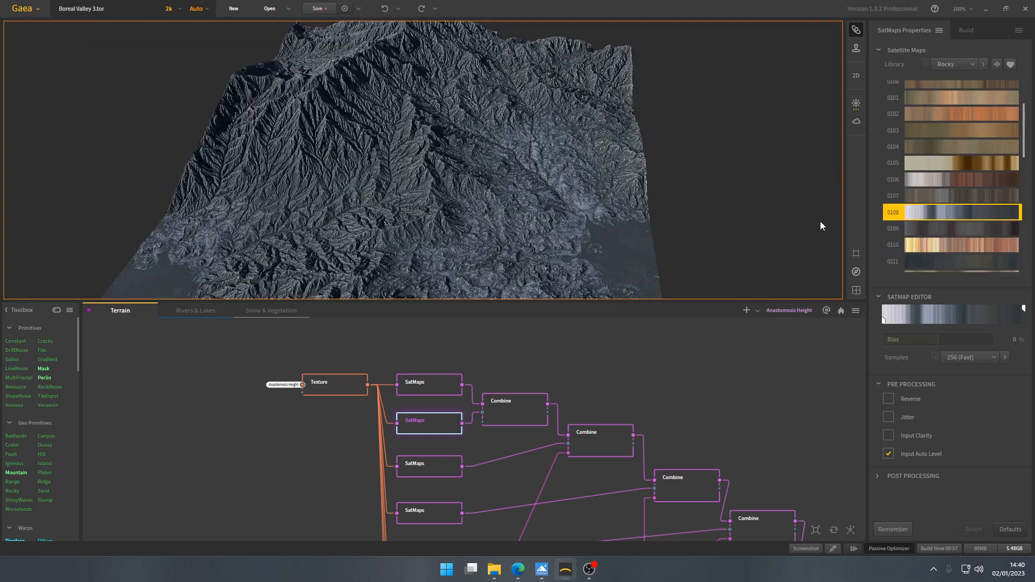
{"action": "scroll", "coordinate": [439, 216], "scroll_direction": "down", "scroll_amount": 3}
- Preview the first Combine node and the third SatMaps node with its Rocky library gradient
{"action": "left_click", "coordinate": [529, 414]}
{"action": "mouse_move", "coordinate": [491, 242]}
{"action": "left_mouse_down"}
{"action": "mouse_move", "coordinate": [445, 233]}
{"action": "mouse_move", "coordinate": [471, 239]}
{"action": "left_mouse_up"}
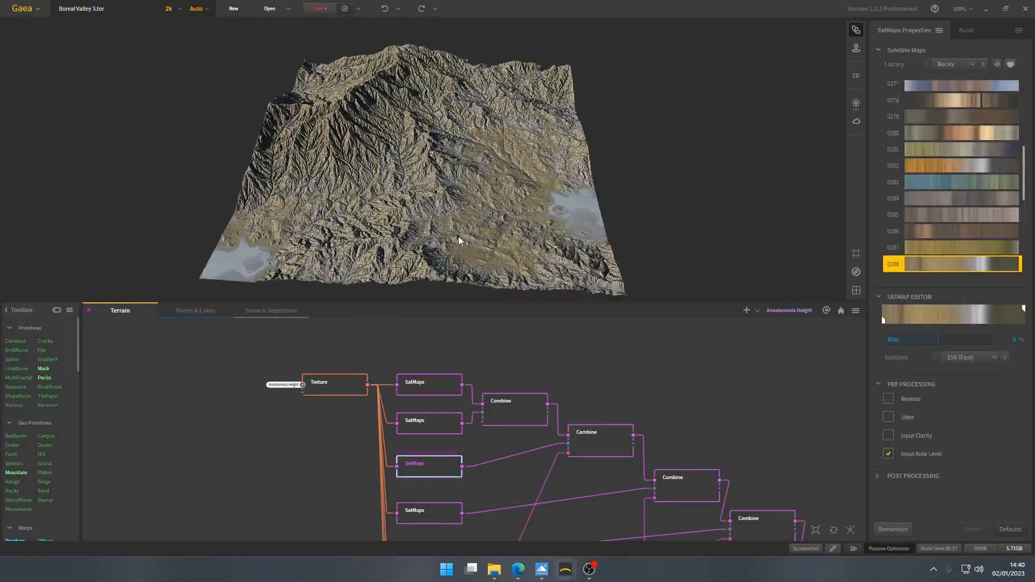
{"action": "left_click_drag", "start_coordinate": [458, 240], "coordinate": [453, 226]}
{"action": "scroll", "coordinate": [944, 198], "scroll_direction": "down", "scroll_amount": 2}
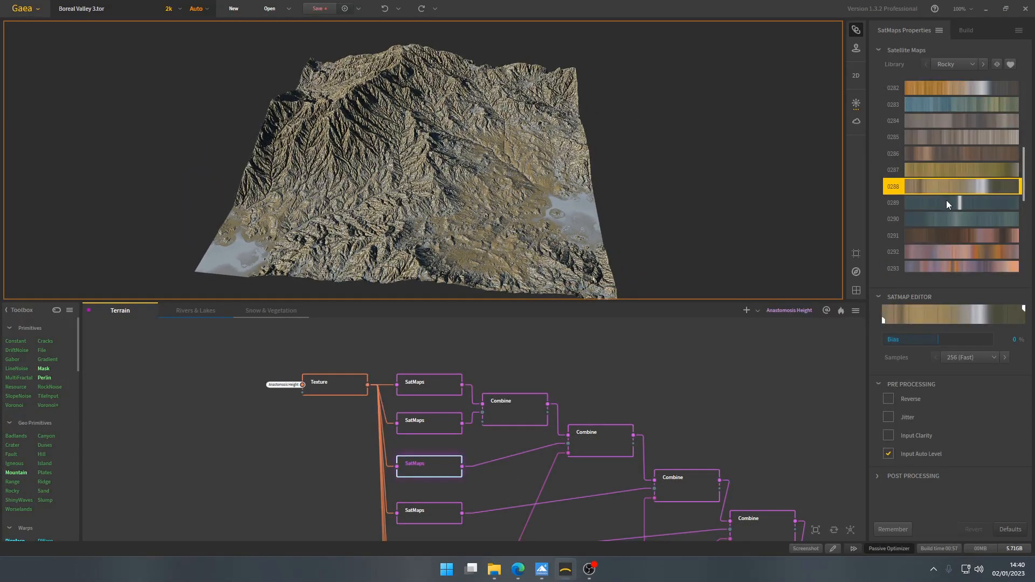
- Preview the second Combine node and trace its mask input back to the Slope node
{"action": "left_click", "coordinate": [600, 447]}
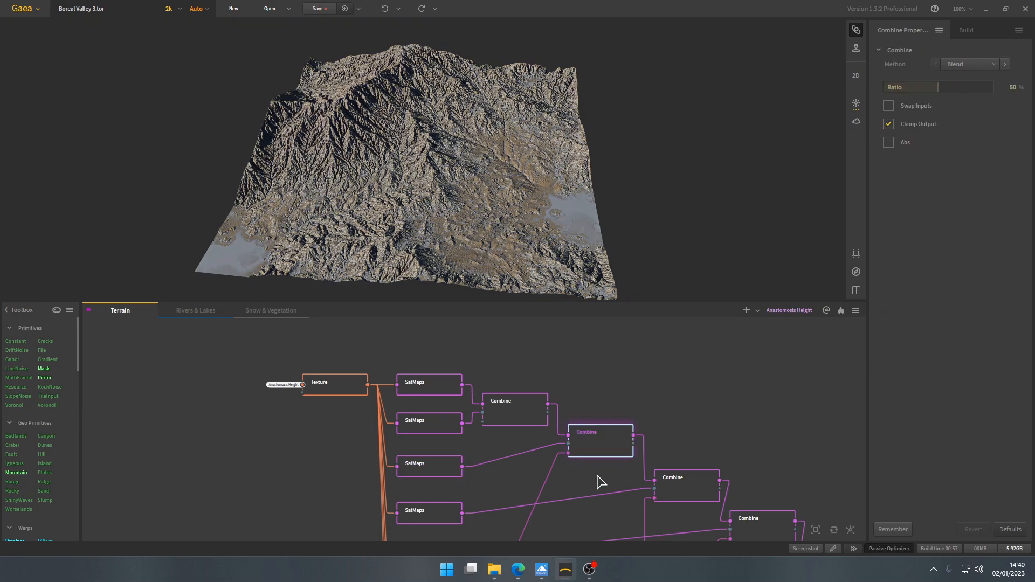
{"action": "left_click_drag", "start_coordinate": [585, 475], "coordinate": [574, 442]}
{"action": "left_click_drag", "start_coordinate": [585, 490], "coordinate": [590, 99]}
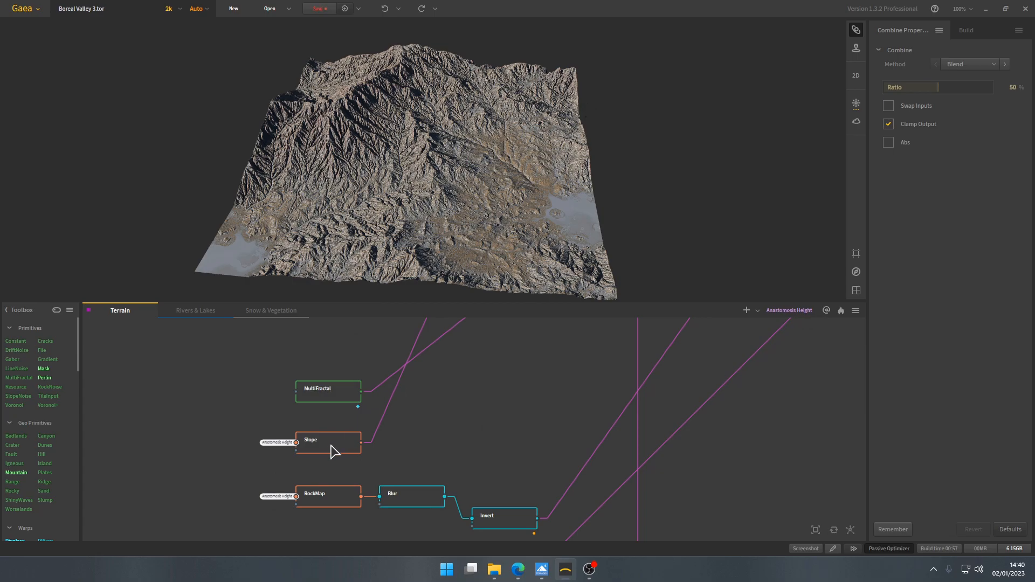
{"action": "left_click_drag", "start_coordinate": [510, 362], "coordinate": [514, 577]}
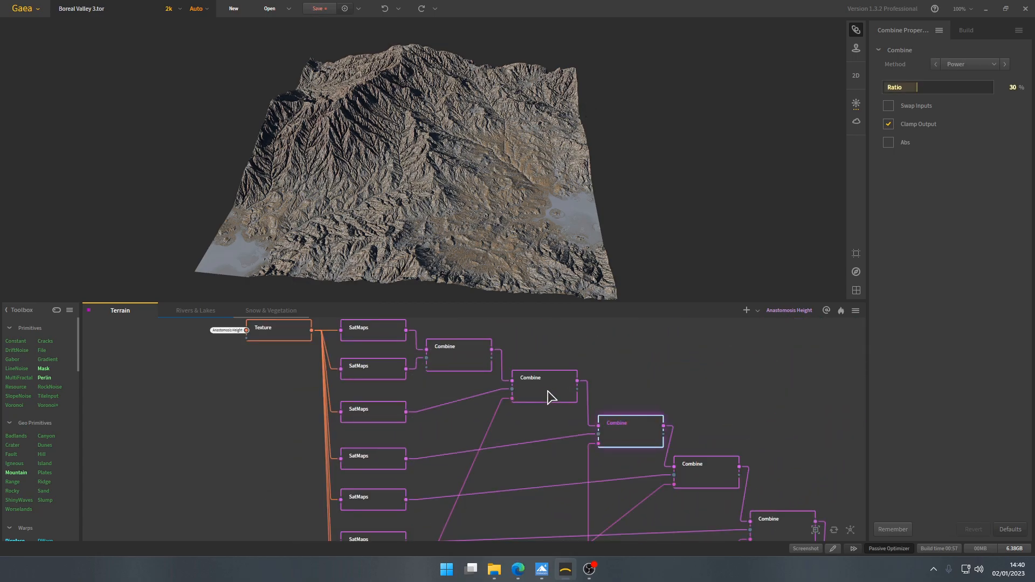
- Inspect the fourth SatMaps node and the third Combine node's blended colours on the terrain
{"action": "left_click_drag", "start_coordinate": [465, 200], "coordinate": [464, 206]}
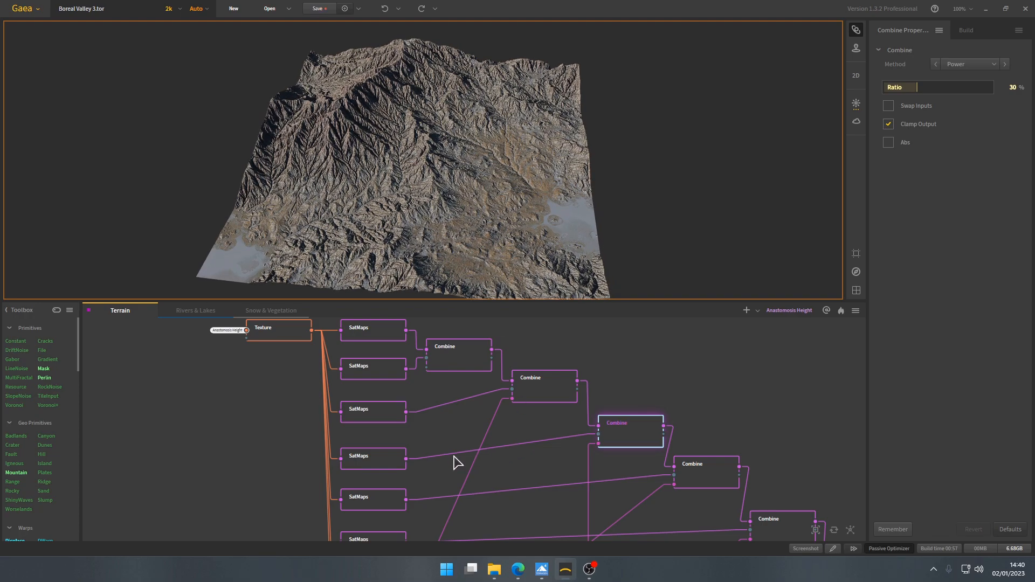
{"action": "left_click", "coordinate": [378, 464]}
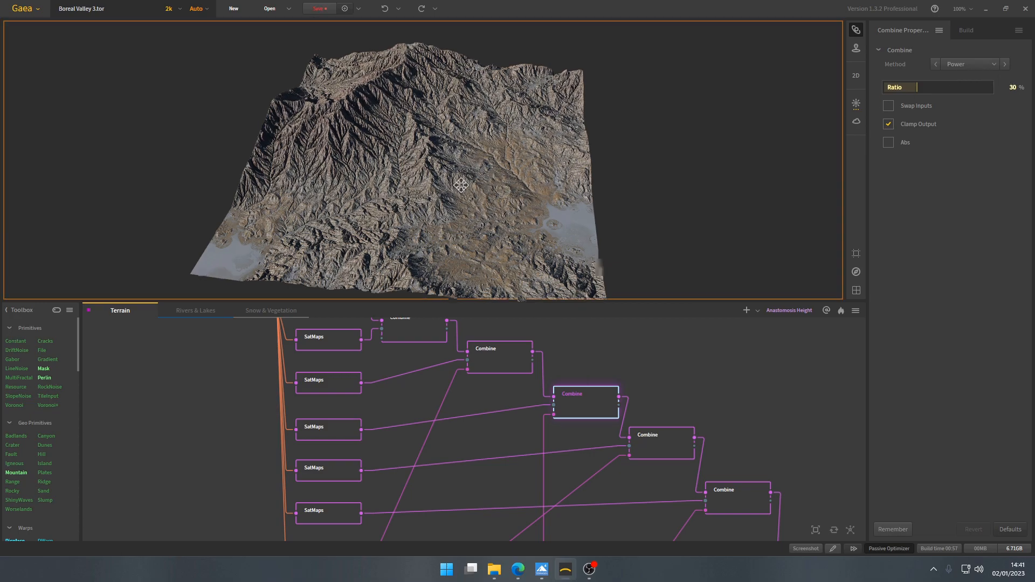
{"action": "scroll", "coordinate": [462, 191], "scroll_direction": "up", "scroll_amount": 3}
{"action": "scroll", "coordinate": [466, 189], "scroll_direction": "down", "scroll_amount": 2}
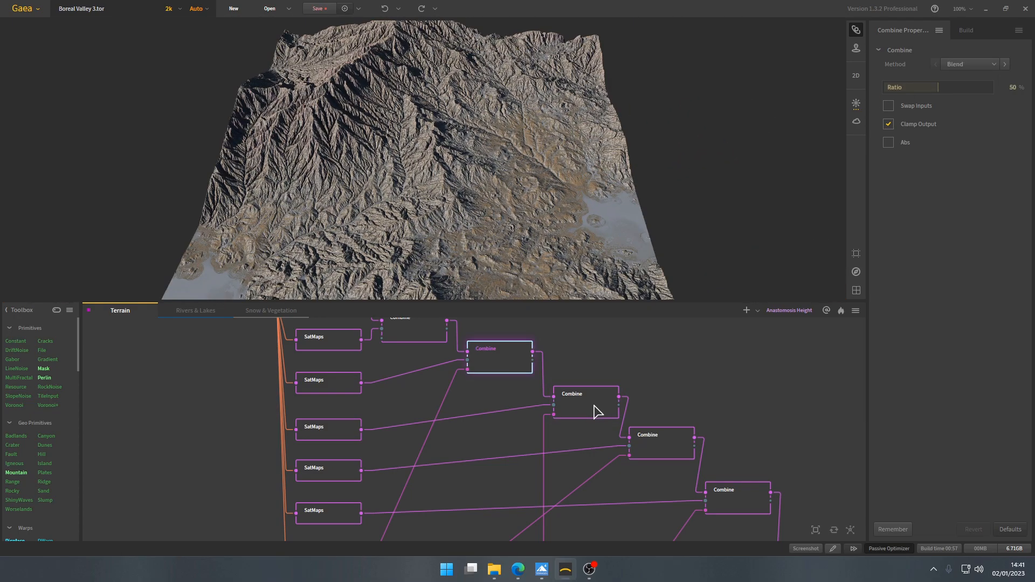
{"action": "left_click", "coordinate": [595, 407]}
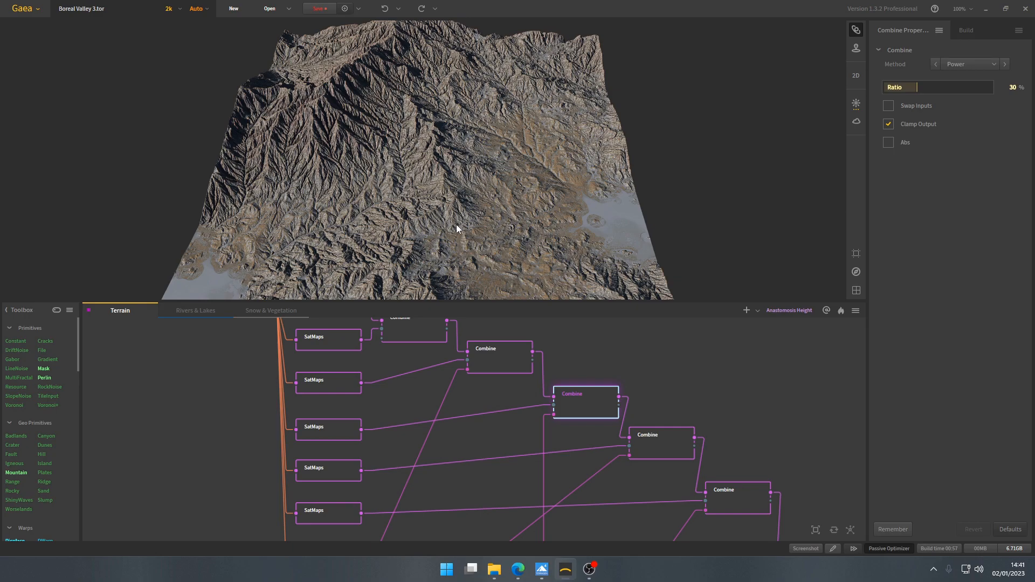
{"action": "left_click_drag", "start_coordinate": [457, 224], "coordinate": [450, 217]}
- Trace the third Combine node's mask input down to the Protrusion node and return to the Combine chain
{"action": "left_click_drag", "start_coordinate": [468, 520], "coordinate": [467, 32]}
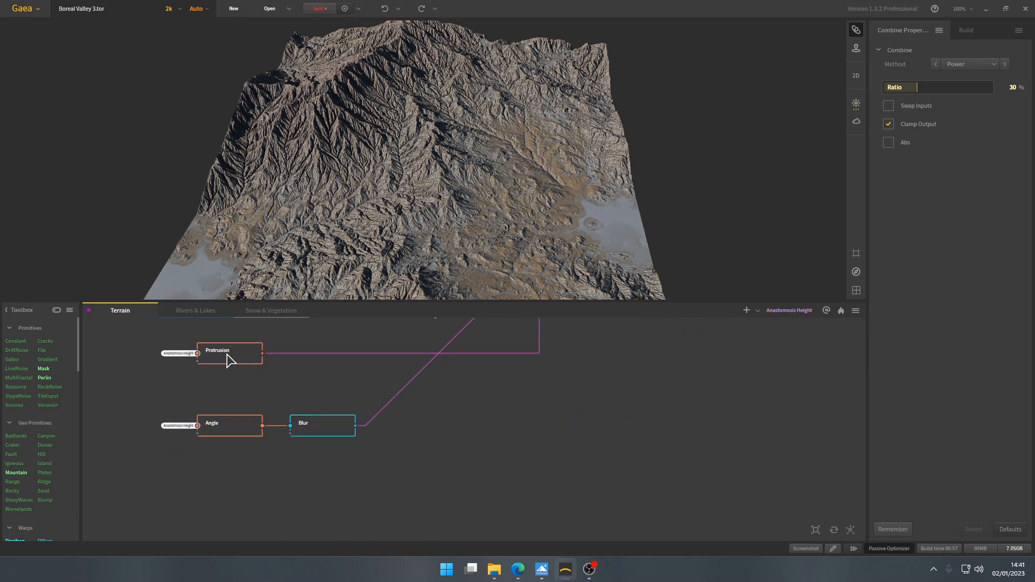
{"action": "scroll", "coordinate": [480, 365], "scroll_direction": "down", "scroll_amount": 5}
{"action": "left_click_drag", "start_coordinate": [479, 382], "coordinate": [476, 564]}
{"action": "scroll", "coordinate": [508, 354], "scroll_direction": "up", "scroll_amount": 4}
{"action": "scroll", "coordinate": [508, 359], "scroll_direction": "up", "scroll_amount": 2}
- Preview the fourth Combine node and trace its mask input back to the MultiFractal node
{"action": "left_click", "coordinate": [604, 447]}
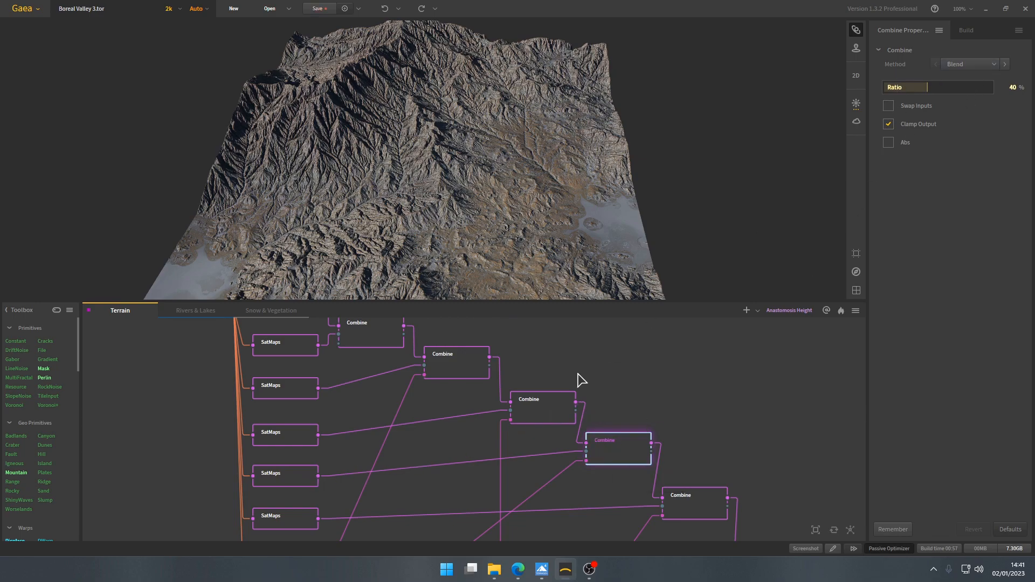
{"action": "left_click_drag", "start_coordinate": [490, 497], "coordinate": [616, 164]}
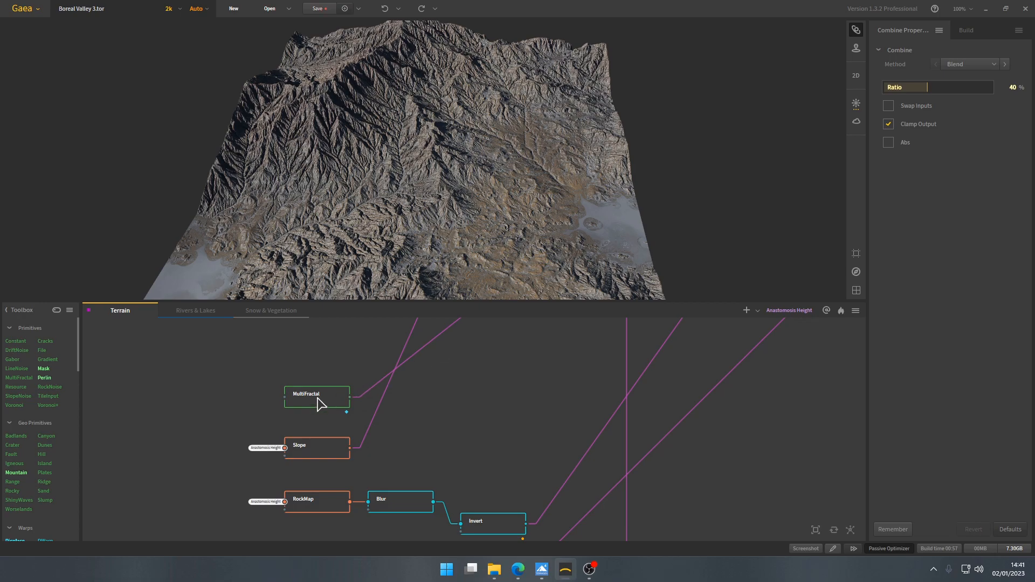
{"action": "left_click_drag", "start_coordinate": [527, 445], "coordinate": [523, 339]}
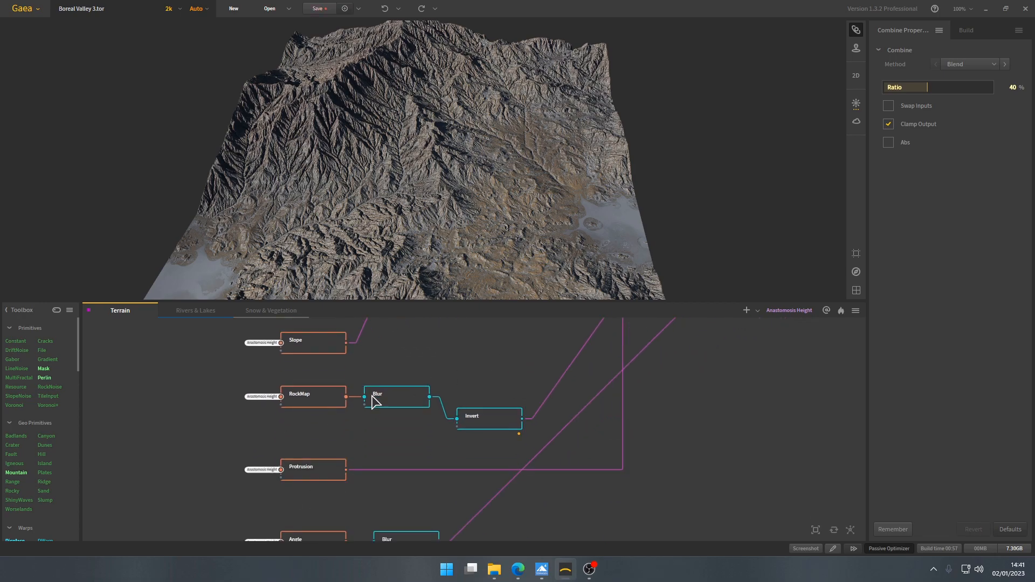
{"action": "left_click_drag", "start_coordinate": [402, 345], "coordinate": [397, 481]}
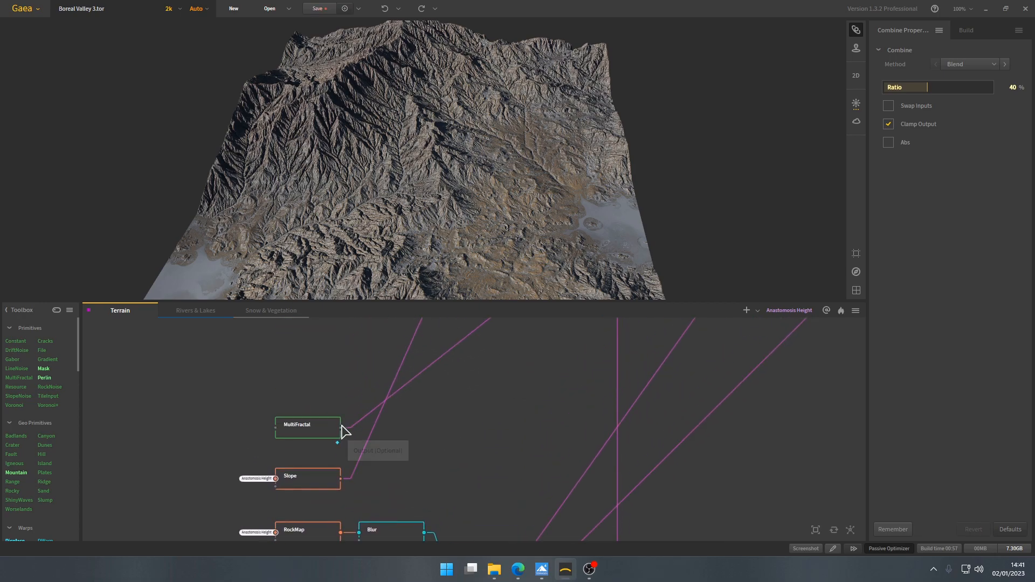
{"action": "left_click_drag", "start_coordinate": [533, 328], "coordinate": [504, 440]}
- Preview the fifth SatMaps node and examine its selected gradient in the Rocky library
{"action": "scroll", "coordinate": [507, 428], "scroll_direction": "down", "scroll_amount": 3}
{"action": "left_click_drag", "start_coordinate": [517, 402], "coordinate": [509, 475]}
{"action": "scroll", "coordinate": [620, 402], "scroll_direction": "up", "scroll_amount": 2}
{"action": "left_click", "coordinate": [297, 413]}
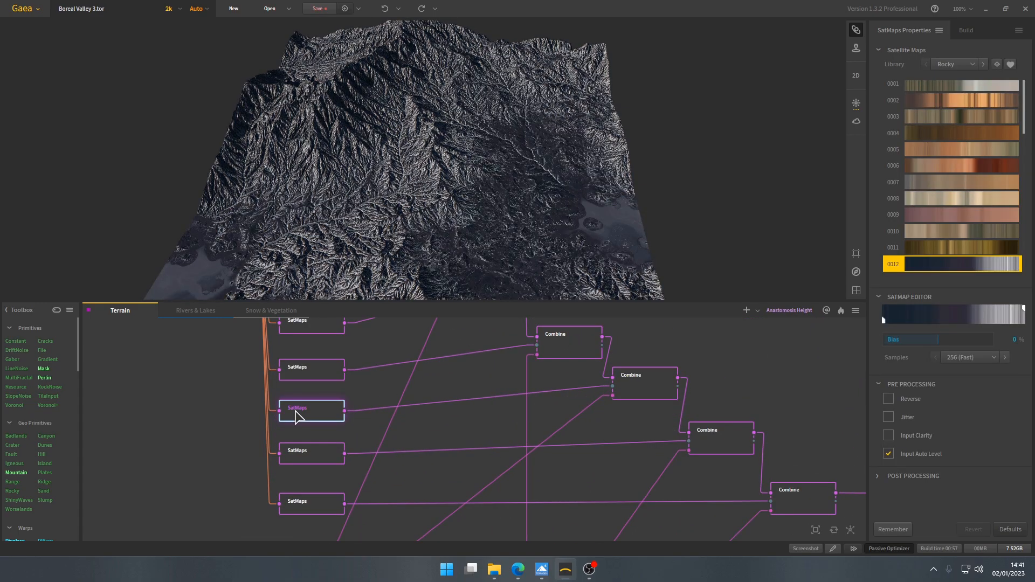
{"action": "scroll", "coordinate": [954, 150], "scroll_direction": "down", "scroll_amount": 3}
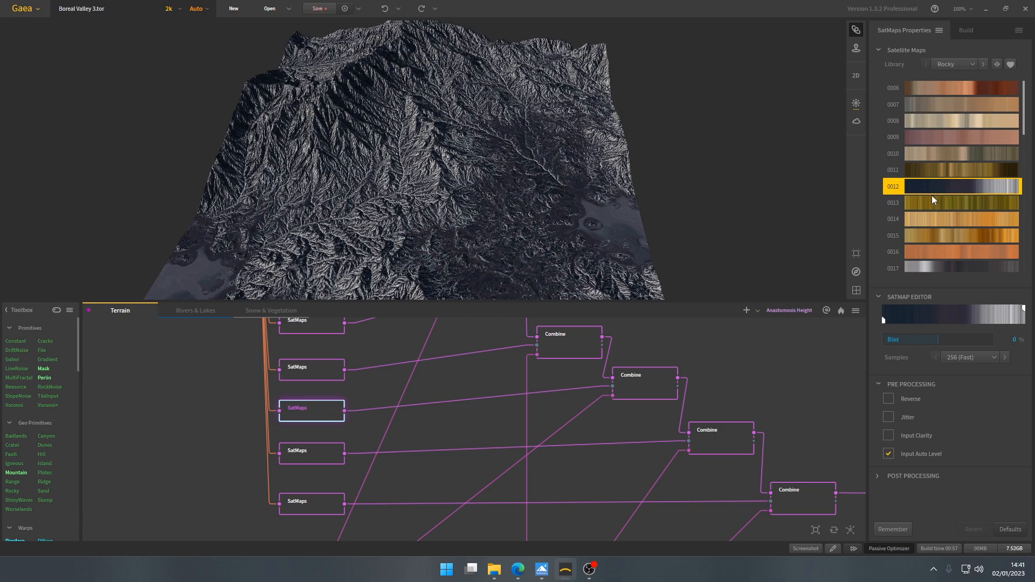
- Compare the third and fourth Combine nodes' colour results across the terrain
{"action": "left_click_drag", "start_coordinate": [464, 409], "coordinate": [467, 431]}
{"action": "left_click", "coordinate": [651, 414]}
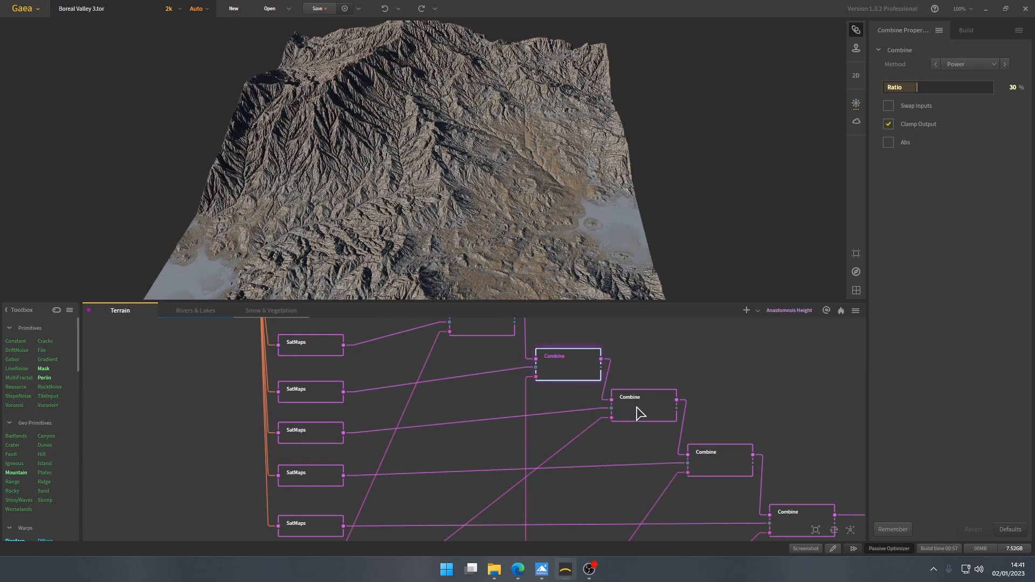
{"action": "left_click_drag", "start_coordinate": [410, 214], "coordinate": [405, 222]}
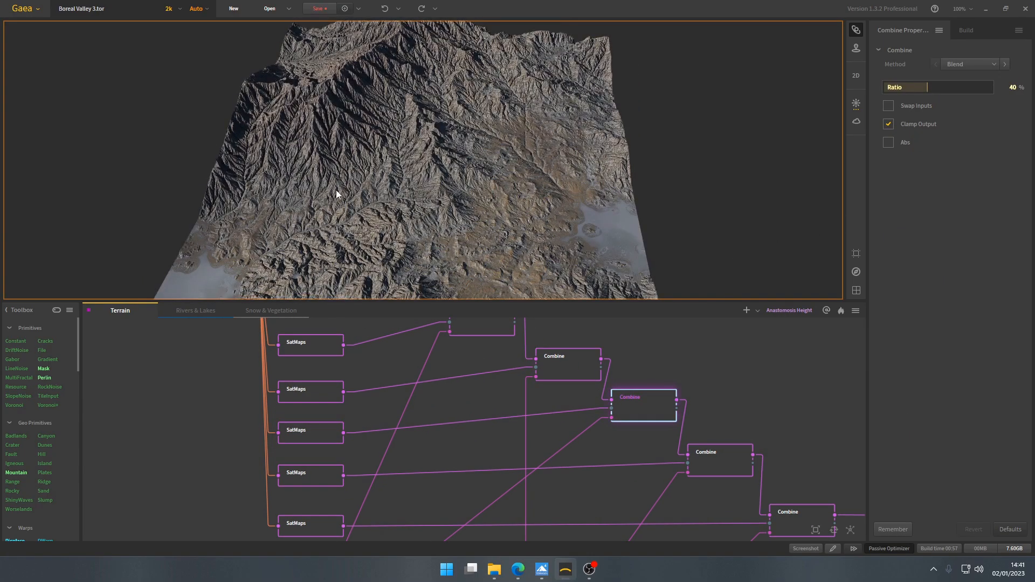
{"action": "left_click_drag", "start_coordinate": [340, 191], "coordinate": [461, 156]}
{"action": "left_click_drag", "start_coordinate": [433, 202], "coordinate": [418, 175]}
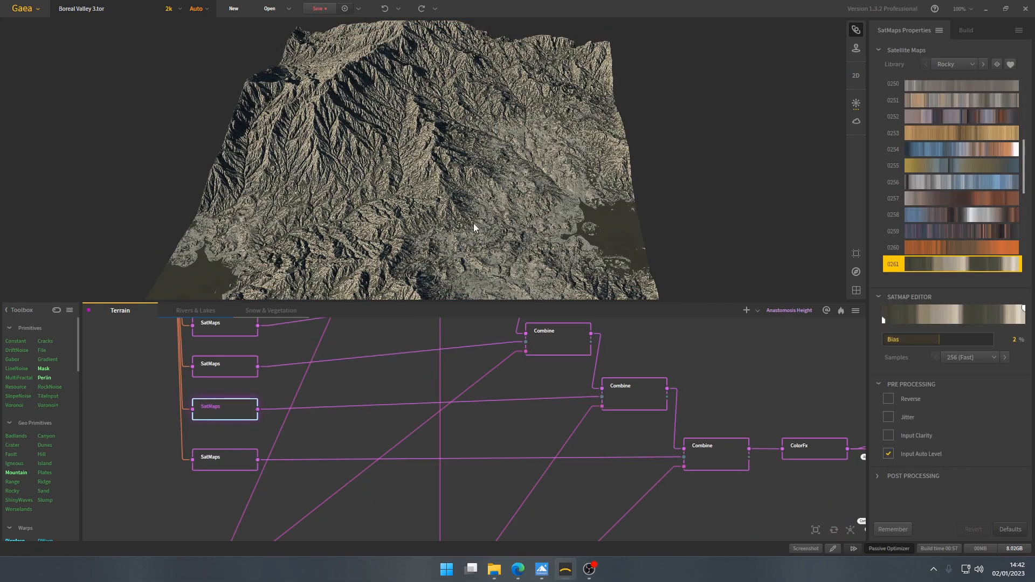
- Review the sixth SatMaps node's selected Rocky library gradient and Bias setting
{"action": "scroll", "coordinate": [998, 199], "scroll_direction": "down", "scroll_amount": 3}
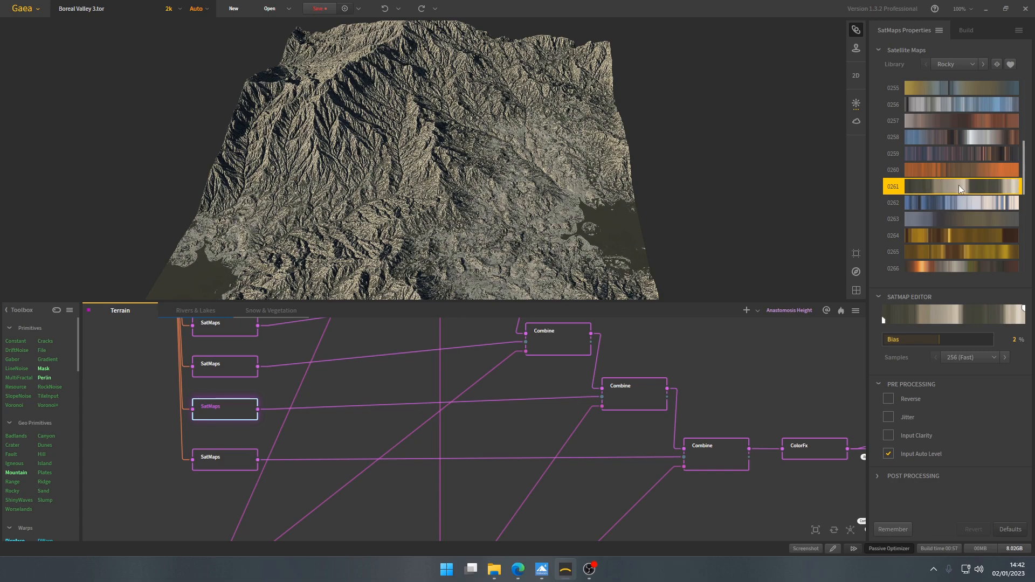
{"action": "middle_click_drag", "start_coordinate": [505, 416], "coordinate": [535, 451]}
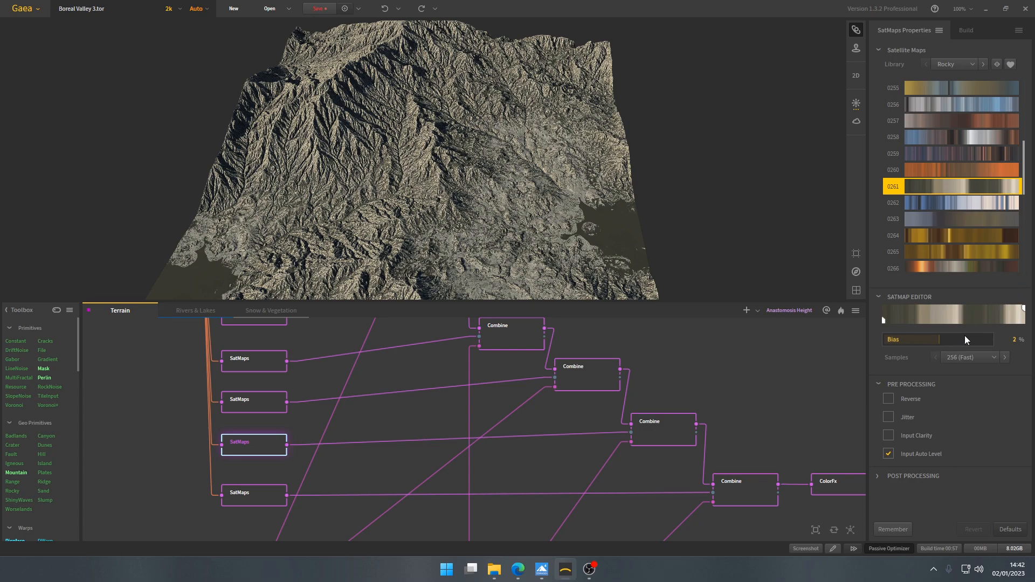
- Try a Bias of 16% on the sixth SatMaps node, and restore the Bias to 2%
{"action": "left_click", "coordinate": [947, 340]}
{"action": "left_click_drag", "start_coordinate": [439, 154], "coordinate": [438, 220]}
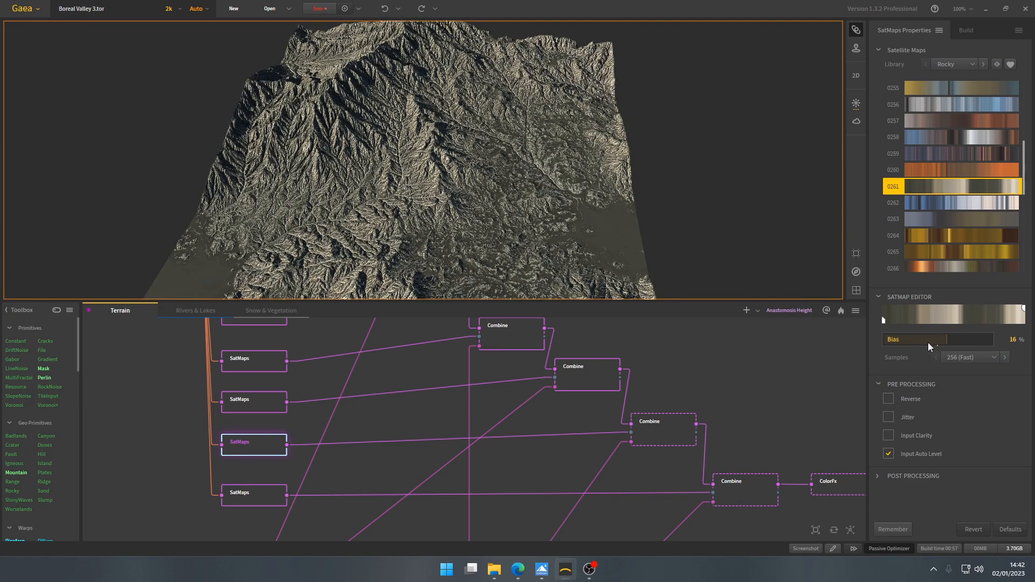
{"action": "left_click", "coordinate": [1012, 340]}
{"action": "key", "text": "Return"}
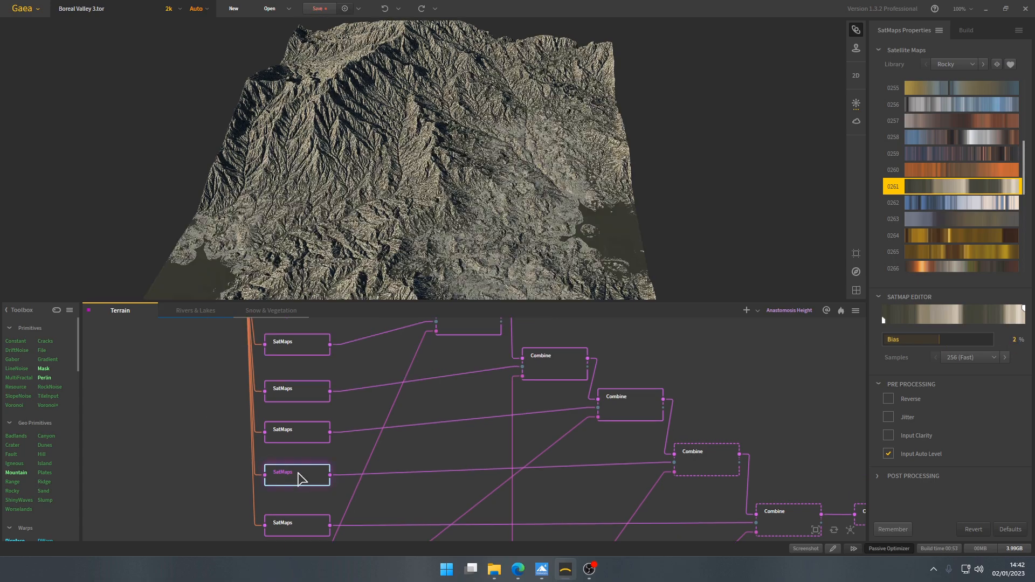
- Preview the RockMap branch's Invert mask and the Combine node that it feeds
{"action": "left_click_drag", "start_coordinate": [559, 487], "coordinate": [590, 129]}
{"action": "left_click", "coordinate": [407, 440]}
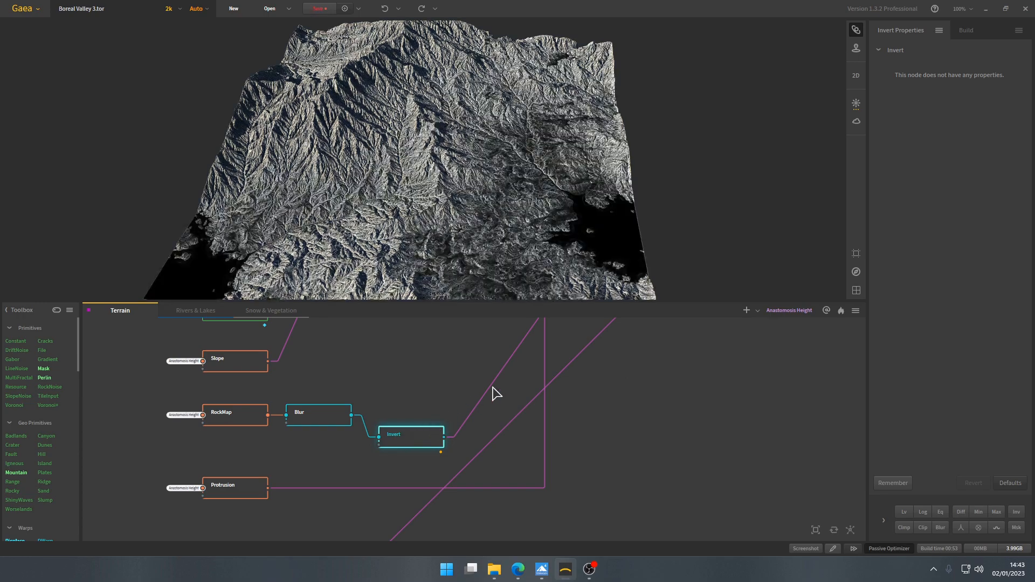
{"action": "scroll", "coordinate": [527, 374], "scroll_direction": "down", "scroll_amount": 3}
{"action": "left_click_drag", "start_coordinate": [562, 326], "coordinate": [499, 493]}
{"action": "scroll", "coordinate": [539, 429], "scroll_direction": "up", "scroll_amount": 1}
{"action": "scroll", "coordinate": [538, 429], "scroll_direction": "up", "scroll_amount": 3}
{"action": "left_click", "coordinate": [598, 395]}
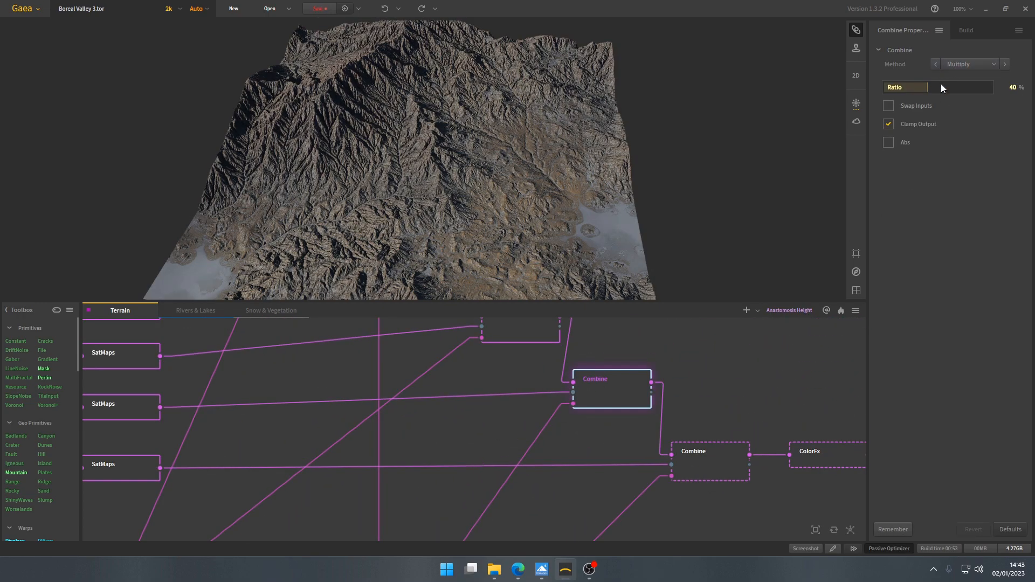
- Preview the last SatMaps node in the chain and examine its selected Rocky library gradient
{"action": "scroll", "coordinate": [566, 324], "scroll_direction": "down", "scroll_amount": 2}
{"action": "left_click", "coordinate": [265, 423]}
{"action": "left_click", "coordinate": [960, 189]}
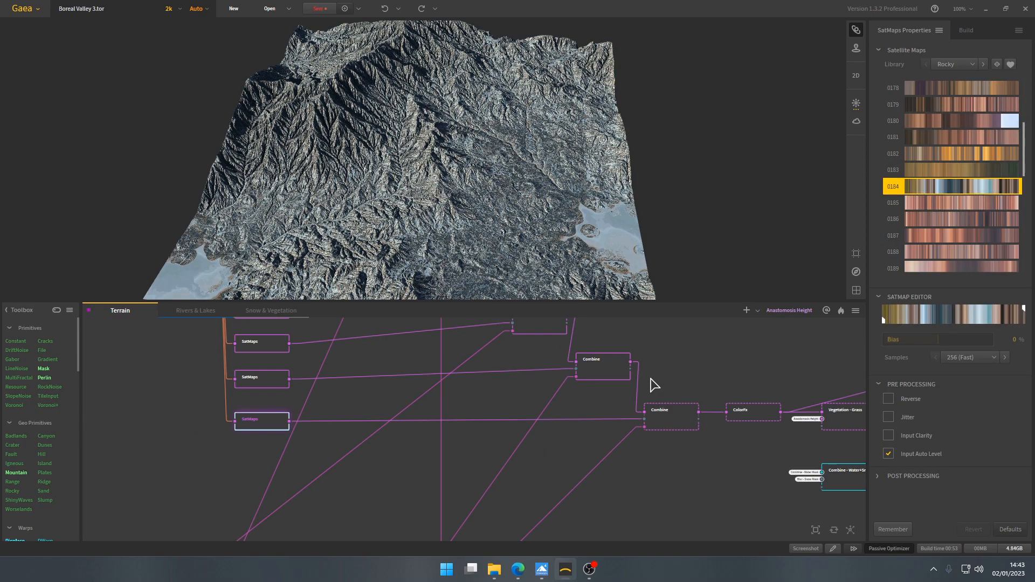
- Trace the mask input of the Combine before ColorFx down to the Angle and Blur nodes
{"action": "scroll", "coordinate": [523, 469], "scroll_direction": "down", "scroll_amount": 3}
{"action": "left_click_drag", "start_coordinate": [520, 428], "coordinate": [546, 327]}
{"action": "scroll", "coordinate": [426, 485], "scroll_direction": "up", "scroll_amount": 3}
{"action": "scroll", "coordinate": [426, 499], "scroll_direction": "up", "scroll_amount": 1}
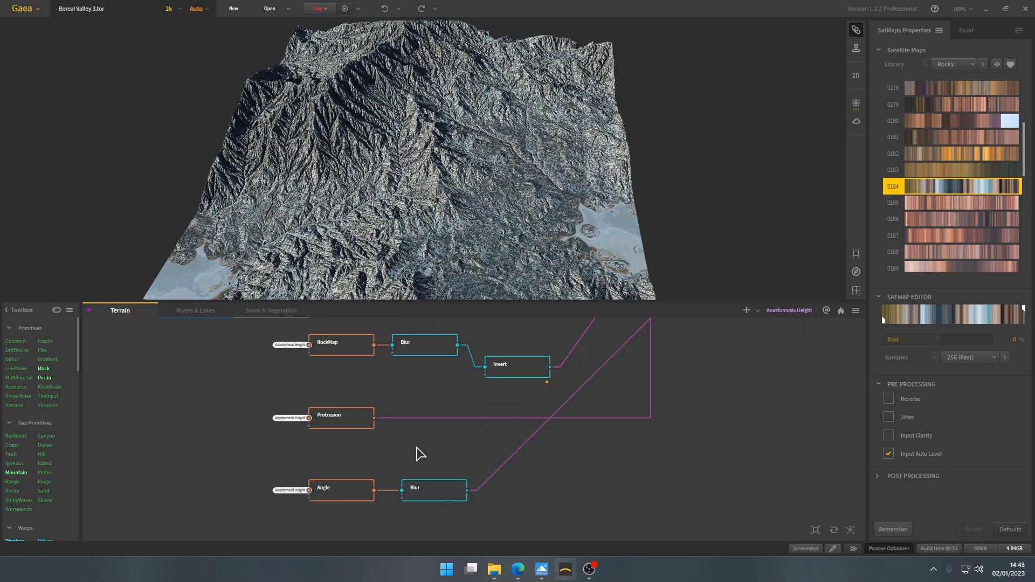
{"action": "scroll", "coordinate": [650, 377], "scroll_direction": "down", "scroll_amount": 2}
{"action": "left_click_drag", "start_coordinate": [650, 358], "coordinate": [541, 451]}
{"action": "left_click_drag", "start_coordinate": [587, 361], "coordinate": [555, 450]}
{"action": "left_click_drag", "start_coordinate": [595, 398], "coordinate": [588, 424]}
{"action": "scroll", "coordinate": [587, 423], "scroll_direction": "up", "scroll_amount": 4}
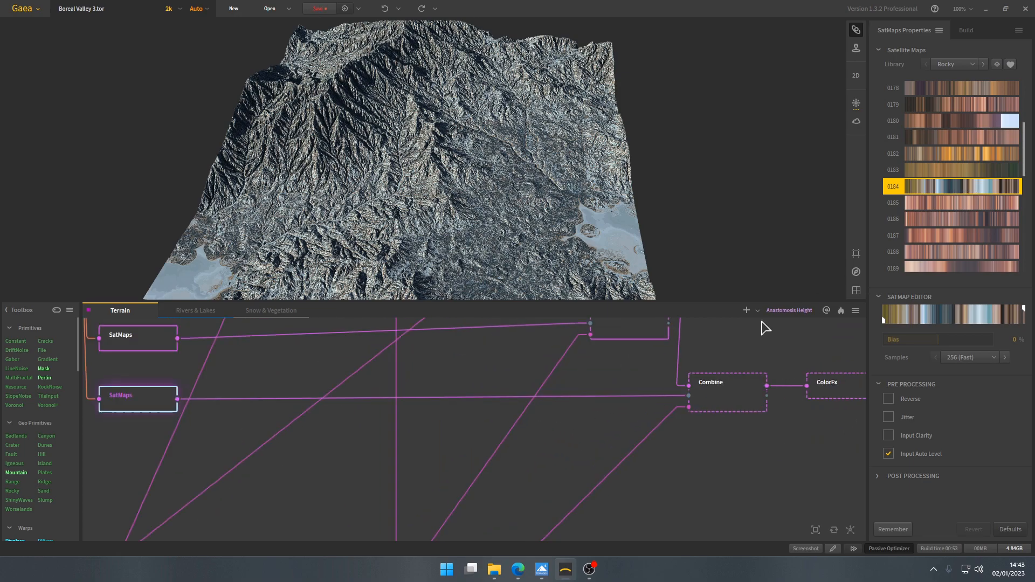
- Preview the Combine node before ColorFx and examine its Method and Ratio settings
{"action": "left_click", "coordinate": [718, 396]}
{"action": "left_click_drag", "start_coordinate": [539, 412], "coordinate": [491, 458]}
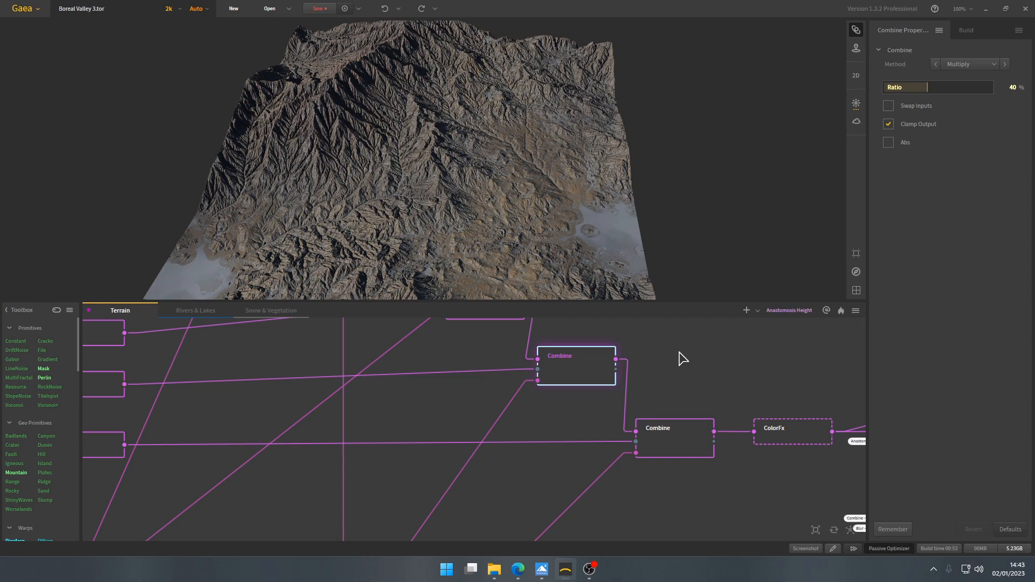
{"action": "left_click", "coordinate": [684, 443]}
{"action": "left_click_drag", "start_coordinate": [589, 213], "coordinate": [500, 190]}
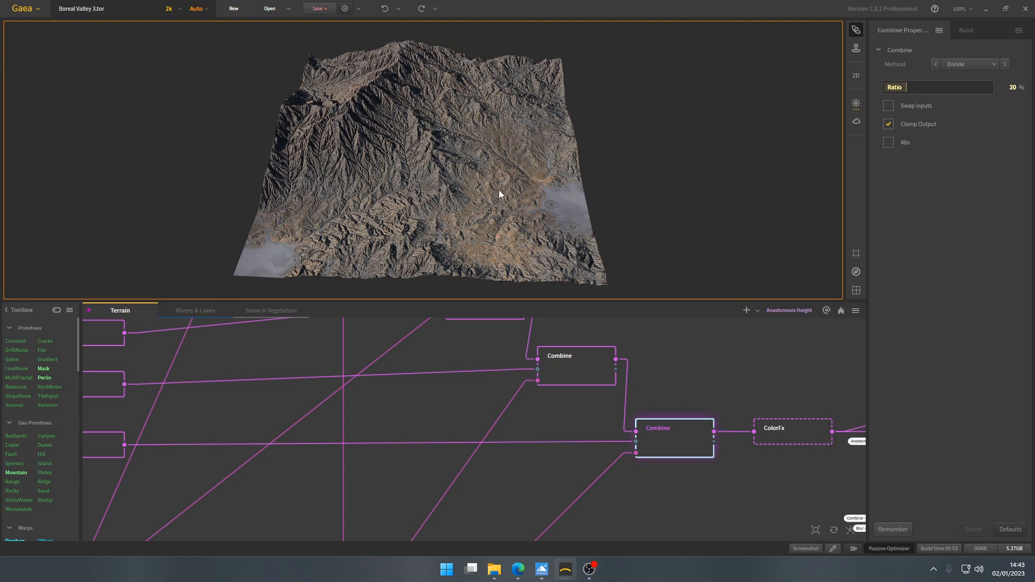
- Preview the ColorFx node after the Combine chain and inspect its effect on the terrain colour
{"action": "middle_click_drag", "start_coordinate": [779, 436], "coordinate": [521, 402]}
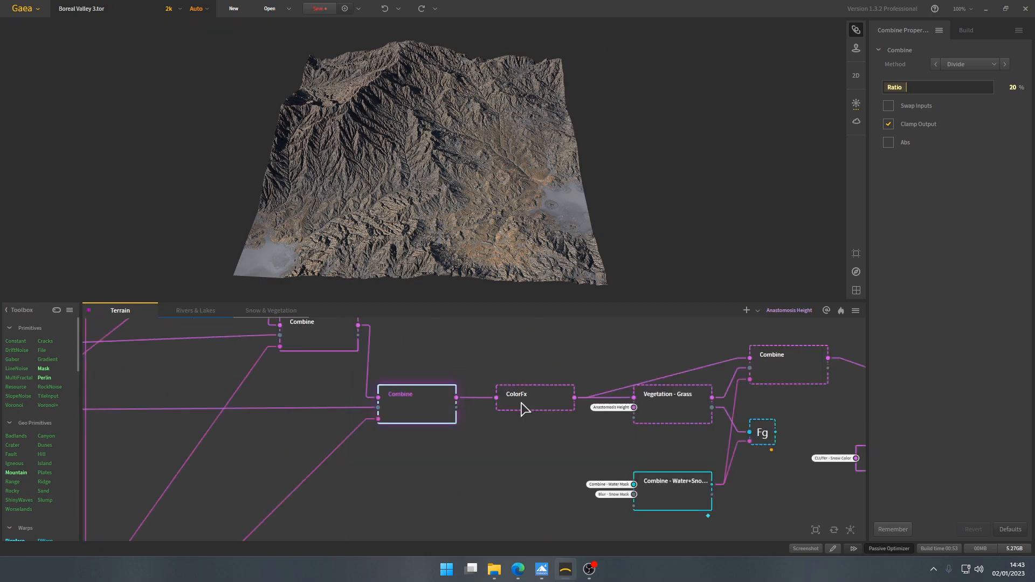
{"action": "left_click", "coordinate": [521, 405]}
{"action": "left_click_drag", "start_coordinate": [454, 204], "coordinate": [451, 212]}
{"action": "scroll", "coordinate": [451, 212], "scroll_direction": "up", "scroll_amount": 3}
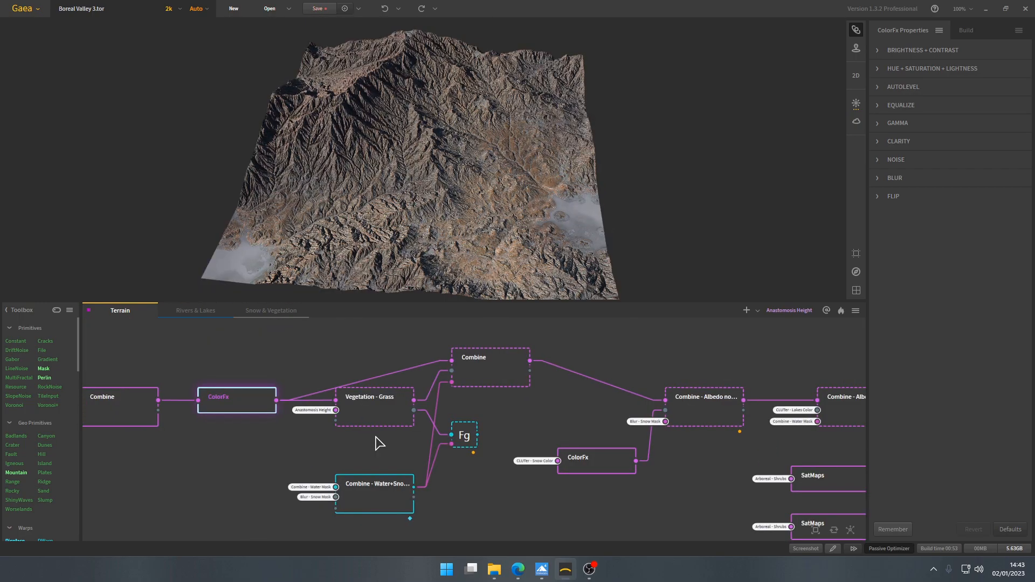
{"action": "scroll", "coordinate": [376, 437], "scroll_direction": "down", "scroll_amount": 4}
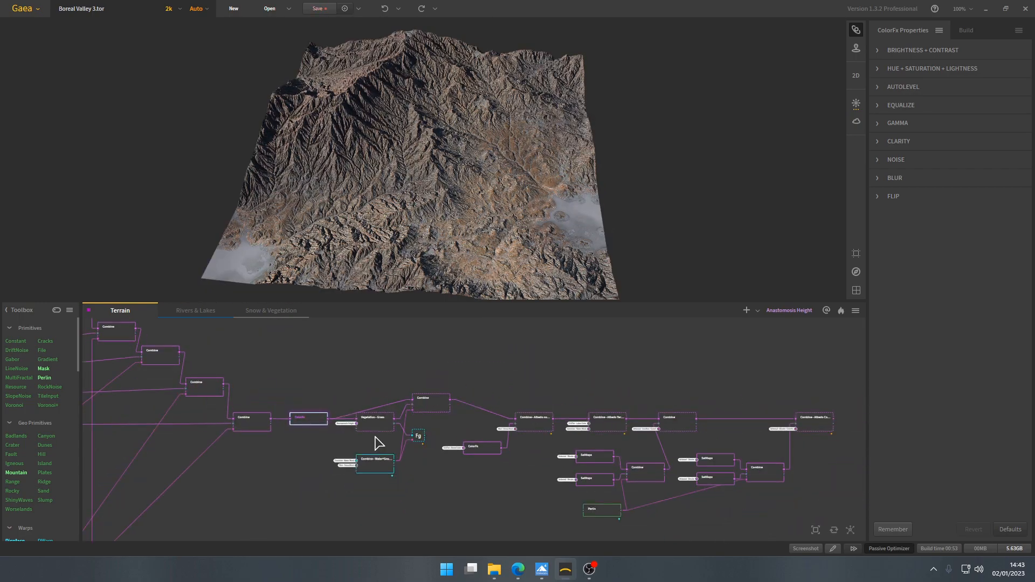
- Preview the Vegetation - Grass node and examine its vegetation map, Occurance, Density and Slope settings
{"action": "mouse_move", "coordinate": [379, 442]}
{"action": "middle_mouse_down"}
{"action": "mouse_move", "coordinate": [348, 424]}
{"action": "mouse_move", "coordinate": [387, 430]}
{"action": "middle_mouse_up"}
{"action": "scroll", "coordinate": [439, 432], "scroll_direction": "up", "scroll_amount": 4}
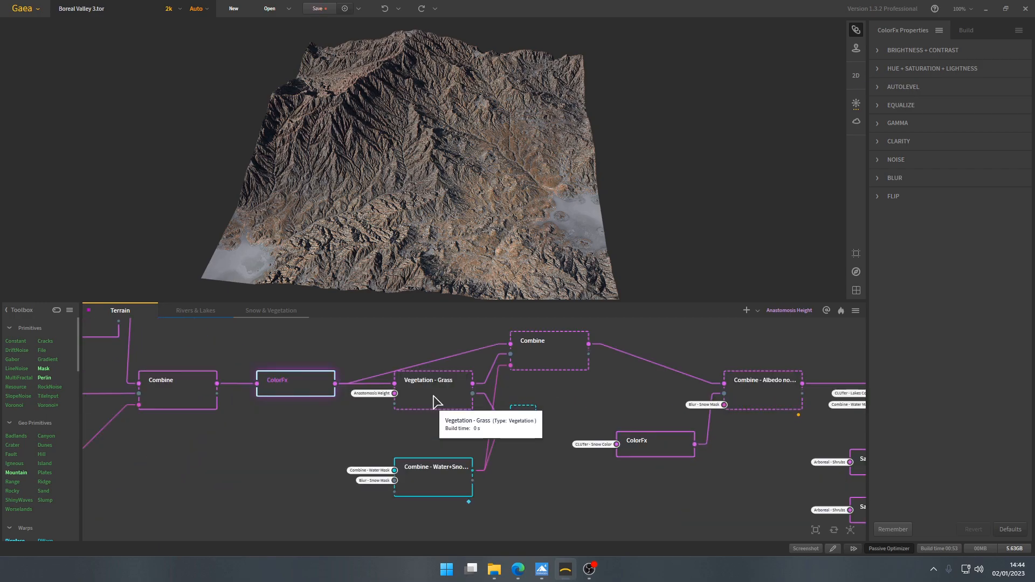
{"action": "middle_click_drag", "start_coordinate": [394, 355], "coordinate": [423, 376]}
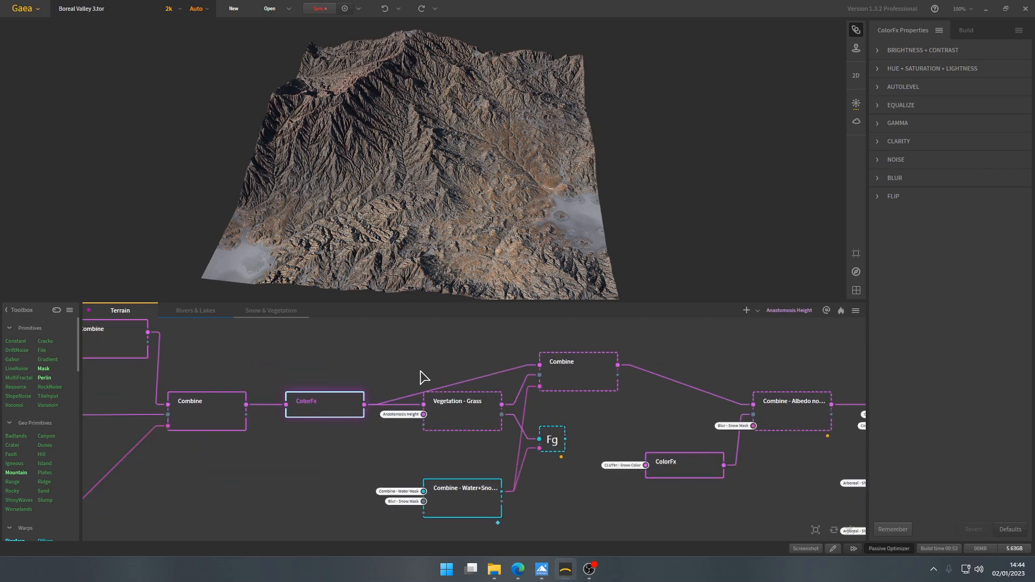
{"action": "left_click", "coordinate": [467, 423]}
{"action": "scroll", "coordinate": [451, 195], "scroll_direction": "up", "scroll_amount": 5}
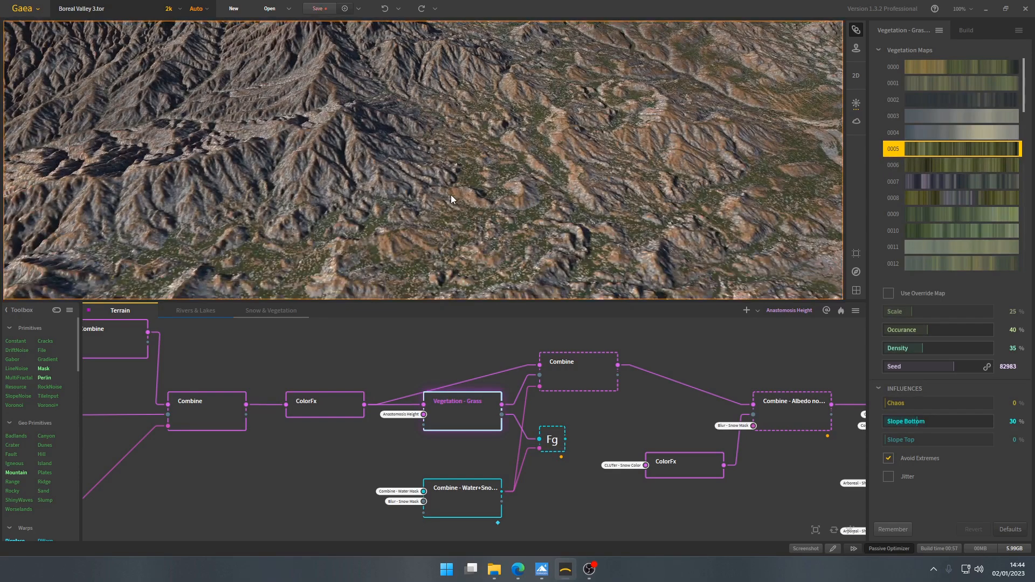
{"action": "scroll", "coordinate": [451, 218], "scroll_direction": "down", "scroll_amount": 5}
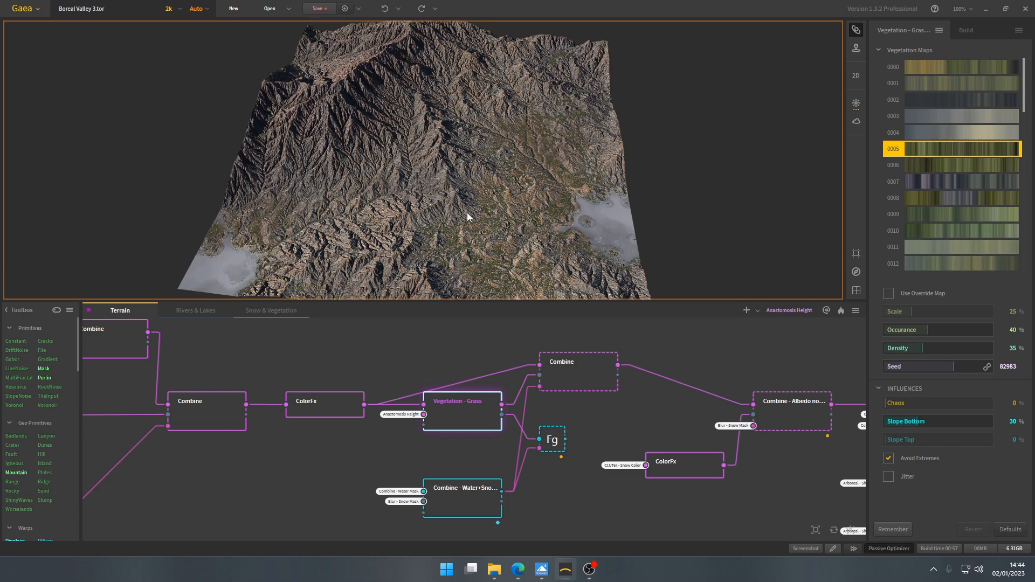
{"action": "scroll", "coordinate": [405, 427], "scroll_direction": "up", "scroll_amount": 2}
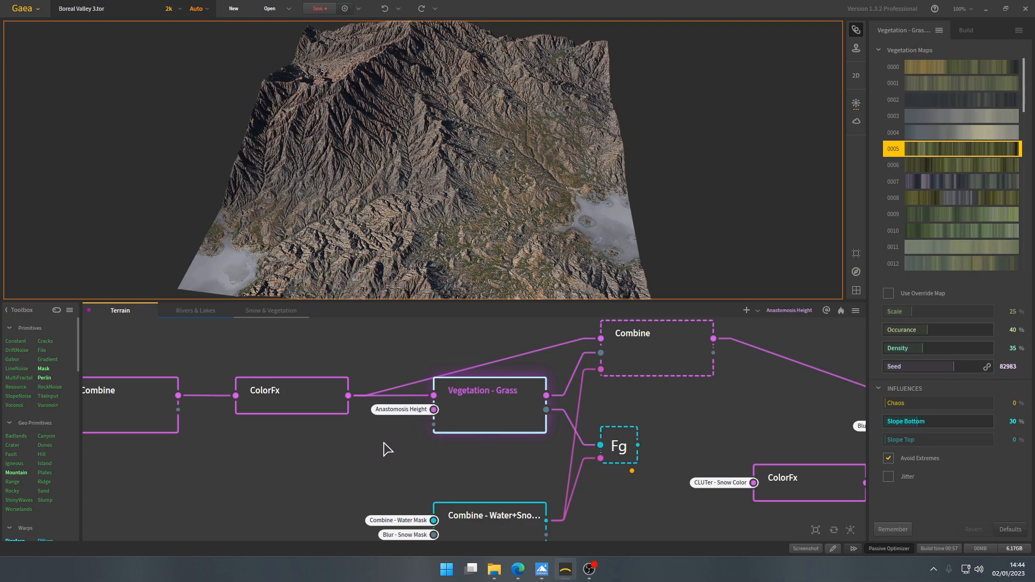
- Review the colour graph from the Texture node through the SatMaps and Combine chain to Vegetation - Grass
{"action": "scroll", "coordinate": [384, 443], "scroll_direction": "down", "scroll_amount": 8}
{"action": "left_click_drag", "start_coordinate": [186, 404], "coordinate": [483, 492]}
{"action": "scroll", "coordinate": [324, 404], "scroll_direction": "up", "scroll_amount": 7}
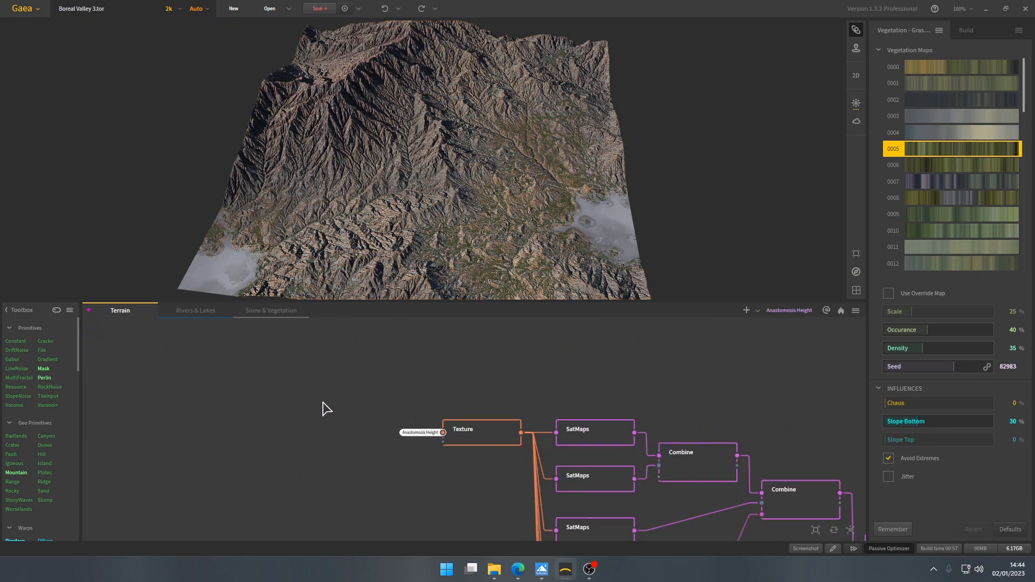
{"action": "scroll", "coordinate": [501, 469], "scroll_direction": "down", "scroll_amount": 6}
{"action": "middle_click_drag", "start_coordinate": [503, 475], "coordinate": [129, 324]}
{"action": "middle_click_drag", "start_coordinate": [446, 412], "coordinate": [423, 386]}
{"action": "scroll", "coordinate": [422, 387], "scroll_direction": "up", "scroll_amount": 4}
{"action": "scroll", "coordinate": [423, 386], "scroll_direction": "up", "scroll_amount": 3}
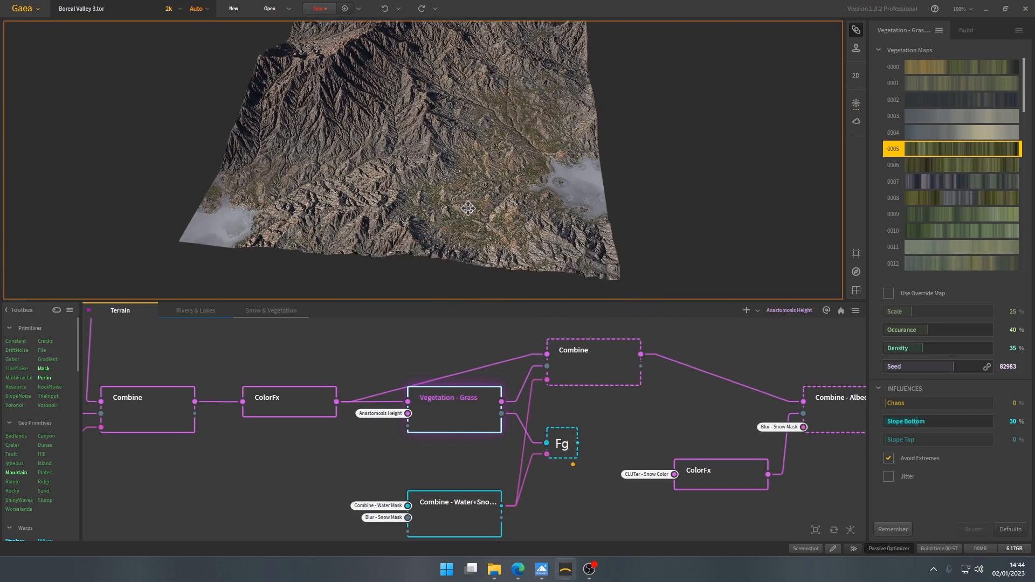
- Inspect the grass coverage close up on the valley floor and around the lake
{"action": "scroll", "coordinate": [468, 211], "scroll_direction": "up", "scroll_amount": 5}
{"action": "scroll", "coordinate": [496, 233], "scroll_direction": "down", "scroll_amount": 5}
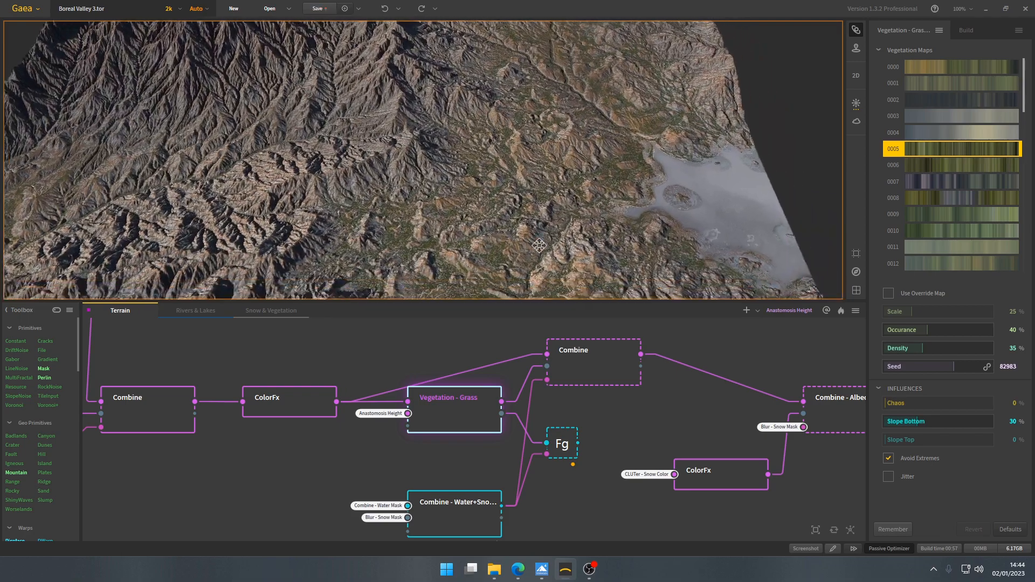
{"action": "left_click_drag", "start_coordinate": [538, 246], "coordinate": [440, 200]}
{"action": "middle_click_drag", "start_coordinate": [440, 196], "coordinate": [465, 212]}
{"action": "scroll", "coordinate": [465, 211], "scroll_direction": "up", "scroll_amount": 4}
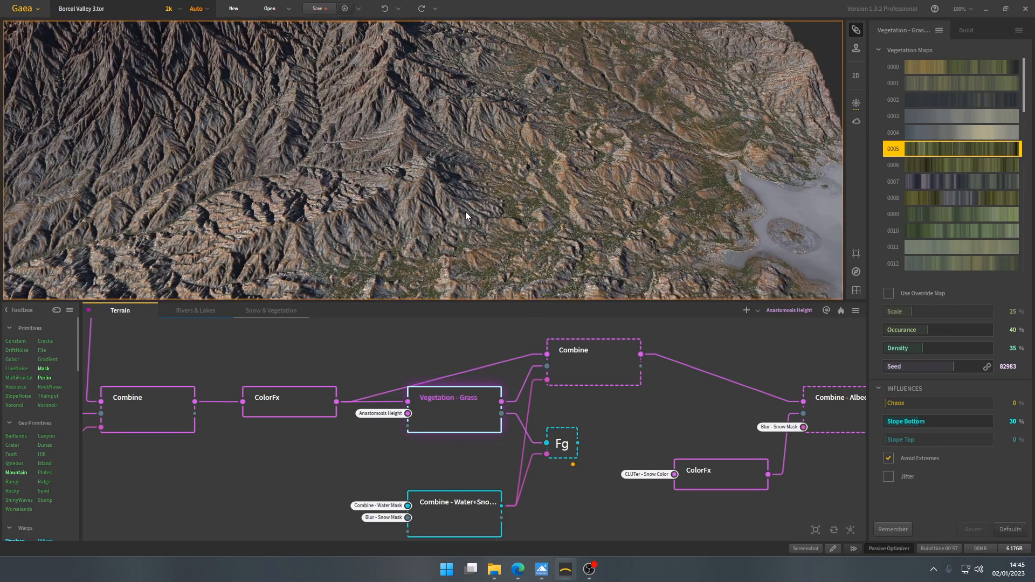
{"action": "scroll", "coordinate": [467, 209], "scroll_direction": "down", "scroll_amount": 4}
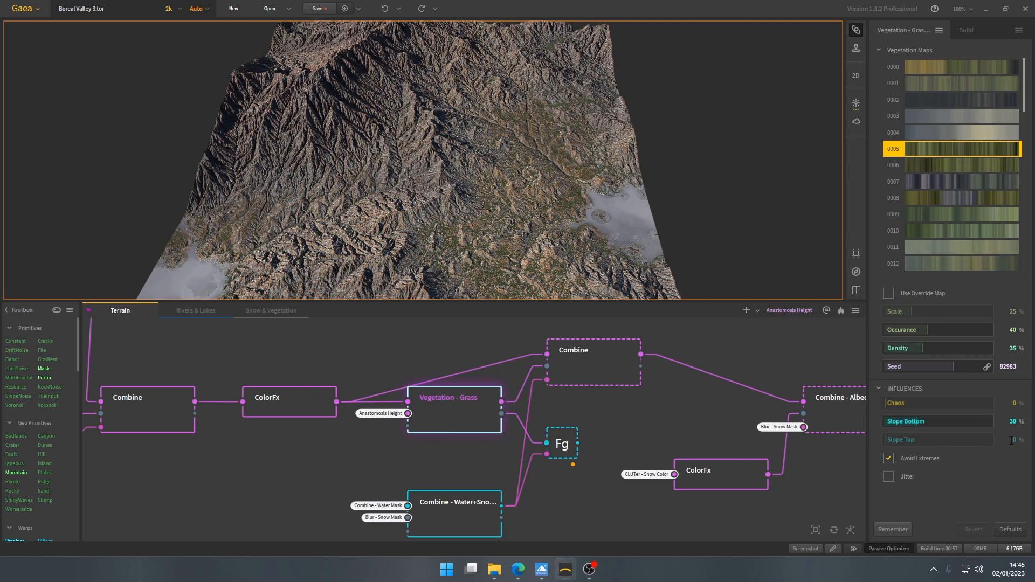
- Follow the Vegetation - Grass node's Dist output to the Grass Mask Fx node and preview the mask
{"action": "left_click_drag", "start_coordinate": [518, 422], "coordinate": [474, 419]}
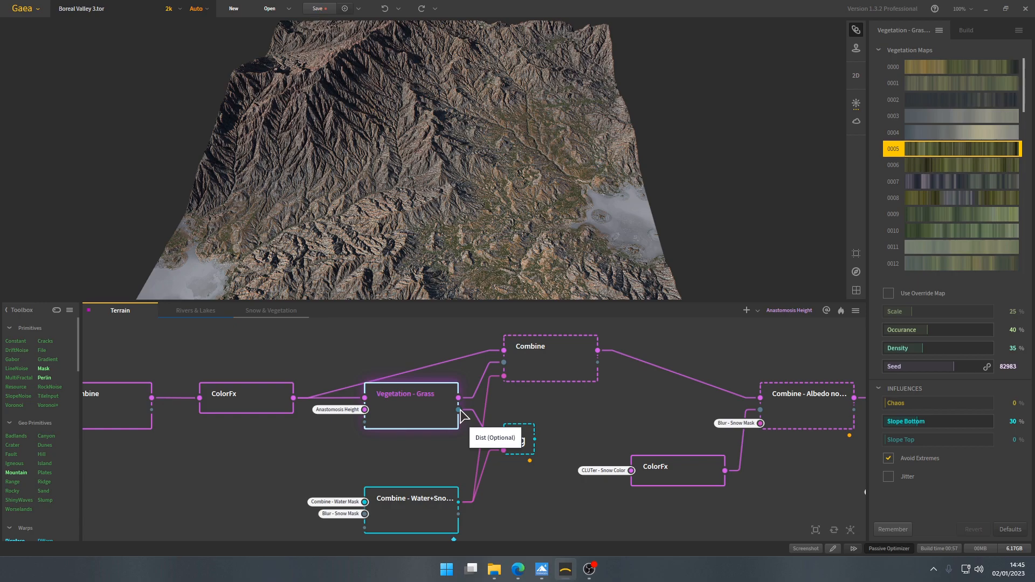
{"action": "left_click_drag", "start_coordinate": [459, 410], "coordinate": [525, 446]}
{"action": "left_click", "coordinate": [525, 442]}
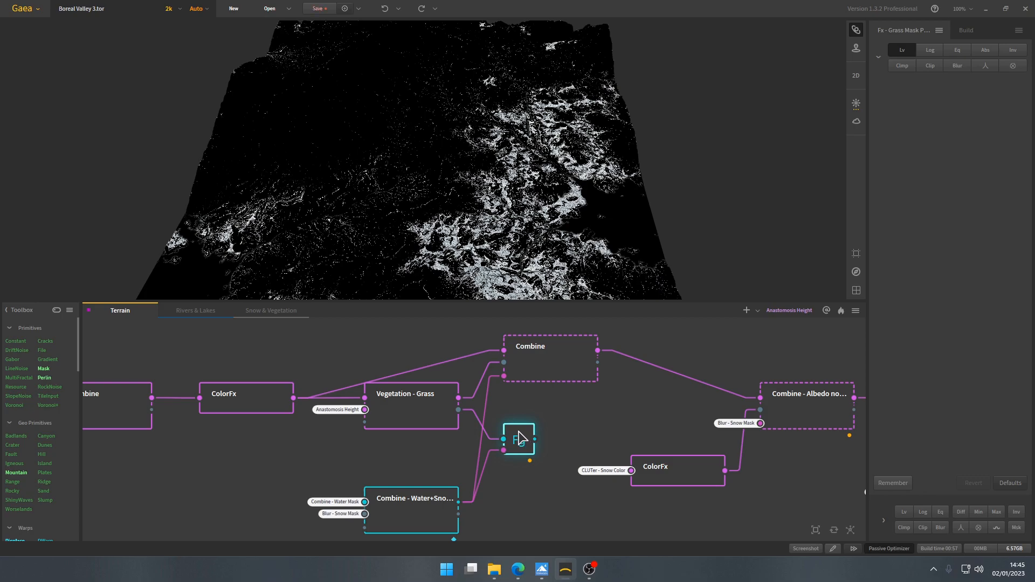
- Preview the Combine node that merges the water and snow masks, and examine its settings and inputs
{"action": "middle_click_drag", "start_coordinate": [402, 491], "coordinate": [409, 442]}
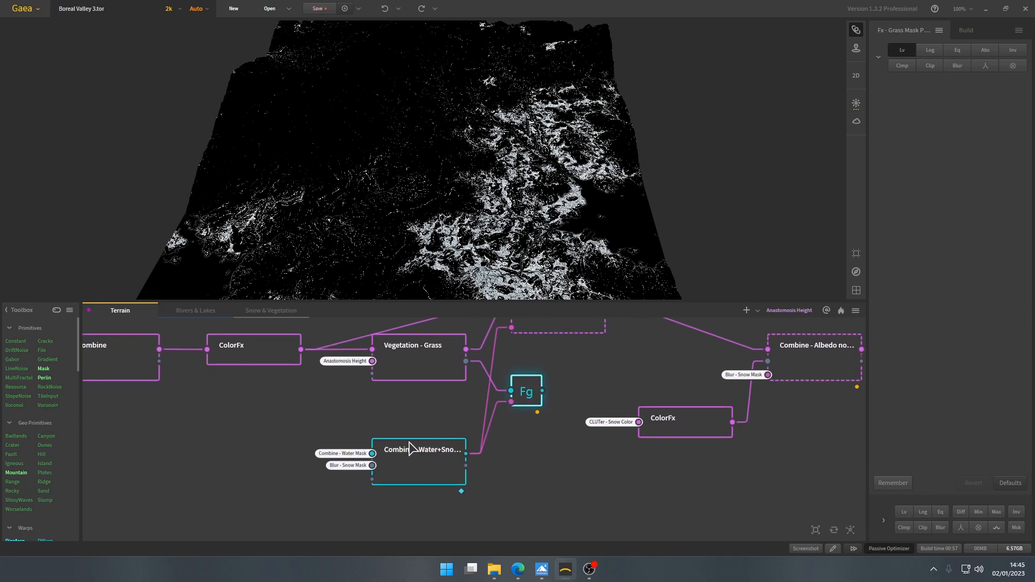
{"action": "left_click_drag", "start_coordinate": [561, 408], "coordinate": [399, 540]}
{"action": "left_click", "coordinate": [447, 458]}
{"action": "middle_click_drag", "start_coordinate": [431, 430], "coordinate": [450, 446]}
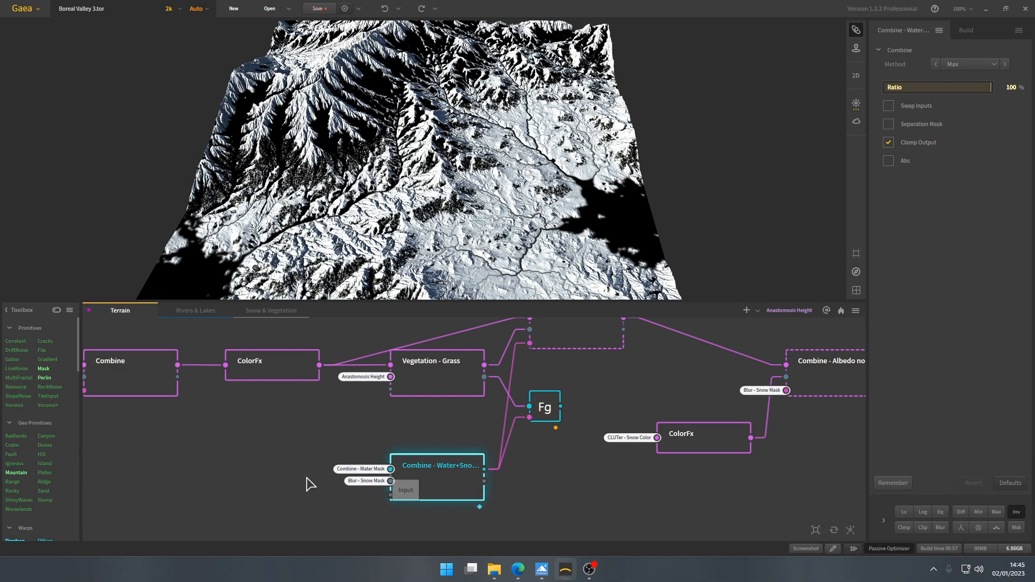
{"action": "scroll", "coordinate": [349, 458], "scroll_direction": "up", "scroll_amount": 3}
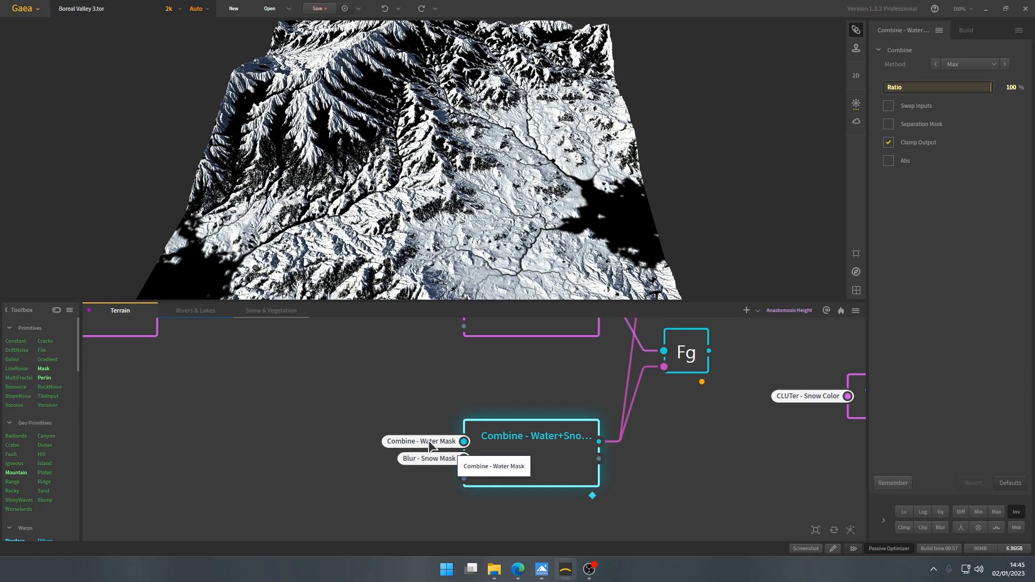
- Check the source of the water mask in the Rivers & Lakes graph and of the snow mask in Snow & Vegetation
{"action": "left_click", "coordinate": [200, 312]}
{"action": "left_click", "coordinate": [605, 387]}
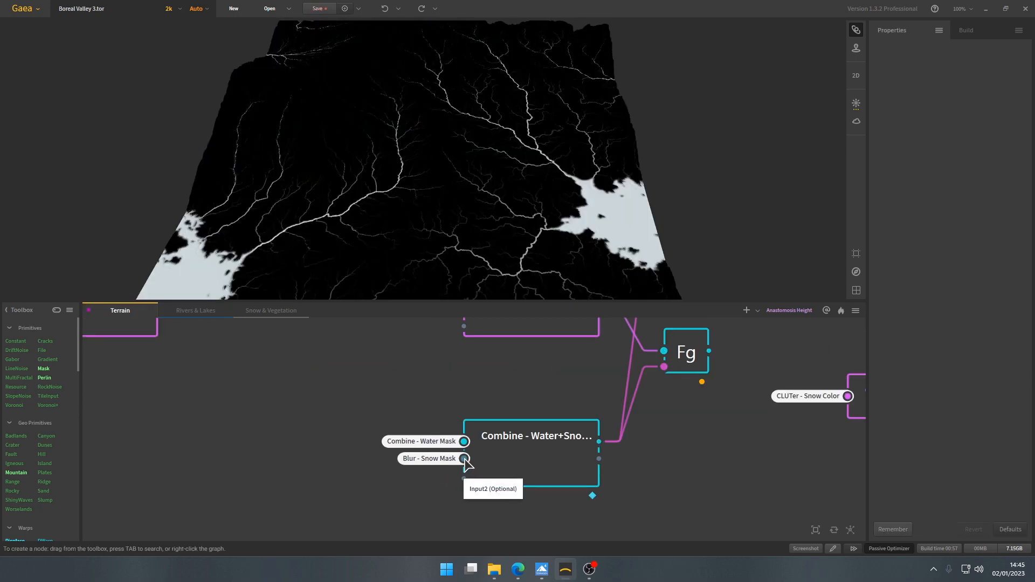
{"action": "left_click", "coordinate": [260, 311]}
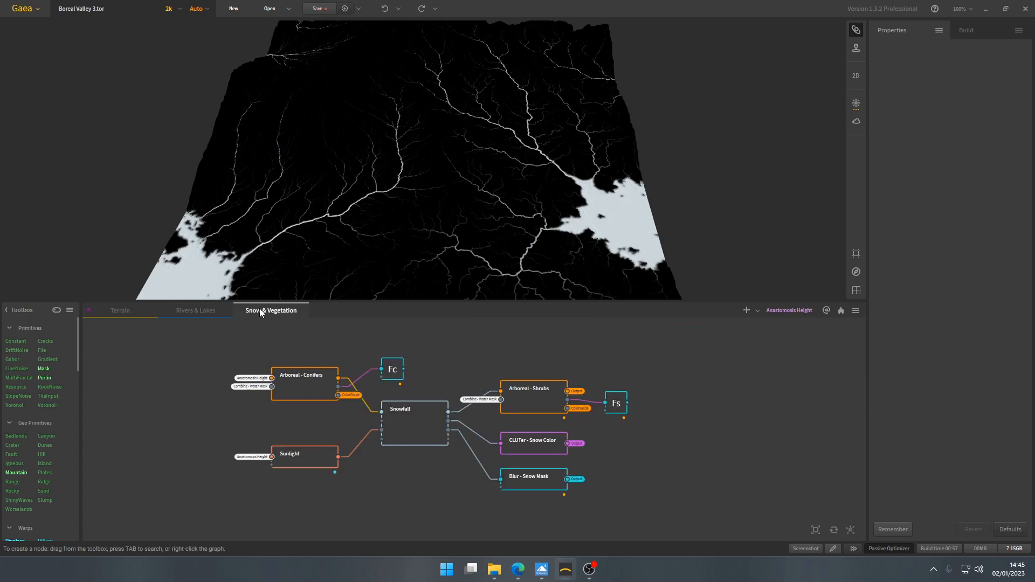
{"action": "scroll", "coordinate": [385, 426], "scroll_direction": "up", "scroll_amount": 1}
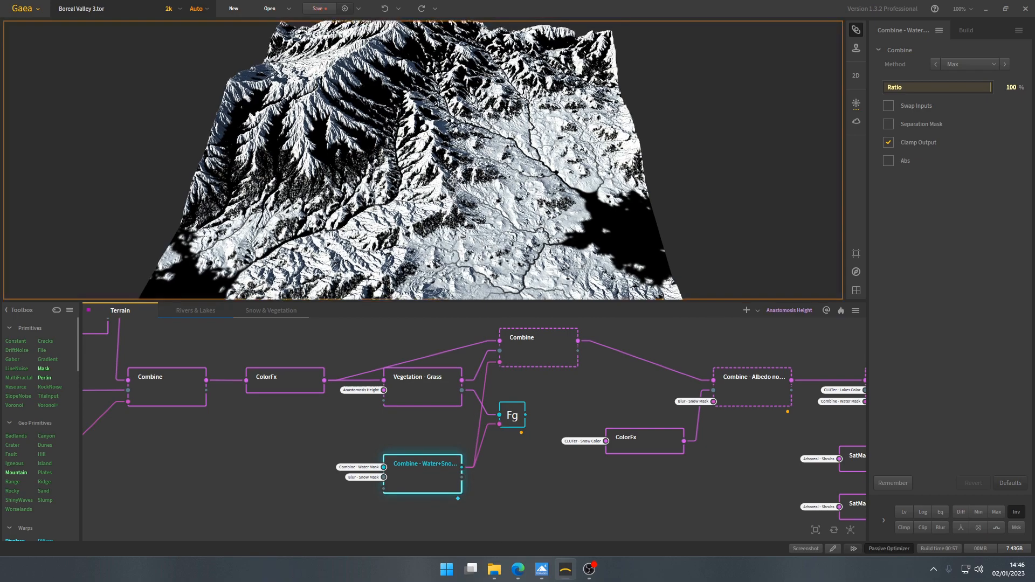
- Examine the inverted water and snow mask across the terrain and its link towards the grass Combine node
{"action": "scroll", "coordinate": [455, 184], "scroll_direction": "down", "scroll_amount": 3}
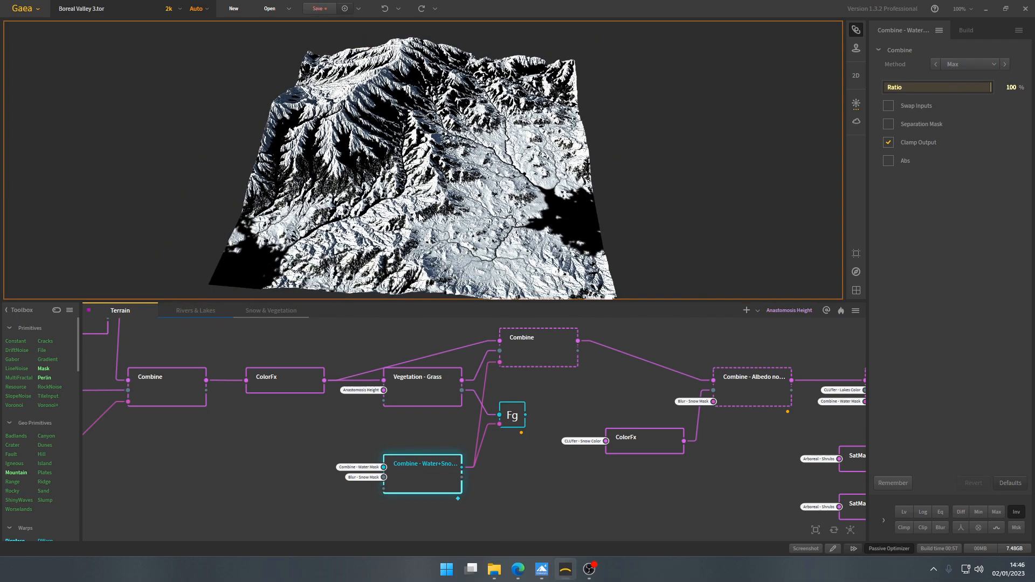
{"action": "left_click_drag", "start_coordinate": [423, 223], "coordinate": [422, 223]}
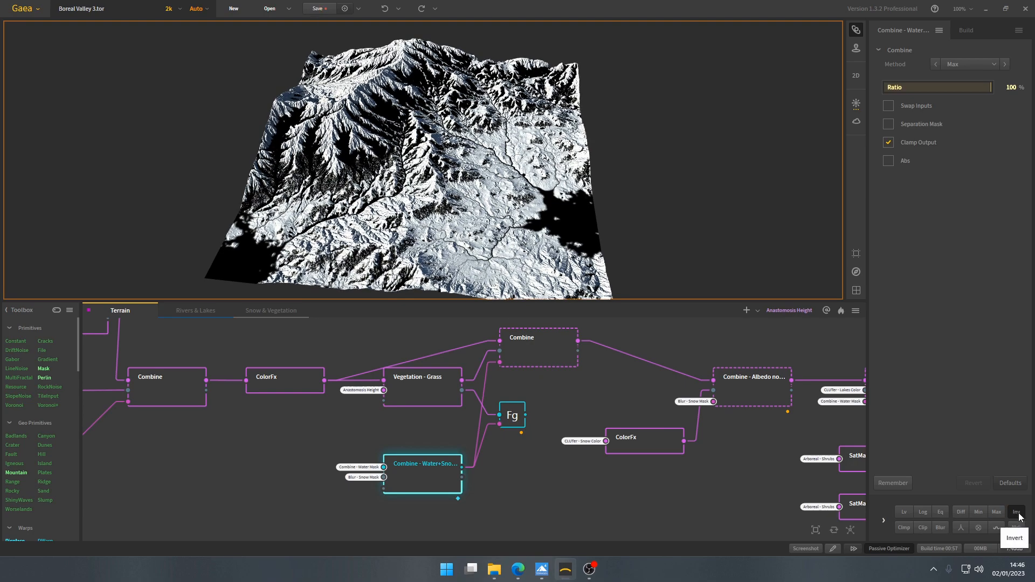
{"action": "middle_click_drag", "start_coordinate": [522, 241], "coordinate": [464, 196]}
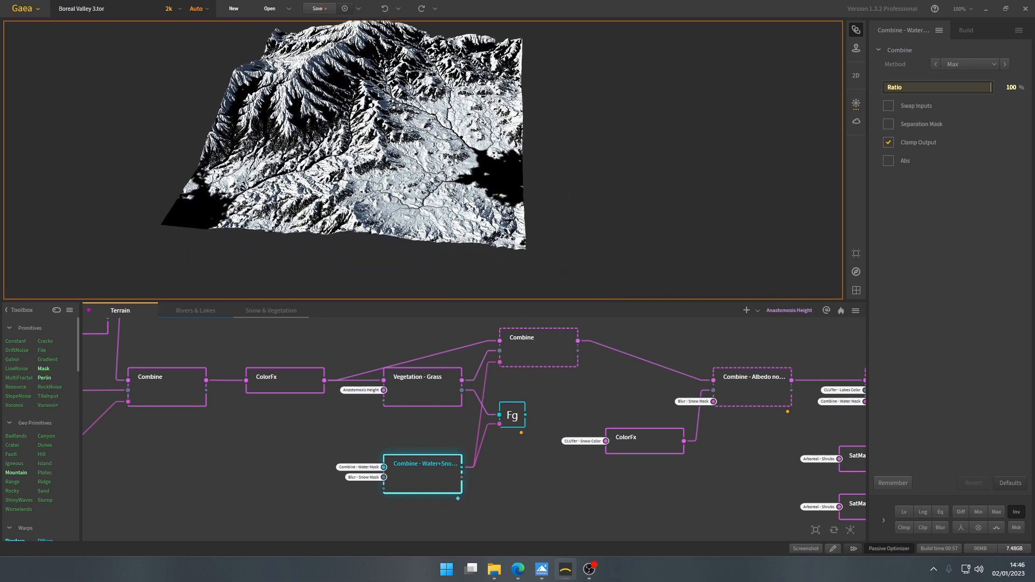
{"action": "scroll", "coordinate": [465, 201], "scroll_direction": "up", "scroll_amount": 3}
{"action": "scroll", "coordinate": [470, 184], "scroll_direction": "up", "scroll_amount": 5}
{"action": "left_click_drag", "start_coordinate": [470, 184], "coordinate": [421, 181]}
{"action": "scroll", "coordinate": [418, 178], "scroll_direction": "down", "scroll_amount": 5}
{"action": "middle_click_drag", "start_coordinate": [418, 177], "coordinate": [517, 241]}
{"action": "scroll", "coordinate": [517, 241], "scroll_direction": "down", "scroll_amount": 2}
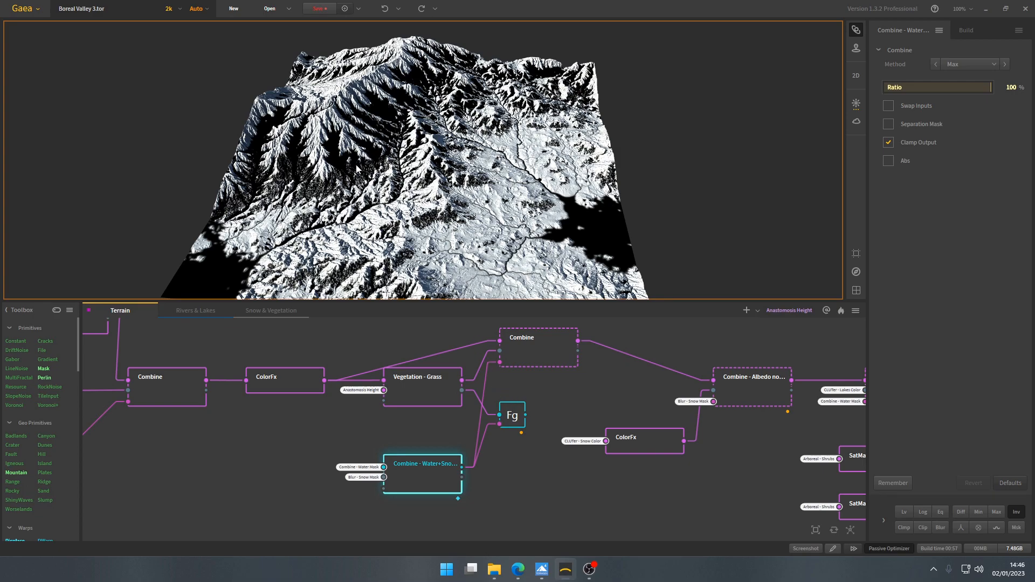
{"action": "middle_click_drag", "start_coordinate": [515, 410], "coordinate": [503, 428]}
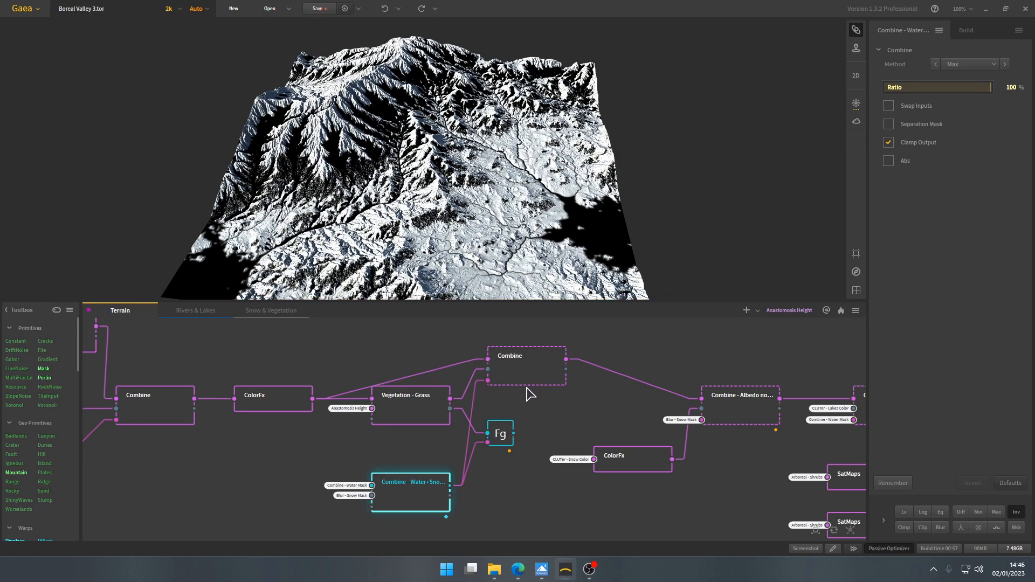
- Preview the Grass Mask Fx node, then the ColorFx and Vegetation - Grass nodes that feed the grass Combine node
{"action": "left_click", "coordinate": [501, 431]}
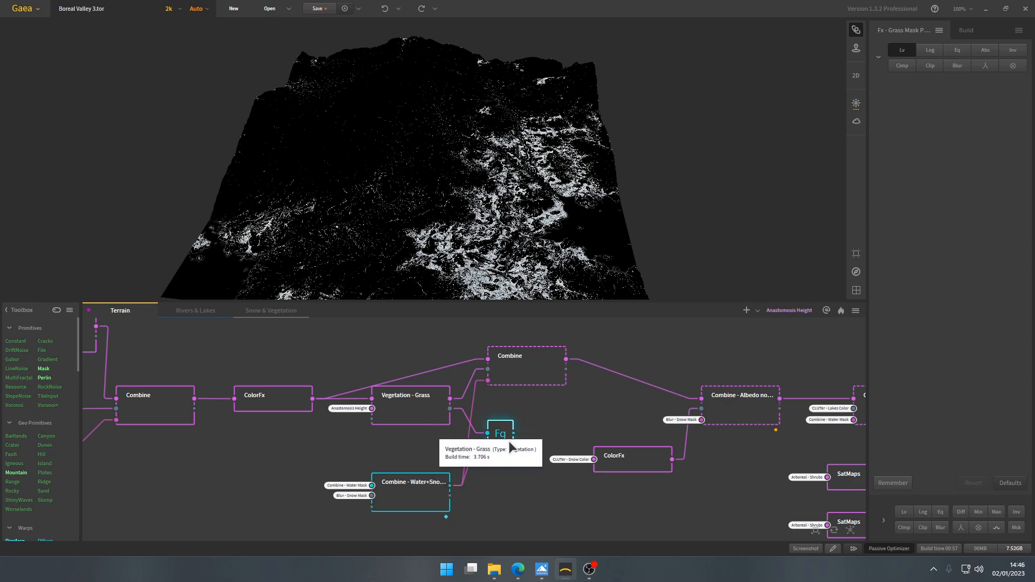
{"action": "scroll", "coordinate": [503, 438], "scroll_direction": "up", "scroll_amount": 2}
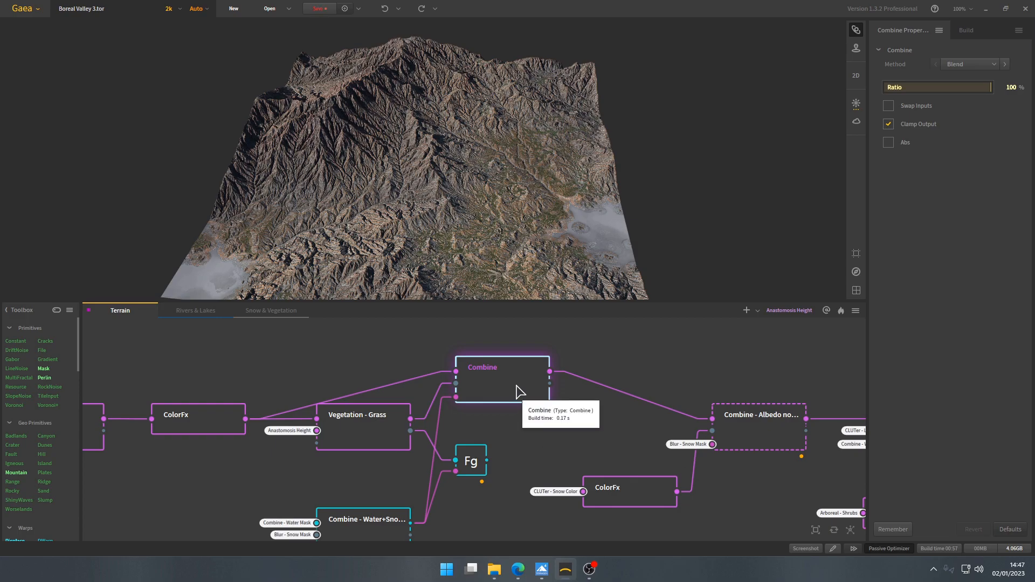
{"action": "left_click", "coordinate": [220, 418]}
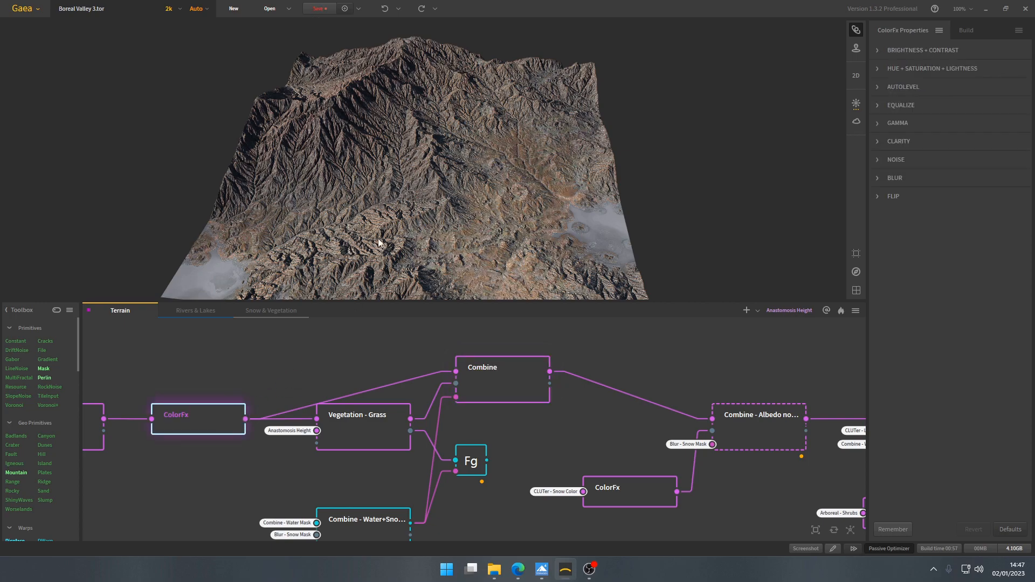
{"action": "left_click", "coordinate": [375, 426]}
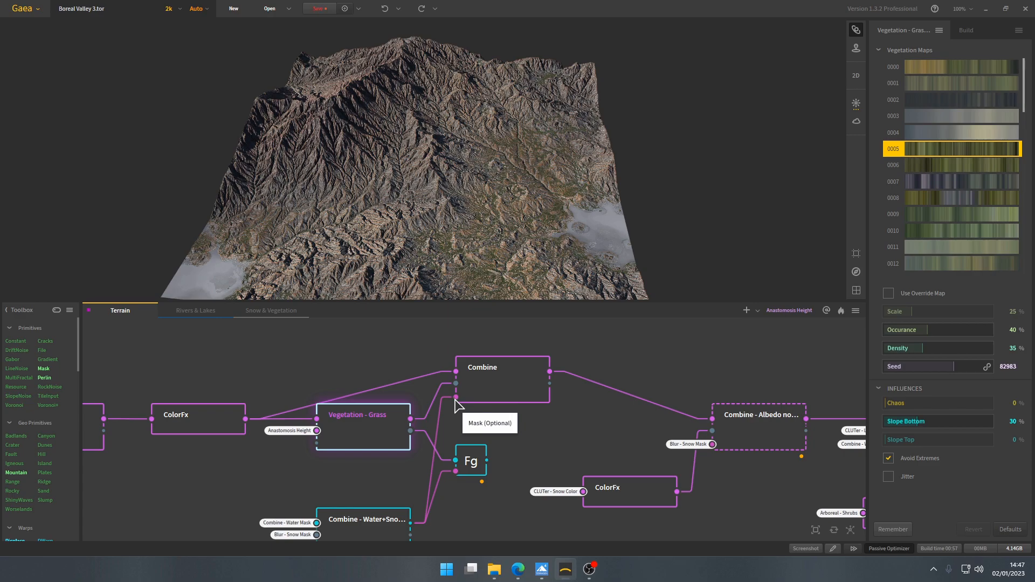
- Trace the grass Combine node's mask input to the water and snow Combine node, and preview the combined result
{"action": "middle_click_drag", "start_coordinate": [442, 520], "coordinate": [455, 467]}
{"action": "left_click", "coordinate": [376, 475]}
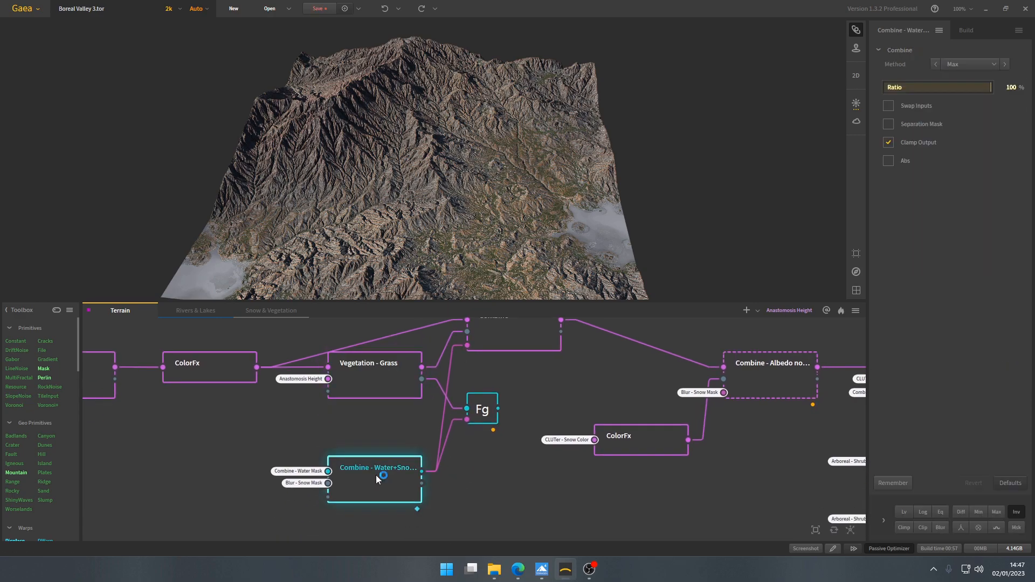
{"action": "middle_click_drag", "start_coordinate": [527, 333], "coordinate": [511, 400]}
{"action": "left_click", "coordinate": [512, 400]}
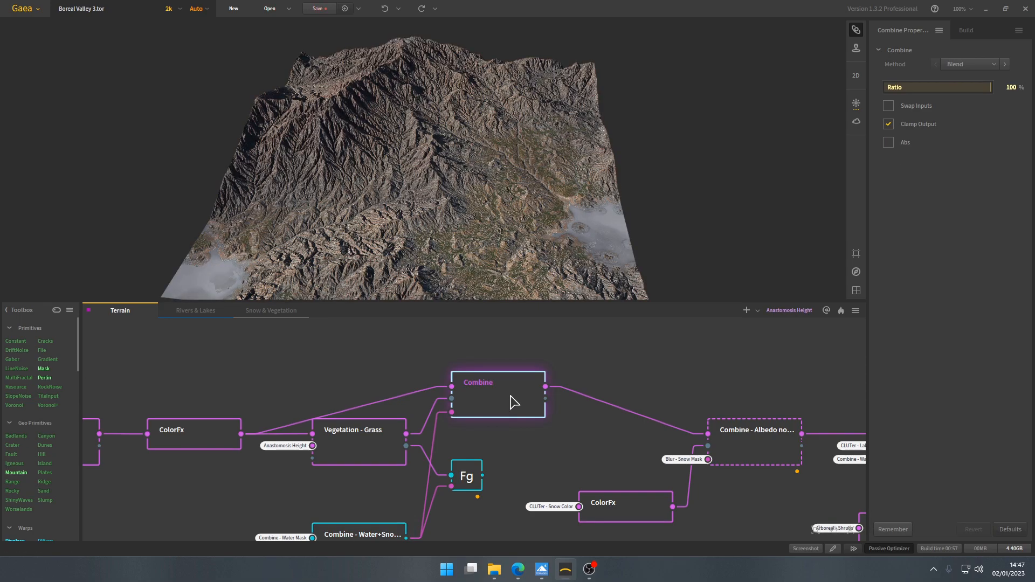
- Compare the Vegetation - Grass output with the masked grass Combine result up close around the lake
{"action": "scroll", "coordinate": [438, 177], "scroll_direction": "up", "scroll_amount": 5}
{"action": "left_click", "coordinate": [386, 446]}
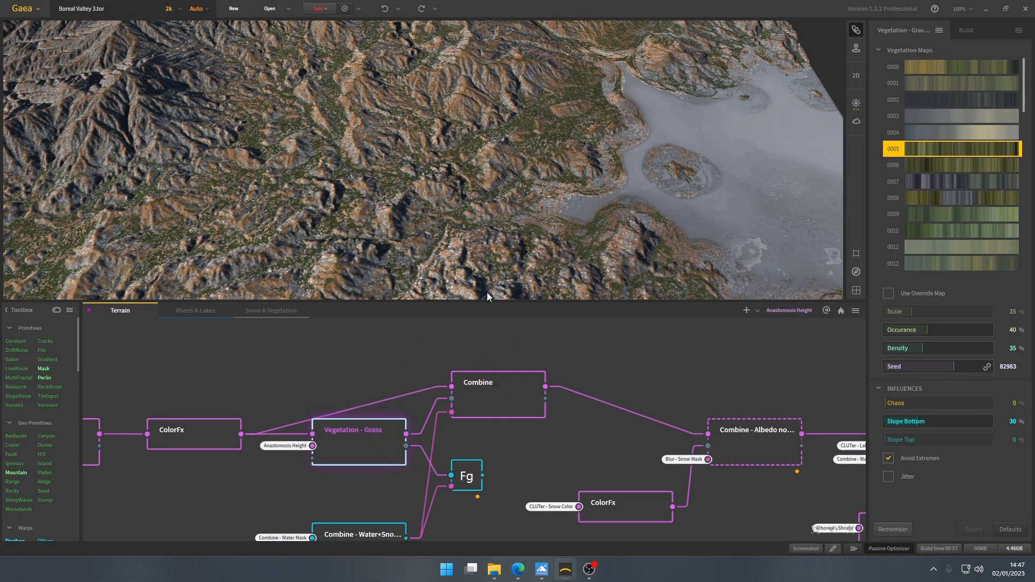
{"action": "left_click", "coordinate": [505, 409]}
{"action": "left_click_drag", "start_coordinate": [485, 244], "coordinate": [468, 223]}
{"action": "left_click_drag", "start_coordinate": [443, 190], "coordinate": [461, 189]}
{"action": "scroll", "coordinate": [477, 196], "scroll_direction": "down", "scroll_amount": 5}
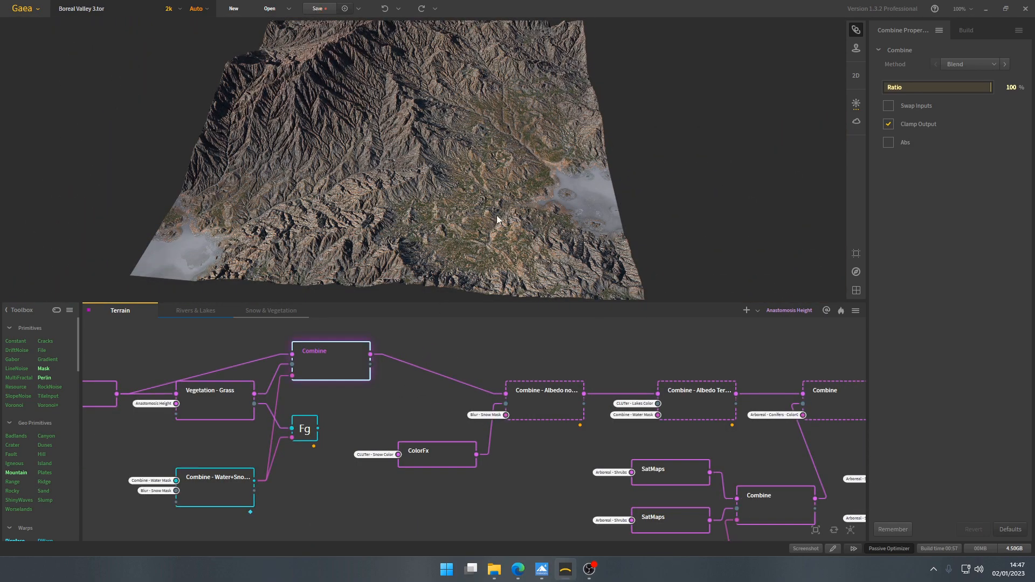
- Preview the Combine - Albedo no Water node and its ColorFx snow input, and check the ColorFx Hue + Saturation + Lightness settings
{"action": "scroll", "coordinate": [496, 402], "scroll_direction": "up", "scroll_amount": 1}
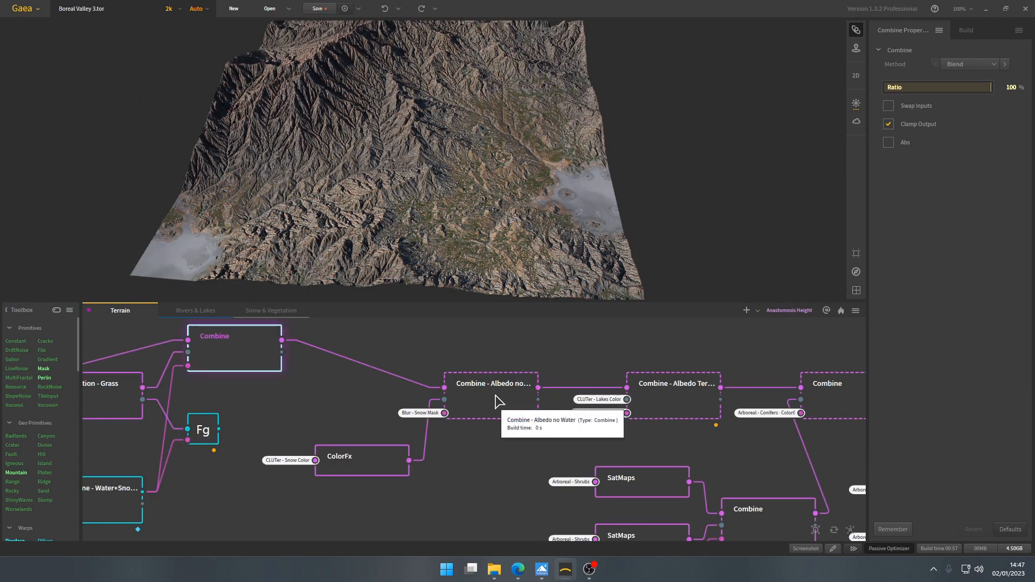
{"action": "left_click", "coordinate": [499, 410]}
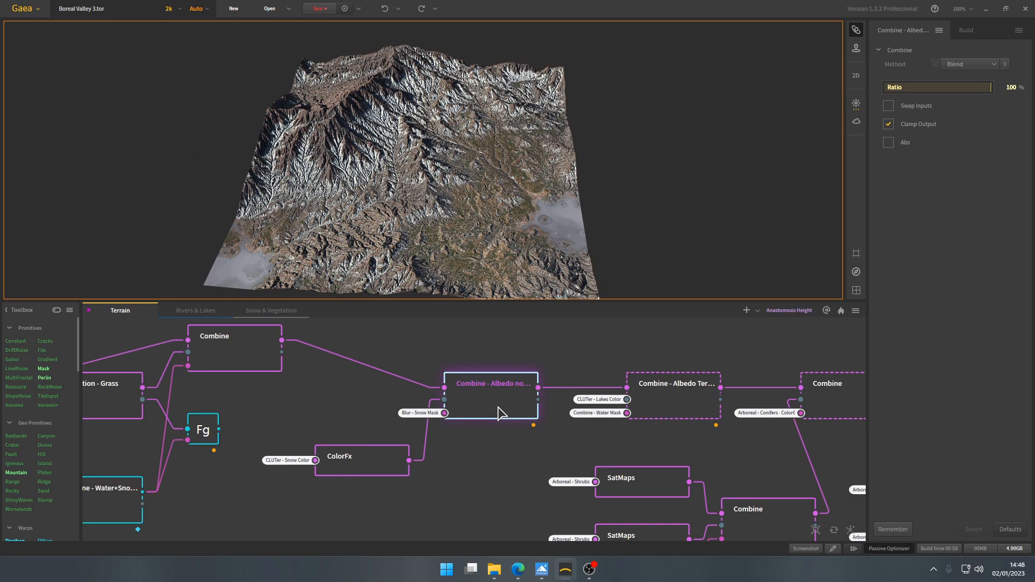
{"action": "left_click_drag", "start_coordinate": [348, 390], "coordinate": [397, 404]}
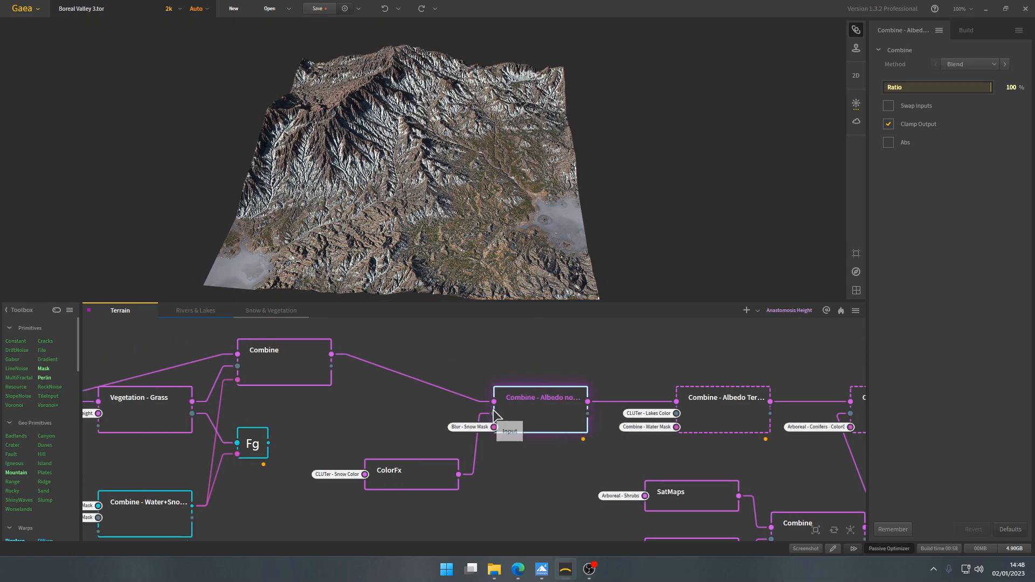
{"action": "left_click", "coordinate": [417, 481]}
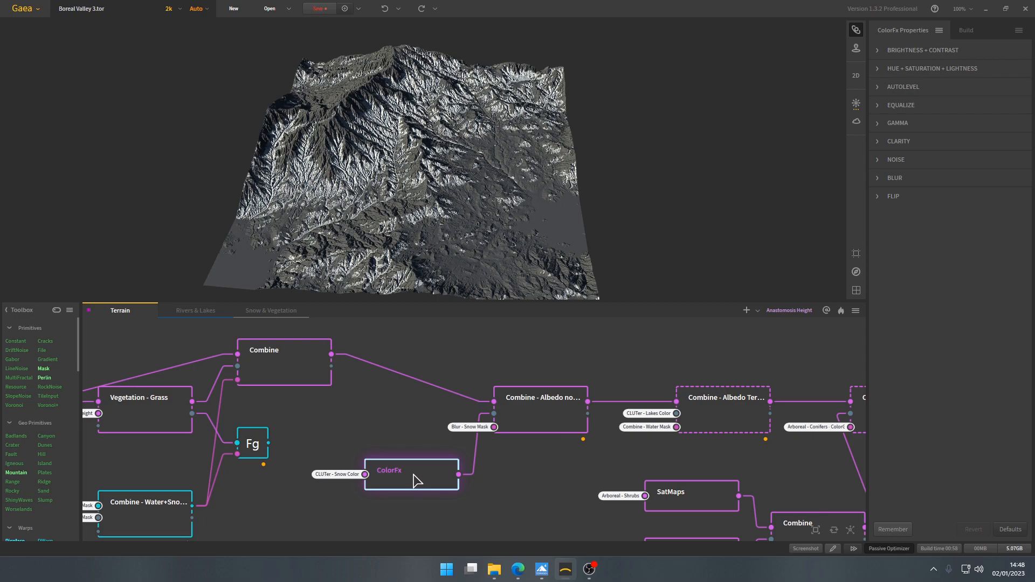
{"action": "left_click", "coordinate": [924, 68]}
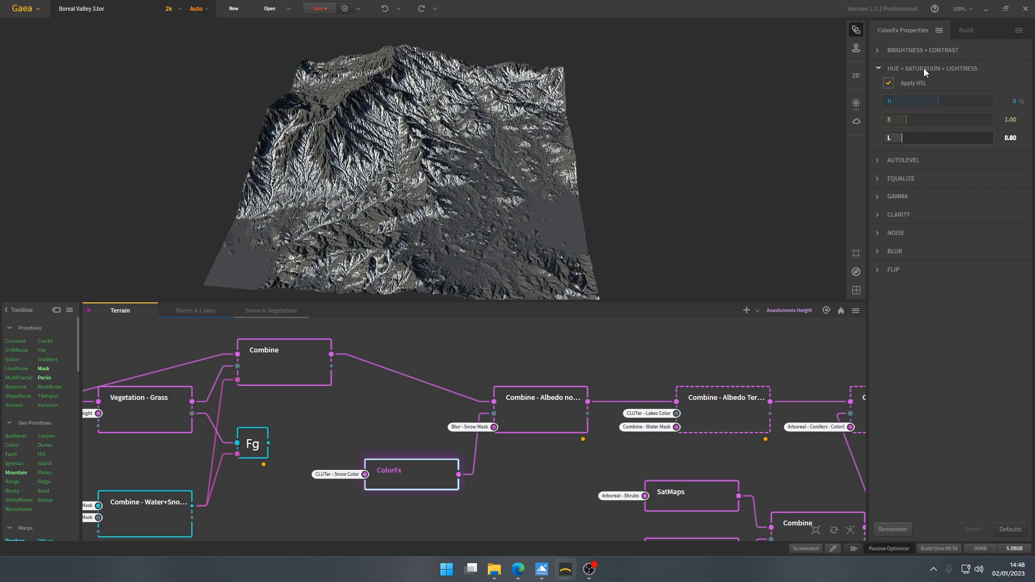
- Trace the ColorFx input to the CLUTer - Snow Color node in the Snow & Vegetation graph and check its gradient
{"action": "middle_click_drag", "start_coordinate": [341, 490], "coordinate": [373, 469]}
{"action": "scroll", "coordinate": [370, 471], "scroll_direction": "up", "scroll_amount": 2}
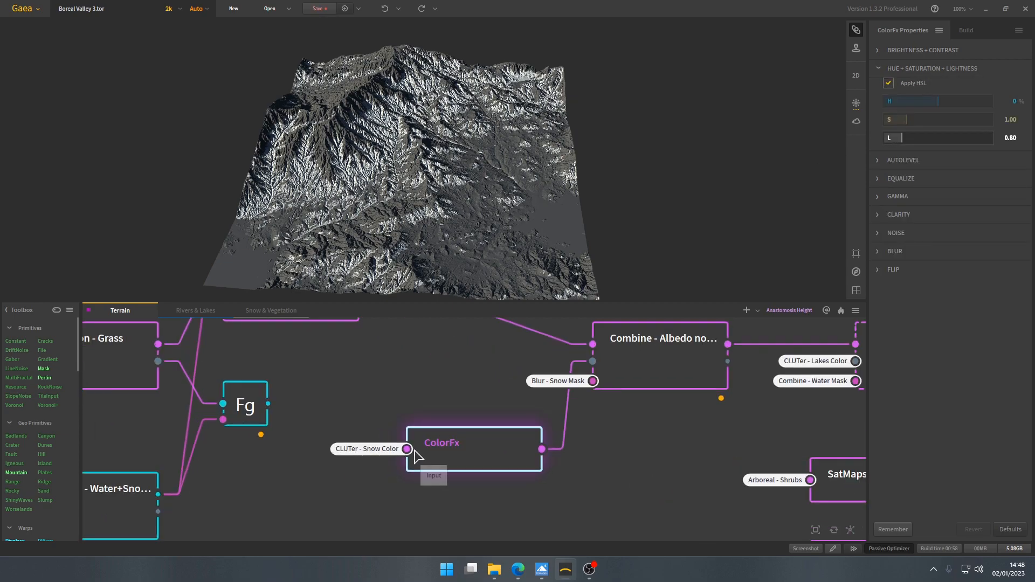
{"action": "left_click", "coordinate": [247, 312]}
{"action": "left_click", "coordinate": [562, 441]}
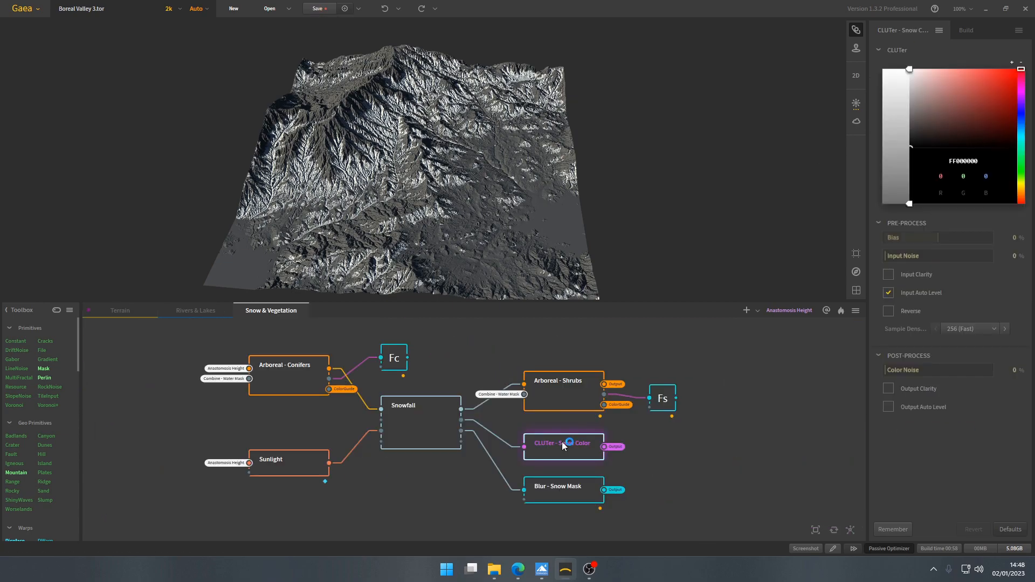
{"action": "left_click", "coordinate": [129, 311]}
- Compare the ColorFx snow colour with the blended Combine - Albedo no Water result across the mountain and valley
{"action": "scroll", "coordinate": [478, 454], "scroll_direction": "down", "scroll_amount": 2}
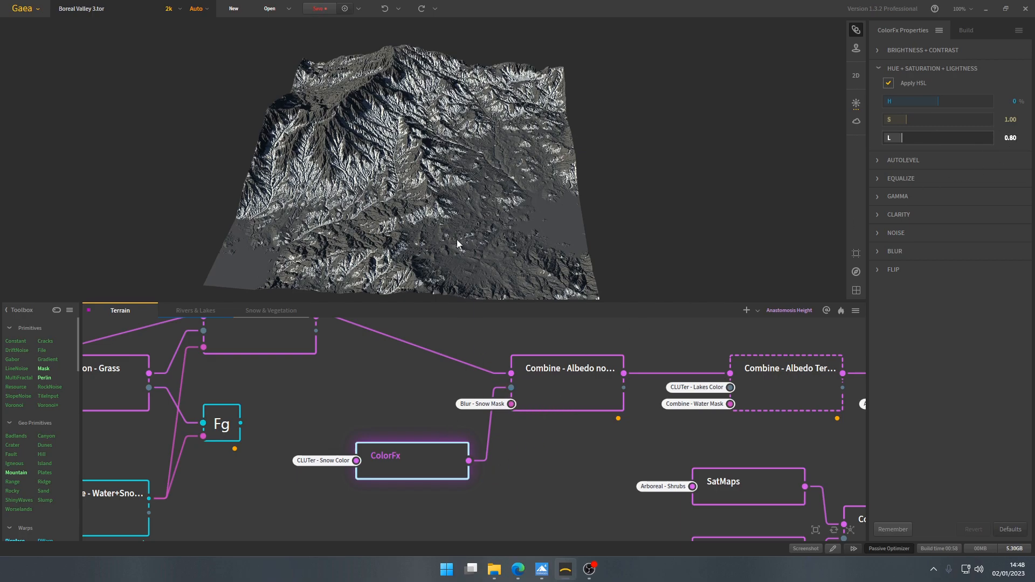
{"action": "left_click_drag", "start_coordinate": [456, 241], "coordinate": [449, 237]}
{"action": "middle_click_drag", "start_coordinate": [510, 408], "coordinate": [489, 431]}
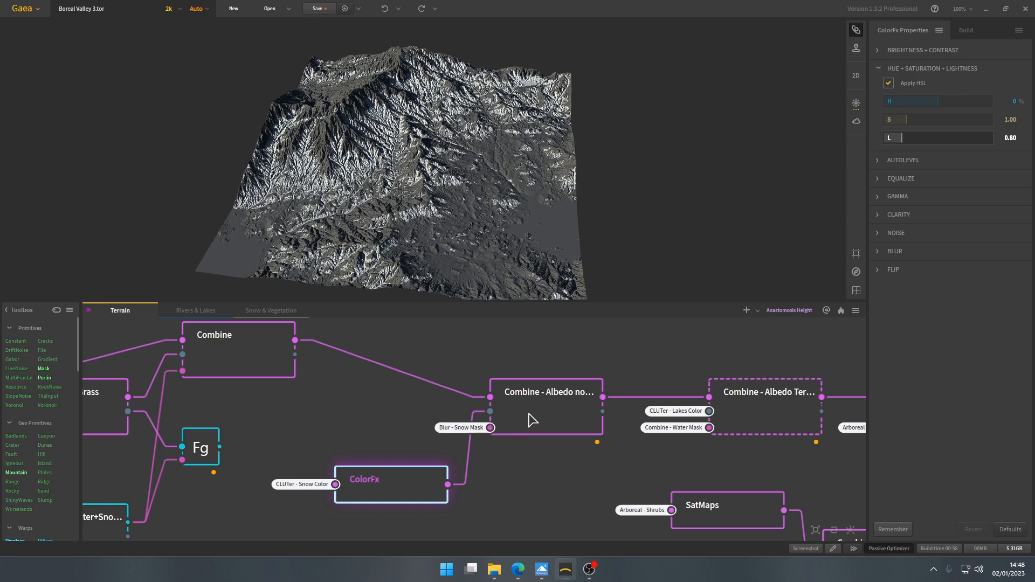
{"action": "left_click", "coordinate": [555, 416]}
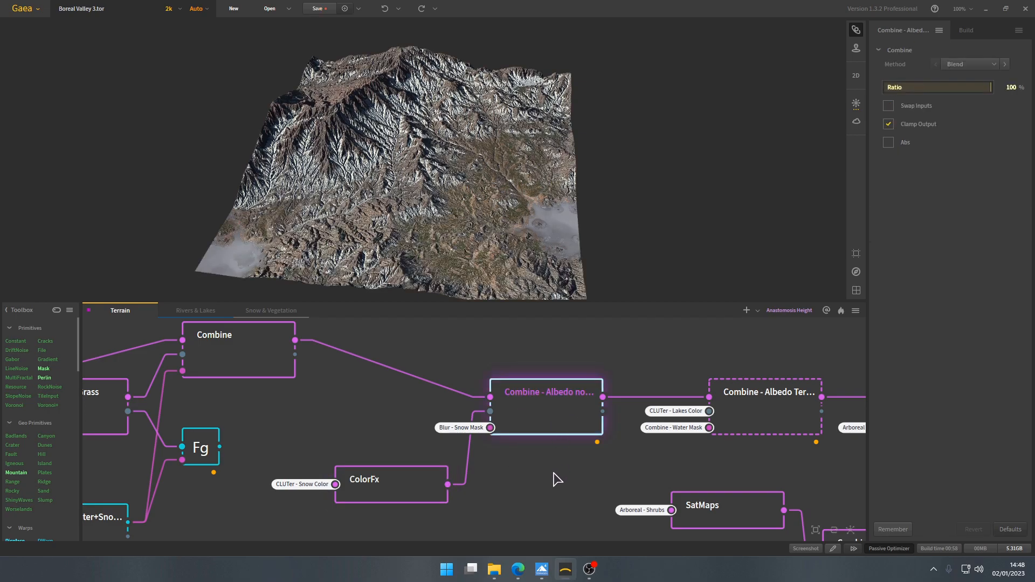
{"action": "left_click_drag", "start_coordinate": [439, 217], "coordinate": [401, 65]}
{"action": "mouse_move", "coordinate": [483, 236]}
{"action": "left_mouse_down"}
{"action": "mouse_move", "coordinate": [449, 223]}
{"action": "mouse_move", "coordinate": [480, 227]}
{"action": "left_mouse_up"}
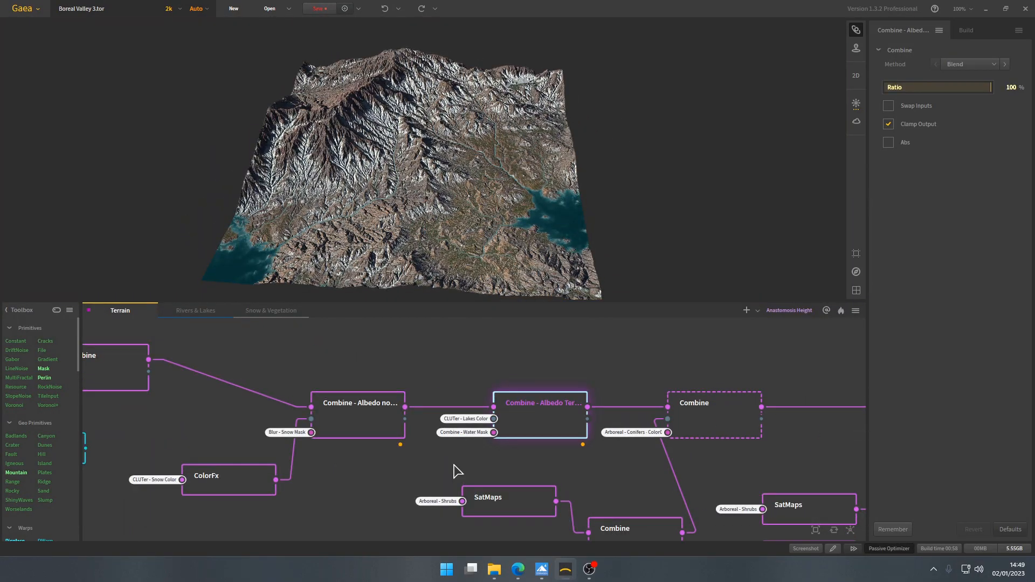
- Examine the Combine node that adds the lakes and the CLUTer - Lakes Color source in the Rivers & Lakes graph
{"action": "scroll", "coordinate": [456, 447], "scroll_direction": "up", "scroll_amount": 1}
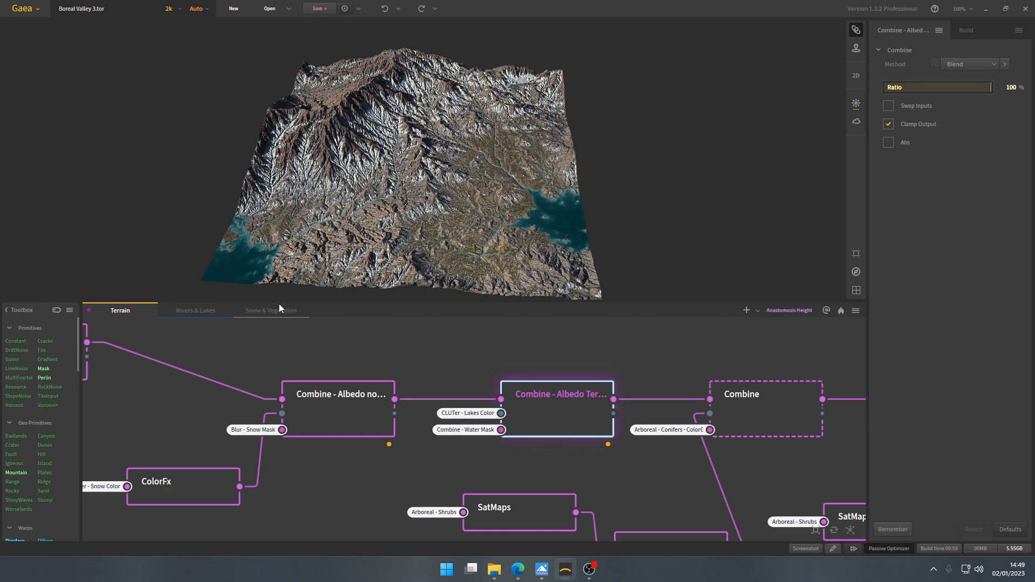
{"action": "left_click", "coordinate": [210, 311]}
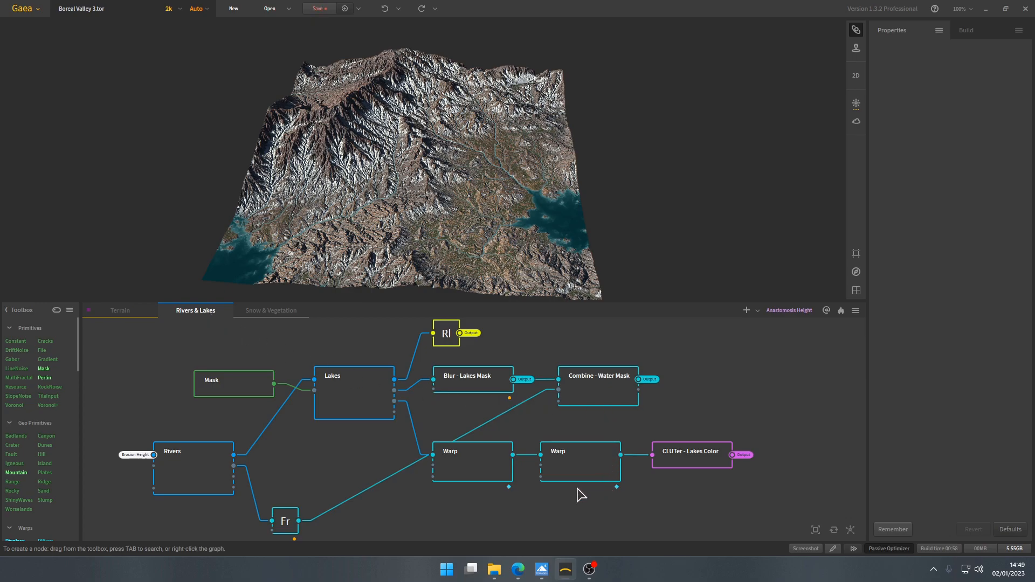
{"action": "left_click", "coordinate": [673, 455]}
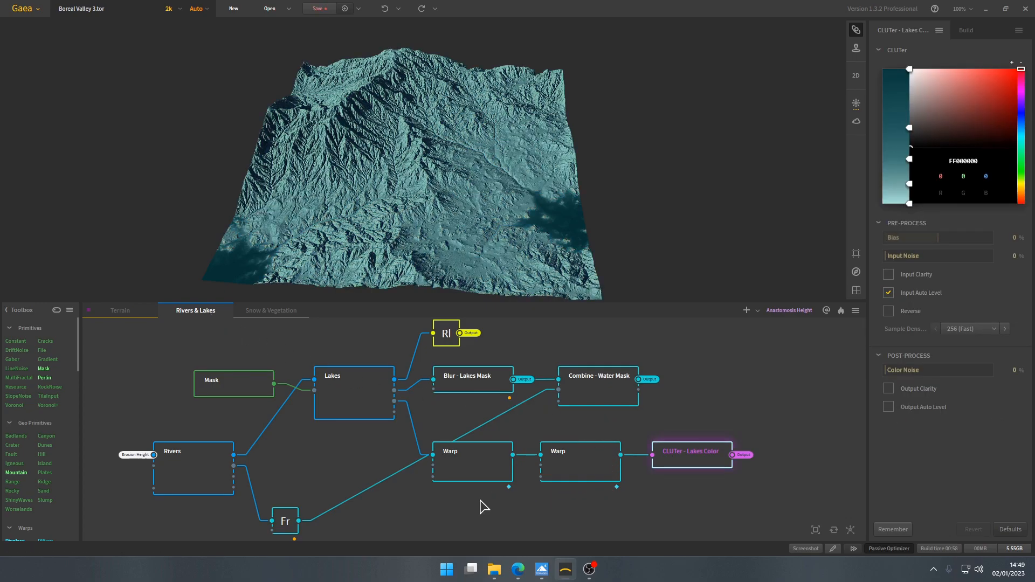
{"action": "left_click", "coordinate": [135, 312]}
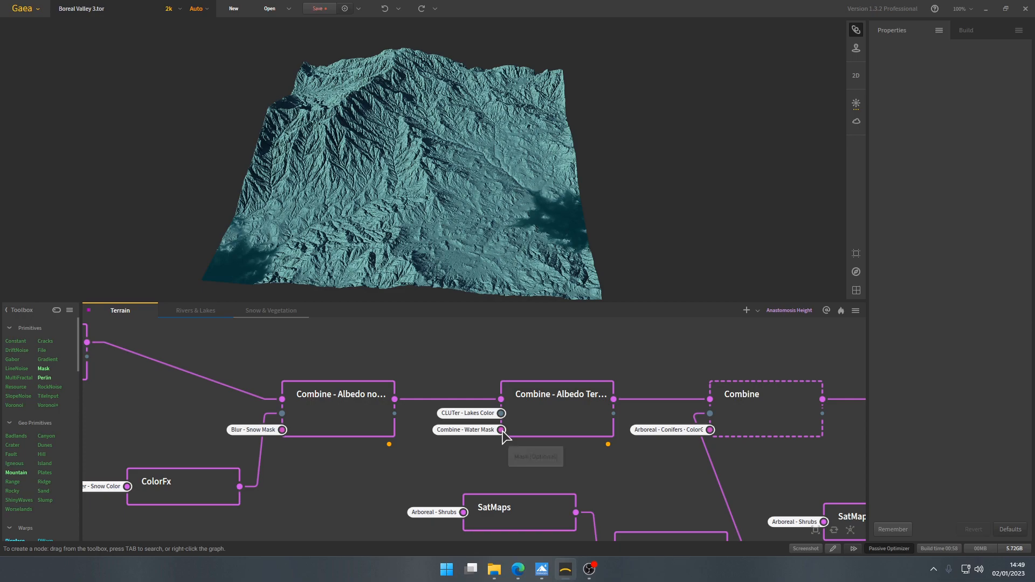
{"action": "left_click", "coordinate": [553, 421]}
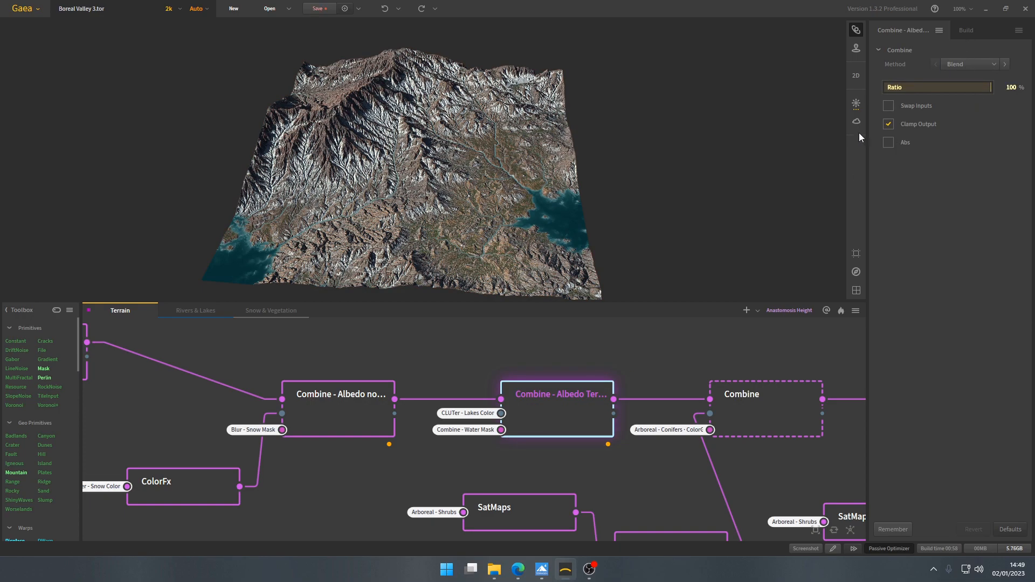
- Lock the preview terrain to Arboreal - Shrubs from the Snow & Vegetation graph and view the Combine node that colours the conifers on it
{"action": "scroll", "coordinate": [423, 393], "scroll_direction": "down", "scroll_amount": 3}
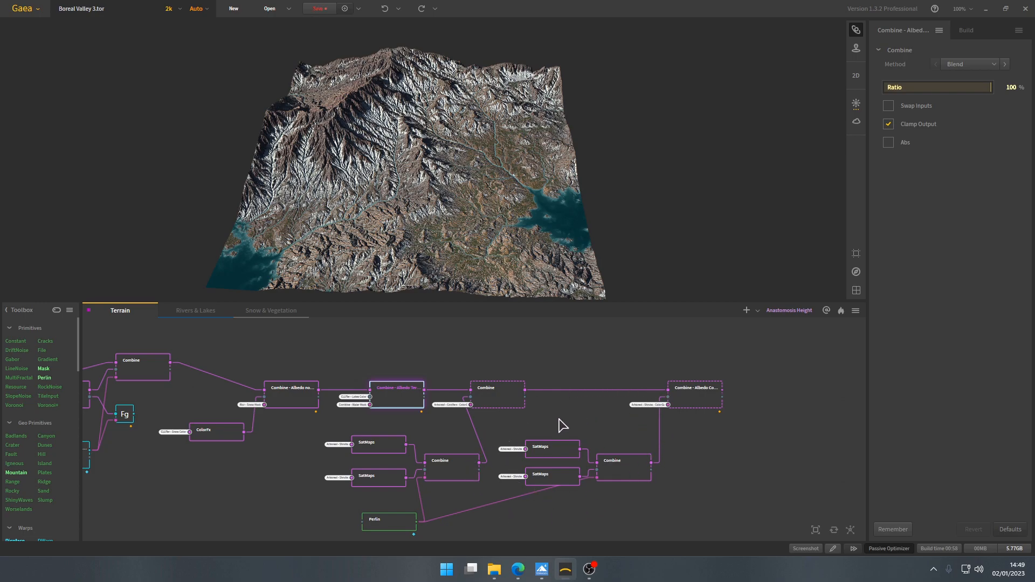
{"action": "scroll", "coordinate": [490, 427], "scroll_direction": "up", "scroll_amount": 3}
{"action": "left_click", "coordinate": [535, 370]}
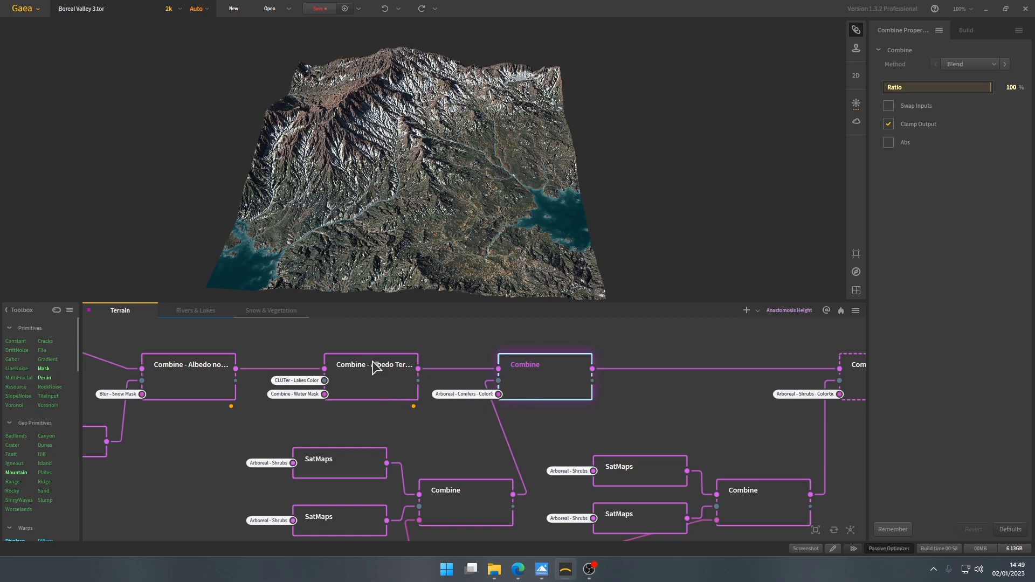
{"action": "left_click", "coordinate": [252, 312]}
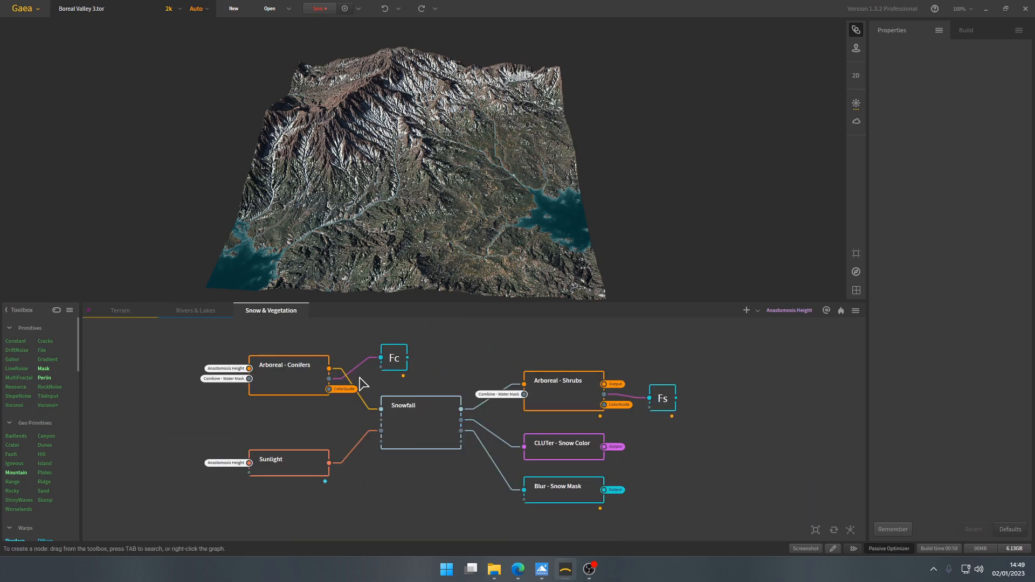
{"action": "left_click", "coordinate": [558, 401]}
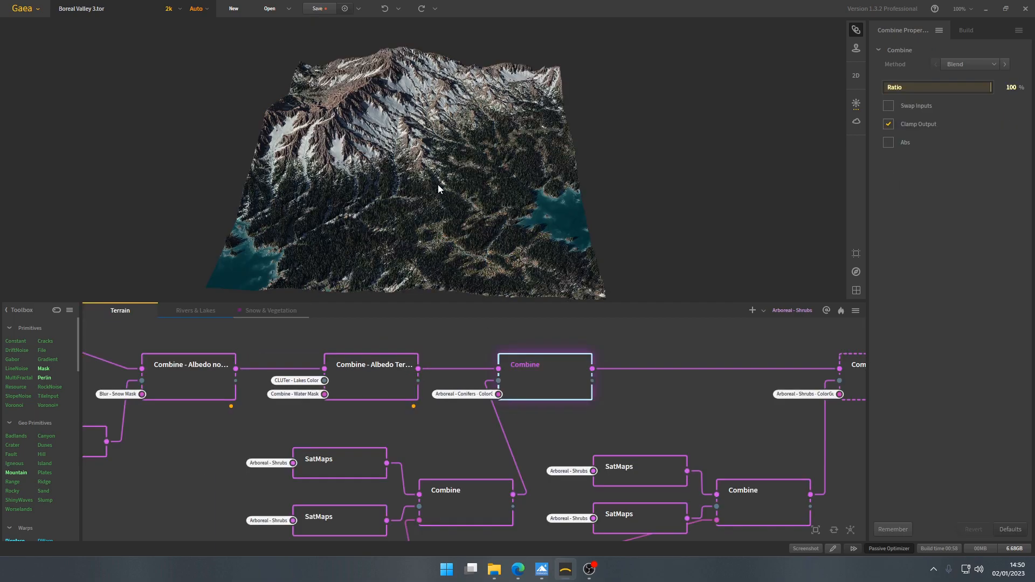
{"action": "left_click_drag", "start_coordinate": [437, 185], "coordinate": [450, 212]}
{"action": "scroll", "coordinate": [450, 211], "scroll_direction": "up", "scroll_amount": 3}
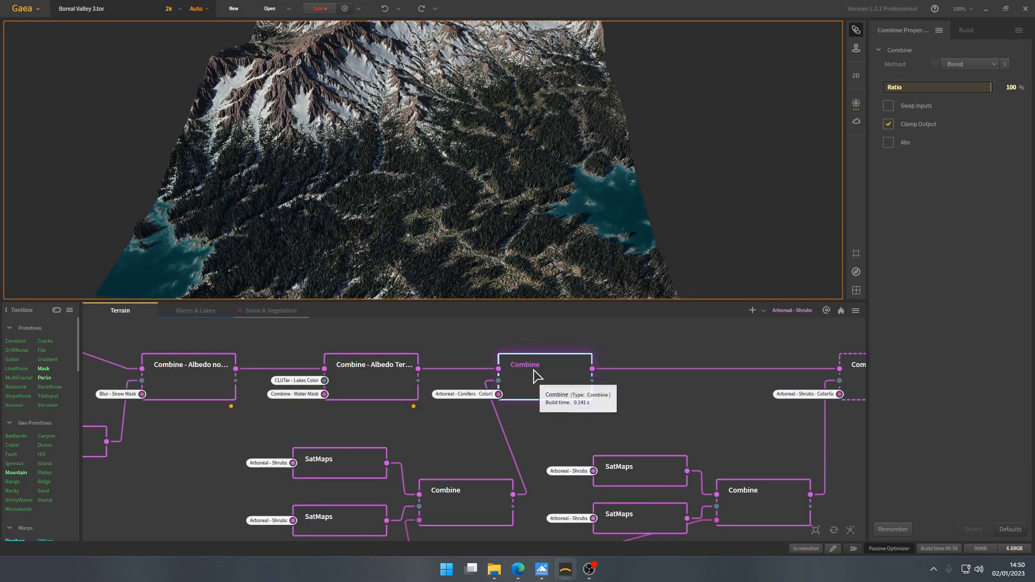
- Nudge the conifer Combine node along its chain and highlight the two SatMaps nodes and the Combine node that feed it
{"action": "left_click_drag", "start_coordinate": [540, 368], "coordinate": [556, 368]}
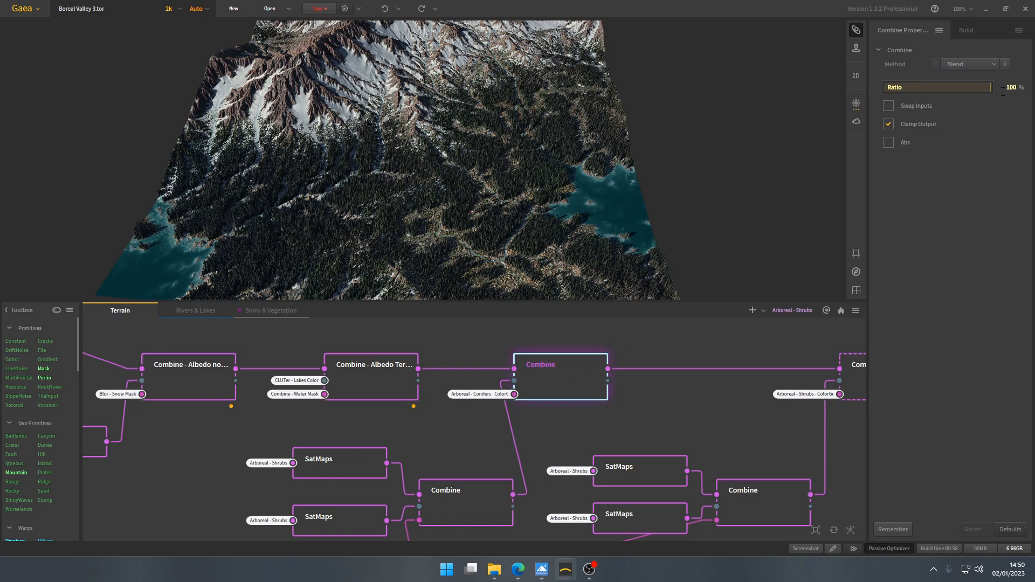
{"action": "middle_click_drag", "start_coordinate": [489, 441], "coordinate": [509, 411]}
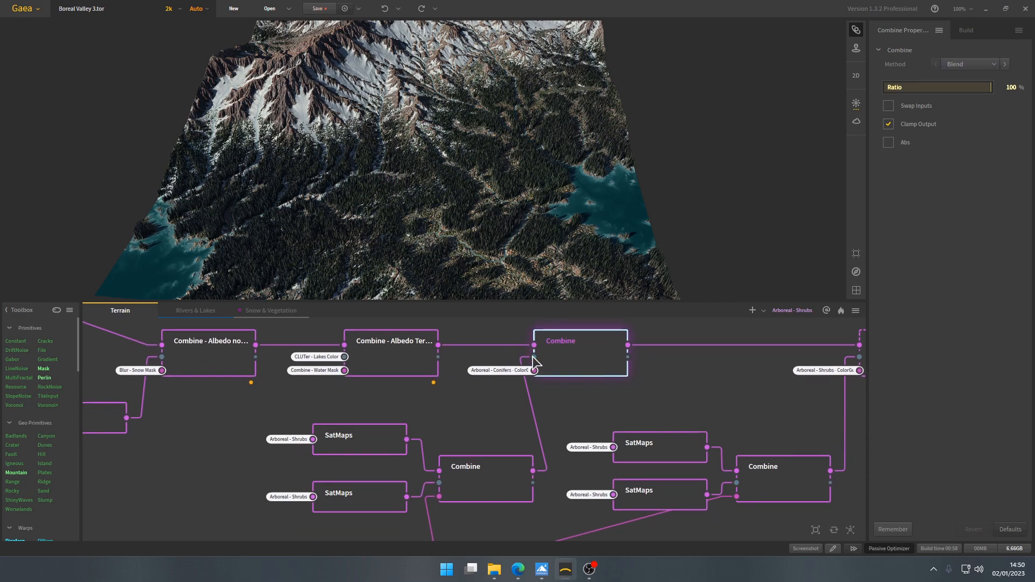
{"action": "middle_click_drag", "start_coordinate": [465, 474], "coordinate": [488, 397]}
{"action": "left_click_drag", "start_coordinate": [294, 343], "coordinate": [534, 456]}
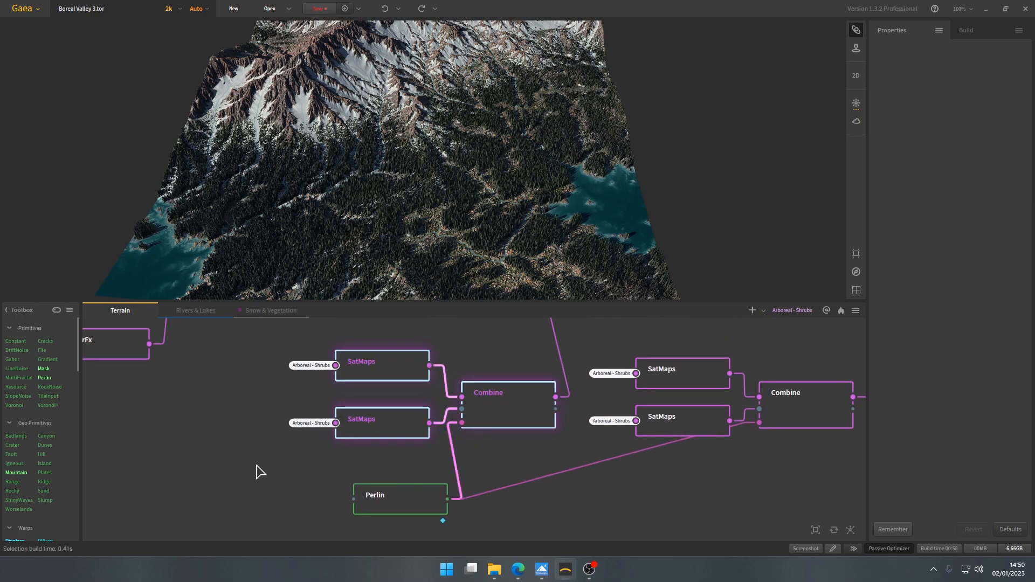
{"action": "middle_click_drag", "start_coordinate": [483, 349], "coordinate": [498, 419]}
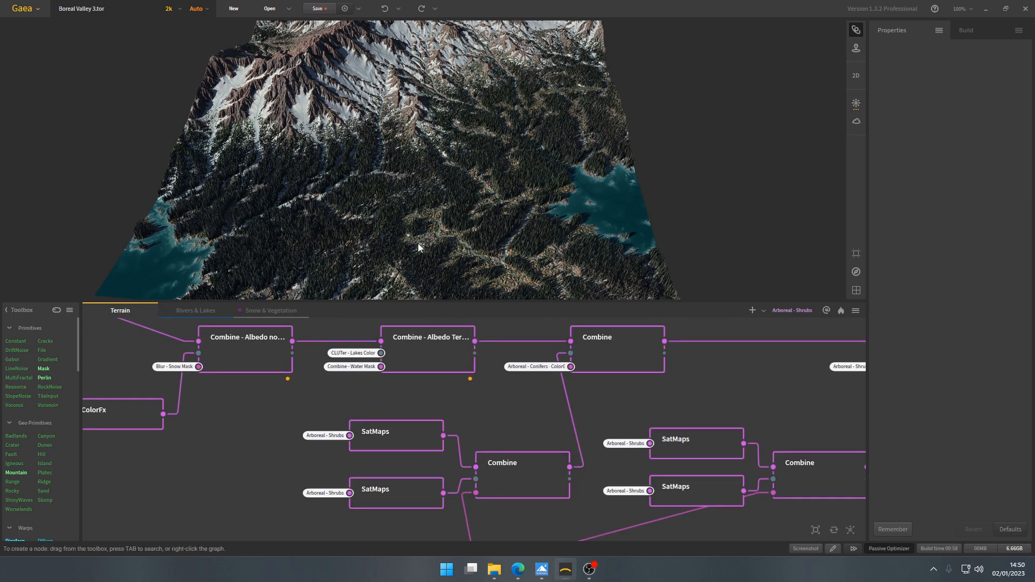
- Inspect the conifer colouring up close and preview the upper SatMaps node feeding the conifer colour Combine across the terrain
{"action": "middle_click_drag", "start_coordinate": [418, 244], "coordinate": [412, 221]}
{"action": "scroll", "coordinate": [412, 221], "scroll_direction": "up", "scroll_amount": 6}
{"action": "middle_click_drag", "start_coordinate": [415, 436], "coordinate": [401, 381]}
{"action": "middle_click_drag", "start_coordinate": [511, 356], "coordinate": [514, 405]}
{"action": "scroll", "coordinate": [518, 413], "scroll_direction": "down", "scroll_amount": 2}
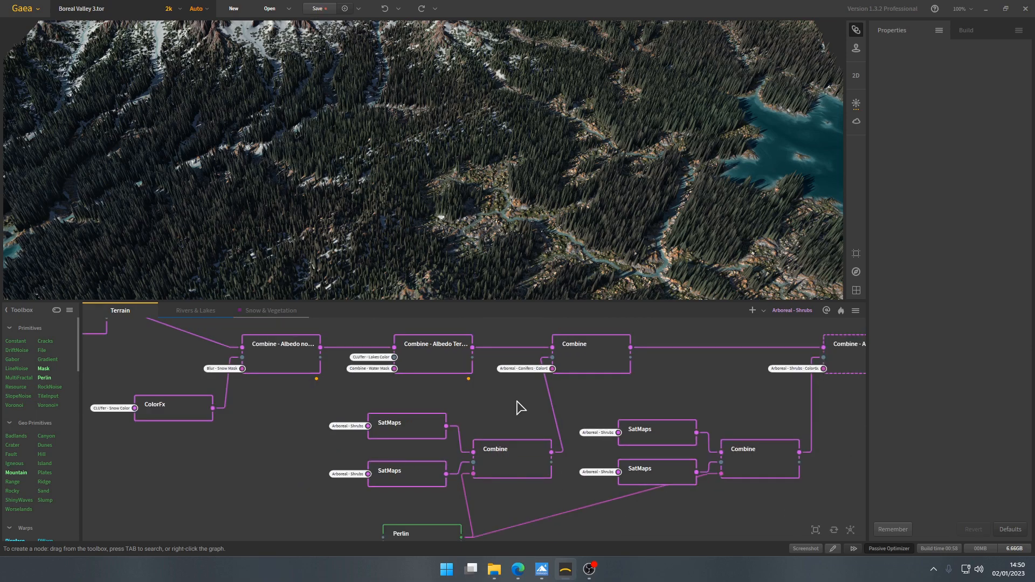
{"action": "left_click", "coordinate": [414, 426]}
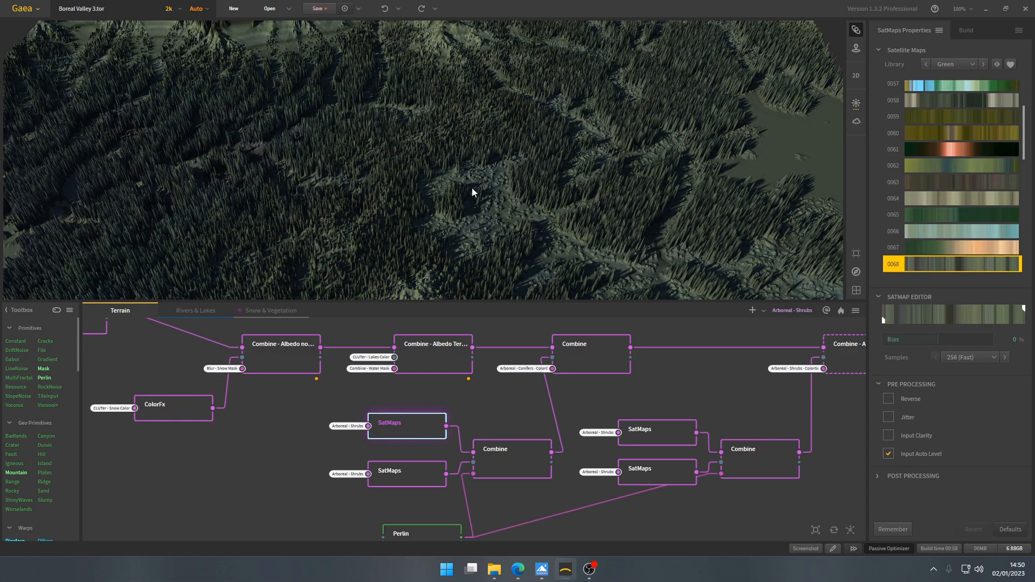
{"action": "scroll", "coordinate": [472, 190], "scroll_direction": "down", "scroll_amount": 3}
{"action": "middle_click_drag", "start_coordinate": [472, 190], "coordinate": [471, 197]}
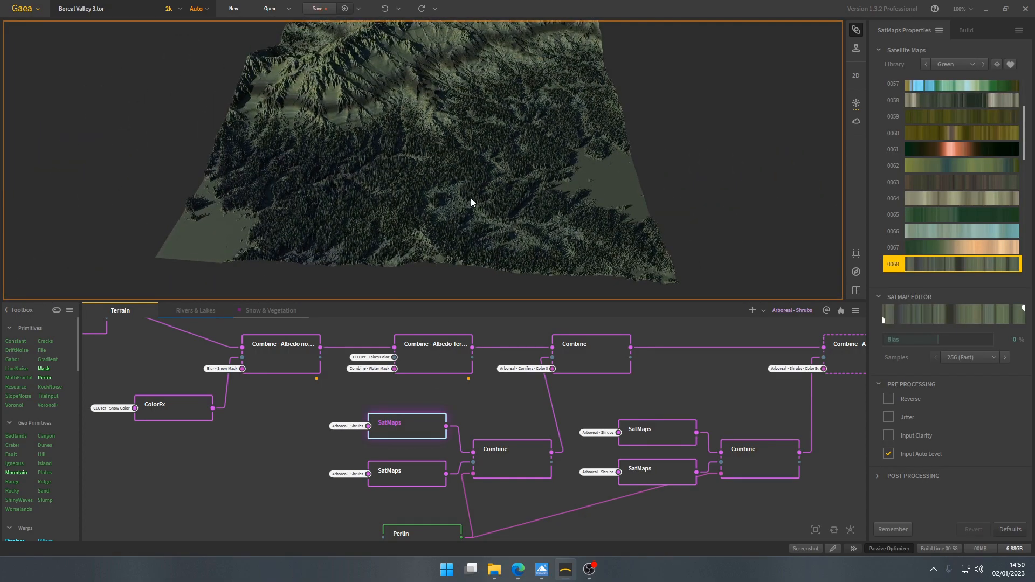
- Preview the lower SatMaps node of the conifer colours and trace the Arboreal - Shrubs input of both SatMaps to the Snow & Vegetation graph
{"action": "left_click", "coordinate": [416, 478]}
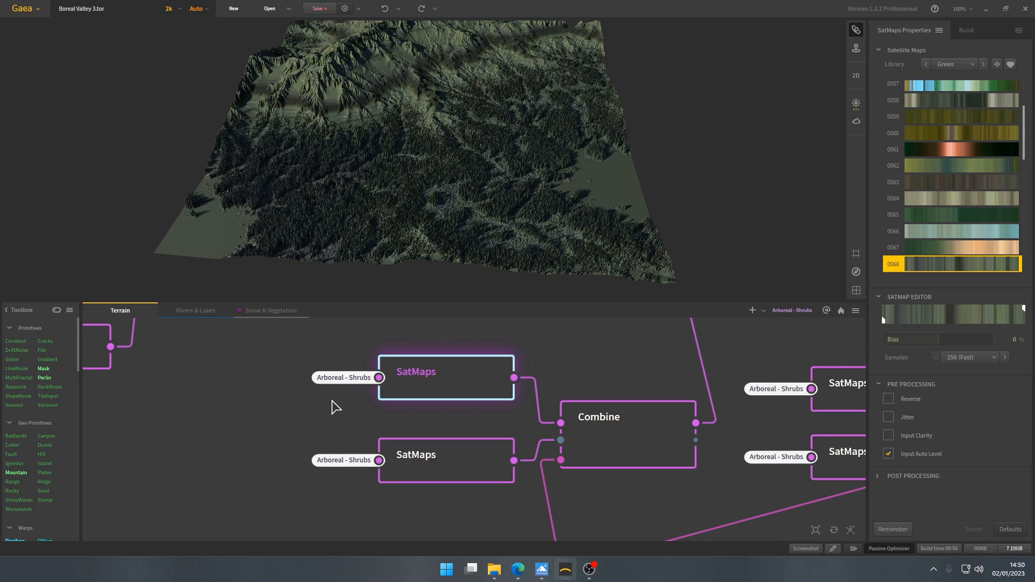
{"action": "left_click_drag", "start_coordinate": [331, 407], "coordinate": [356, 419]}
{"action": "scroll", "coordinate": [358, 419], "scroll_direction": "down", "scroll_amount": 1}
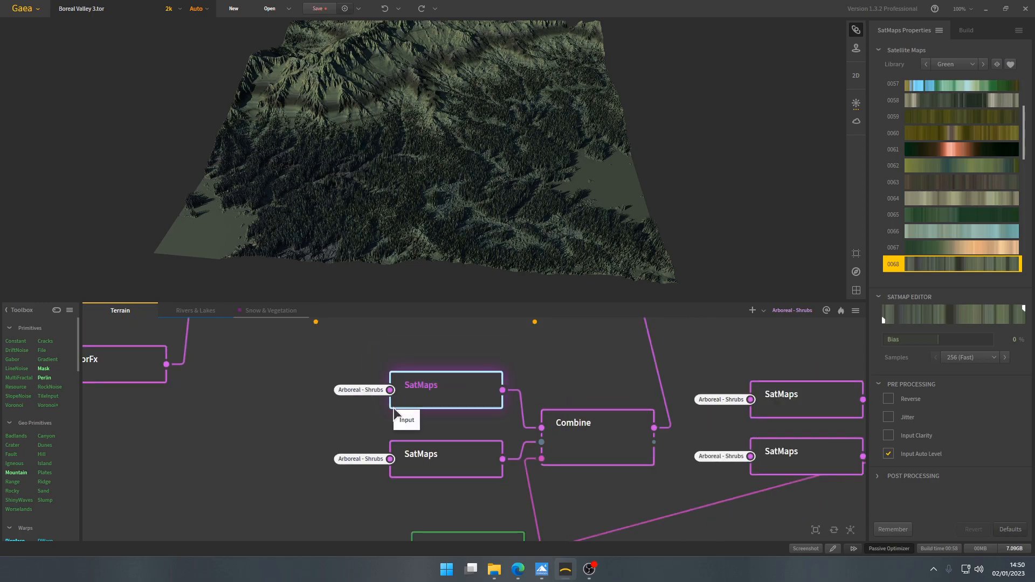
{"action": "left_click", "coordinate": [270, 311]}
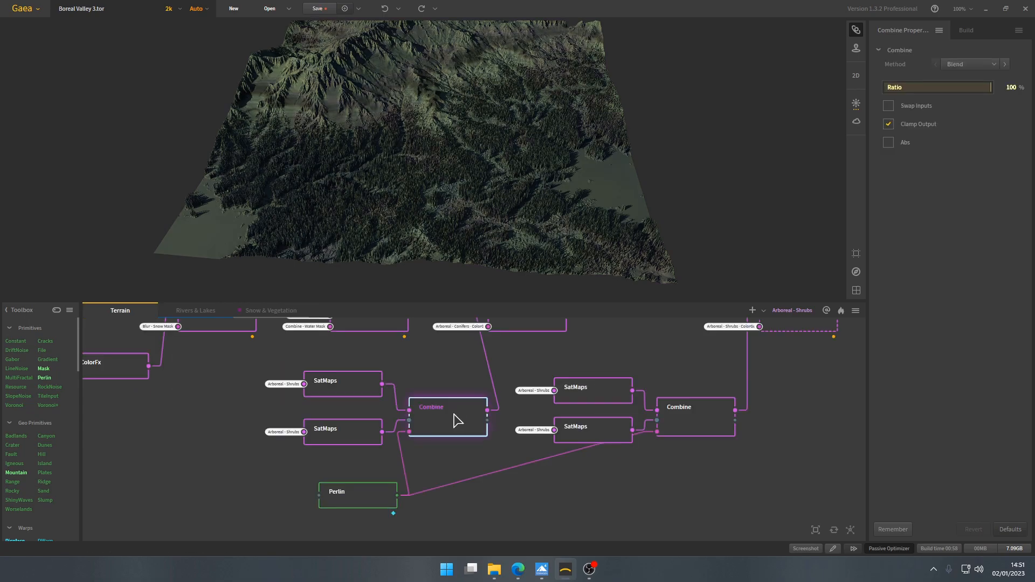
- Preview the Perlin node that masks the conifer colour blend and examine its noise shape, scale, seed and warp settings
{"action": "left_click", "coordinate": [357, 499]}
{"action": "scroll", "coordinate": [478, 151], "scroll_direction": "down", "scroll_amount": 5}
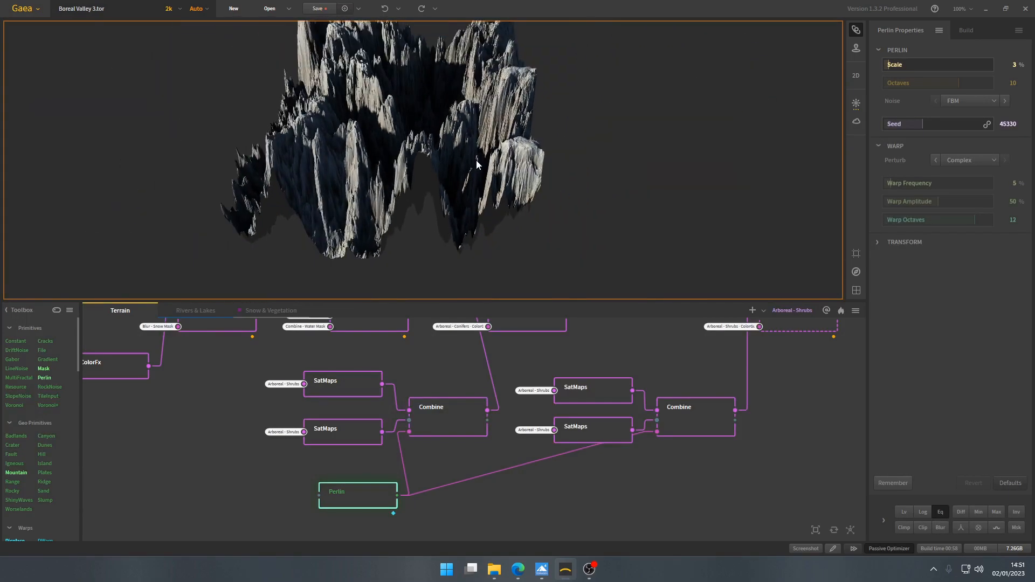
{"action": "scroll", "coordinate": [477, 160], "scroll_direction": "up", "scroll_amount": 3}
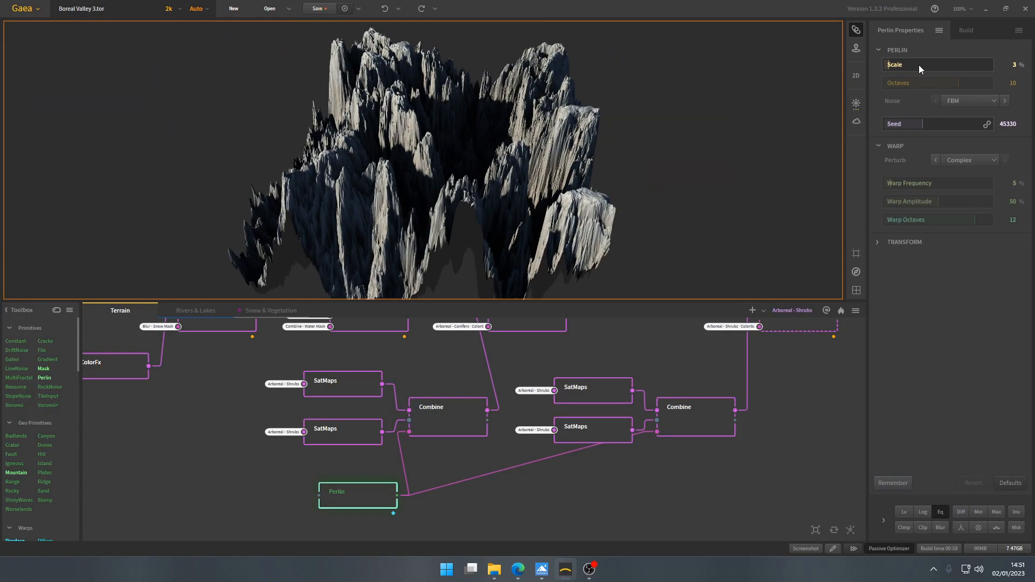
{"action": "left_click_drag", "start_coordinate": [586, 167], "coordinate": [704, 161]}
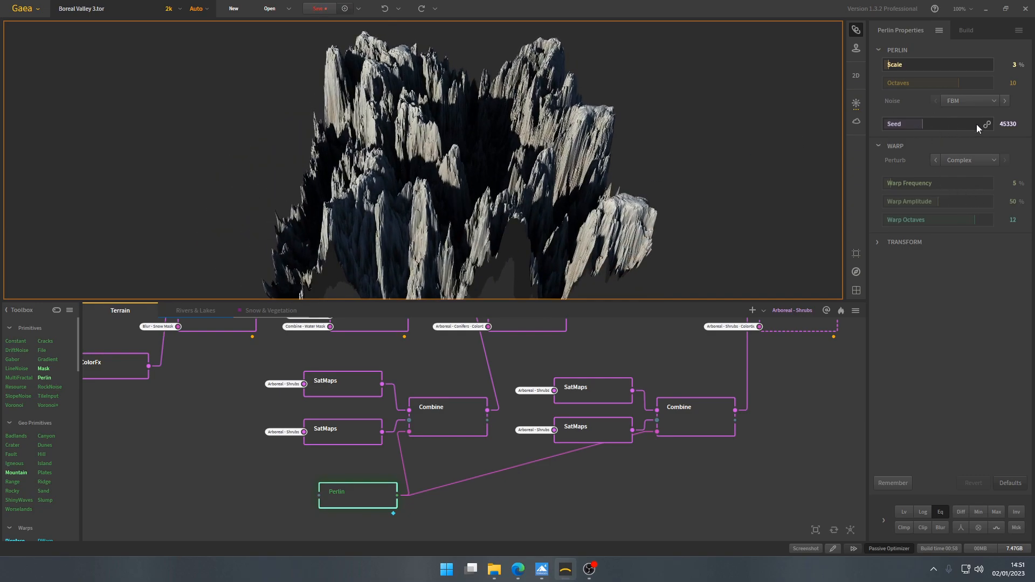
{"action": "left_click_drag", "start_coordinate": [668, 230], "coordinate": [583, 227]}
- Compare the blended SatMaps Combine with the Perlin mask driving it, viewing the noise peaks and valleys from above
{"action": "left_click", "coordinate": [449, 419]}
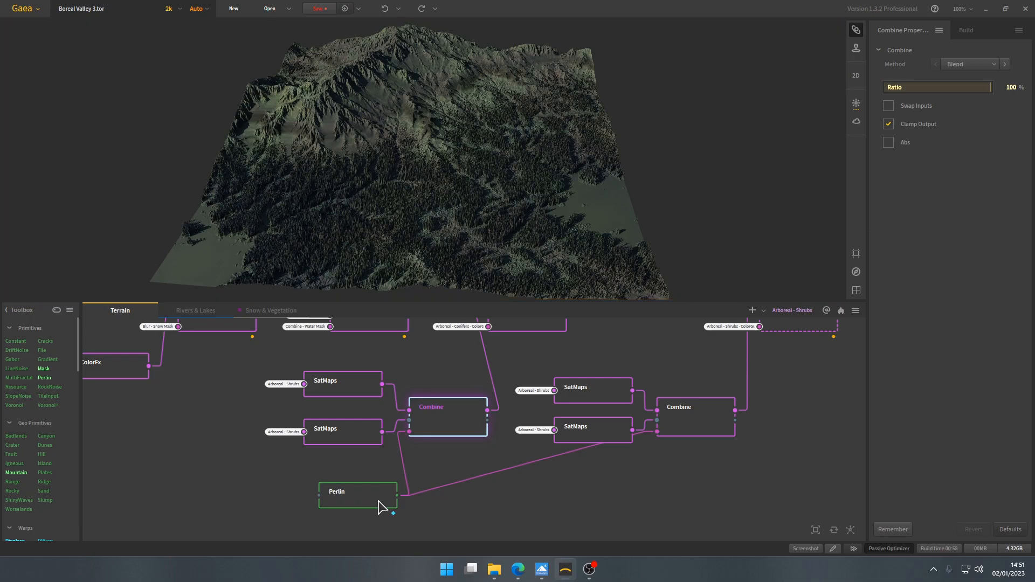
{"action": "left_click", "coordinate": [378, 502]}
{"action": "left_click_drag", "start_coordinate": [468, 108], "coordinate": [461, 210]}
{"action": "left_click_drag", "start_coordinate": [533, 123], "coordinate": [495, 143]}
{"action": "middle_click_drag", "start_coordinate": [459, 153], "coordinate": [471, 151]}
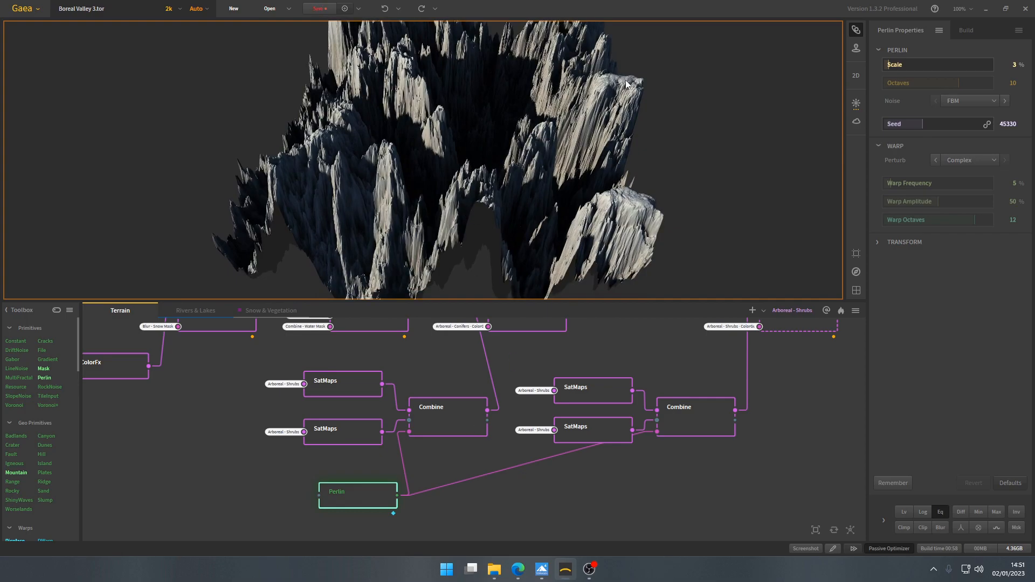
{"action": "left_click_drag", "start_coordinate": [508, 148], "coordinate": [502, 187]}
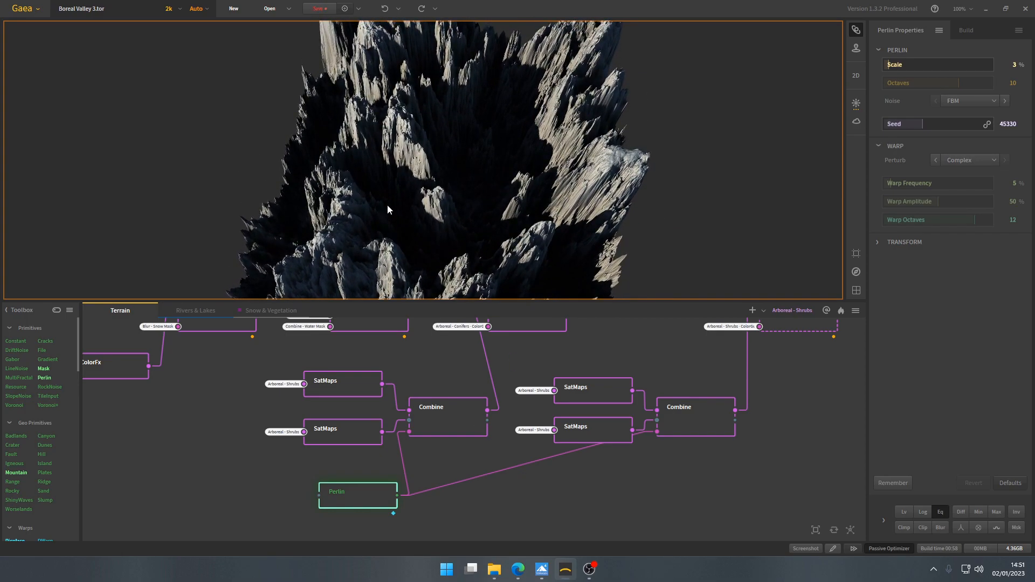
- View the blended conifer colours, and the main-chain Combine that applies them to the snow and lakes terrain
{"action": "left_click", "coordinate": [448, 416]}
{"action": "scroll", "coordinate": [447, 189], "scroll_direction": "up", "scroll_amount": 5}
{"action": "left_click_drag", "start_coordinate": [447, 229], "coordinate": [390, 200]}
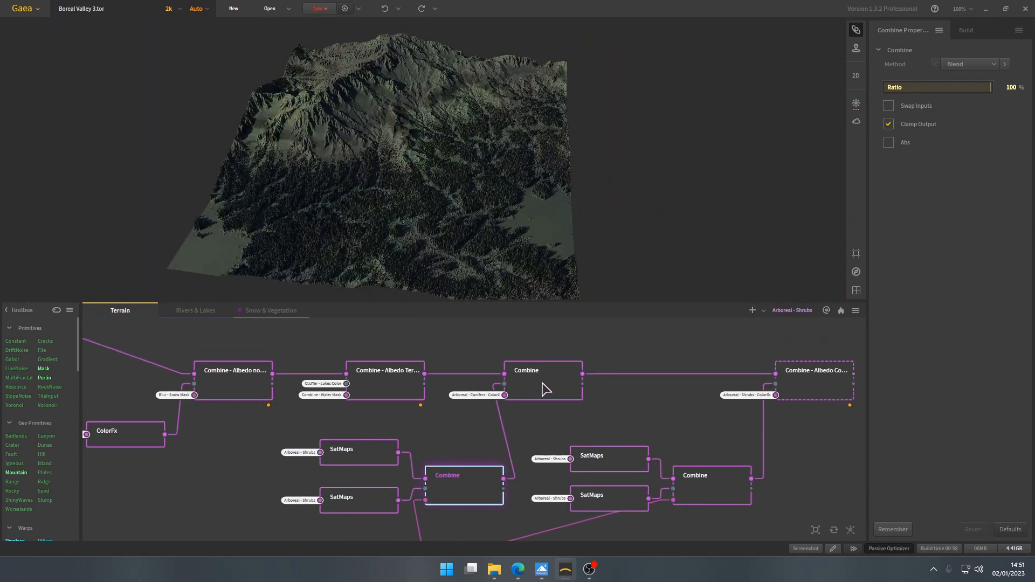
{"action": "left_click", "coordinate": [544, 388]}
{"action": "left_click_drag", "start_coordinate": [440, 235], "coordinate": [465, 203]}
{"action": "scroll", "coordinate": [453, 401], "scroll_direction": "up", "scroll_amount": 2}
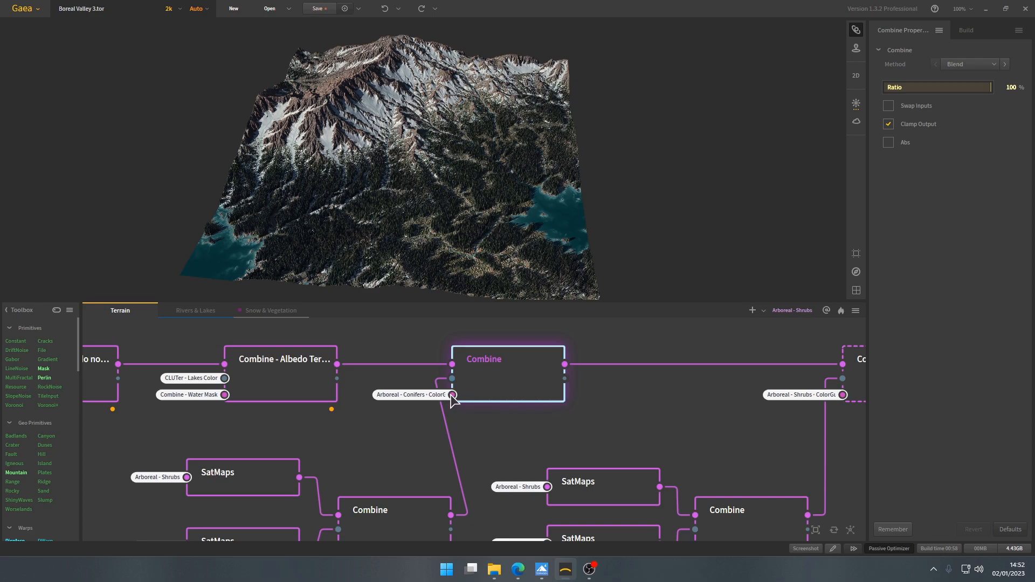
- Trace the conifer mask to the ColorGuide output of Arboreal - Conifers in the Snow & Vegetation graph and return to the Terrain graph
{"action": "left_click", "coordinate": [261, 311]}
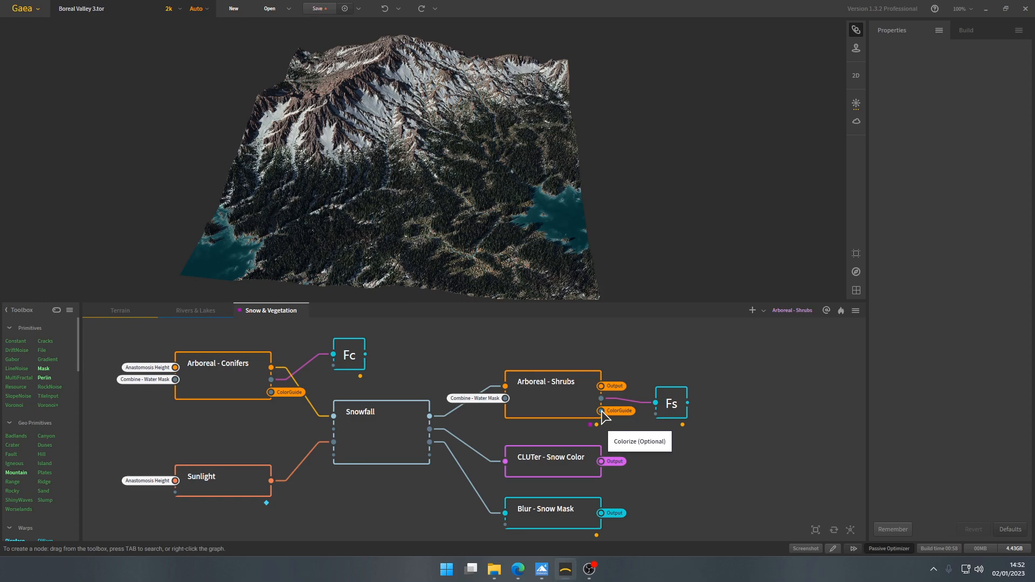
{"action": "middle_click_drag", "start_coordinate": [259, 399], "coordinate": [386, 430]}
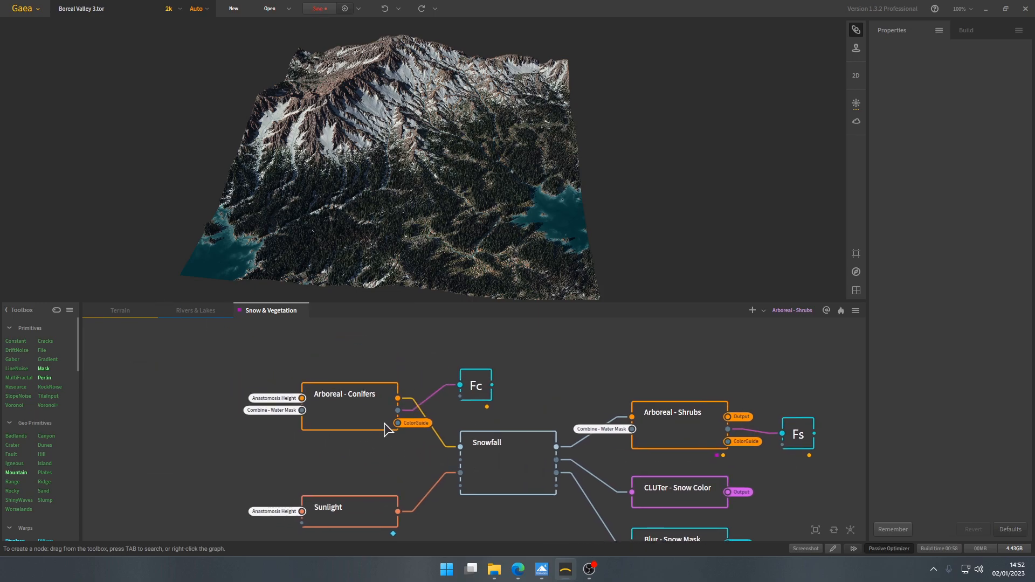
{"action": "left_click", "coordinate": [386, 429]}
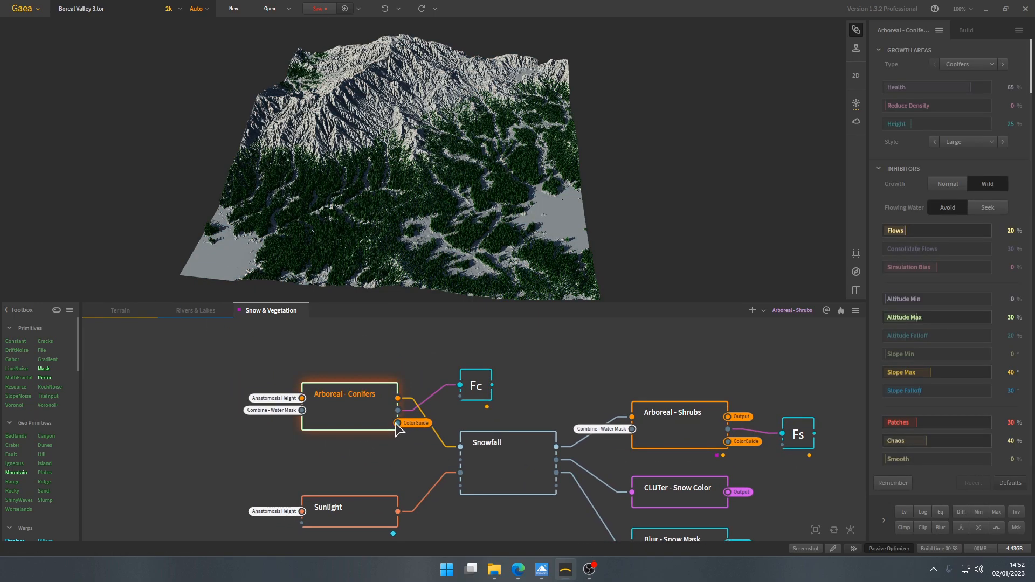
{"action": "left_click", "coordinate": [120, 311]}
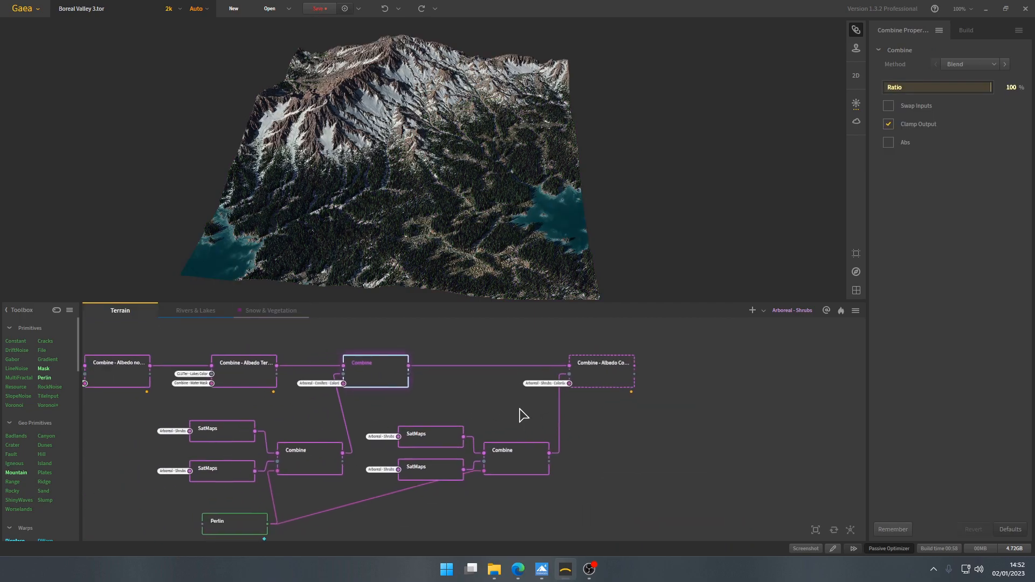
- Preview the final Combine - Albedo node and the two SatMaps nodes that supply the shrub colours
{"action": "scroll", "coordinate": [521, 416], "scroll_direction": "up", "scroll_amount": 1}
{"action": "left_click", "coordinate": [629, 363]}
{"action": "middle_click_drag", "start_coordinate": [407, 442], "coordinate": [479, 398]}
{"action": "left_click", "coordinate": [478, 398]}
{"action": "scroll", "coordinate": [480, 402], "scroll_direction": "up", "scroll_amount": 2}
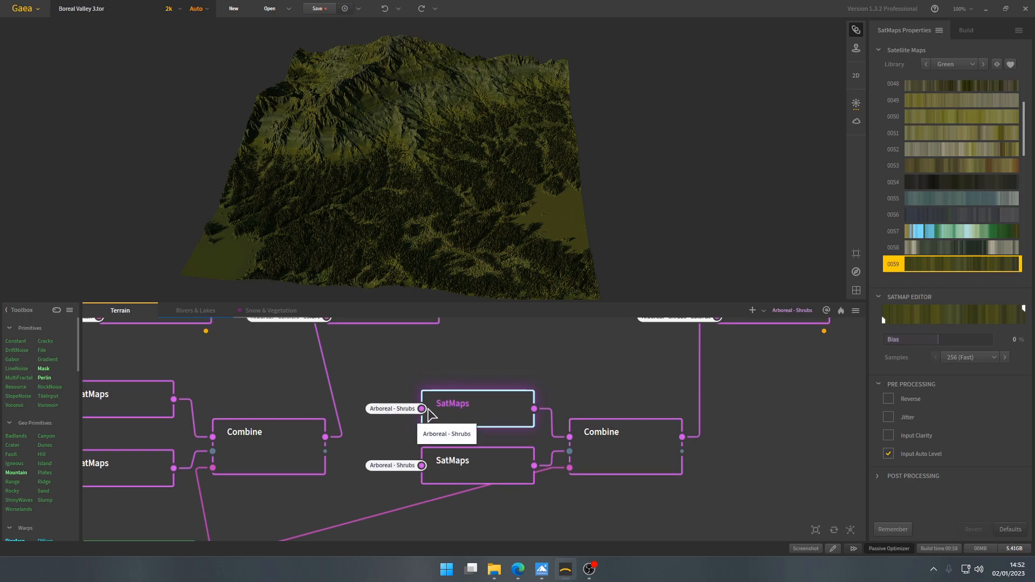
{"action": "left_click", "coordinate": [478, 477]}
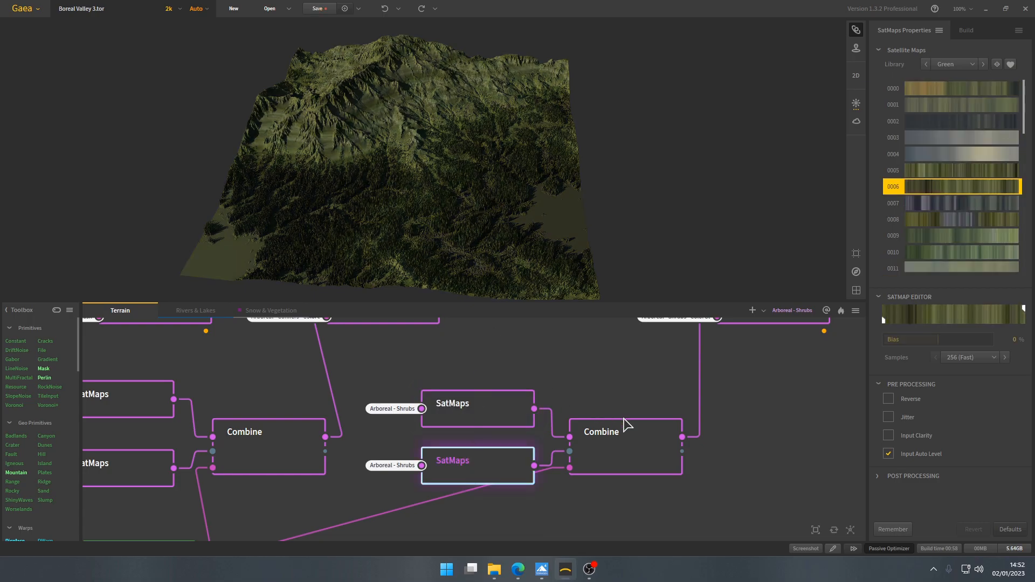
- Preview the Combine that blends the two shrub SatMaps and the final Combine - Albedo node that adds them to the terrain
{"action": "left_click", "coordinate": [643, 428]}
{"action": "middle_click_drag", "start_coordinate": [633, 377], "coordinate": [460, 441]}
{"action": "left_click", "coordinate": [616, 383]}
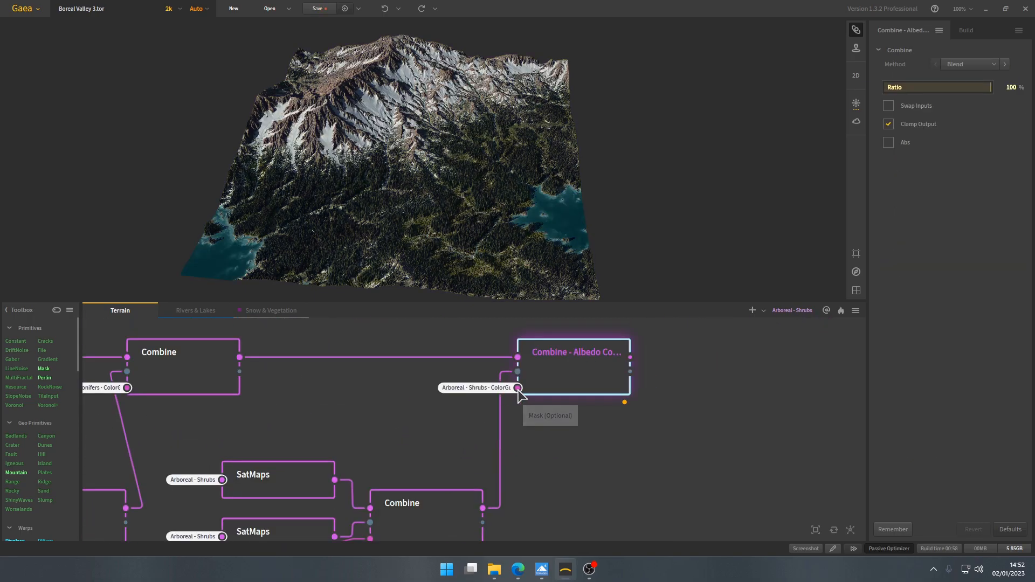
- Trace the final Combine's mask input to the ColorGuide output of Arboreal - Shrubs in the Snow & Vegetation graph
{"action": "middle_click_drag", "start_coordinate": [407, 411], "coordinate": [434, 421]}
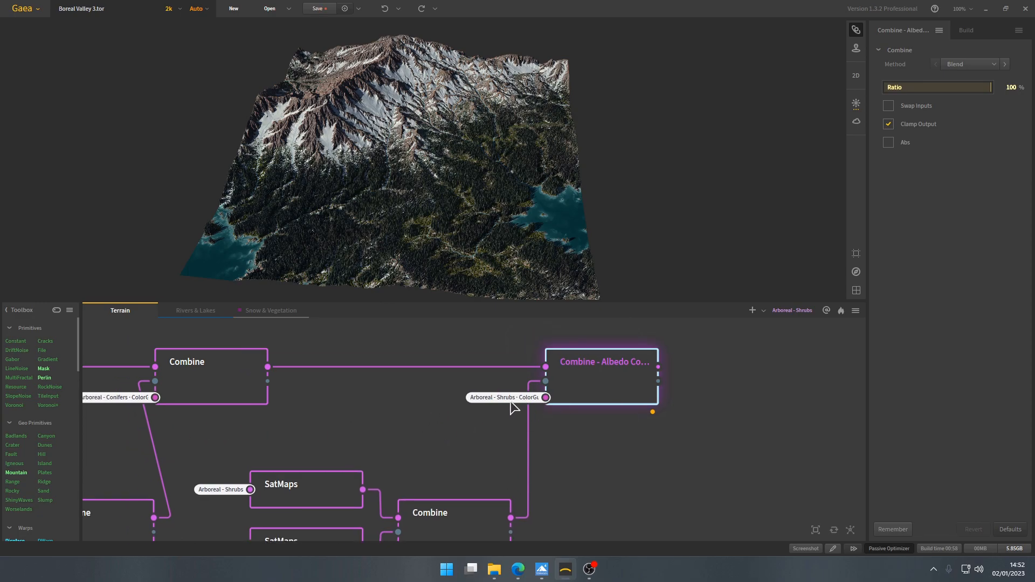
{"action": "left_click", "coordinate": [264, 311]}
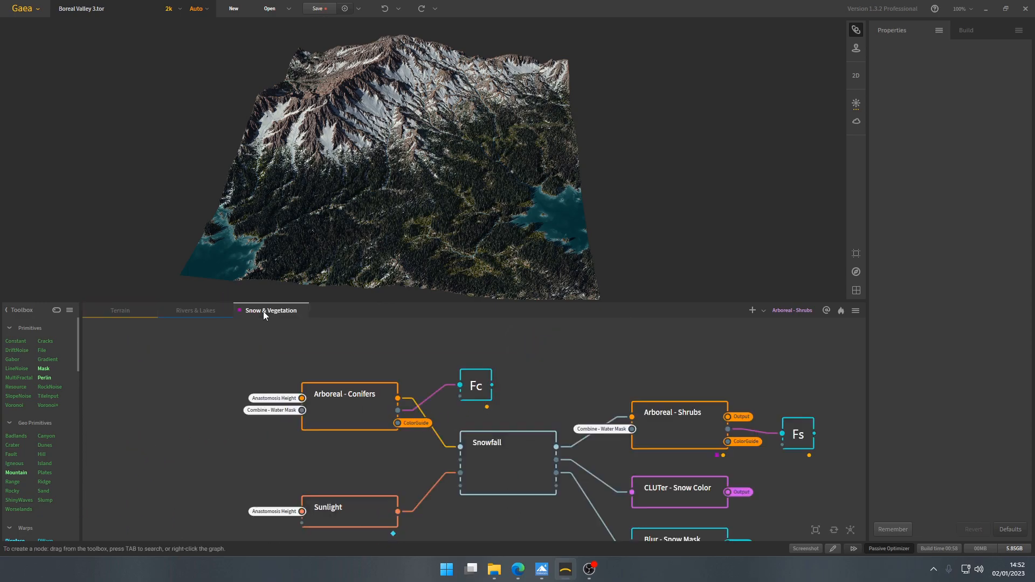
{"action": "scroll", "coordinate": [547, 398], "scroll_direction": "up", "scroll_amount": 2}
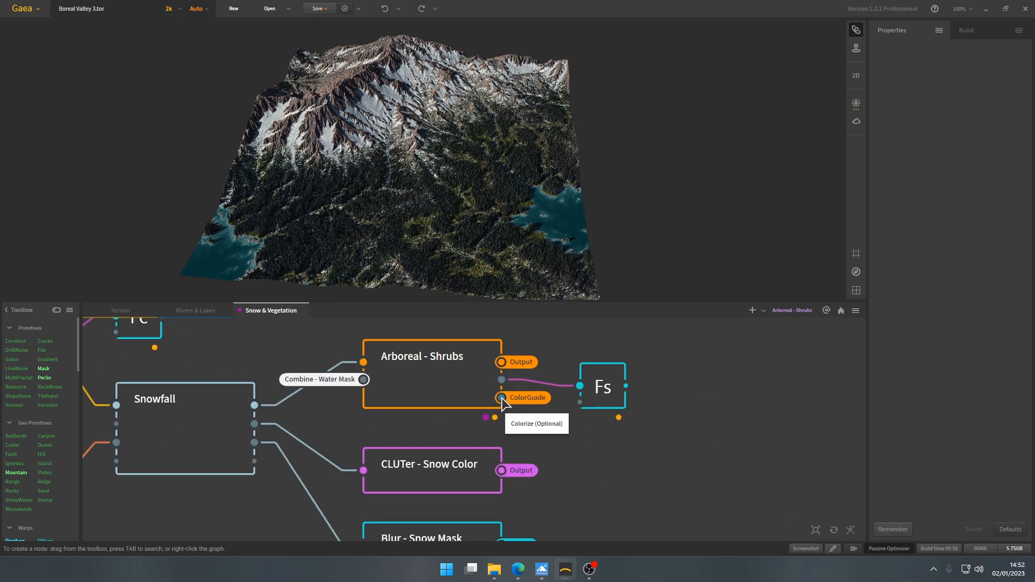
{"action": "left_click", "coordinate": [501, 399]}
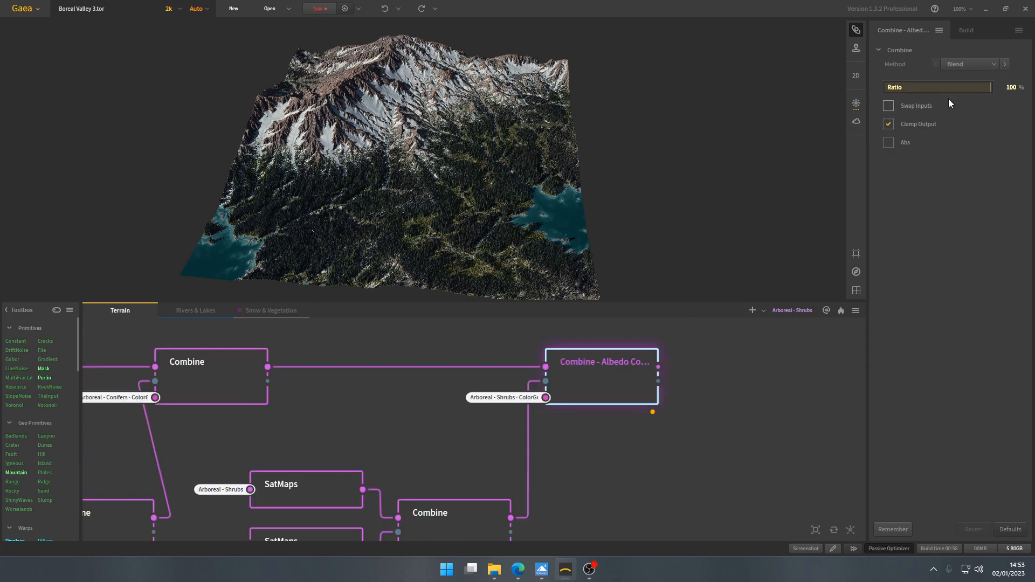
- Review the fully coloured terrain from the final Combine - Albedo node alongside an overview of the whole Terrain graph
{"action": "middle_click_drag", "start_coordinate": [429, 186], "coordinate": [438, 181]}
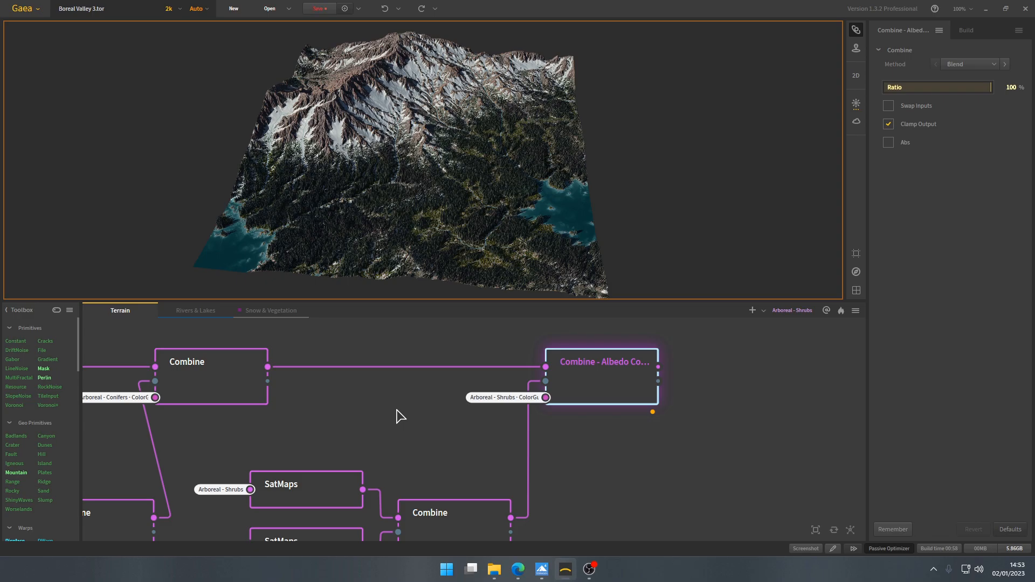
{"action": "scroll", "coordinate": [399, 417], "scroll_direction": "down", "scroll_amount": 1}
{"action": "scroll", "coordinate": [399, 416], "scroll_direction": "down", "scroll_amount": 4}
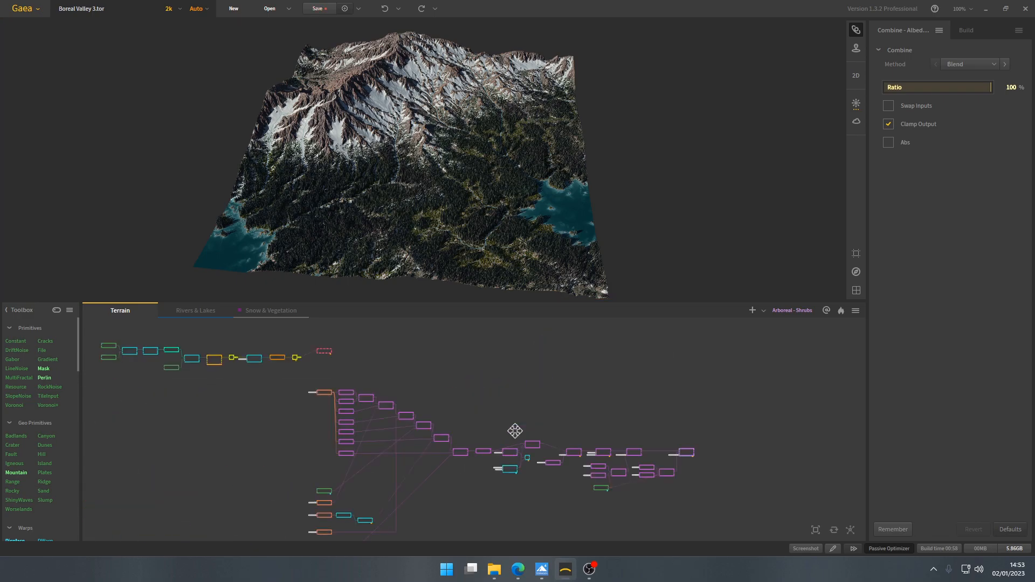
{"action": "mouse_move", "coordinate": [439, 186]}
{"action": "left_mouse_down"}
{"action": "mouse_move", "coordinate": [439, 197]}
{"action": "mouse_move", "coordinate": [438, 179]}
{"action": "mouse_move", "coordinate": [422, 181]}
{"action": "mouse_move", "coordinate": [442, 185]}
{"action": "left_mouse_up"}
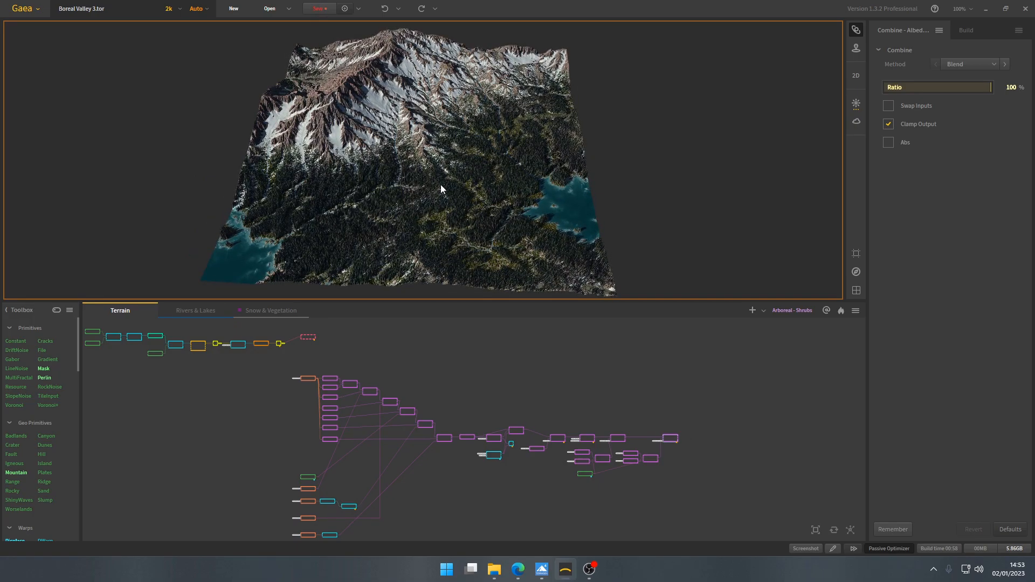